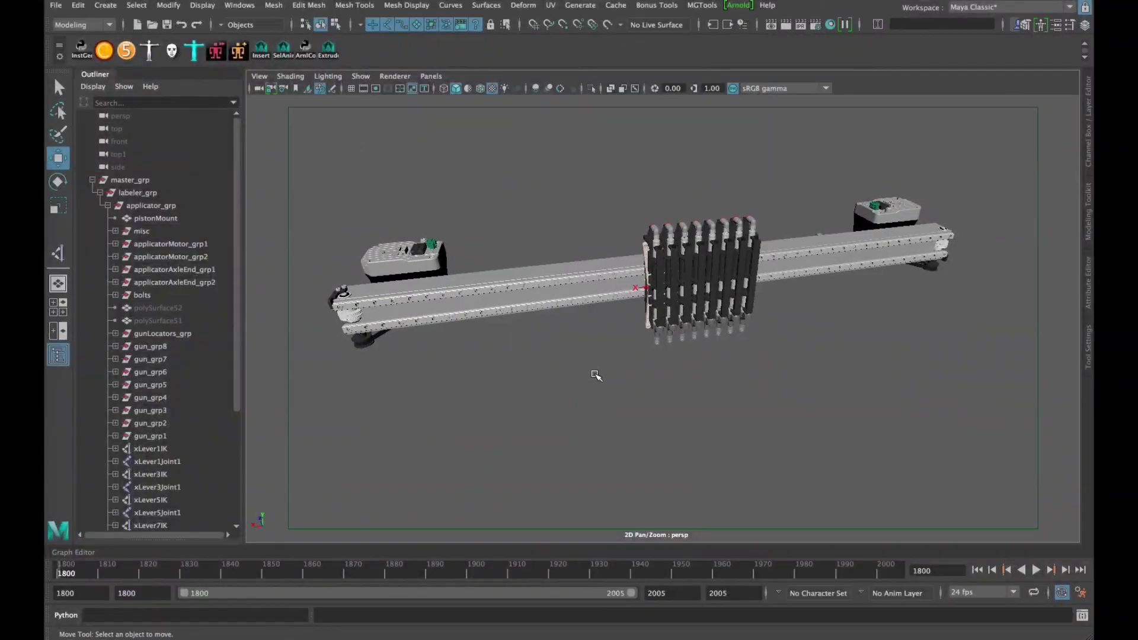
Step: Play and scrub the timeline to examine how the finished accordion lever rig spreads and closes the guns along the rail
{"action": "scroll", "coordinate": [652, 391], "scroll_direction": "up", "scroll_amount": 5}
{"action": "left_click_drag", "start_coordinate": [650, 388], "coordinate": [630, 386], "text": "alt"}
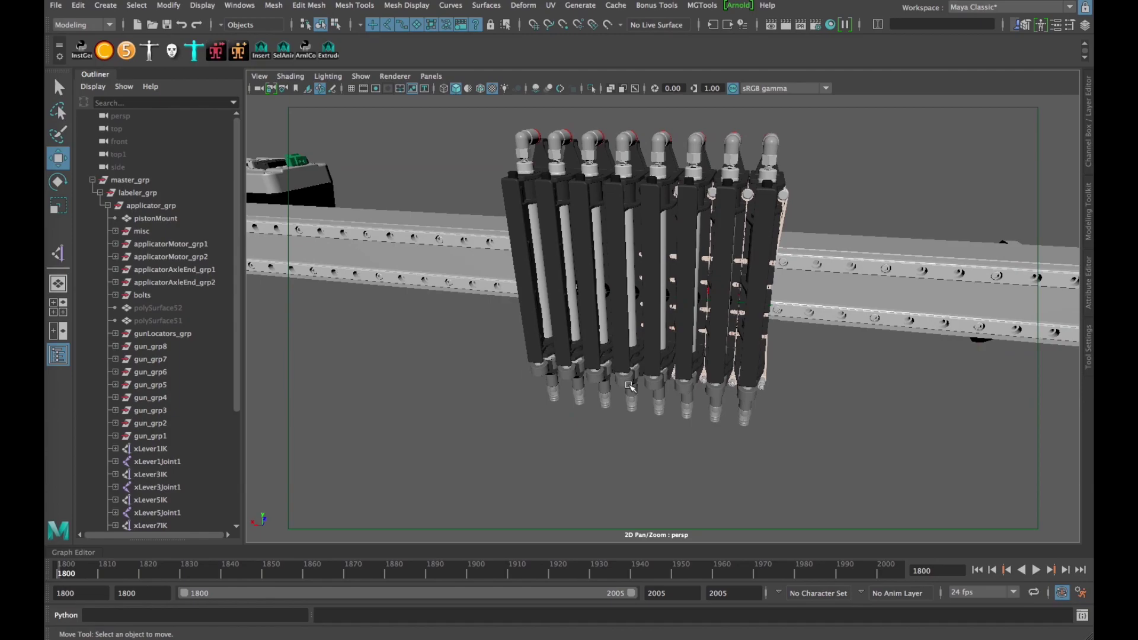
{"action": "scroll", "coordinate": [630, 386], "scroll_direction": "down", "scroll_amount": 5}
{"action": "left_click_drag", "start_coordinate": [630, 386], "coordinate": [637, 369], "text": "alt"}
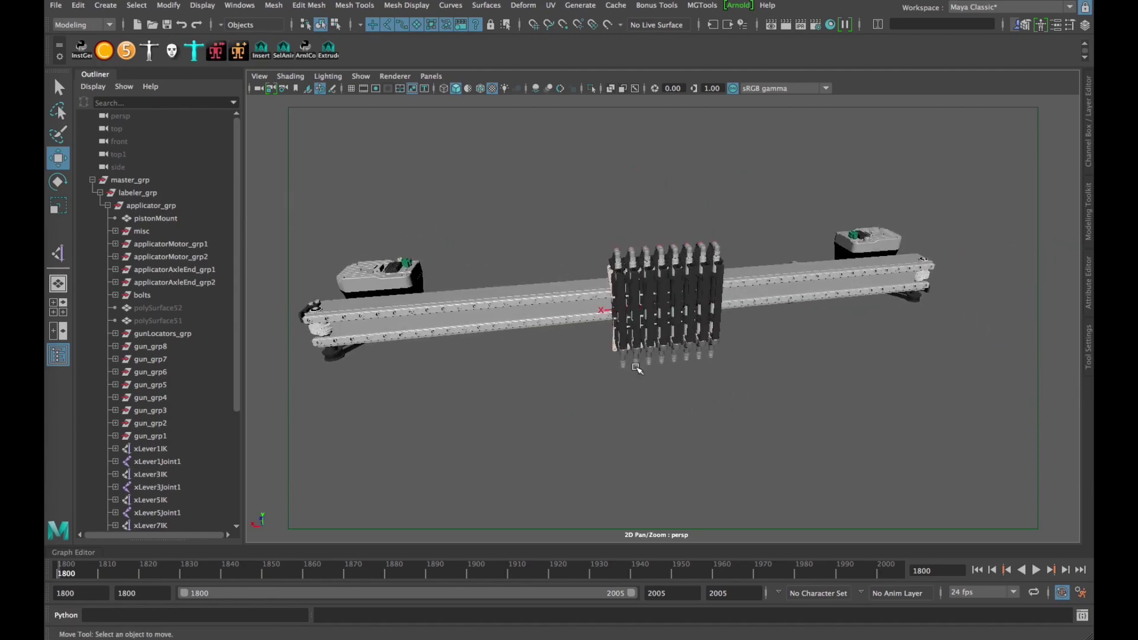
{"action": "scroll", "coordinate": [638, 374], "scroll_direction": "up", "scroll_amount": 3}
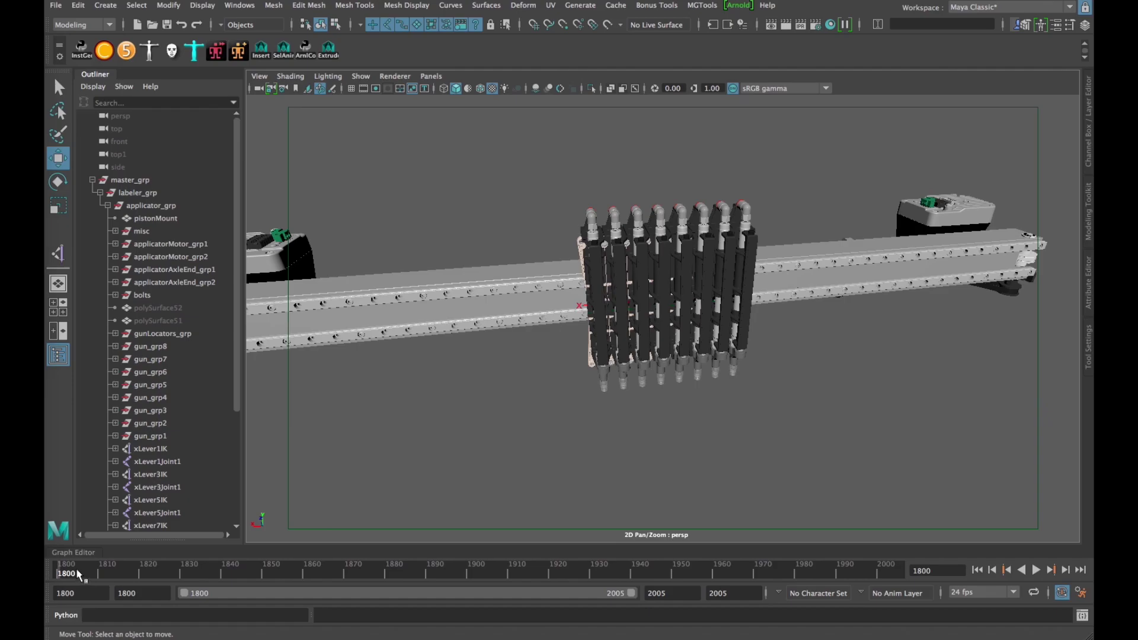
{"action": "key", "text": "alt+v"}
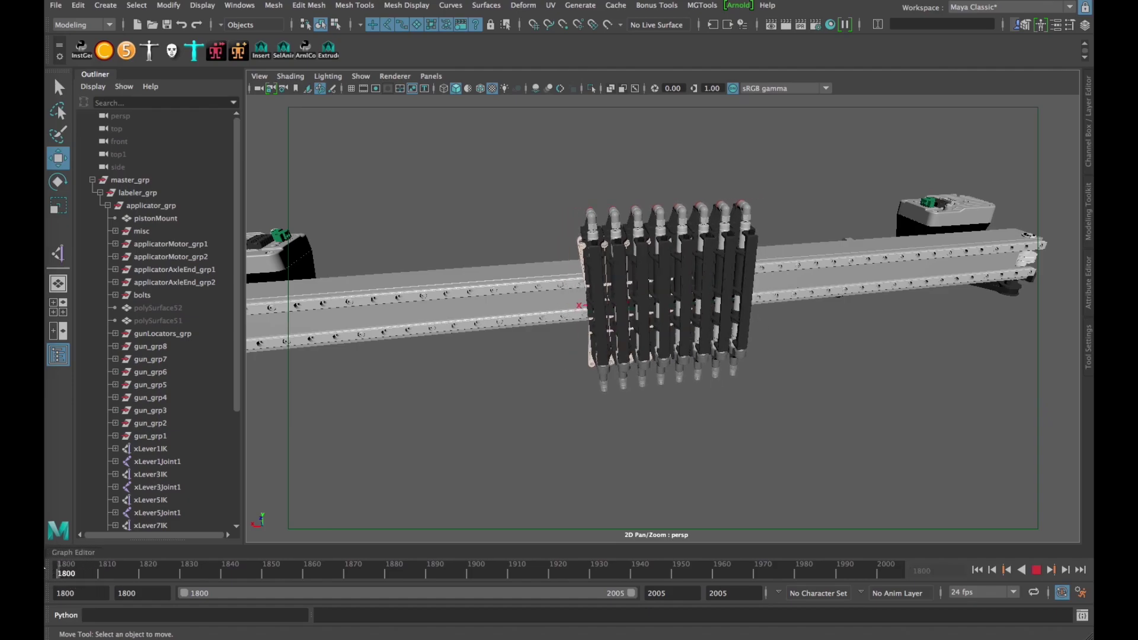
{"action": "key", "text": "alt+v"}
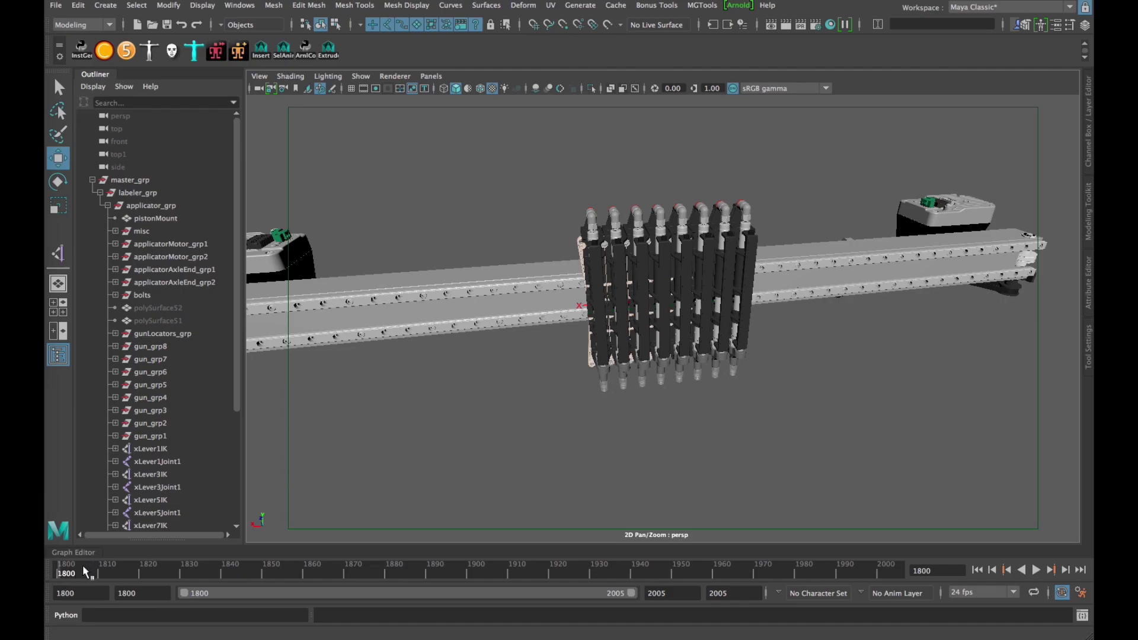
{"action": "mouse_move", "coordinate": [689, 378]}
{"action": "left_mouse_down", "text": "alt"}
{"action": "mouse_move", "coordinate": [647, 376]}
{"action": "mouse_move", "coordinate": [698, 374]}
{"action": "left_mouse_up", "text": "alt"}
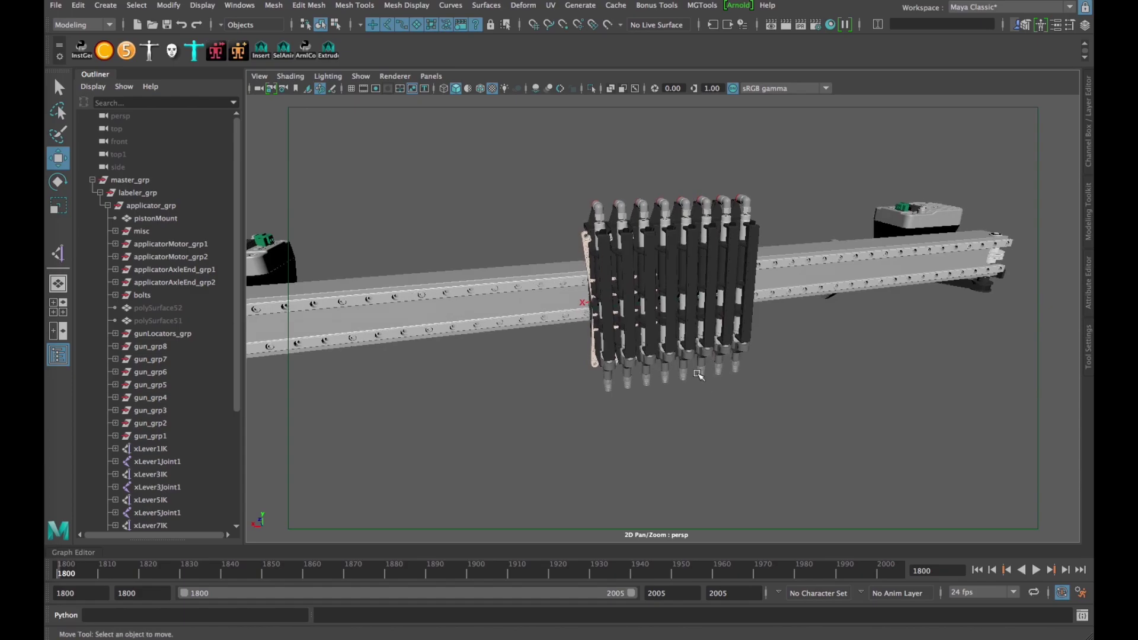
{"action": "left_click_drag", "start_coordinate": [89, 575], "coordinate": [472, 536]}
{"action": "left_click_drag", "start_coordinate": [393, 531], "coordinate": [246, 536]}
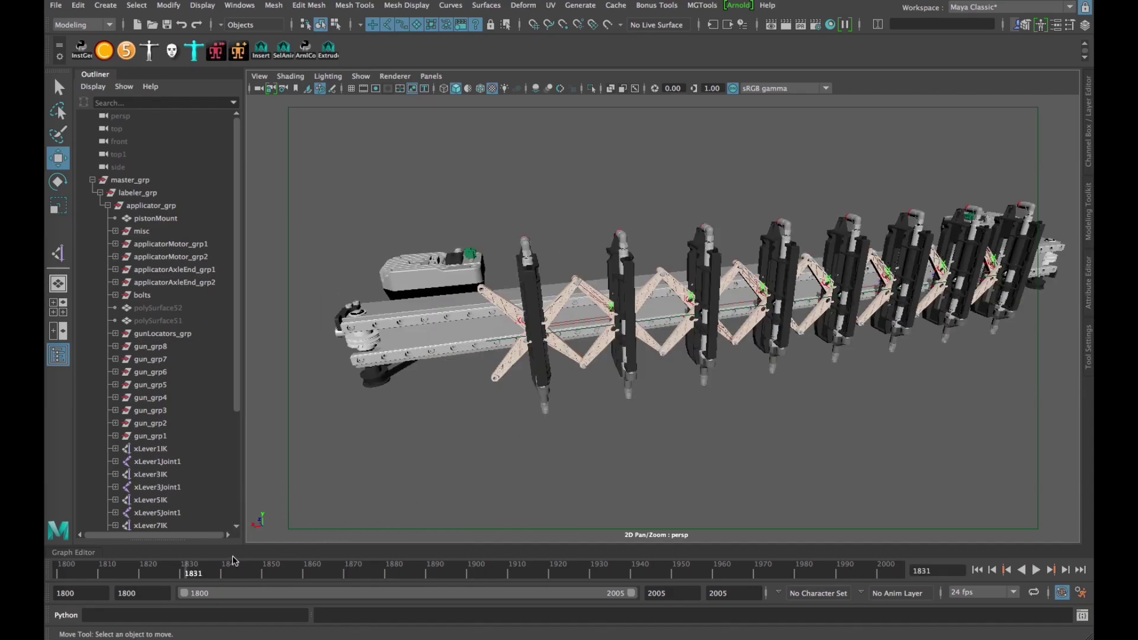
Step: Switch to the video PrinTrayce_Final_Deliverable.mov, play the section showing the applicator in motion, and close it
{"action": "key", "text": "super+Tab"}
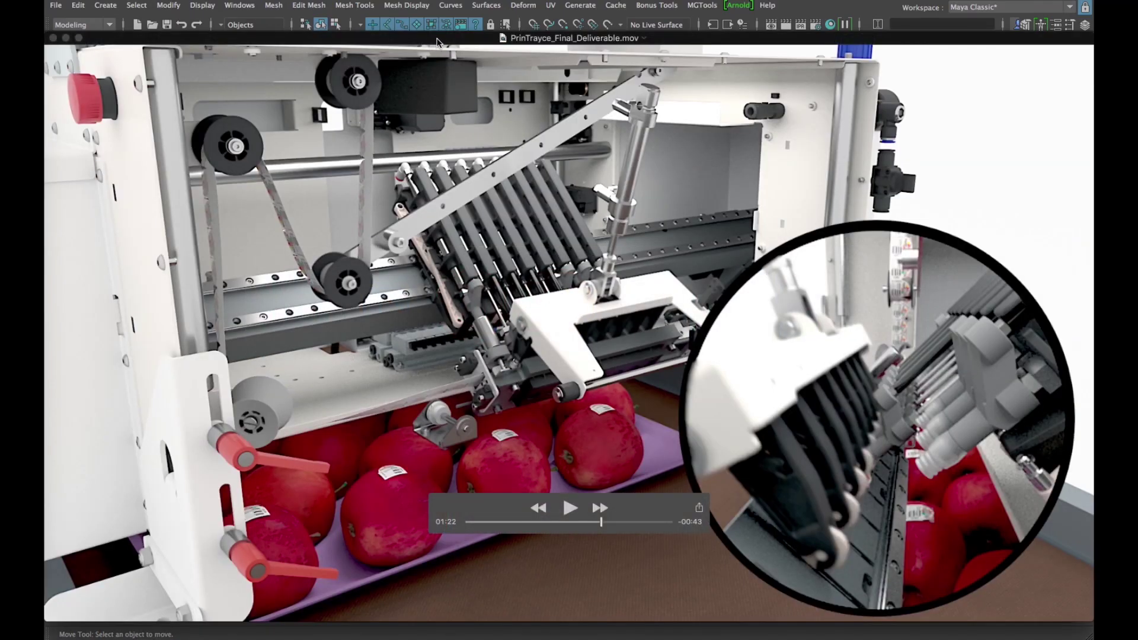
{"action": "left_click_drag", "start_coordinate": [599, 524], "coordinate": [584, 525]}
{"action": "left_click", "coordinate": [570, 508]}
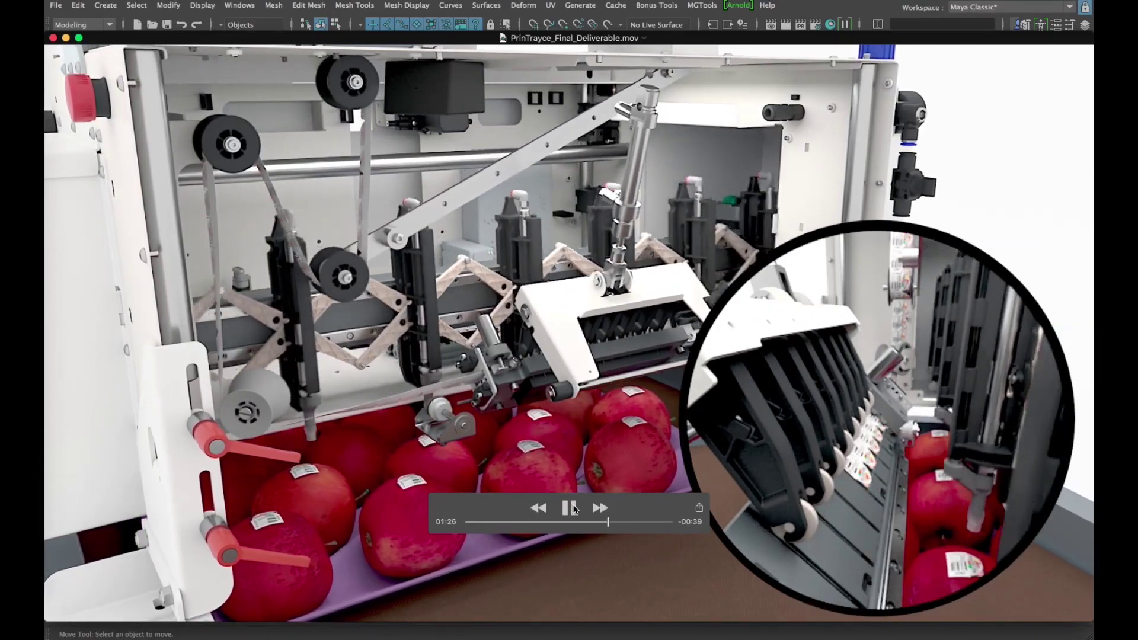
{"action": "left_click", "coordinate": [570, 508]}
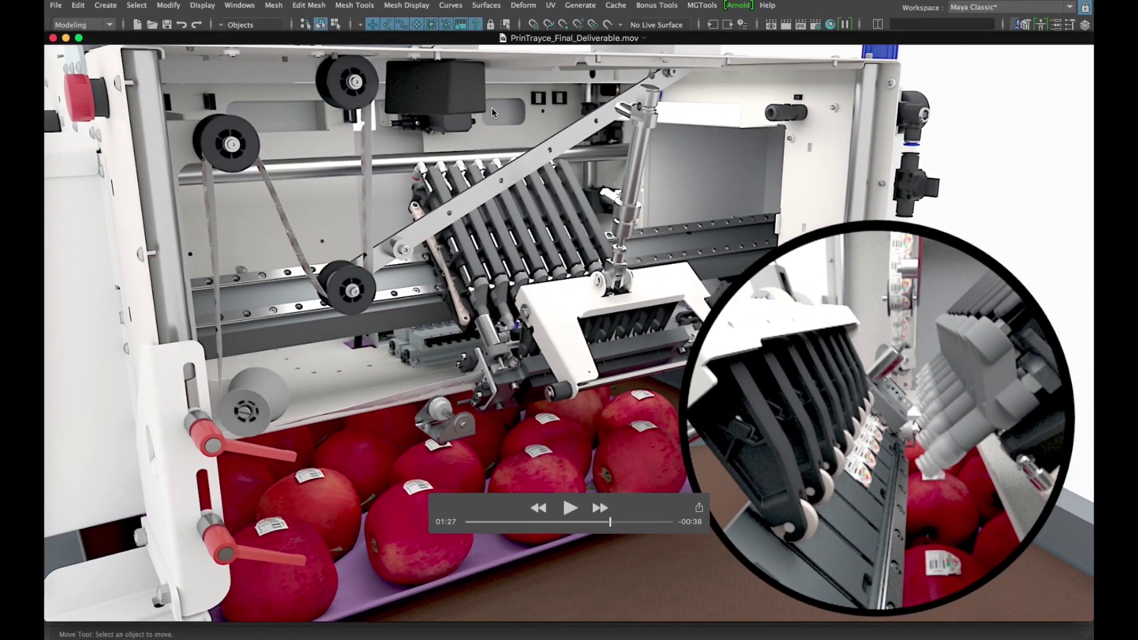
{"action": "key", "text": "super+w"}
Step: Open the scene Shot_7_2.mb without saving changes to the current scene
{"action": "left_click", "coordinate": [55, 4]}
{"action": "left_click", "coordinate": [102, 42]}
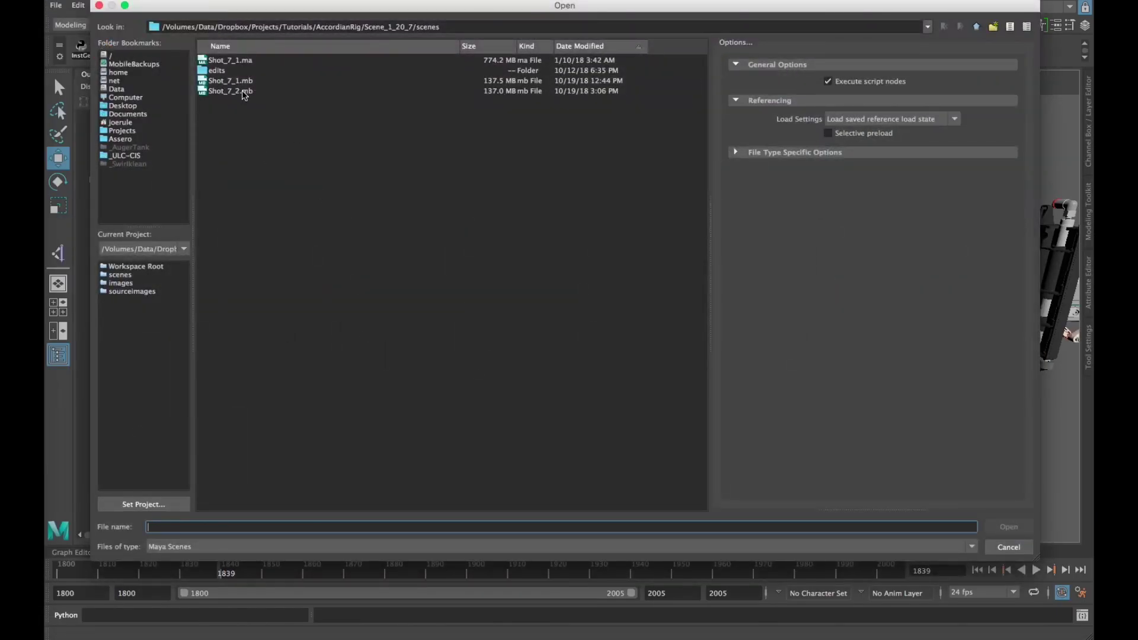
{"action": "double_click", "coordinate": [231, 91]}
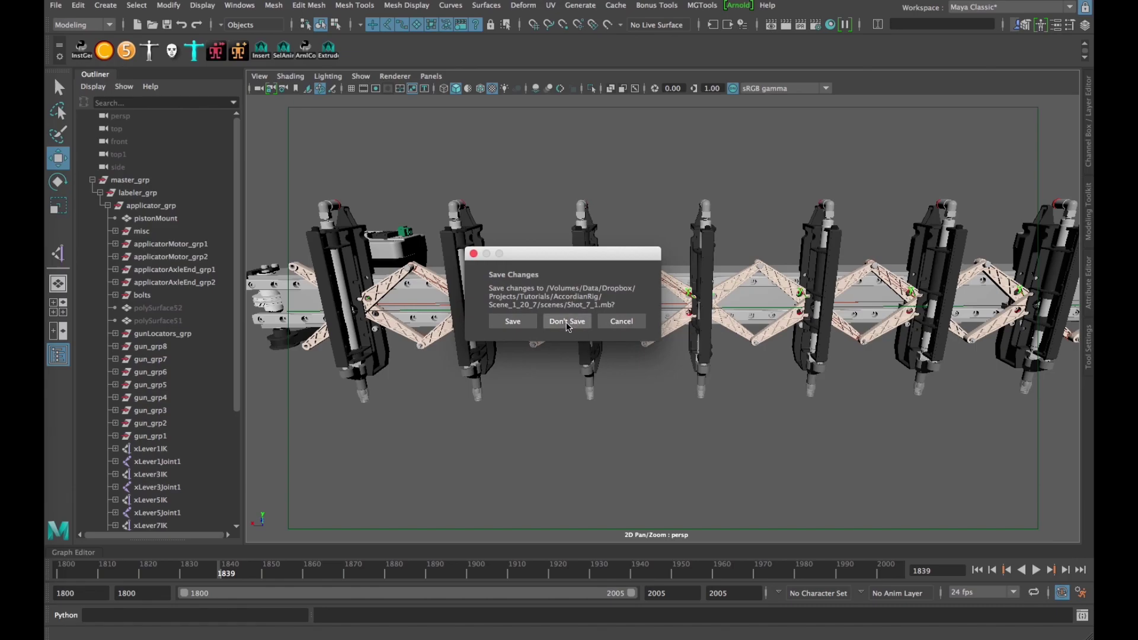
{"action": "left_click", "coordinate": [567, 322]}
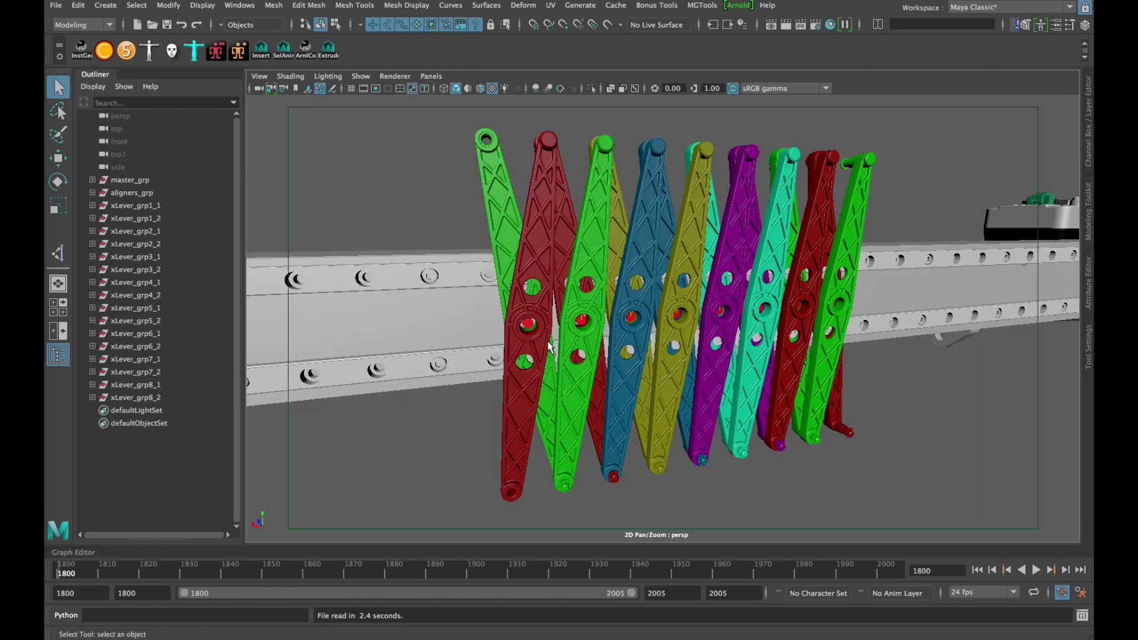
Step: Examine the coloured lever arms, temporarily isolating the lever group xLever_grp2_1 in the view
{"action": "scroll", "coordinate": [663, 310], "scroll_direction": "down", "scroll_amount": 3}
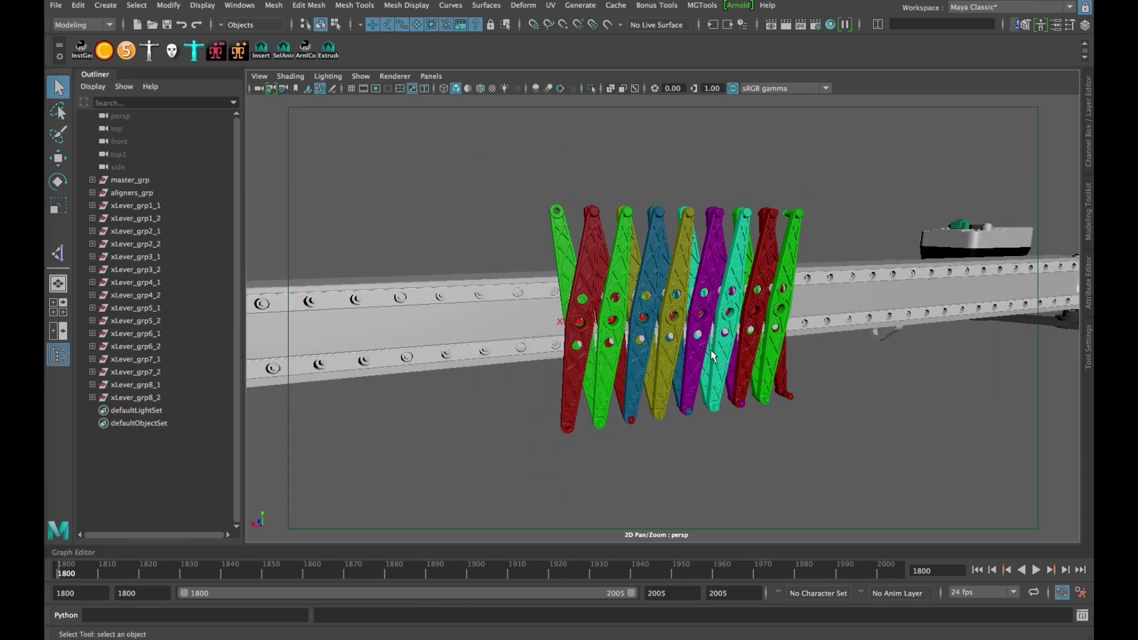
{"action": "scroll", "coordinate": [713, 356], "scroll_direction": "up", "scroll_amount": 5}
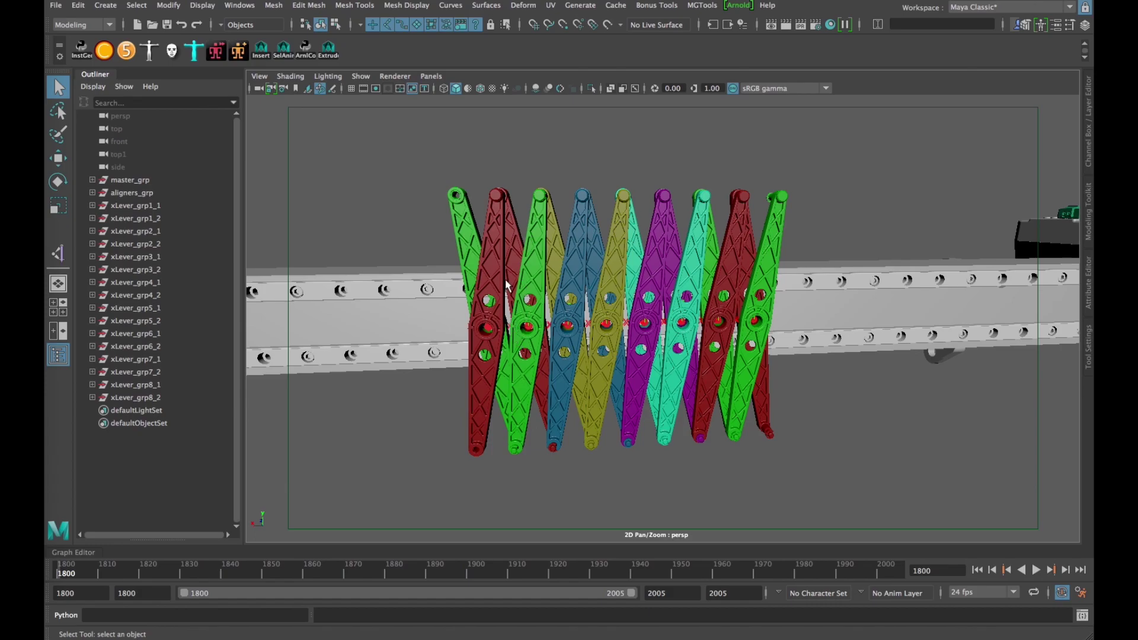
{"action": "left_click_drag", "start_coordinate": [509, 284], "coordinate": [498, 325], "text": "alt"}
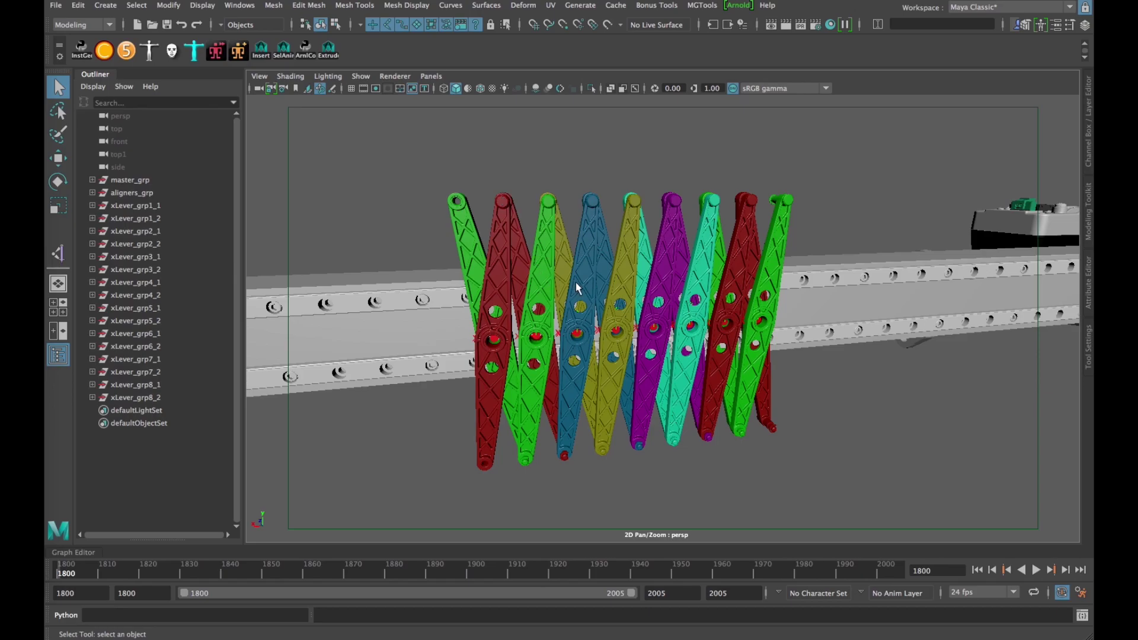
{"action": "left_click", "coordinate": [462, 237]}
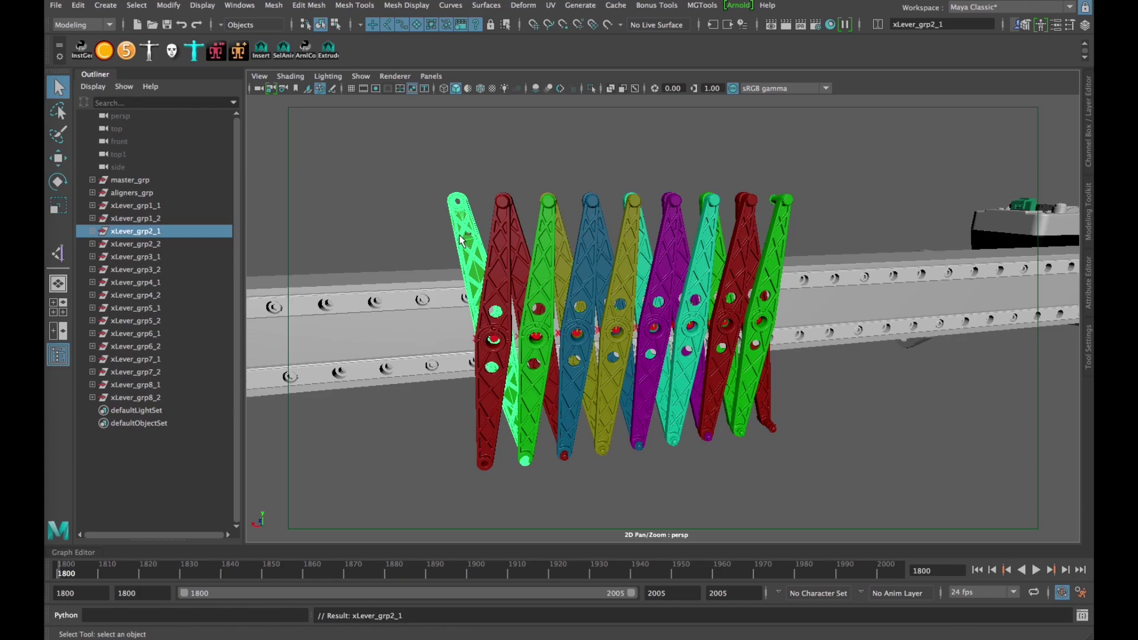
{"action": "key", "text": "Up"}
{"action": "key", "text": "ctrl+1"}
{"action": "left_click_drag", "start_coordinate": [511, 325], "coordinate": [505, 342], "text": "alt"}
{"action": "key", "text": "ctrl+1"}
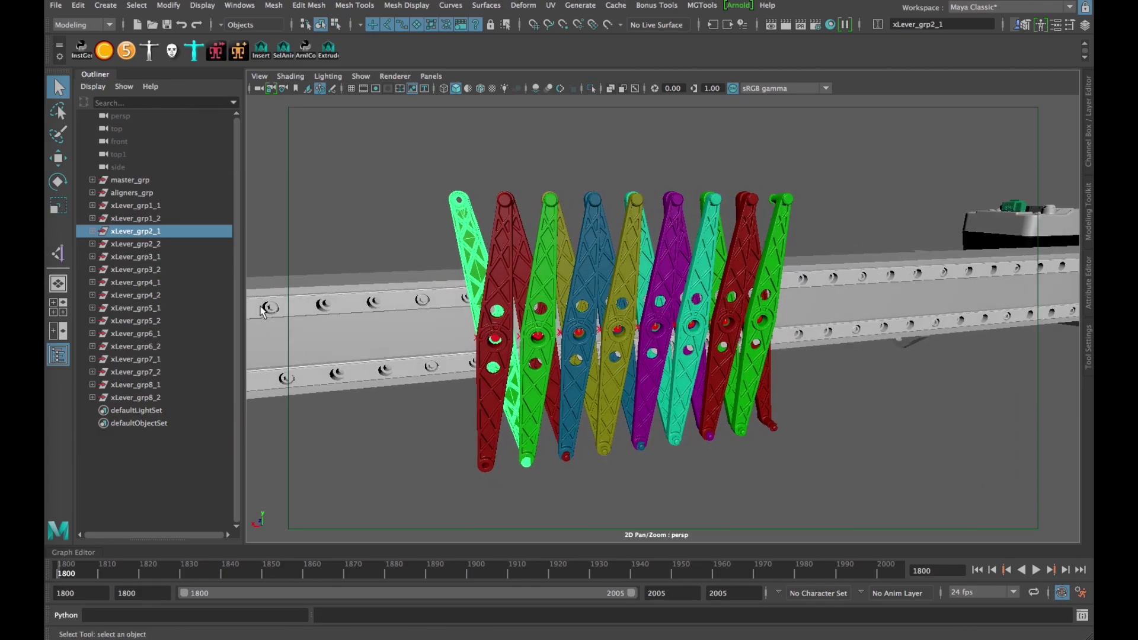
{"action": "left_click", "coordinate": [559, 162]}
Step: Expand master_grp down to applicator_grp and show the hidden groups gun_grp1 through gun_grp8
{"action": "left_click", "coordinate": [92, 180]}
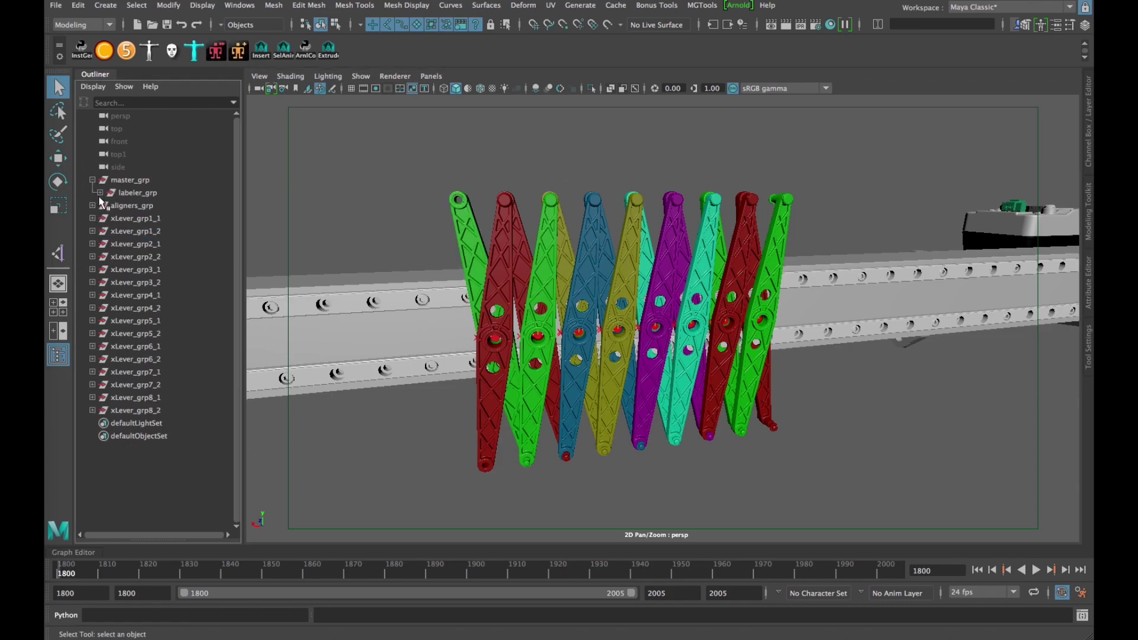
{"action": "left_click", "coordinate": [100, 193]}
{"action": "left_click", "coordinate": [108, 206]}
{"action": "left_click_drag", "start_coordinate": [144, 222], "coordinate": [157, 306]}
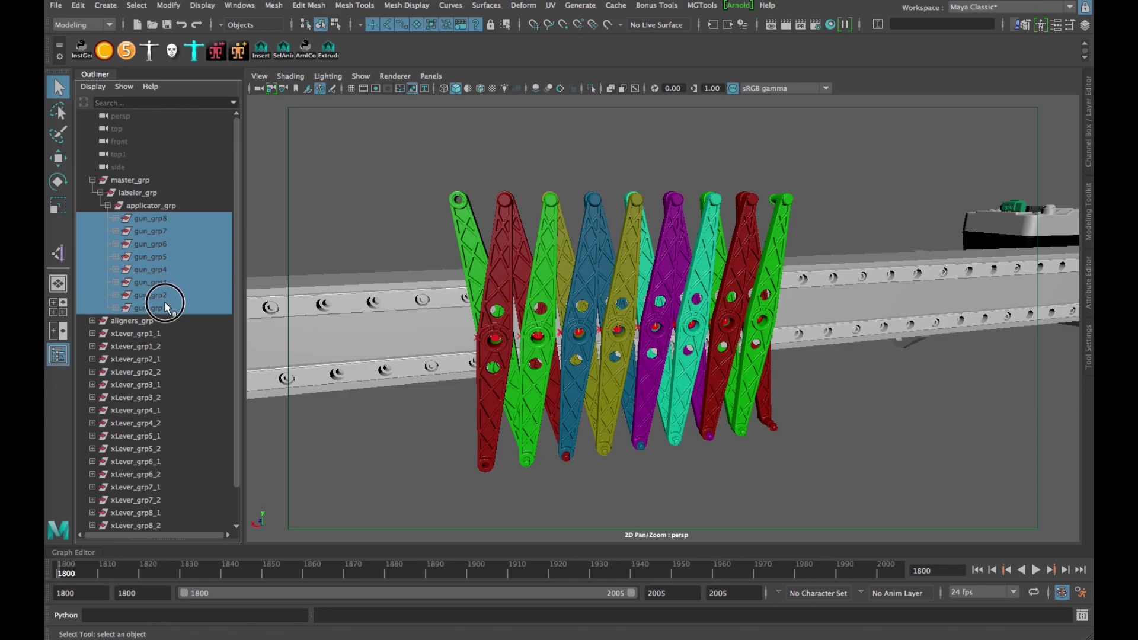
{"action": "key", "text": "shift+h"}
{"action": "scroll", "coordinate": [564, 234], "scroll_direction": "down", "scroll_amount": 5}
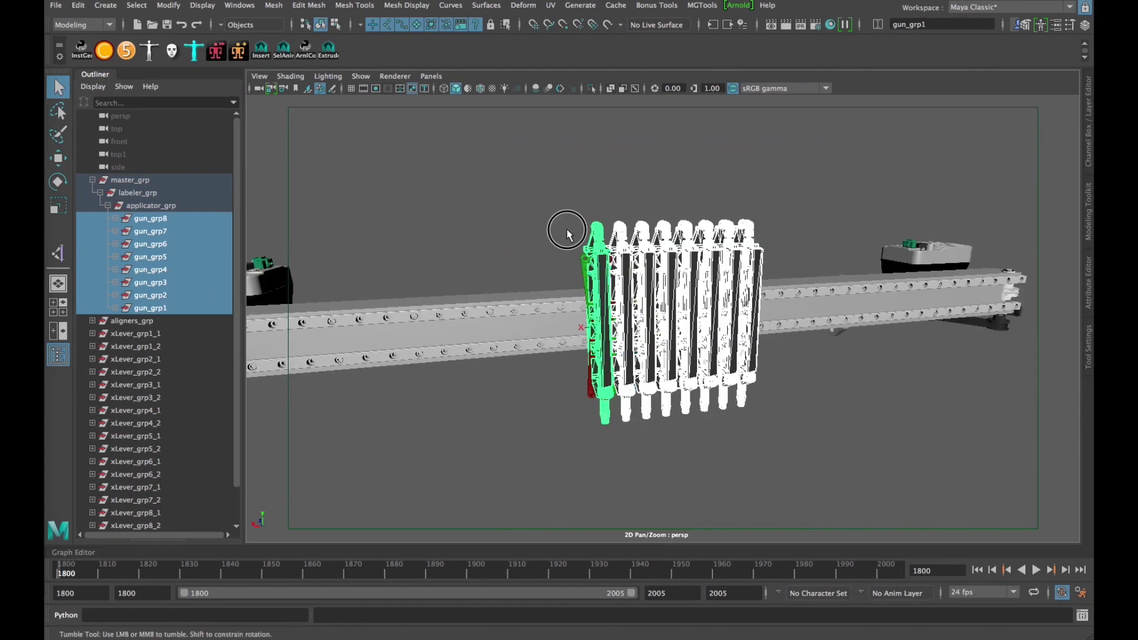
{"action": "mouse_move", "coordinate": [564, 234]}
{"action": "left_mouse_down", "text": "alt"}
{"action": "mouse_move", "coordinate": [597, 274]}
{"action": "mouse_move", "coordinate": [589, 292]}
{"action": "mouse_move", "coordinate": [559, 228]}
{"action": "left_mouse_up", "text": "alt"}
{"action": "left_click", "coordinate": [597, 273]}
{"action": "scroll", "coordinate": [598, 288], "scroll_direction": "up", "scroll_amount": 3}
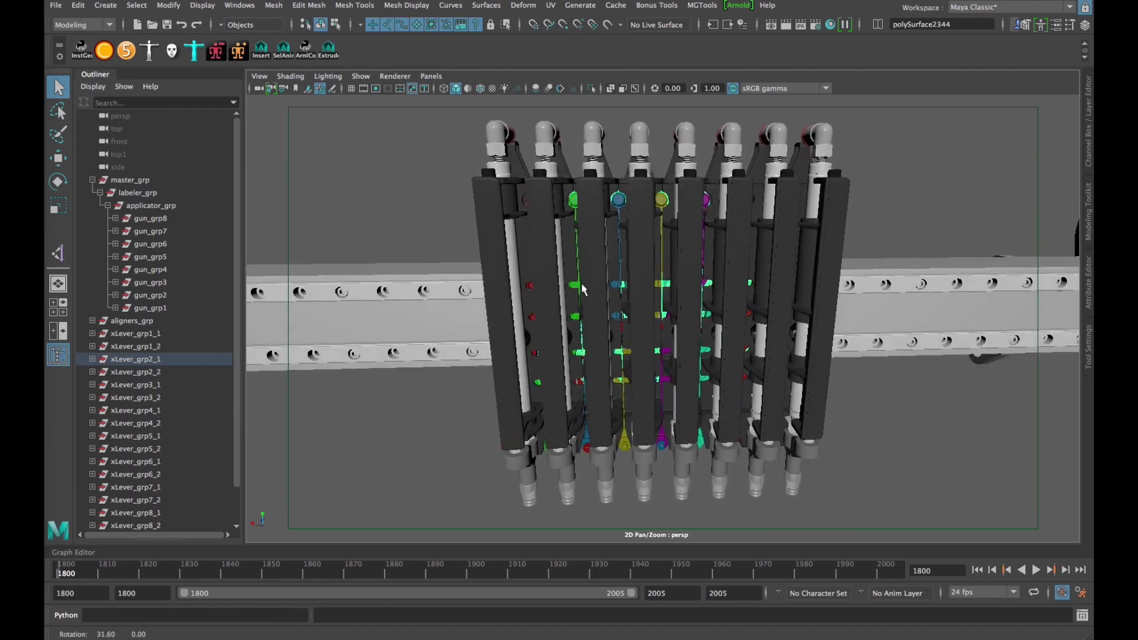
Step: Try hiding the second gun's frame group, gunFrame_grp2, and undo it
{"action": "left_click", "coordinate": [546, 226]}
{"action": "left_click_drag", "start_coordinate": [568, 269], "coordinate": [249, 229], "text": "alt"}
{"action": "left_click_drag", "start_coordinate": [678, 312], "coordinate": [579, 255], "text": "alt"}
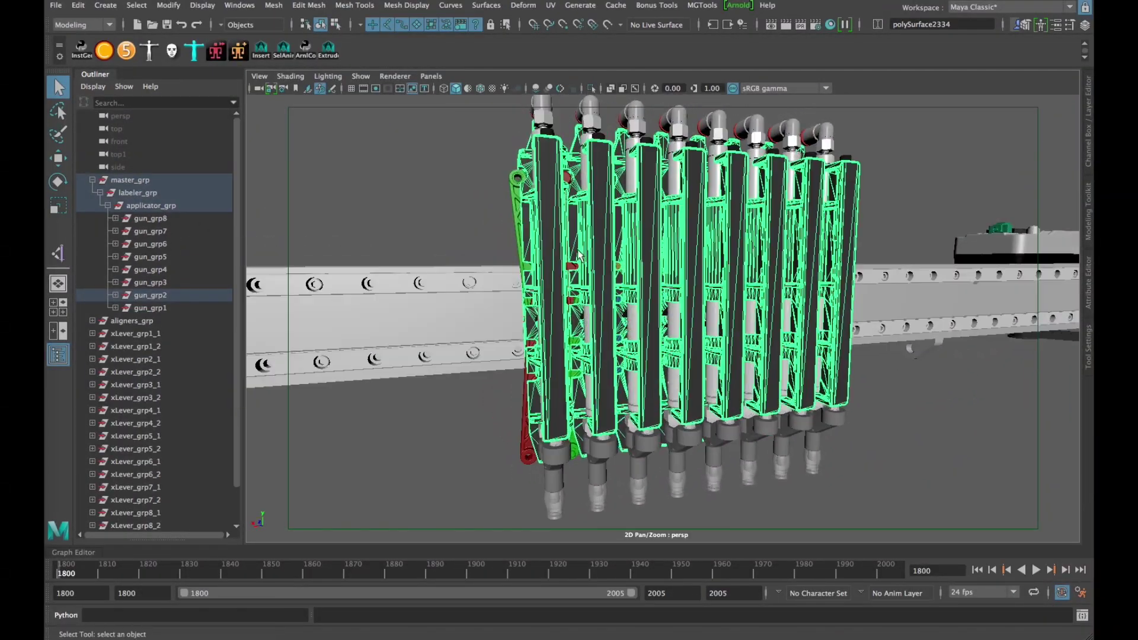
{"action": "key", "text": "Down"}
{"action": "left_click_drag", "start_coordinate": [643, 294], "coordinate": [607, 356], "text": "alt"}
{"action": "key", "text": "ctrl+h"}
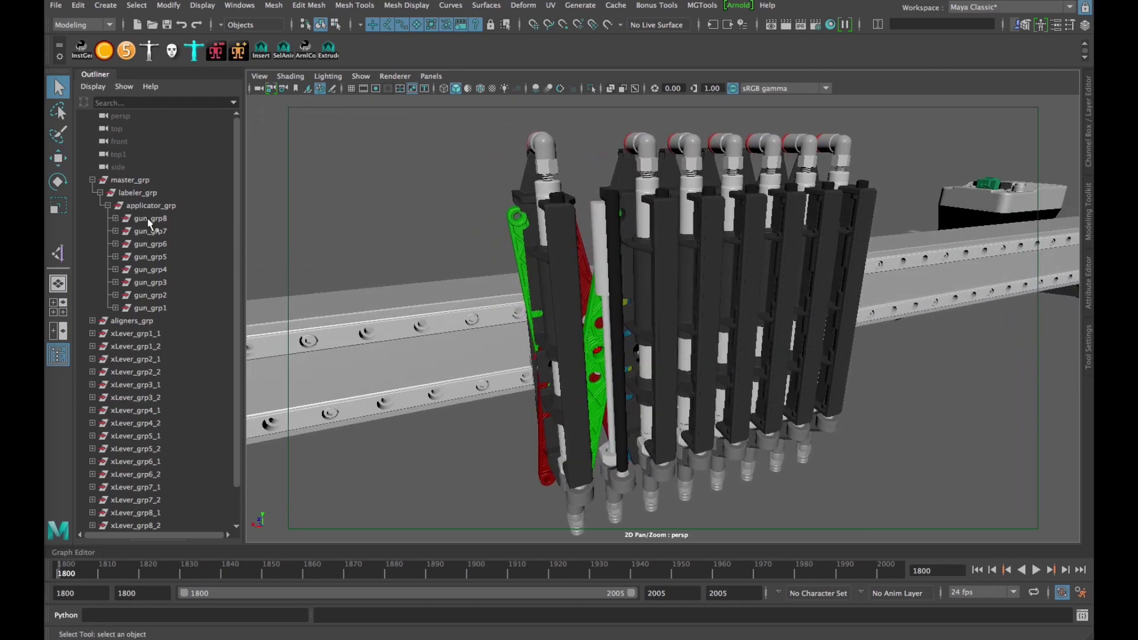
{"action": "key", "text": "ctrl+z"}
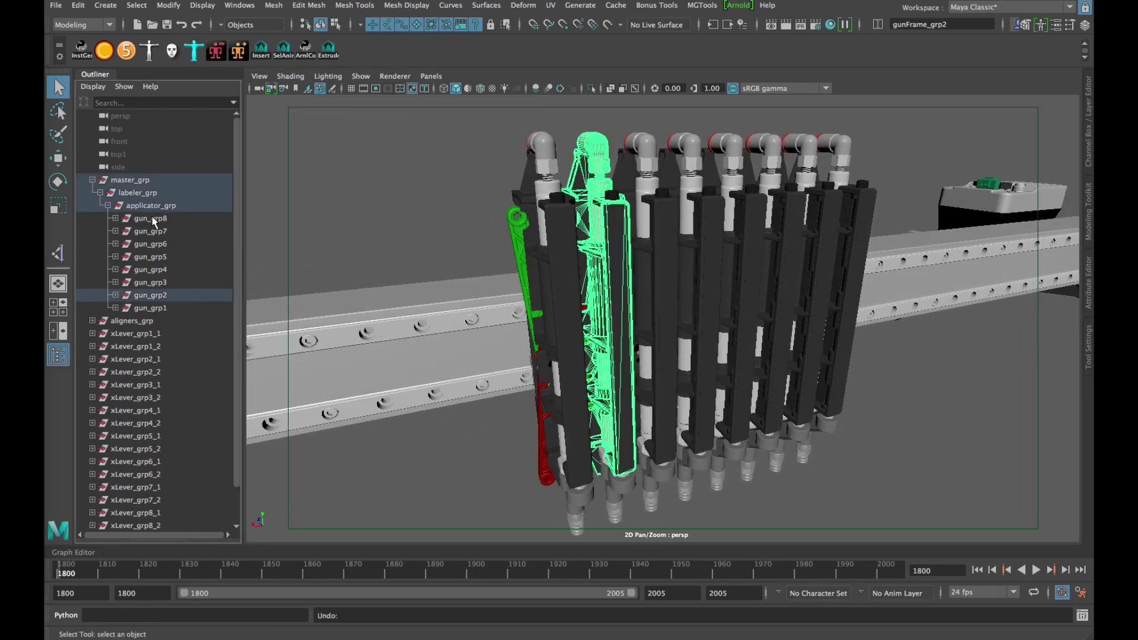
Step: Hide the groups gun_grp1 through gun_grp8 so only the lever arms and rail are displayed
{"action": "left_click_drag", "start_coordinate": [152, 216], "coordinate": [157, 307]}
{"action": "key", "text": "shift+h"}
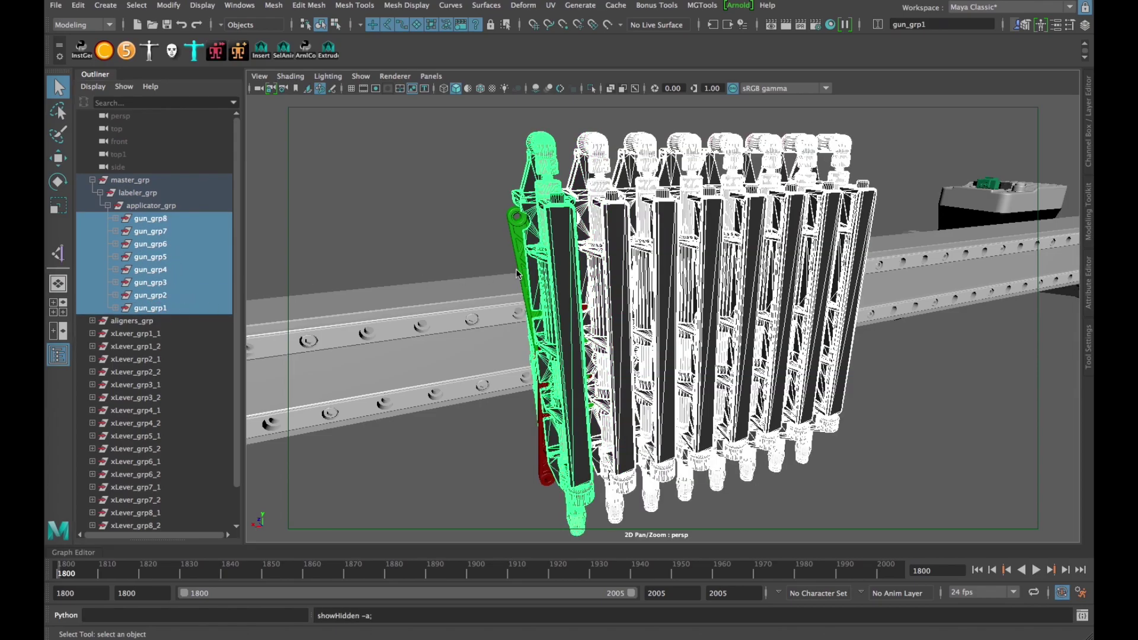
{"action": "key", "text": "ctrl+h"}
{"action": "left_click_drag", "start_coordinate": [517, 274], "coordinate": [583, 331], "text": "alt"}
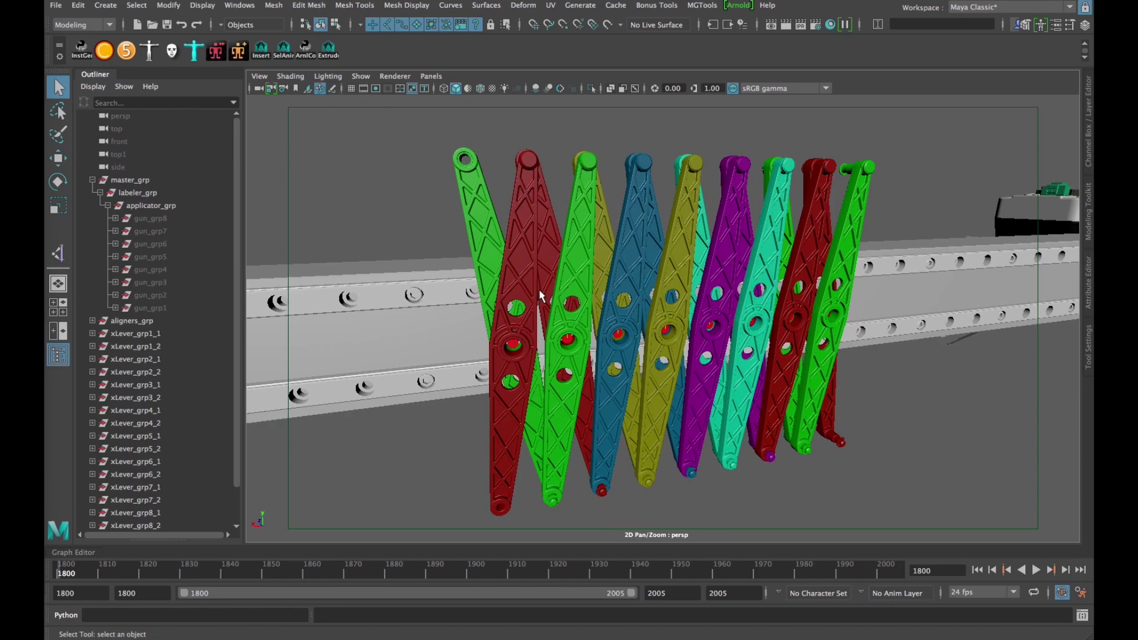
{"action": "left_click_drag", "start_coordinate": [575, 308], "coordinate": [595, 314], "text": "alt"}
{"action": "left_click_drag", "start_coordinate": [623, 270], "coordinate": [605, 273], "text": "alt"}
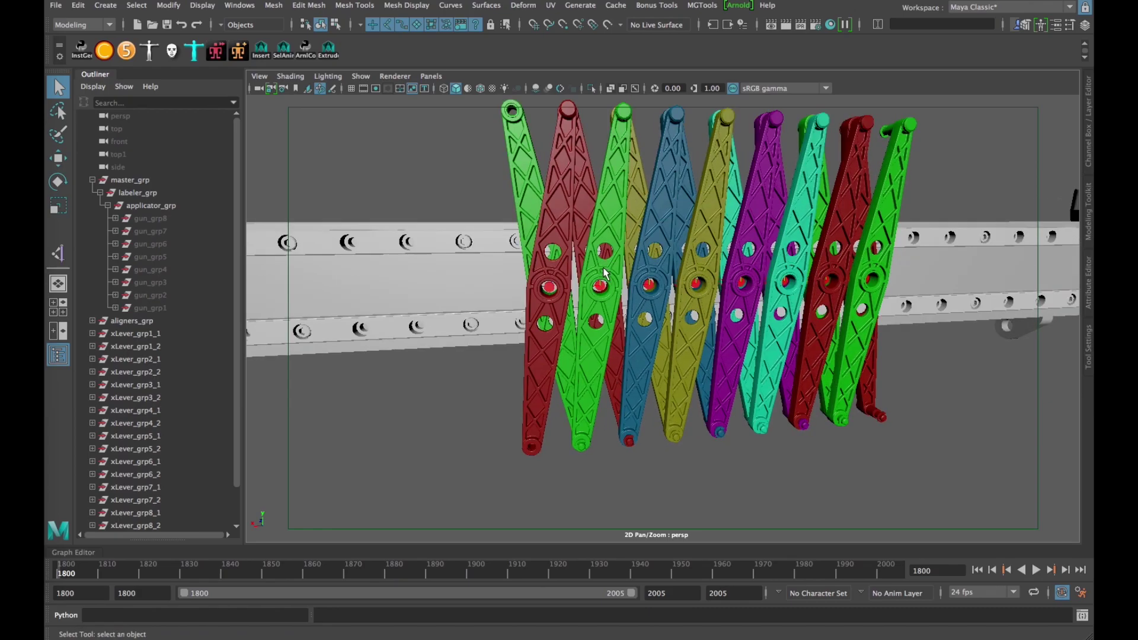
{"action": "left_click_drag", "start_coordinate": [673, 300], "coordinate": [646, 316], "text": "alt"}
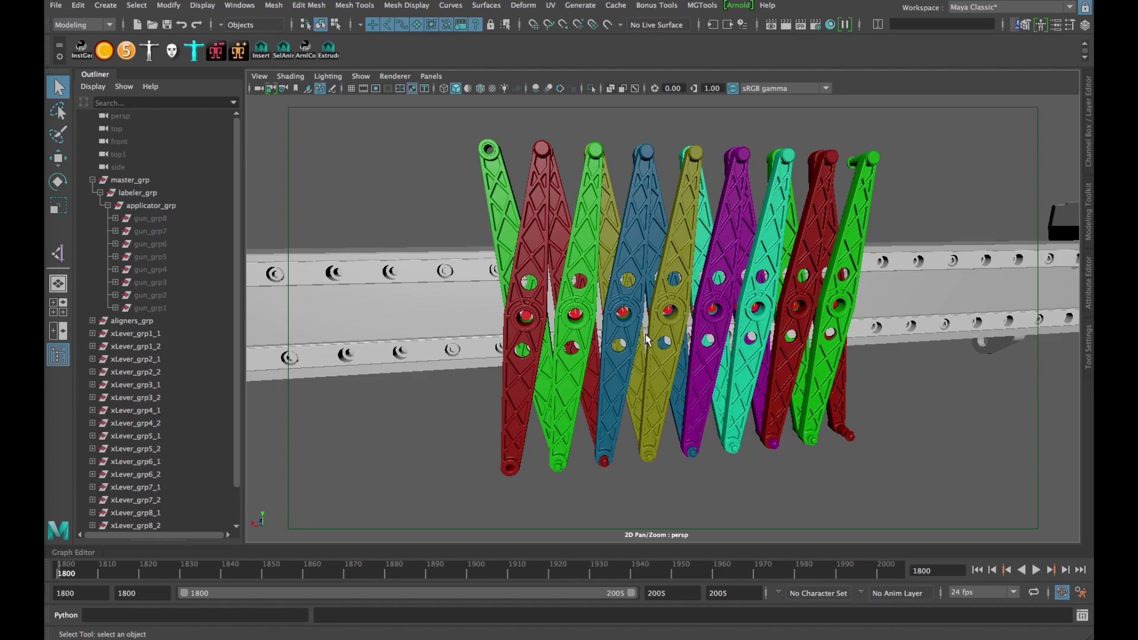
{"action": "left_click_drag", "start_coordinate": [650, 335], "coordinate": [660, 332], "text": "alt"}
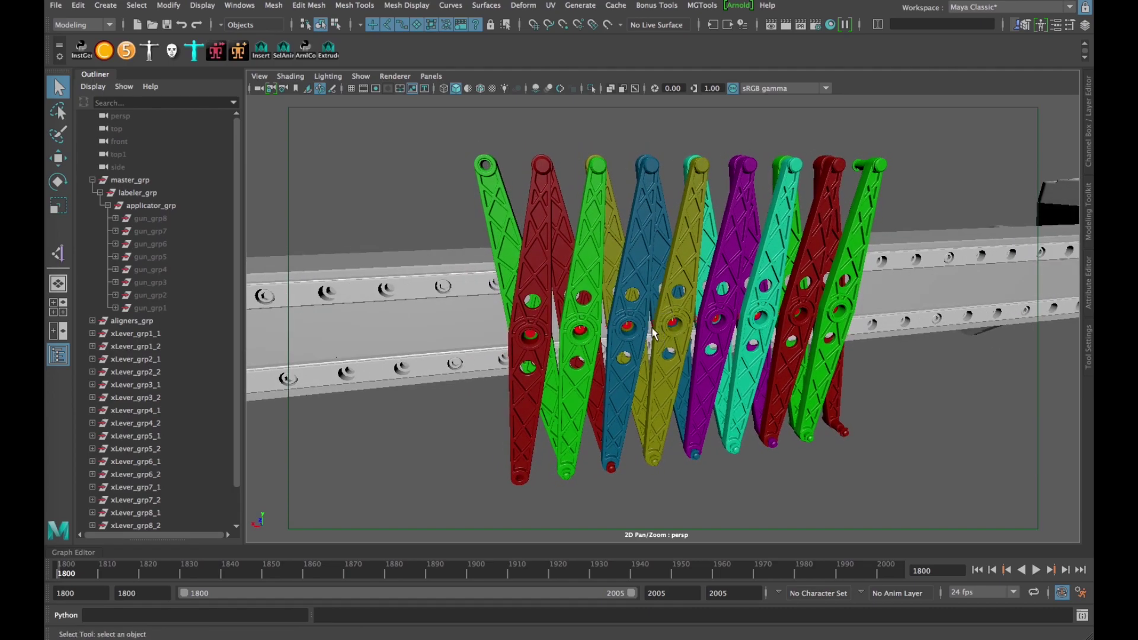
{"action": "left_click_drag", "start_coordinate": [654, 334], "coordinate": [623, 329], "text": "alt"}
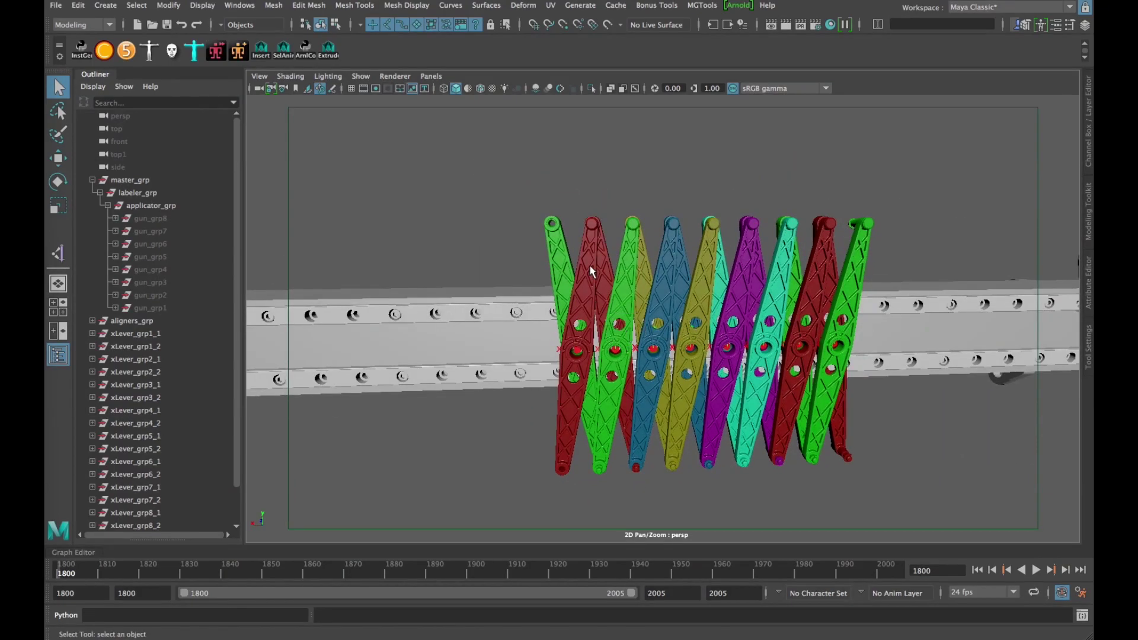
Step: Select the first pair of crossing levers, xLever_grp1_1 and xLever_grp1_2, as whole groups
{"action": "left_click", "coordinate": [592, 271]}
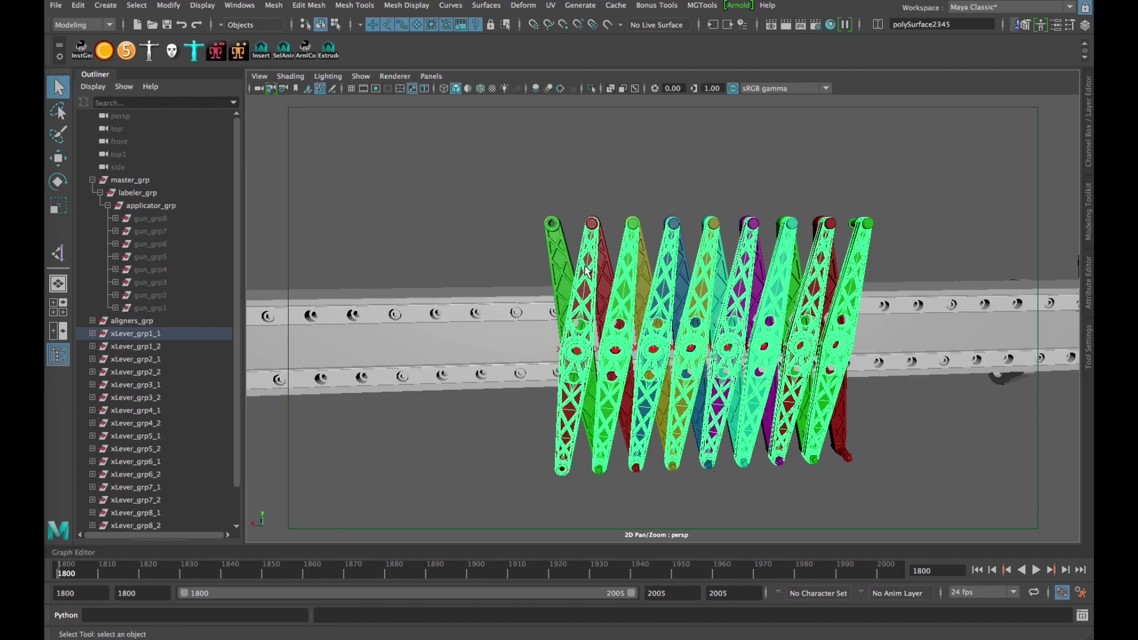
{"action": "key", "text": "Up"}
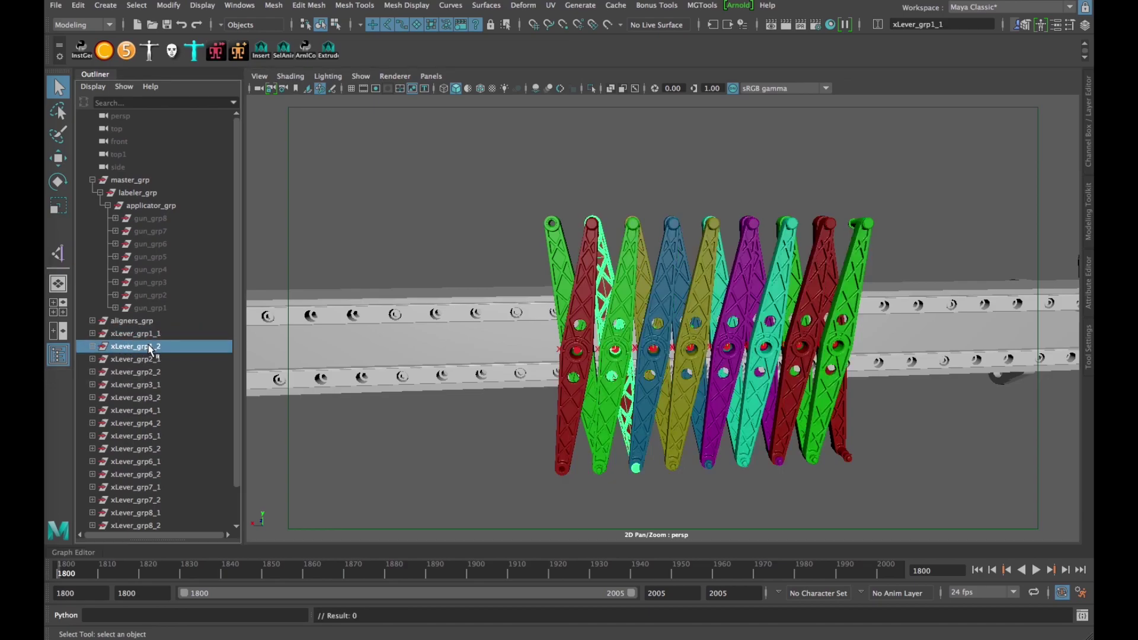
{"action": "left_click", "coordinate": [140, 347], "text": "ctrl"}
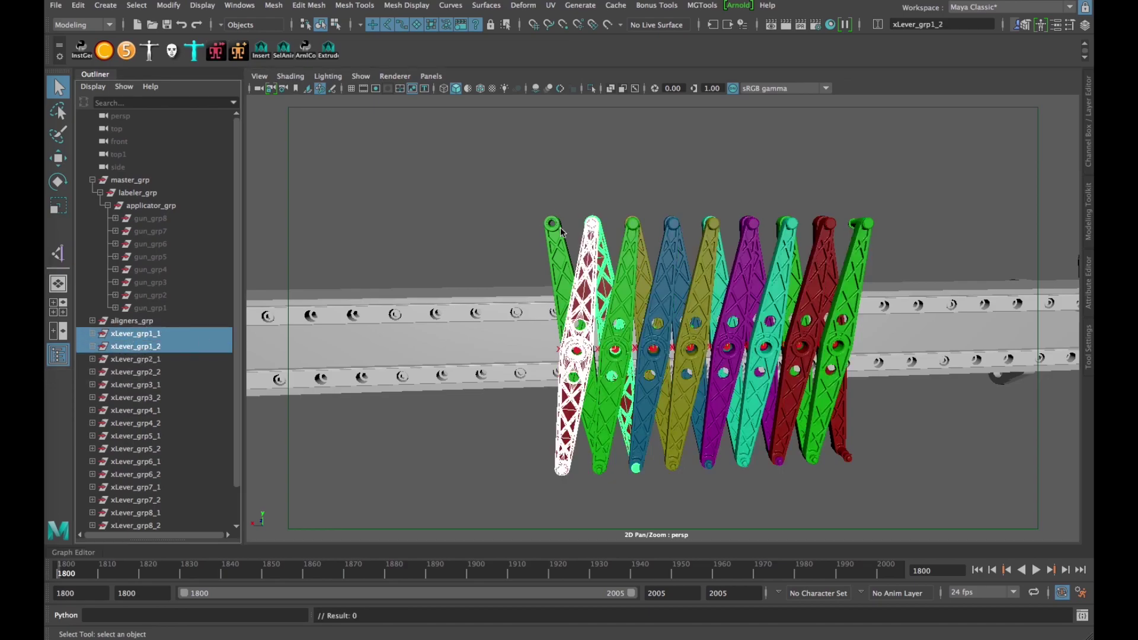
{"action": "scroll", "coordinate": [560, 249], "scroll_direction": "up", "scroll_amount": 2}
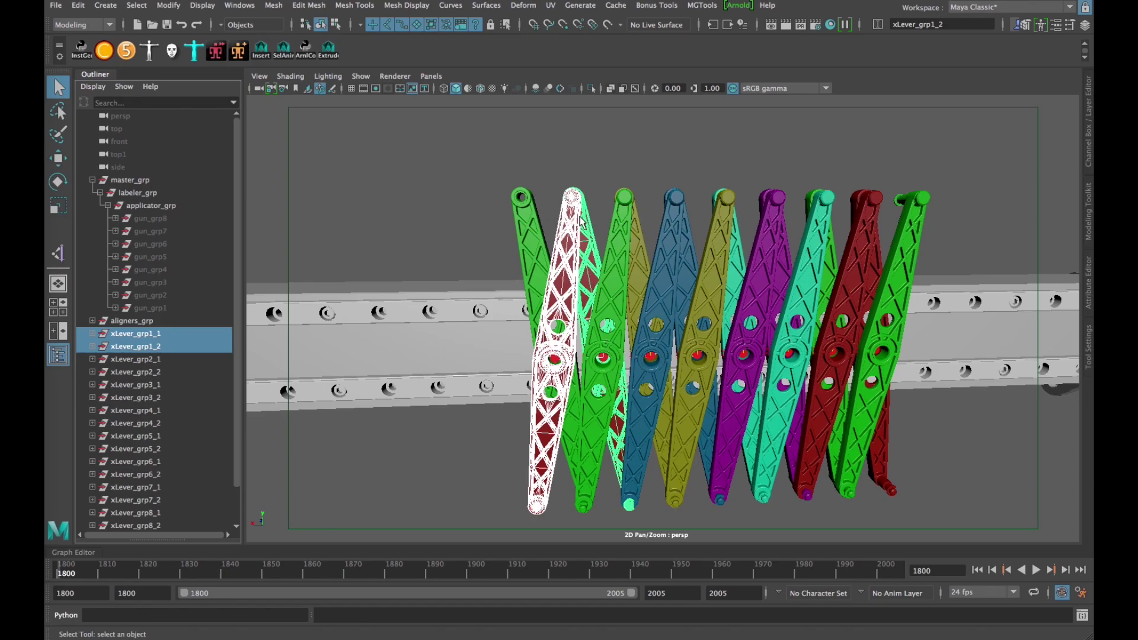
Step: Go through the lever pairs down to xLever_grp4_1 and xLever_grp4_2 and examine how the levers of each pair cross
{"action": "left_click_drag", "start_coordinate": [162, 359], "coordinate": [158, 422]}
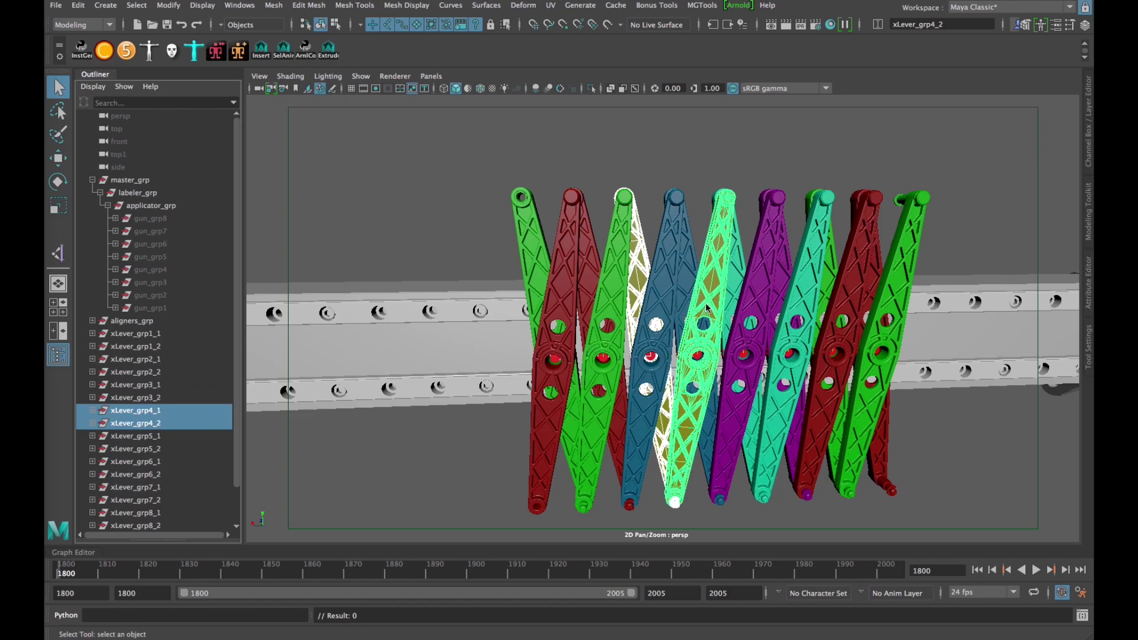
{"action": "left_click_drag", "start_coordinate": [709, 342], "coordinate": [648, 357], "text": "alt"}
{"action": "middle_click_drag", "start_coordinate": [706, 359], "coordinate": [698, 331], "text": "alt"}
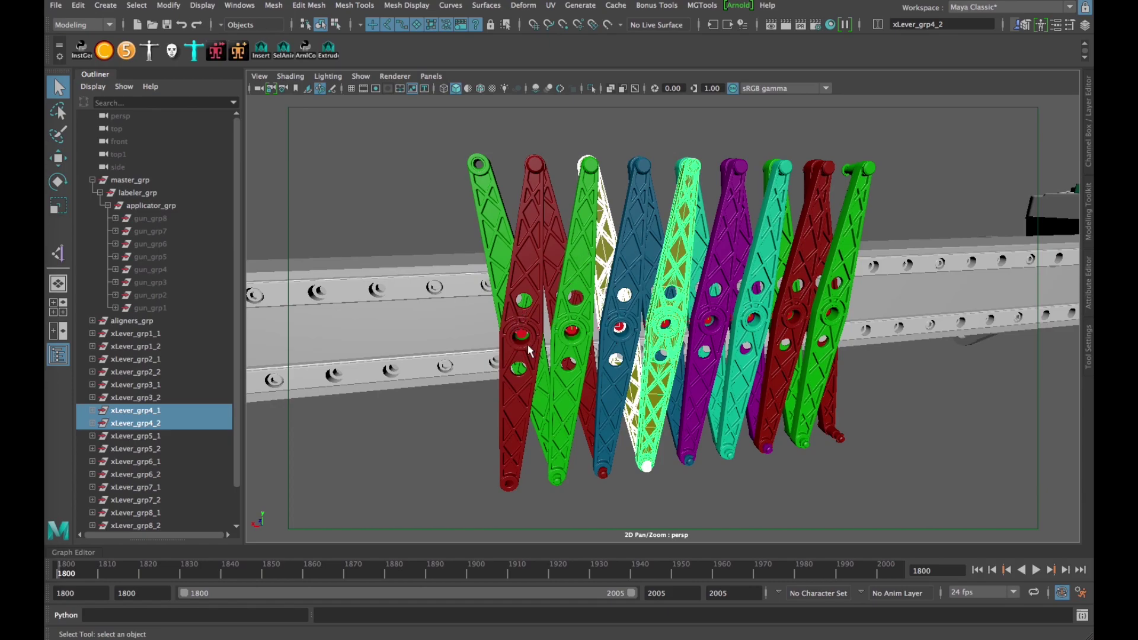
{"action": "scroll", "coordinate": [528, 350], "scroll_direction": "up", "scroll_amount": 3}
{"action": "left_click_drag", "start_coordinate": [529, 350], "coordinate": [521, 340], "text": "alt"}
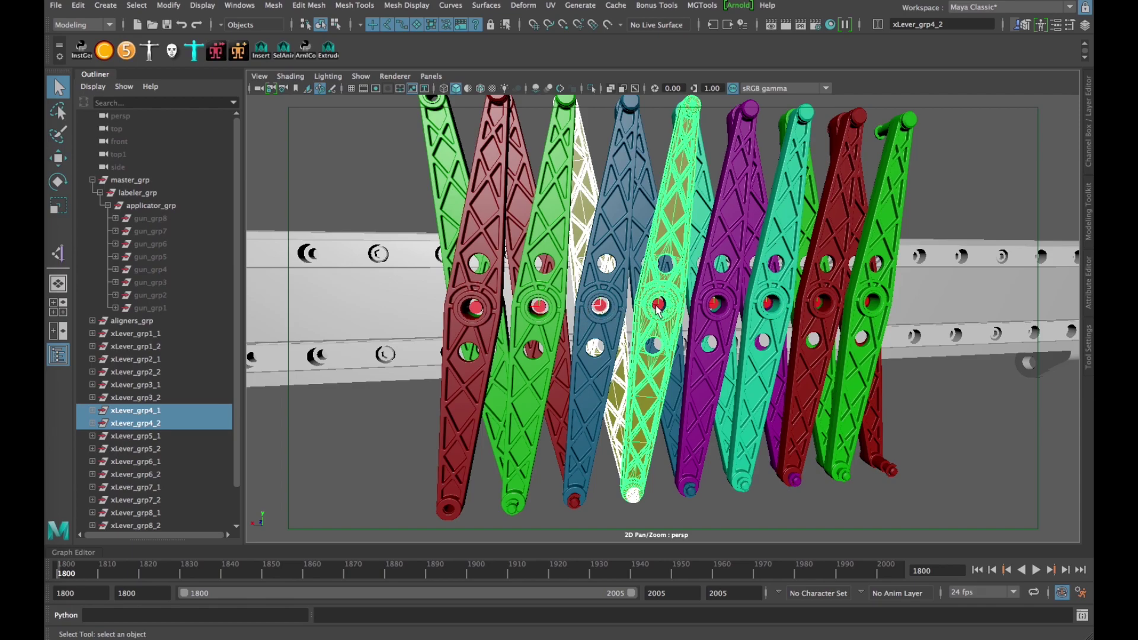
{"action": "scroll", "coordinate": [714, 306], "scroll_direction": "down", "scroll_amount": 4}
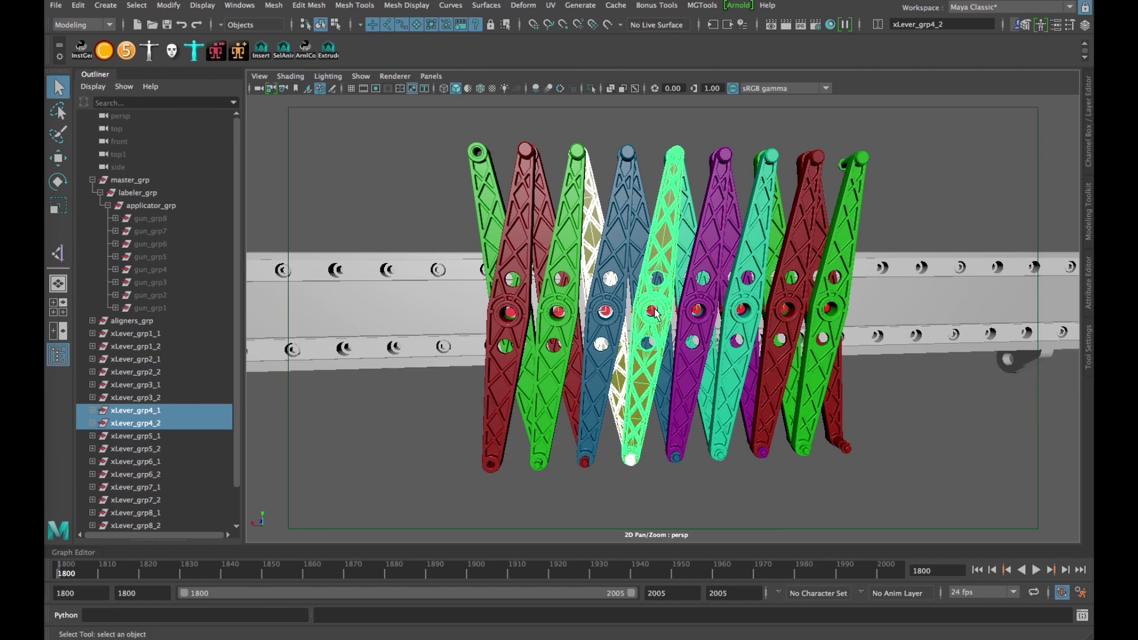
{"action": "scroll", "coordinate": [655, 312], "scroll_direction": "up", "scroll_amount": 2}
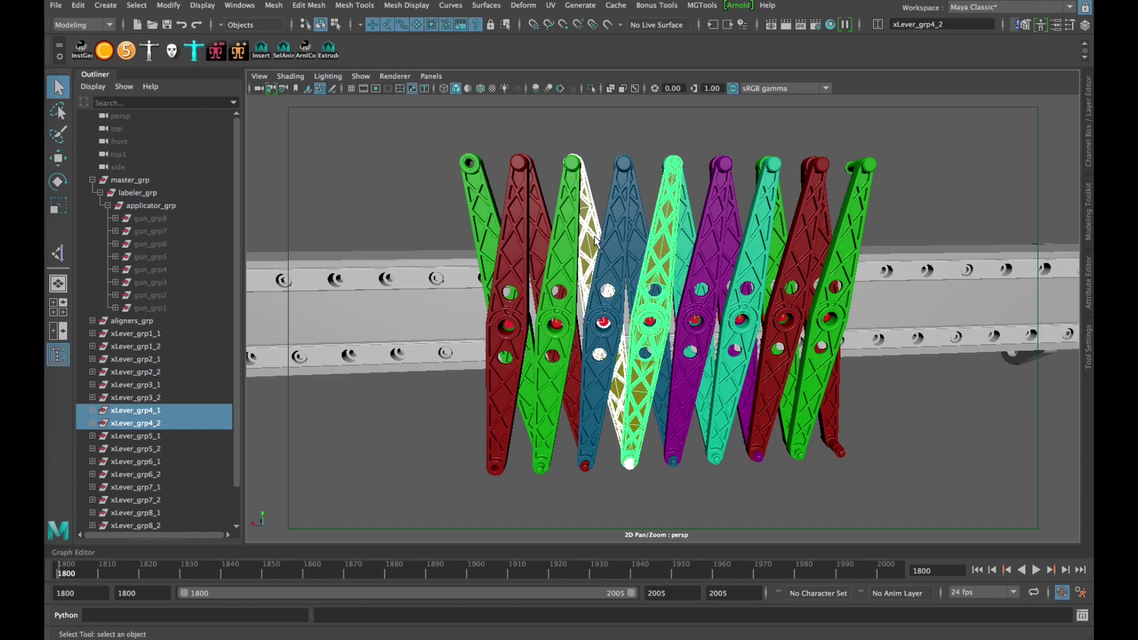
Step: Select aligners_grp and switch its isolated display on and off to compare the aligners with the lever pivots
{"action": "left_click", "coordinate": [129, 320]}
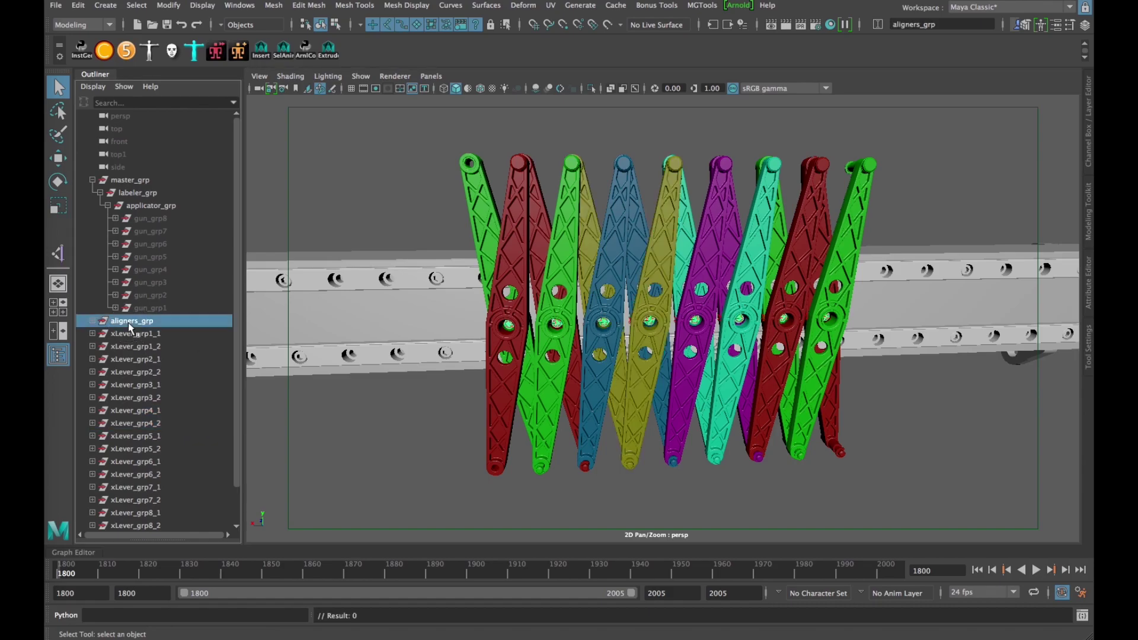
{"action": "left_click_drag", "start_coordinate": [587, 276], "coordinate": [569, 295], "text": "alt"}
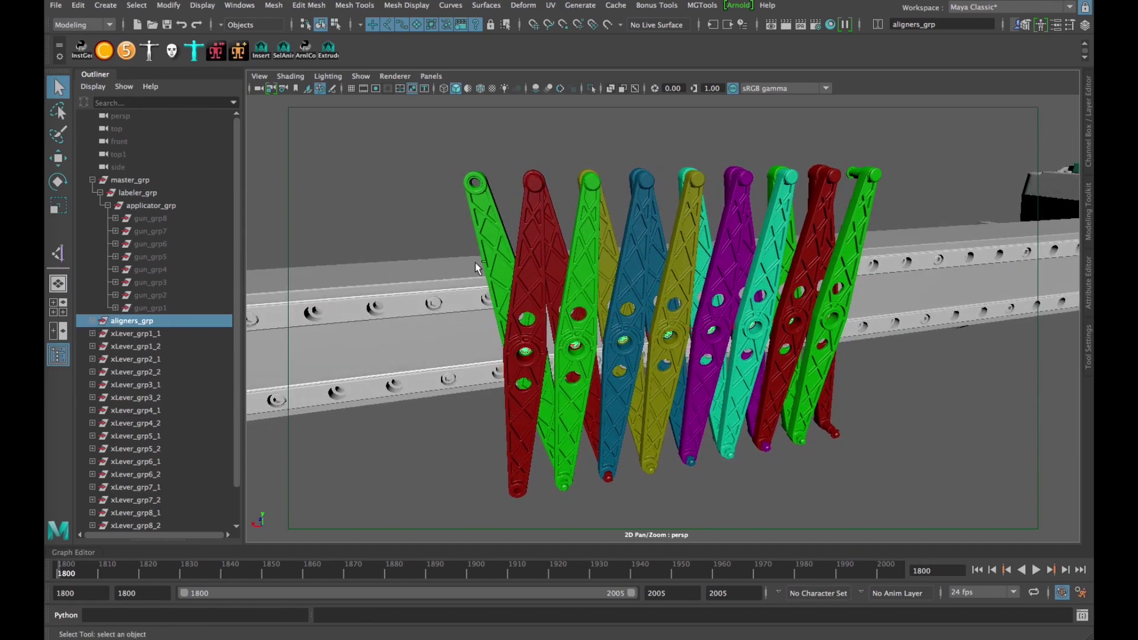
{"action": "key", "text": "ctrl+1"}
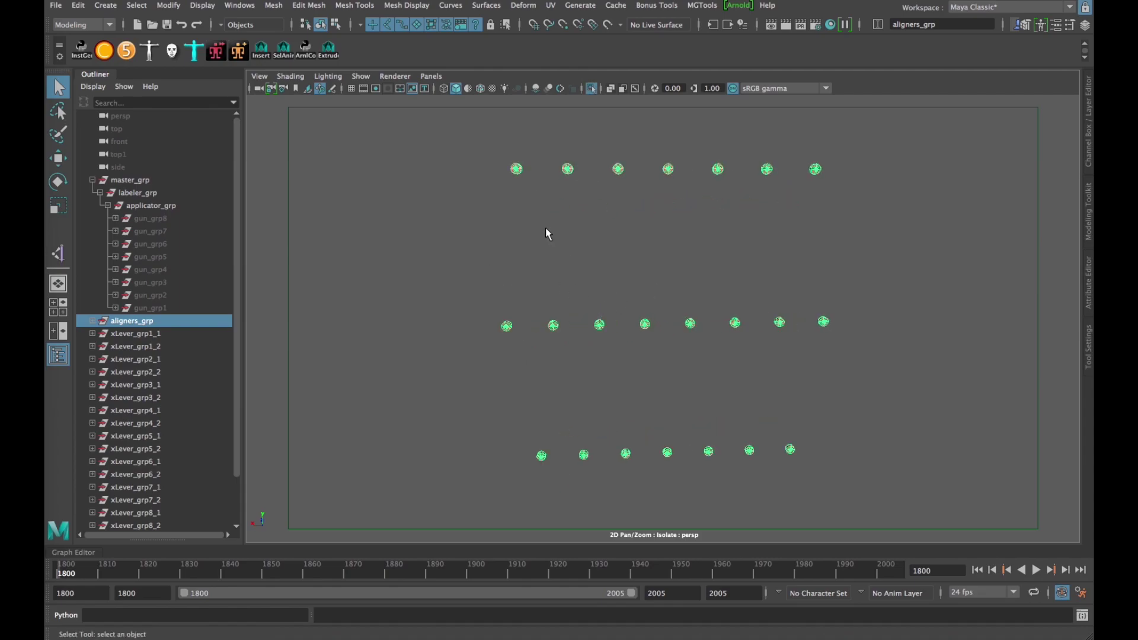
{"action": "key", "text": "ctrl+1"}
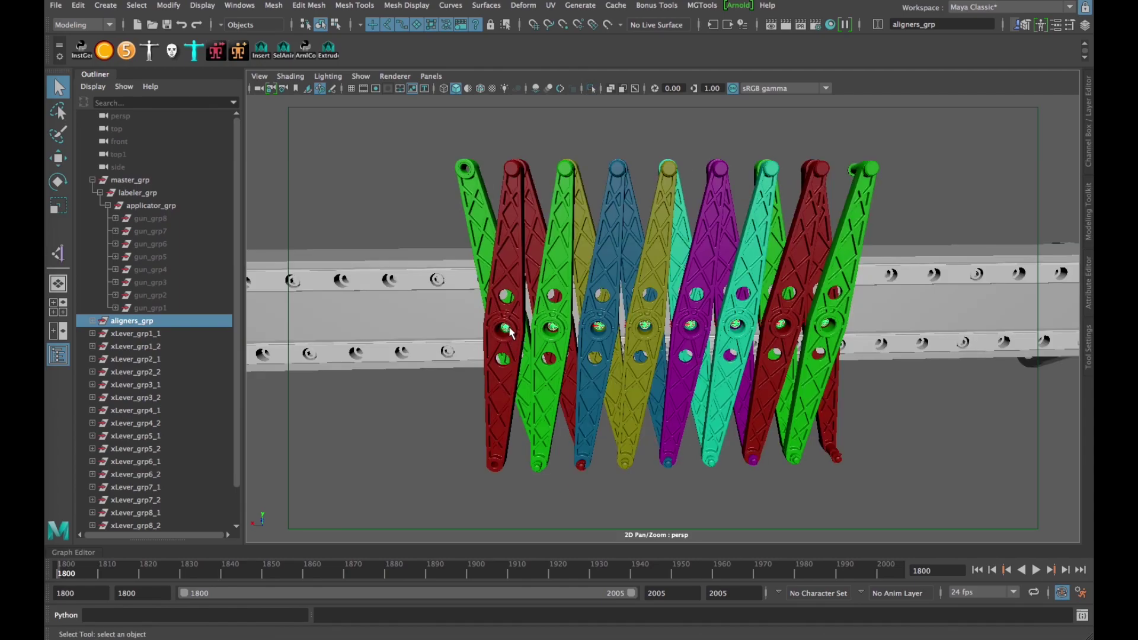
{"action": "key", "text": "ctrl+1"}
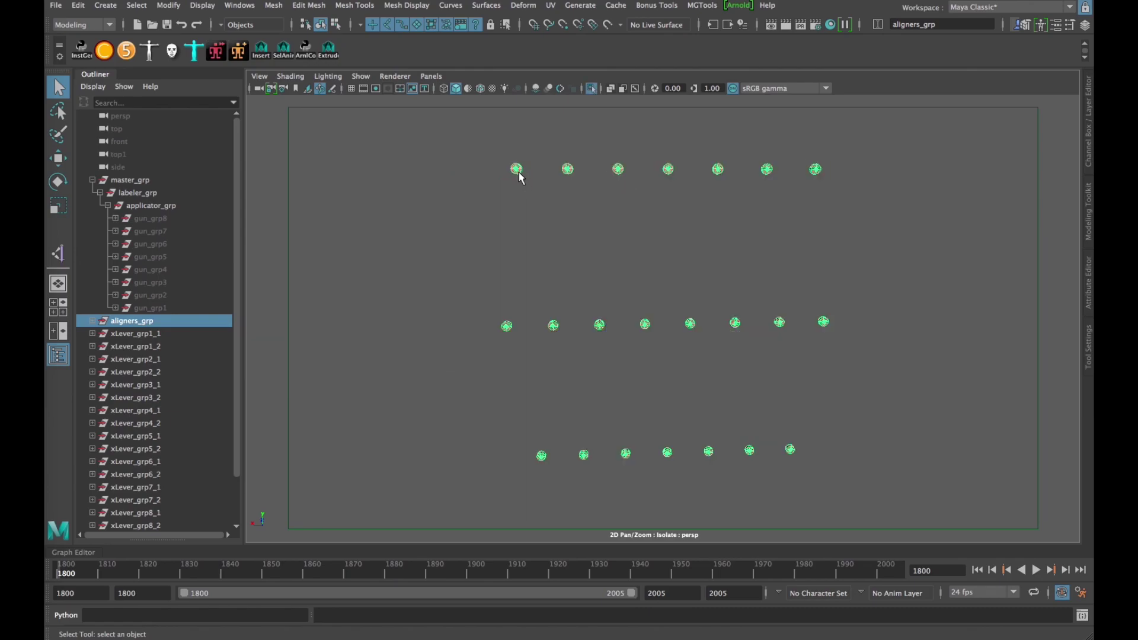
{"action": "key", "text": "ctrl+1"}
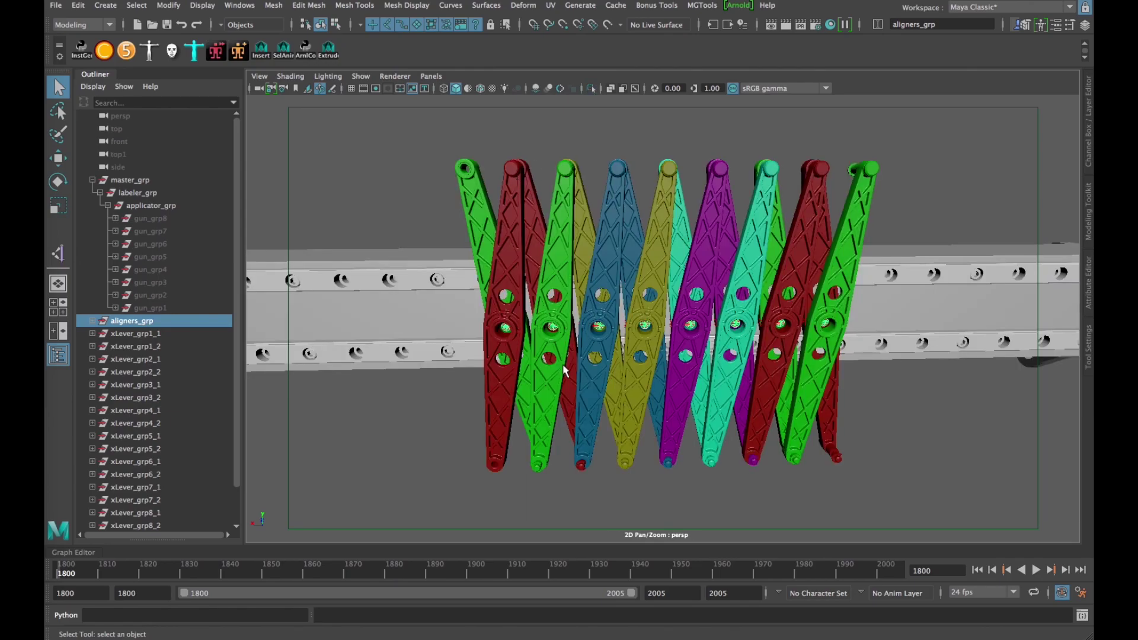
Step: Isolate aligners_grp again, examine its three rows at an angle, and restore the levers to check the pivot holes against them
{"action": "left_click_drag", "start_coordinate": [559, 389], "coordinate": [573, 399], "text": "alt"}
{"action": "key", "text": "ctrl+1"}
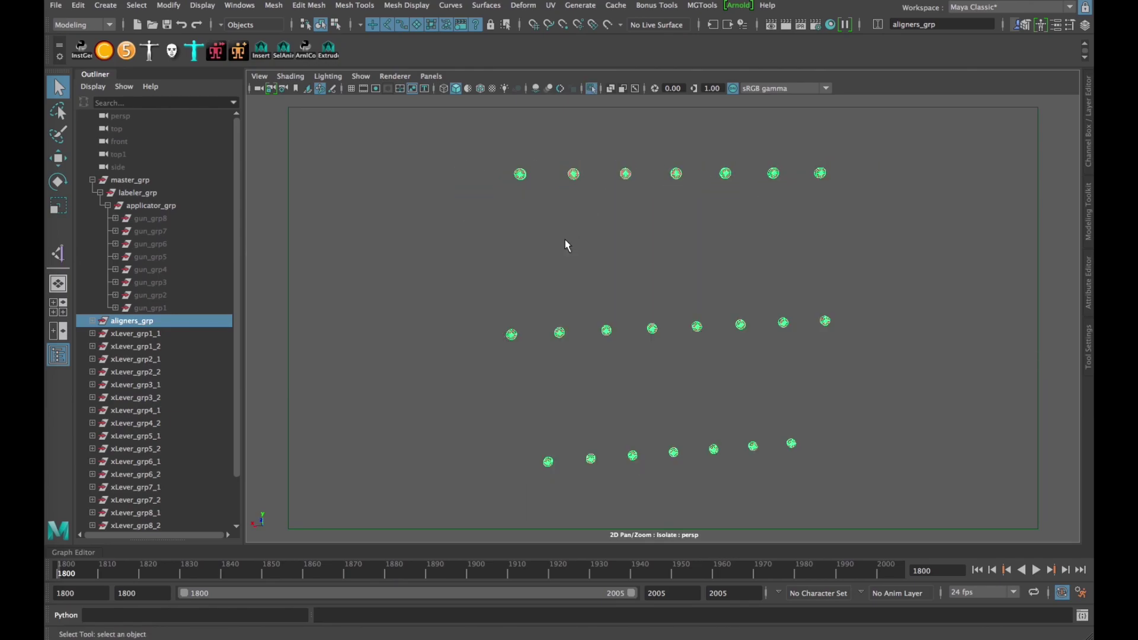
{"action": "scroll", "coordinate": [656, 363], "scroll_direction": "down", "scroll_amount": 3}
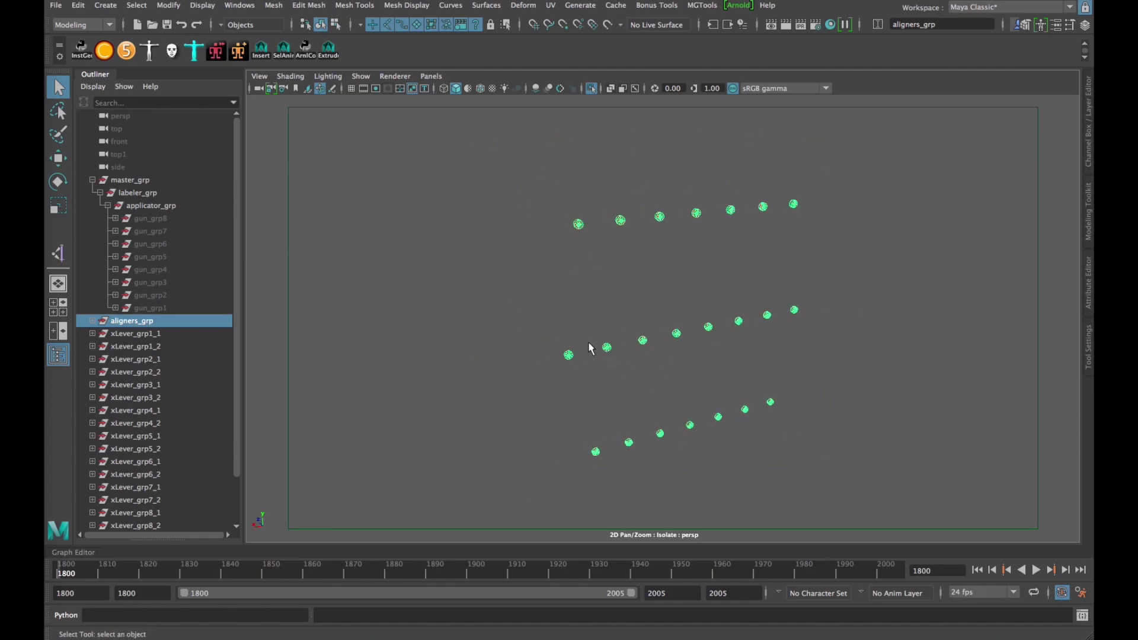
{"action": "key", "text": "ctrl+1"}
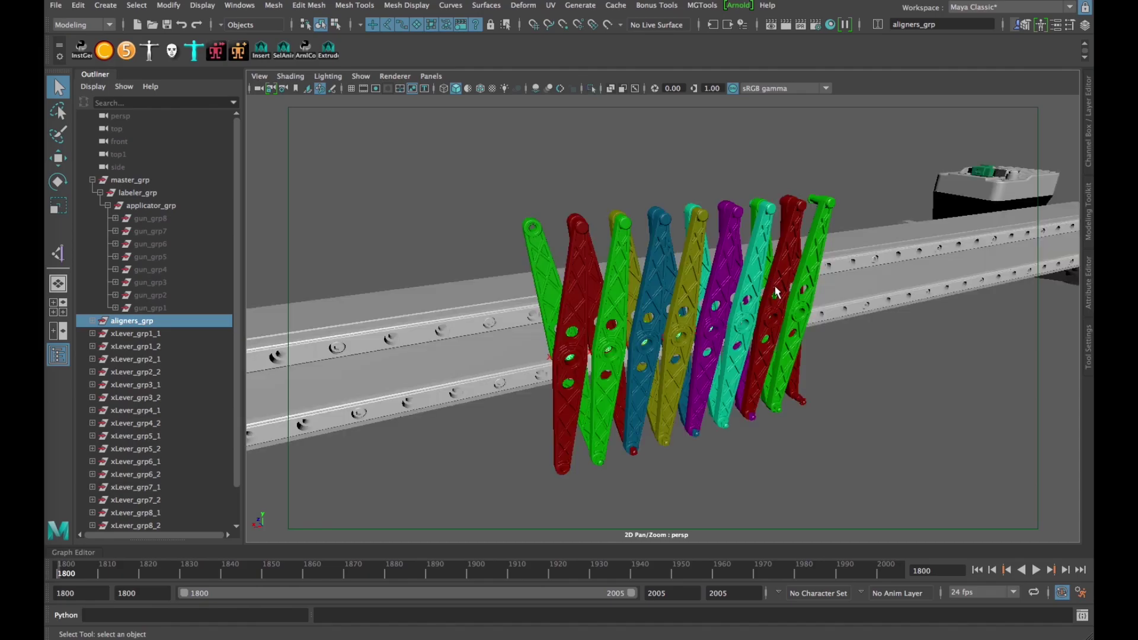
{"action": "left_click_drag", "start_coordinate": [777, 292], "coordinate": [614, 341], "text": "alt"}
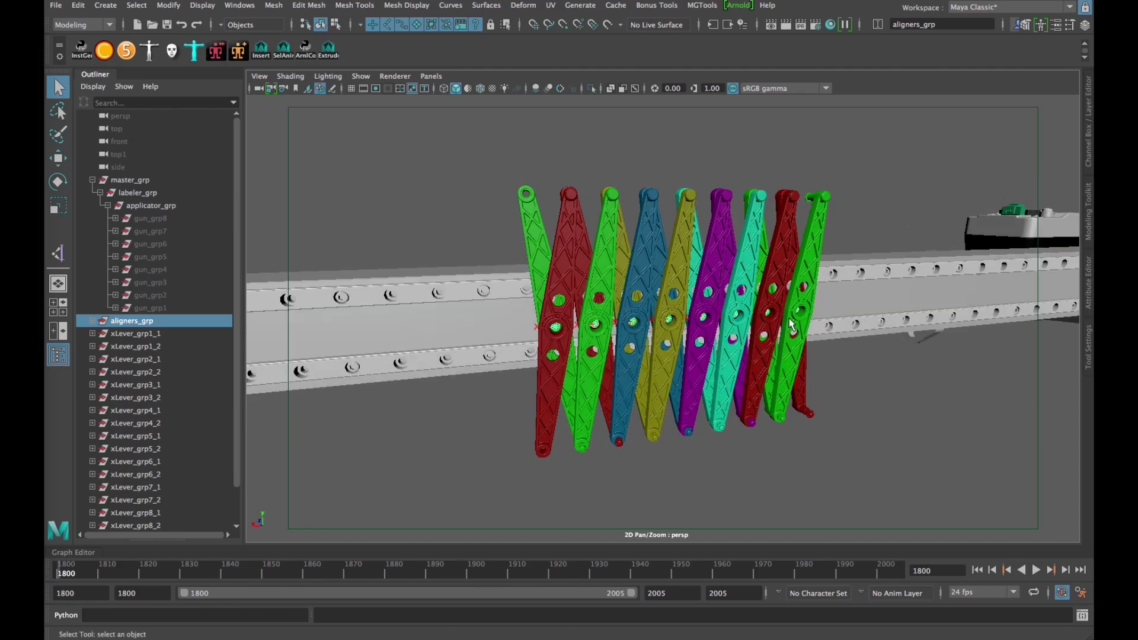
{"action": "scroll", "coordinate": [744, 330], "scroll_direction": "up", "scroll_amount": 3}
{"action": "middle_click_drag", "start_coordinate": [680, 280], "coordinate": [694, 296], "text": "alt"}
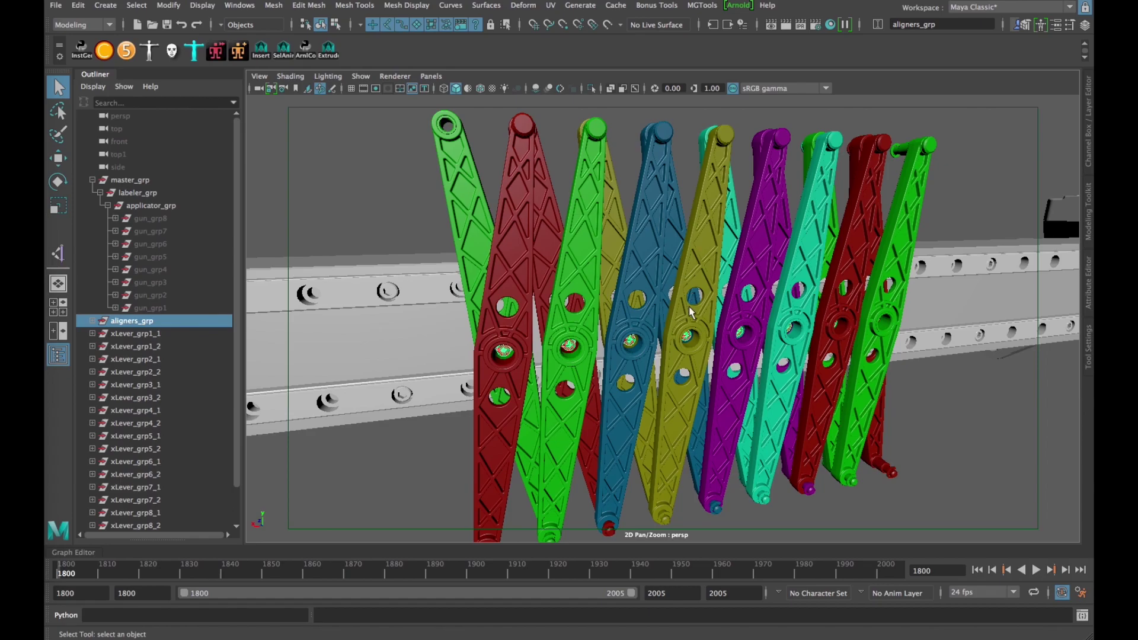
{"action": "scroll", "coordinate": [632, 300], "scroll_direction": "down", "scroll_amount": 3}
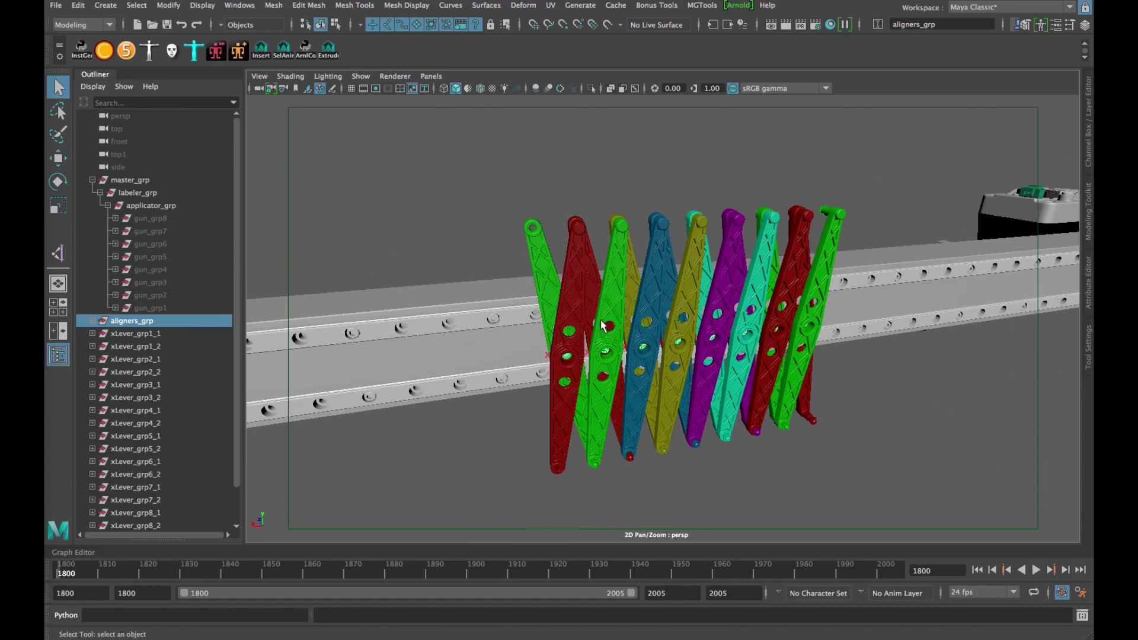
{"action": "left_click_drag", "start_coordinate": [603, 325], "coordinate": [672, 337], "text": "alt"}
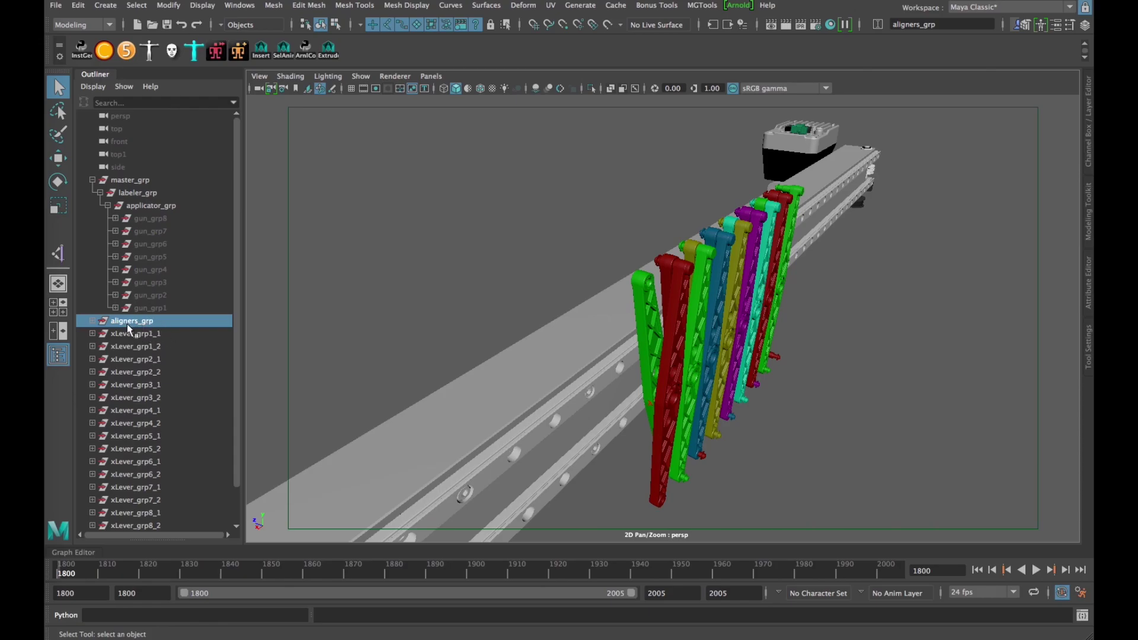
Step: Isolate aligners_grp once more, inspect its rows from the side for depth alignment, and bring the lever assembly back into view
{"action": "key", "text": "ctrl+1"}
{"action": "left_click_drag", "start_coordinate": [626, 275], "coordinate": [668, 261], "text": "alt"}
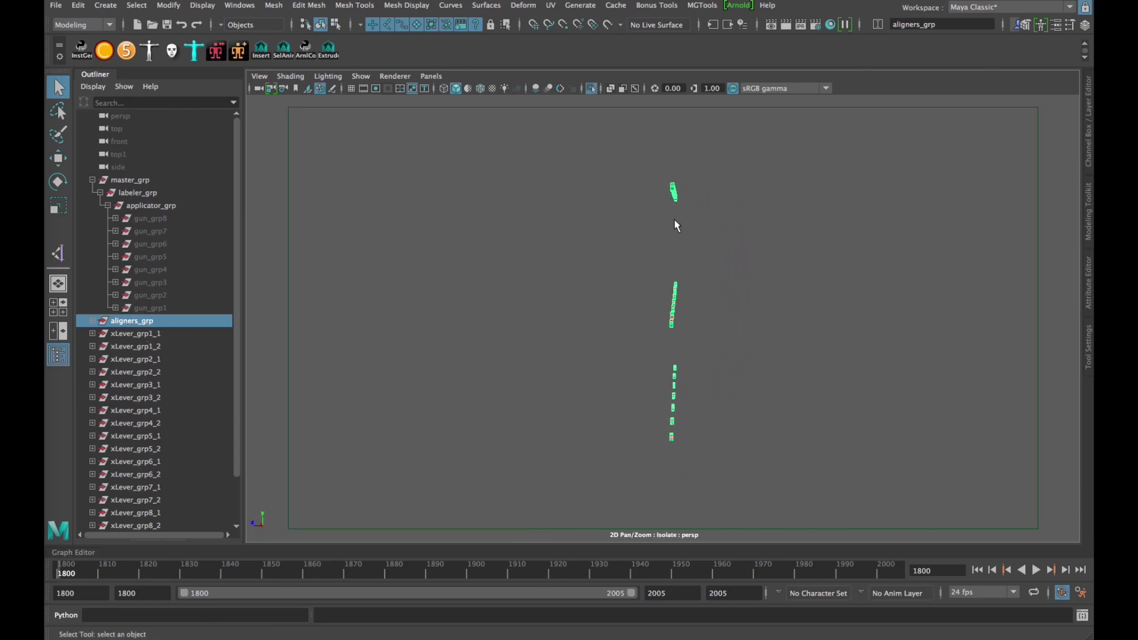
{"action": "left_click_drag", "start_coordinate": [689, 200], "coordinate": [686, 239], "text": "alt"}
{"action": "left_click_drag", "start_coordinate": [784, 325], "coordinate": [737, 333], "text": "alt"}
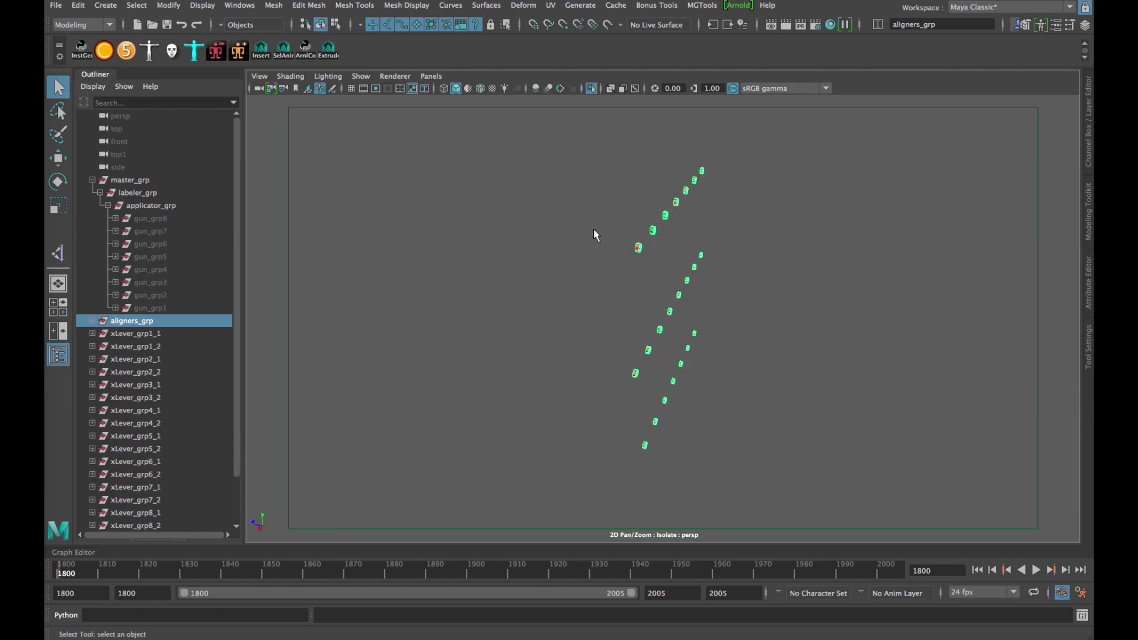
{"action": "scroll", "coordinate": [660, 281], "scroll_direction": "up", "scroll_amount": 2}
{"action": "left_click_drag", "start_coordinate": [660, 281], "coordinate": [667, 250], "text": "alt"}
{"action": "middle_click_drag", "start_coordinate": [714, 314], "coordinate": [598, 296], "text": "alt"}
{"action": "left_click_drag", "start_coordinate": [597, 296], "coordinate": [535, 352], "text": "alt"}
{"action": "key", "text": "ctrl+1"}
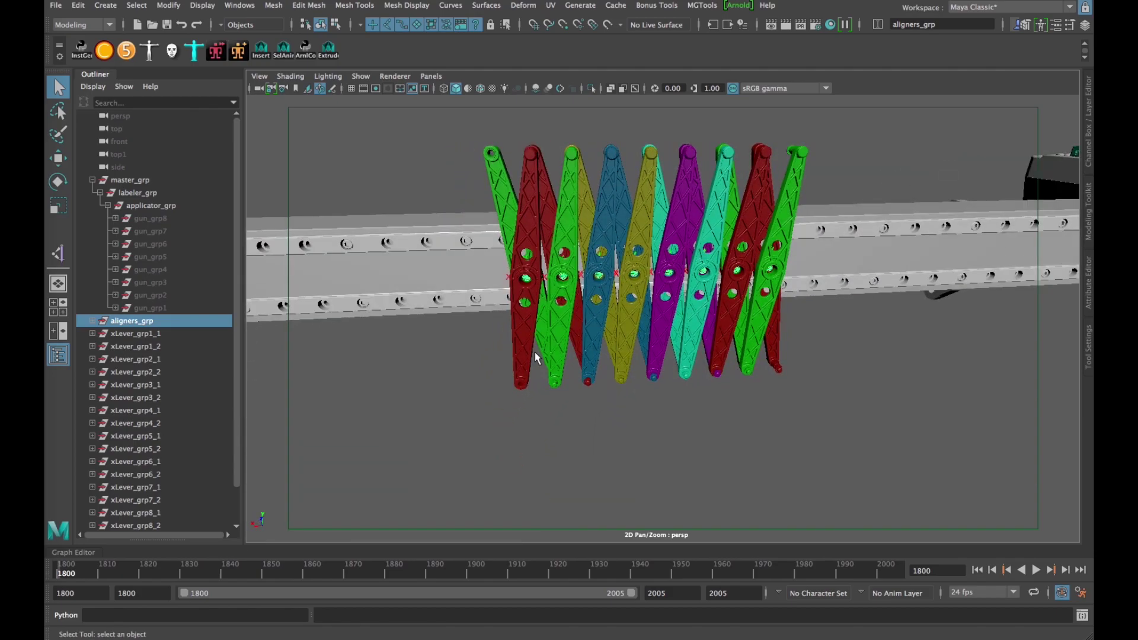
{"action": "scroll", "coordinate": [523, 357], "scroll_direction": "up", "scroll_amount": 4}
{"action": "middle_click_drag", "start_coordinate": [523, 357], "coordinate": [650, 419], "text": "alt"}
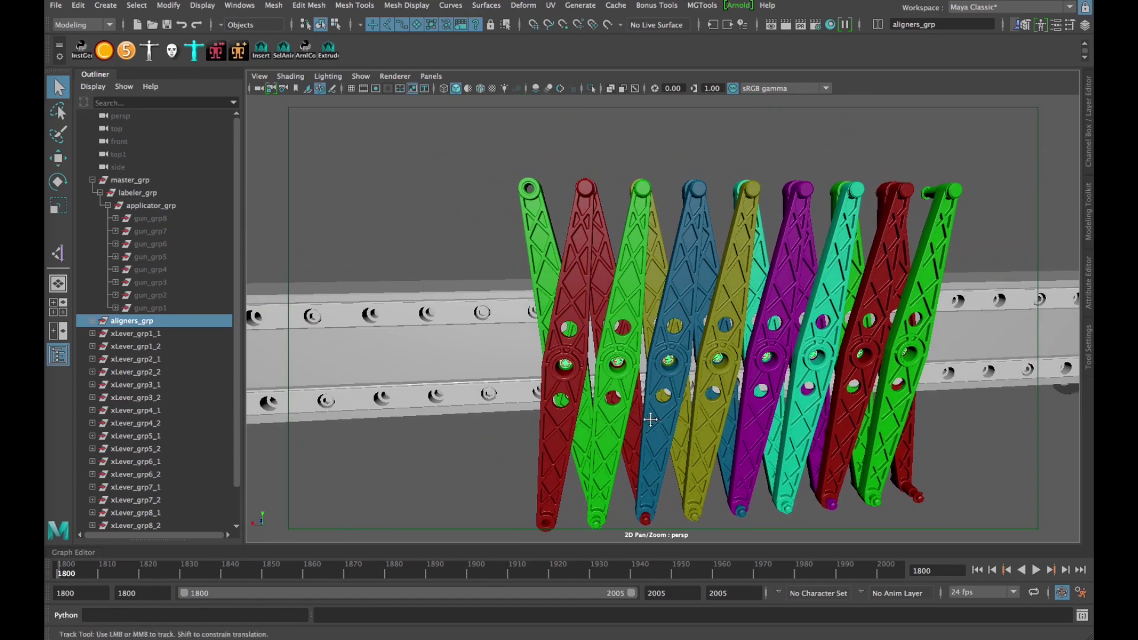
{"action": "scroll", "coordinate": [651, 419], "scroll_direction": "up", "scroll_amount": 5}
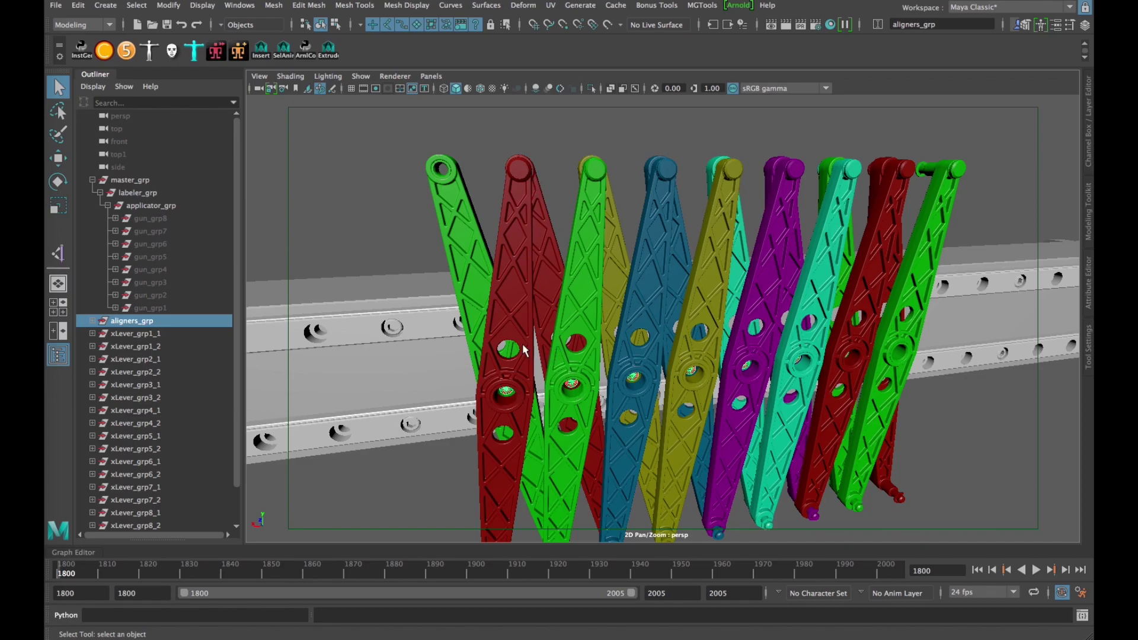
Step: Select the first front lever as the whole group xLever_grp1_1
{"action": "left_click", "coordinate": [530, 202]}
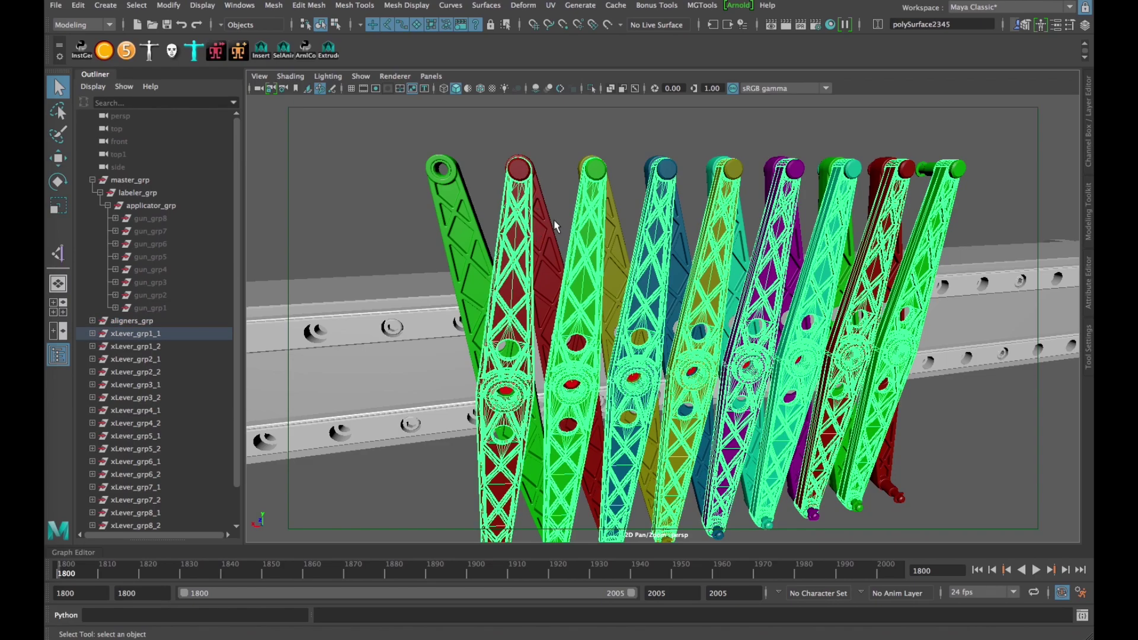
{"action": "key", "text": "Up"}
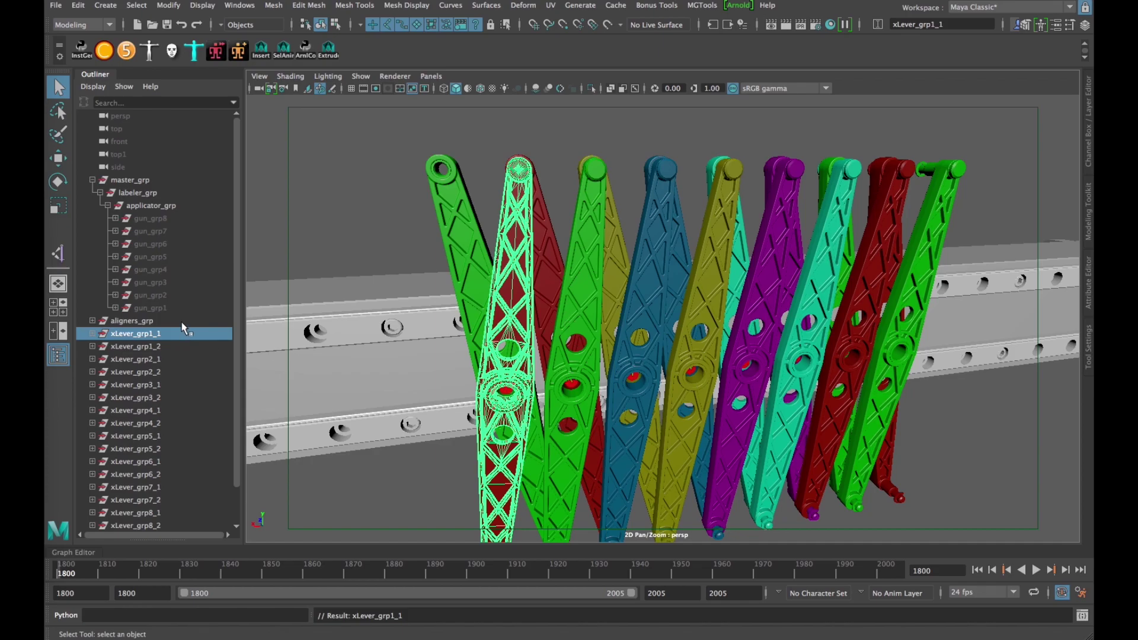
Step: Isolate aligners_grp, pick out the first two middle-row aligners and the first upper-row aligner, and clear the selection
{"action": "left_click", "coordinate": [168, 321]}
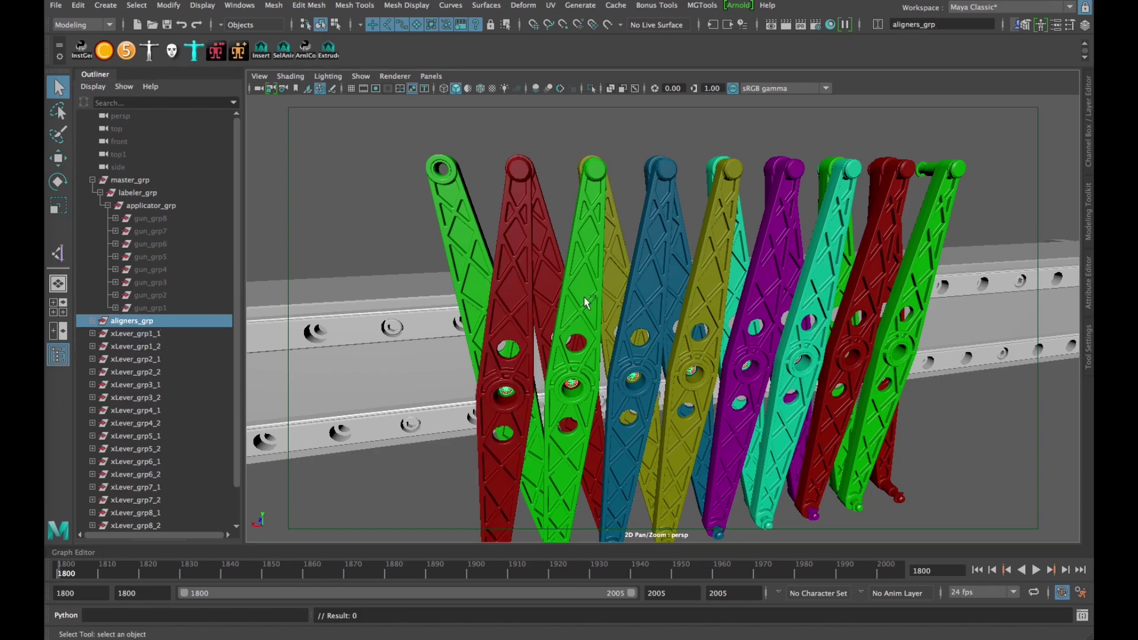
{"action": "key", "text": "ctrl+1"}
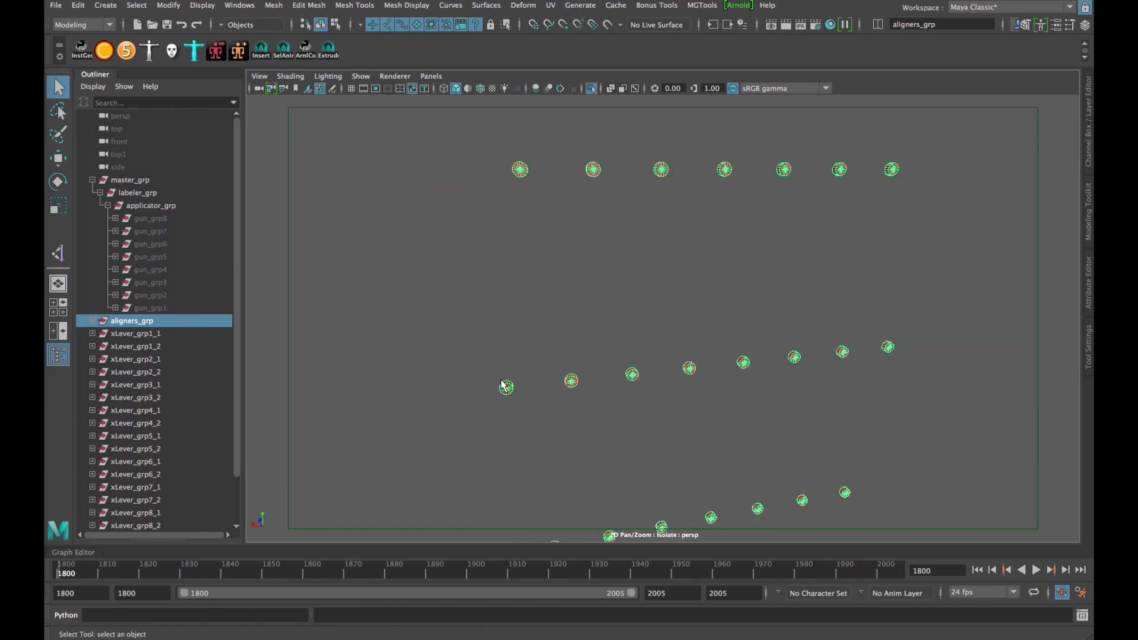
{"action": "left_click", "coordinate": [516, 402]}
{"action": "left_click", "coordinate": [507, 389]}
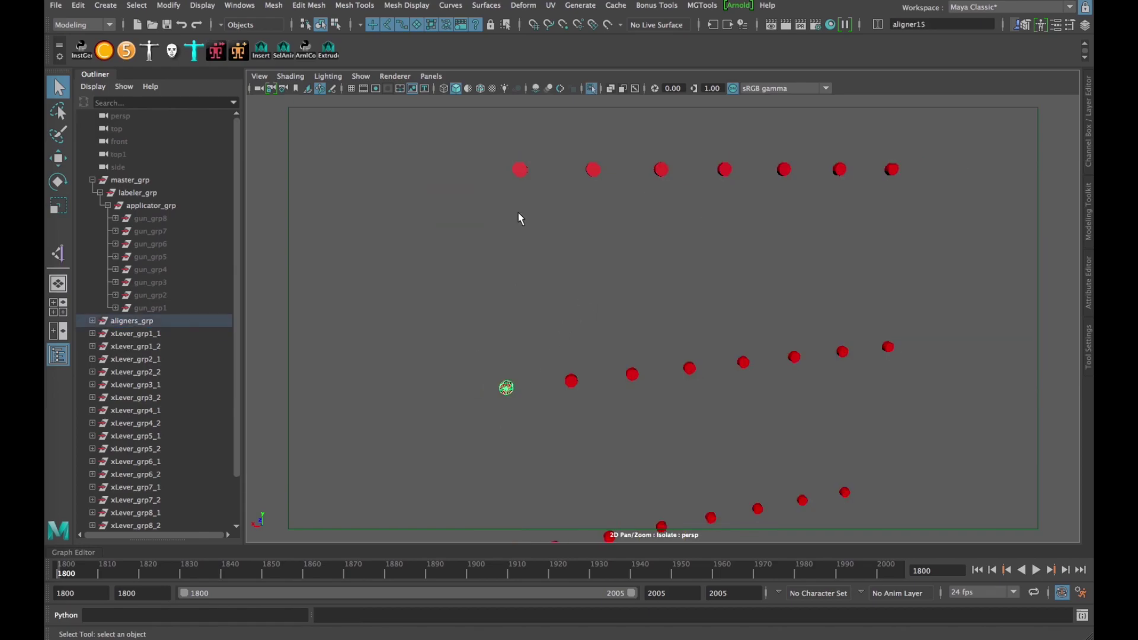
{"action": "left_click", "coordinate": [520, 171], "text": "shift"}
{"action": "left_click", "coordinate": [571, 381], "text": "shift"}
{"action": "left_click_drag", "start_coordinate": [571, 381], "coordinate": [612, 326], "text": "alt"}
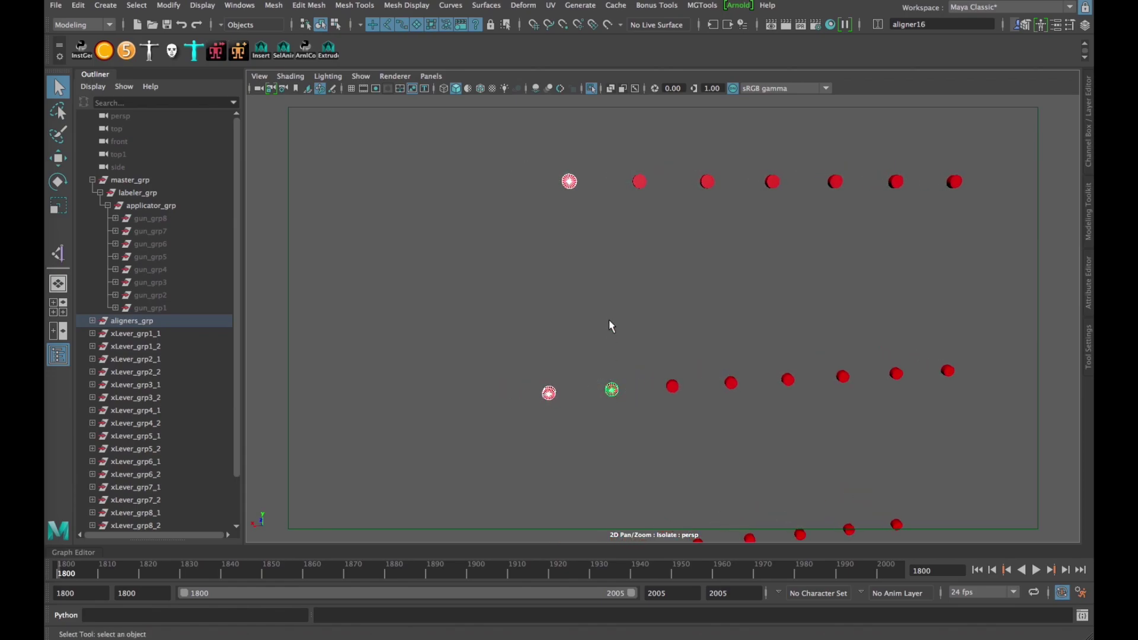
{"action": "left_click", "coordinate": [611, 315]}
Step: Switch to the Rigging toolset, keep the Skeleton commands open as a floating window, and activate the Create Joints tool
{"action": "left_click", "coordinate": [87, 25]}
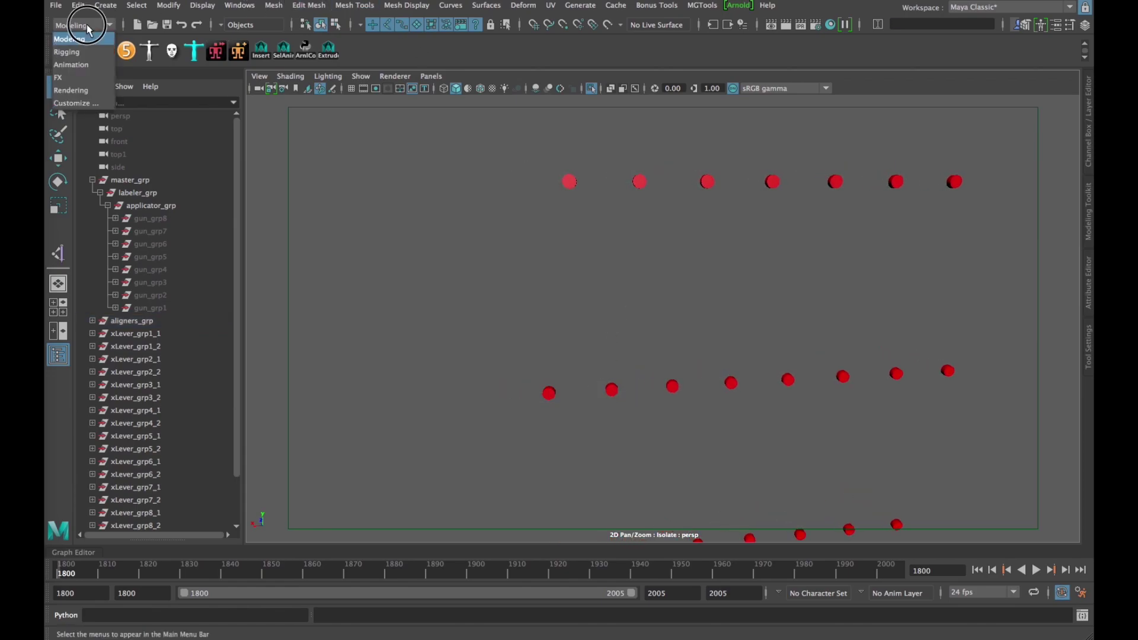
{"action": "left_click", "coordinate": [67, 51]}
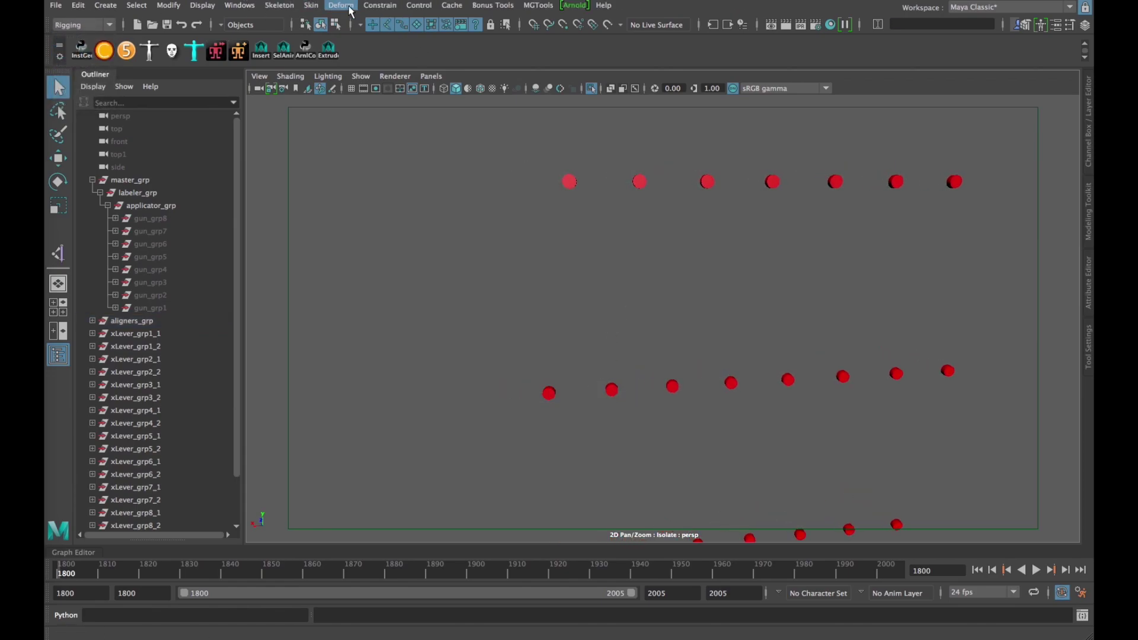
{"action": "left_click", "coordinate": [279, 5]}
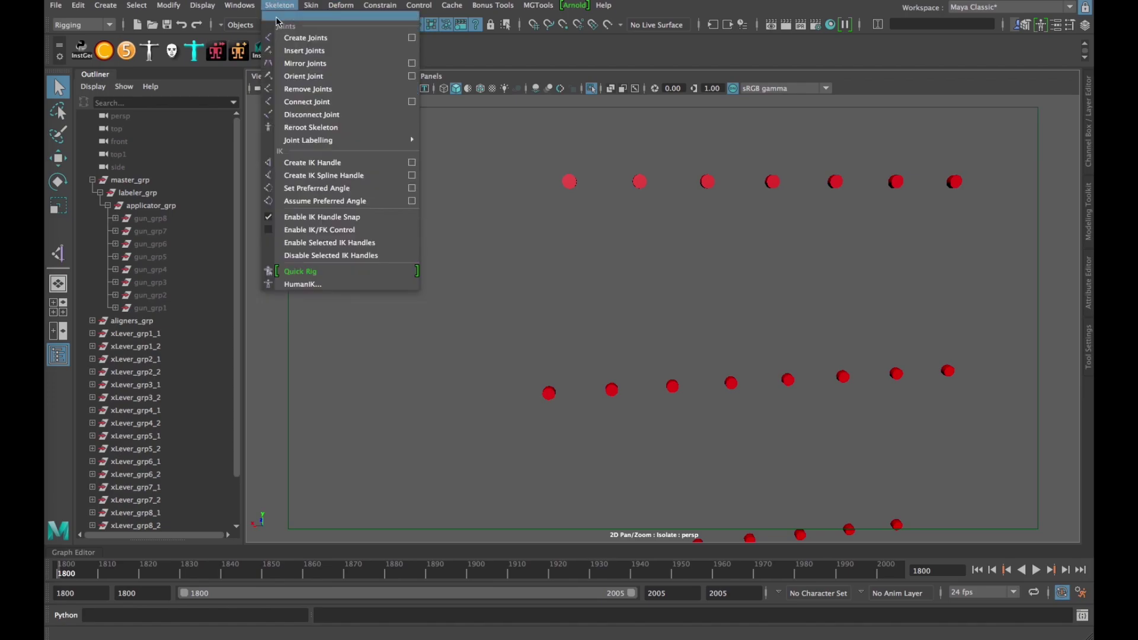
{"action": "left_click", "coordinate": [336, 22]}
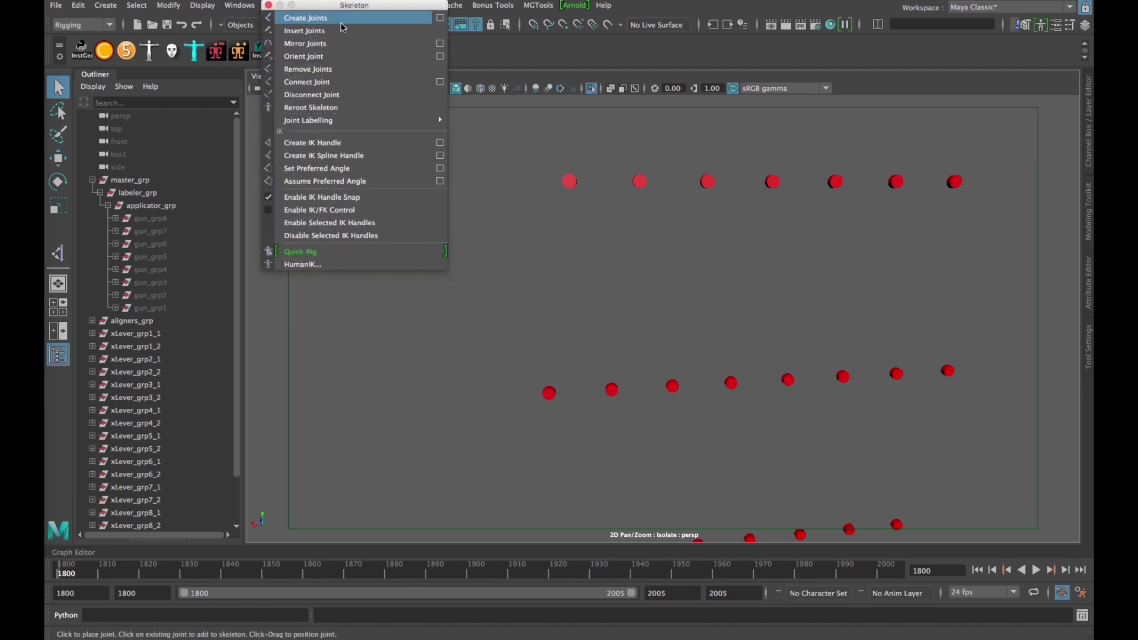
{"action": "left_click_drag", "start_coordinate": [332, 6], "coordinate": [332, 114]}
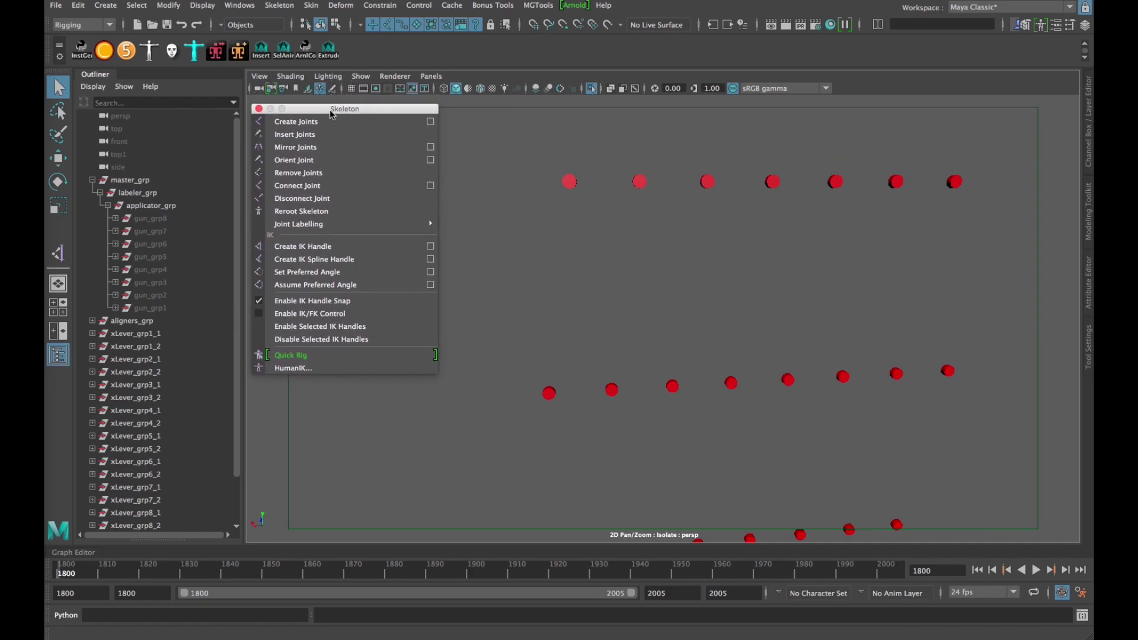
{"action": "left_click", "coordinate": [298, 125]}
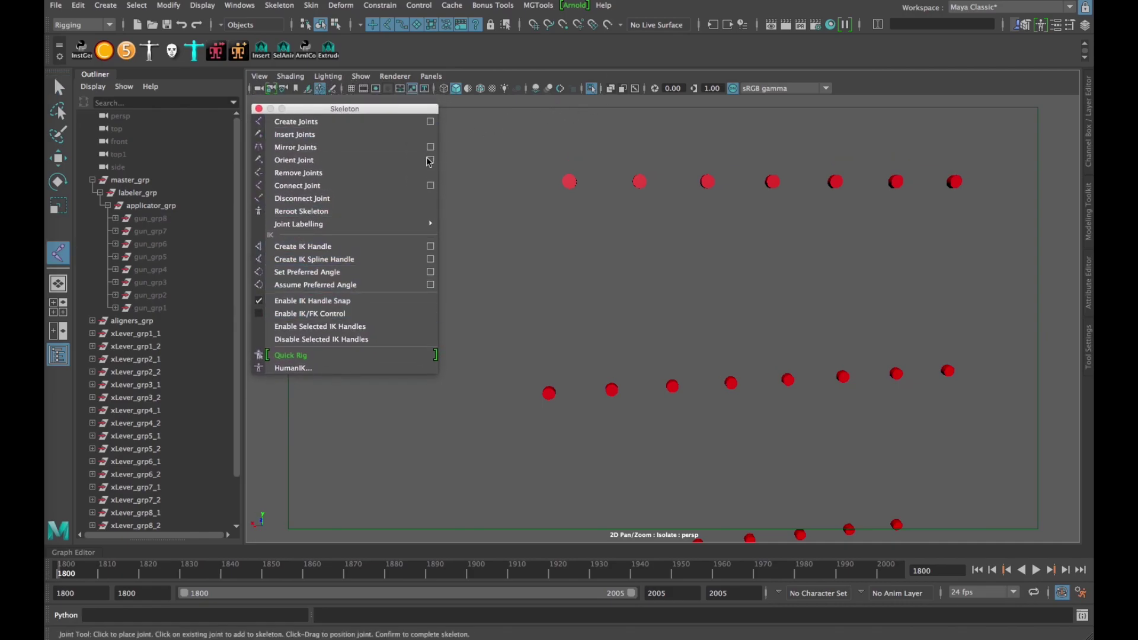
Step: With point snapping on, create a three-joint chain from the first middle-row aligner to the first upper-row aligner to the second middle-row aligner
{"action": "left_click", "coordinate": [564, 27]}
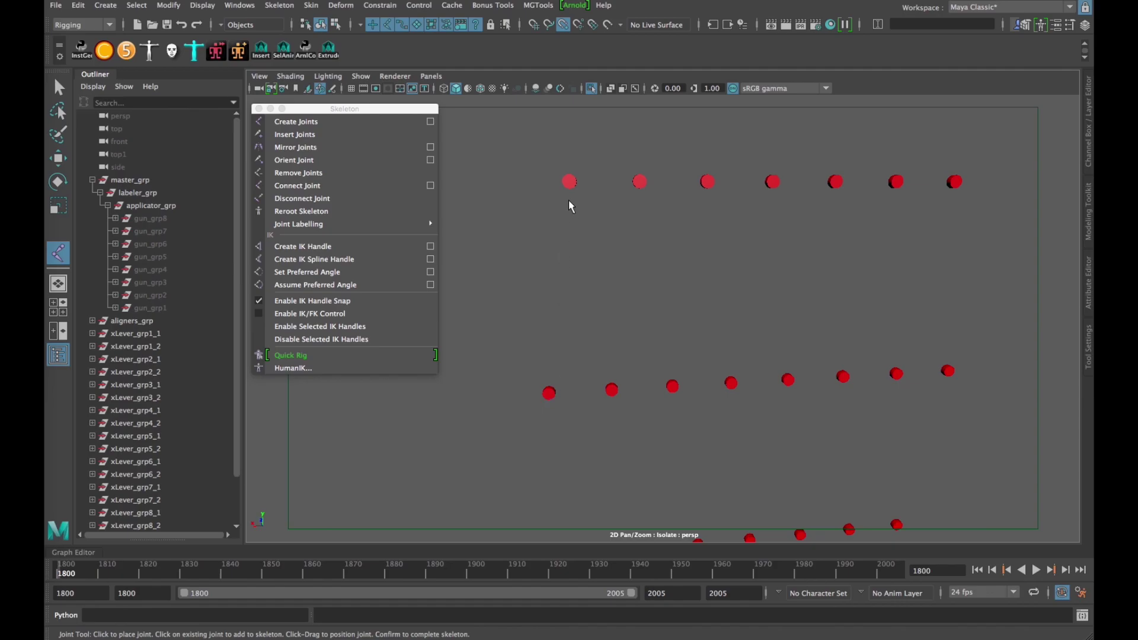
{"action": "scroll", "coordinate": [619, 372], "scroll_direction": "up", "scroll_amount": 5}
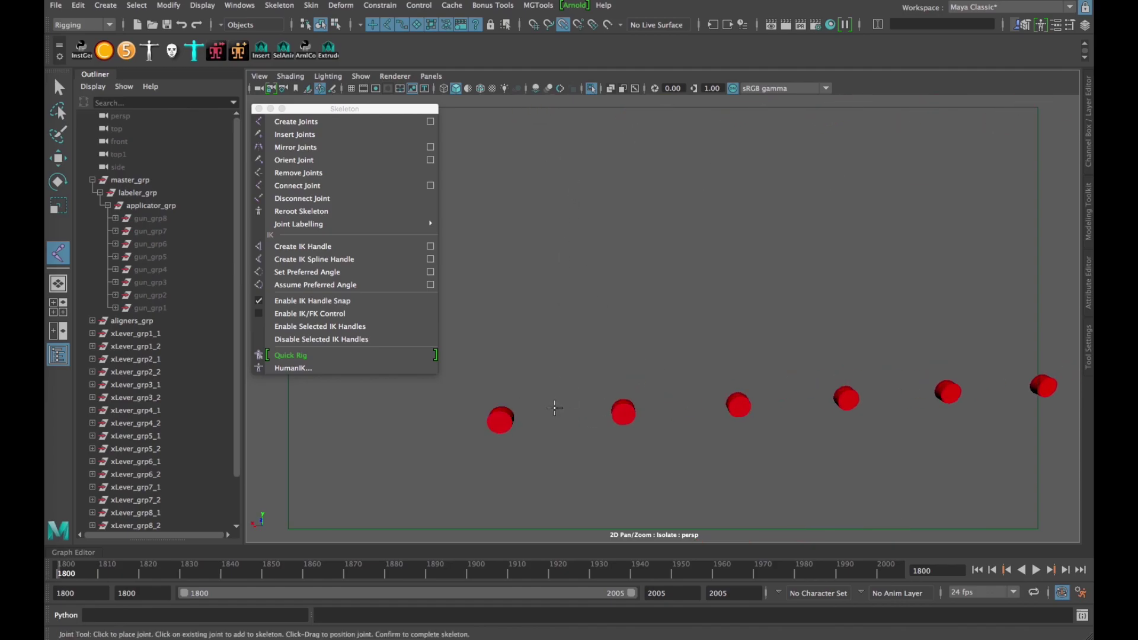
{"action": "left_click", "coordinate": [587, 342]}
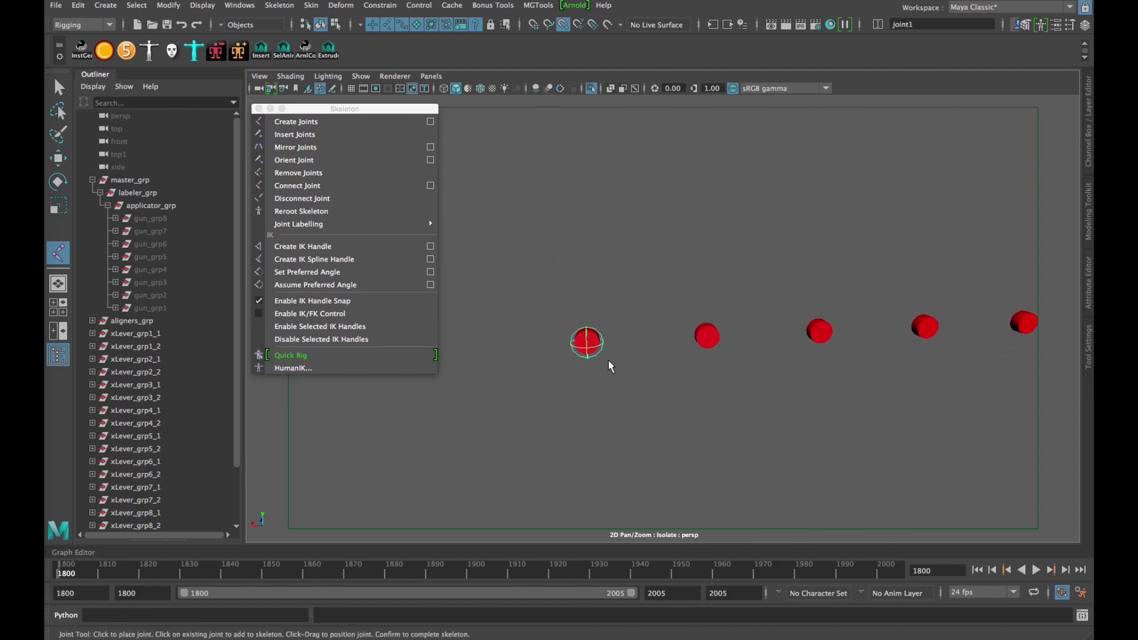
{"action": "scroll", "coordinate": [614, 359], "scroll_direction": "down", "scroll_amount": 3}
{"action": "scroll", "coordinate": [669, 256], "scroll_direction": "up", "scroll_amount": 5}
{"action": "left_click_drag", "start_coordinate": [594, 254], "coordinate": [587, 541]}
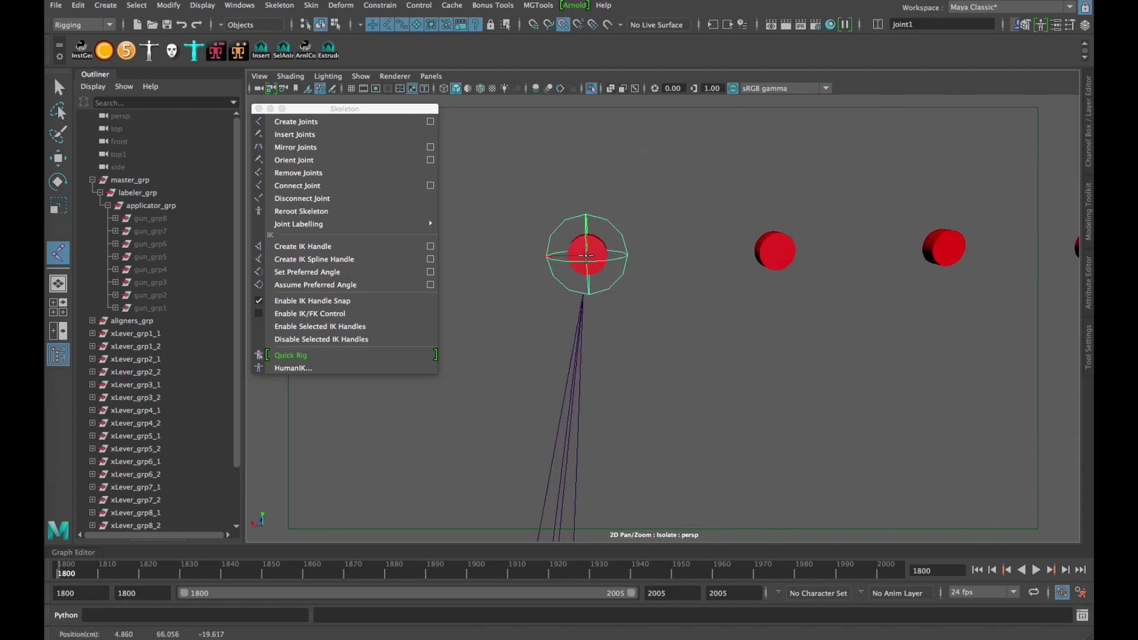
{"action": "scroll", "coordinate": [655, 317], "scroll_direction": "down", "scroll_amount": 3}
{"action": "middle_click_drag", "start_coordinate": [682, 534], "coordinate": [658, 356], "text": "alt"}
{"action": "scroll", "coordinate": [656, 411], "scroll_direction": "up", "scroll_amount": 2}
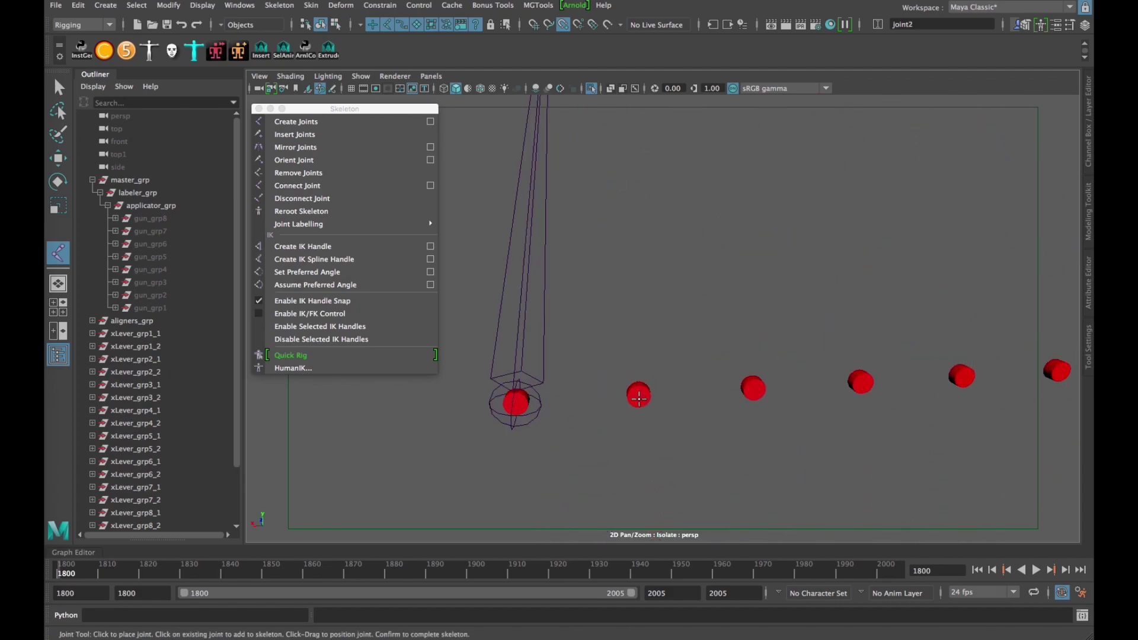
{"action": "left_click", "coordinate": [639, 399]}
{"action": "scroll", "coordinate": [655, 415], "scroll_direction": "down", "scroll_amount": 3}
{"action": "key", "text": "w"}
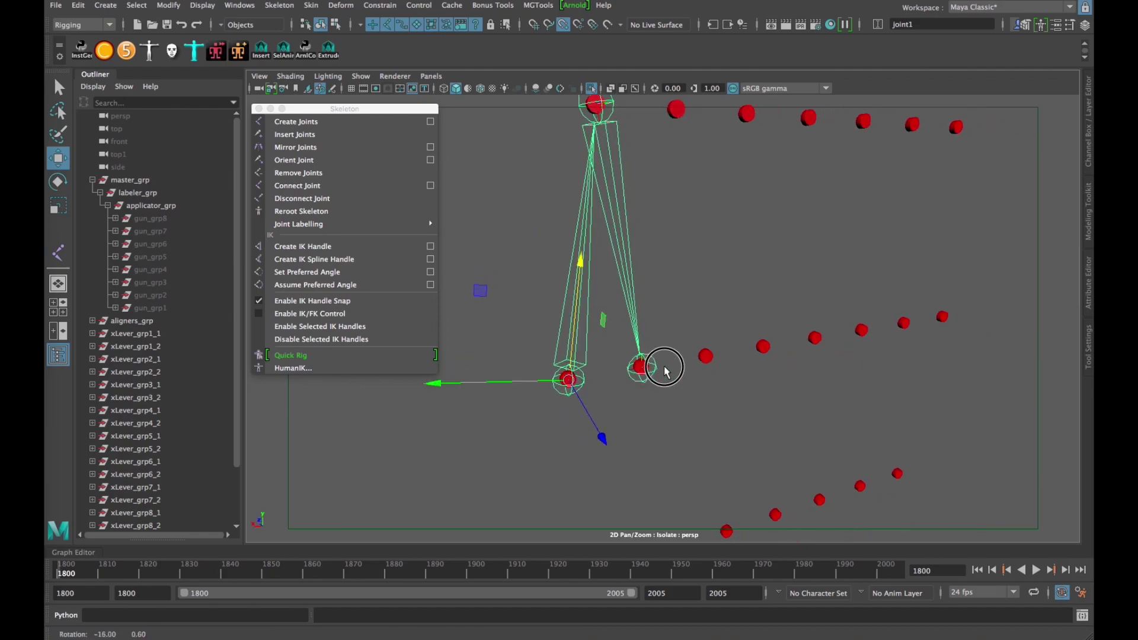
Step: Show the full lever assembly again, isolate xLever_grp1_1 together with xLever_grp1_2, and clear the selection
{"action": "scroll", "coordinate": [665, 371], "scroll_direction": "down", "scroll_amount": 4}
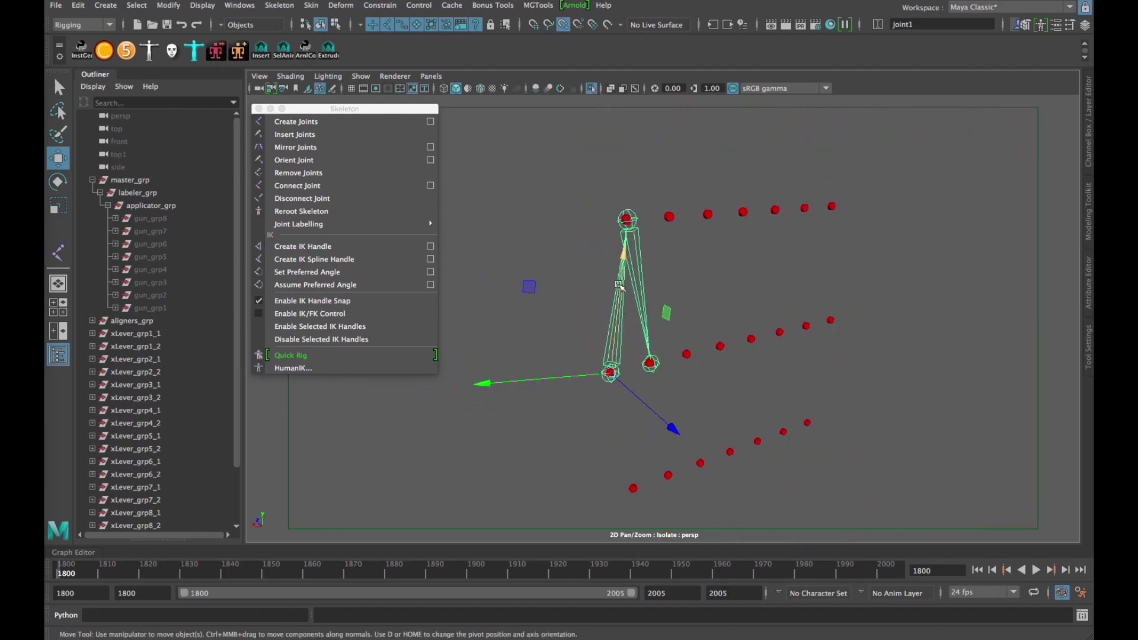
{"action": "mouse_move", "coordinate": [633, 338]}
{"action": "left_mouse_down", "text": "alt"}
{"action": "mouse_move", "coordinate": [664, 365]}
{"action": "mouse_move", "coordinate": [630, 375]}
{"action": "mouse_move", "coordinate": [628, 358]}
{"action": "left_mouse_up", "text": "alt"}
{"action": "key", "text": "ctrl+1"}
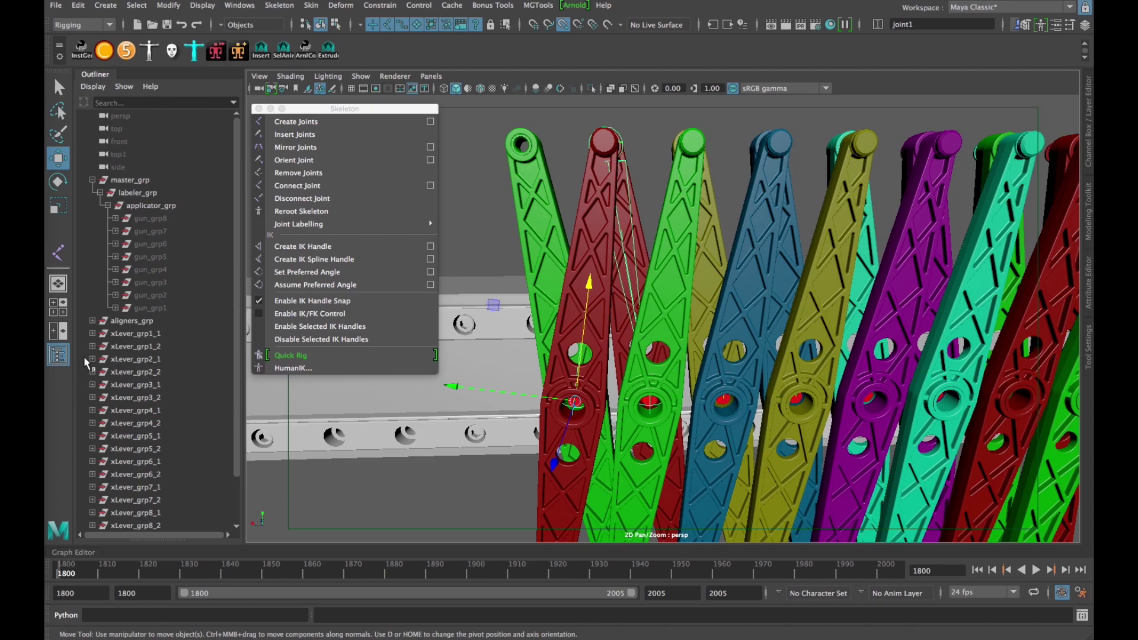
{"action": "left_click", "coordinate": [152, 334]}
{"action": "left_click", "coordinate": [152, 346], "text": "shift"}
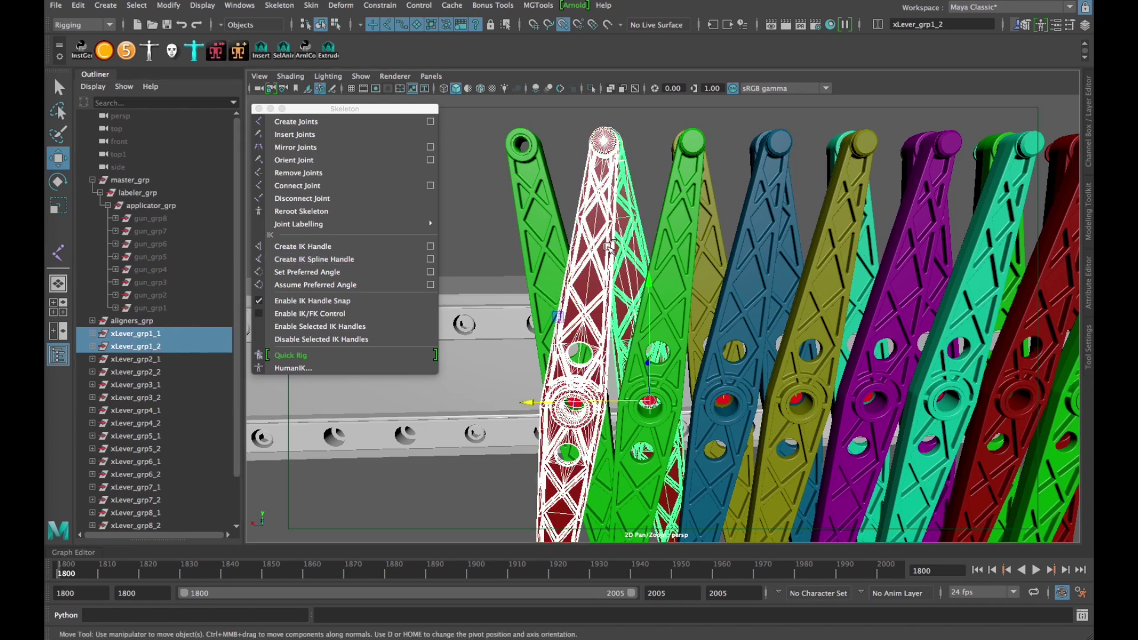
{"action": "key", "text": "ctrl+1"}
{"action": "left_click", "coordinate": [642, 359]}
{"action": "scroll", "coordinate": [642, 359], "scroll_direction": "up", "scroll_amount": 3}
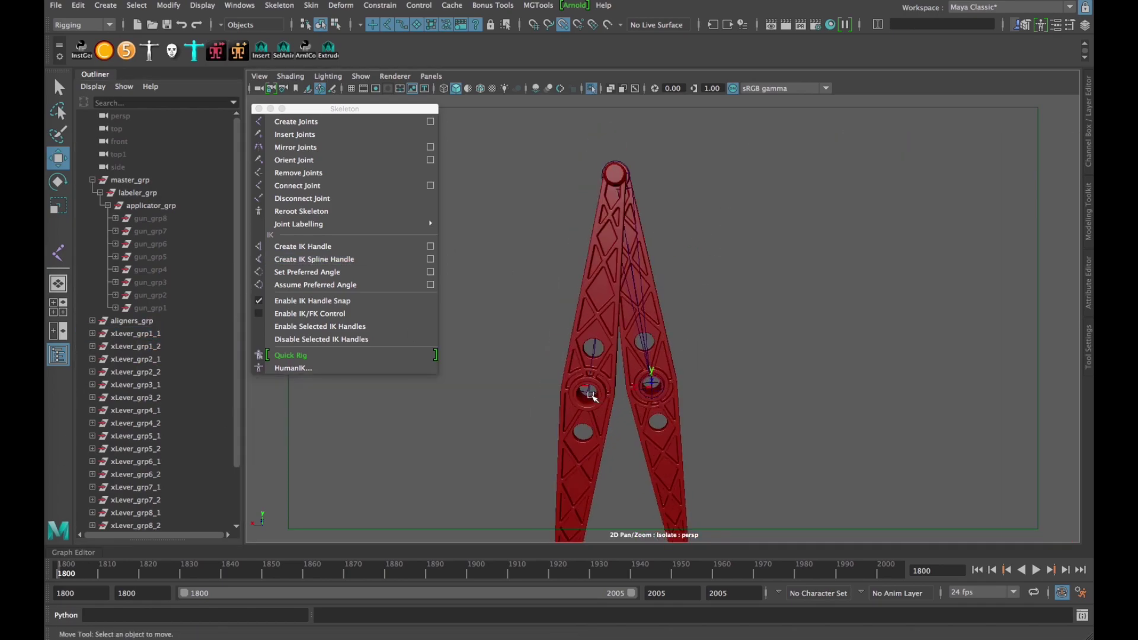
Step: Turn off point snapping and test the chain by moving its root joint and its upper joint sideways, using world-aligned axes
{"action": "left_click", "coordinate": [586, 391]}
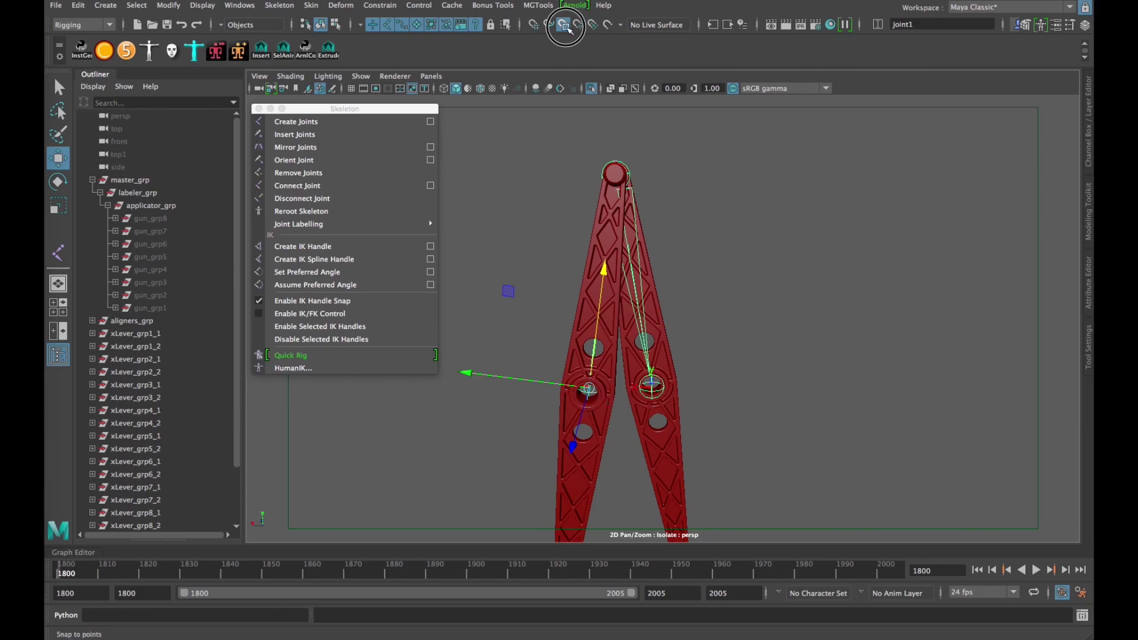
{"action": "middle_click_drag", "start_coordinate": [570, 387], "coordinate": [624, 363], "text": "alt"}
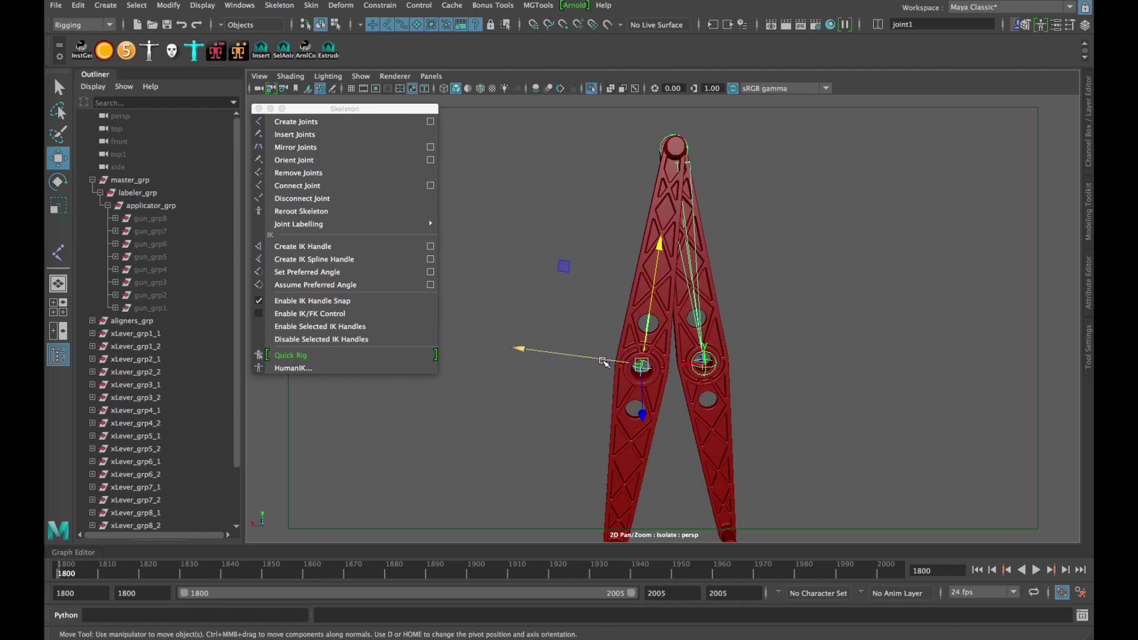
{"action": "left_click_drag", "start_coordinate": [607, 360], "coordinate": [583, 326]}
{"action": "key", "text": "ctrl+z"}
{"action": "key", "text": "w"}
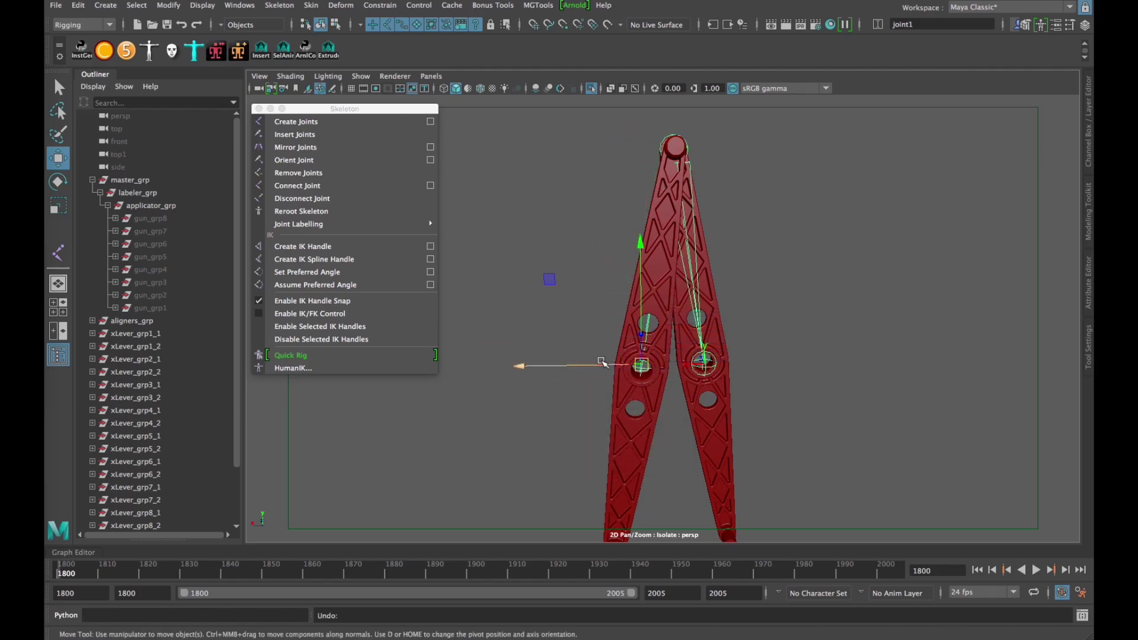
{"action": "left_click_drag", "start_coordinate": [609, 368], "coordinate": [656, 365]}
{"action": "left_click", "coordinate": [540, 369]}
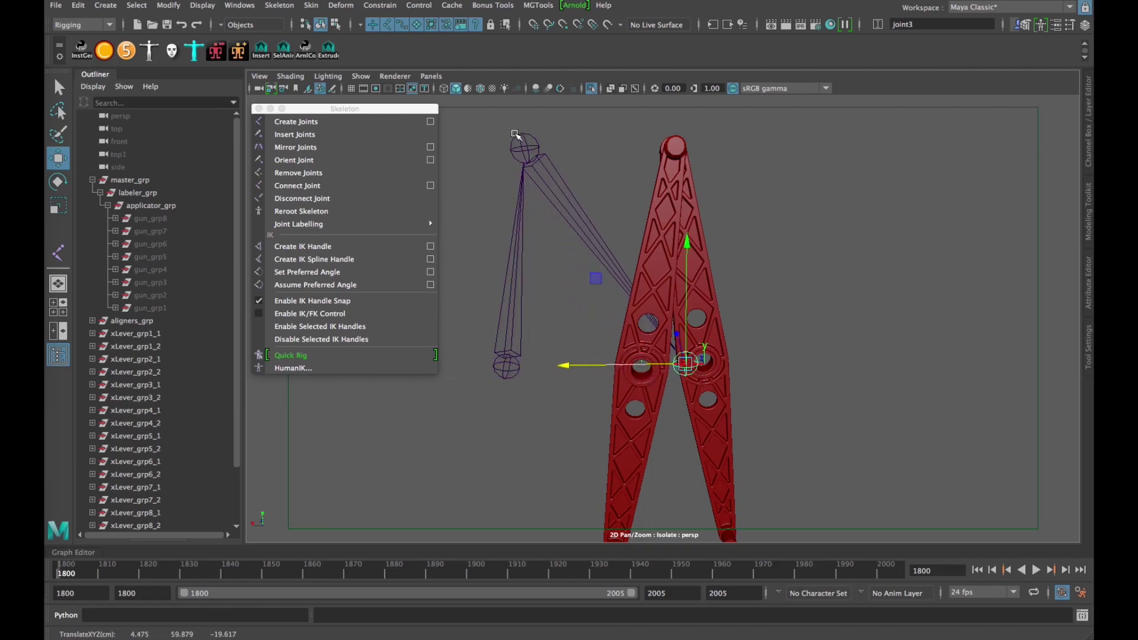
{"action": "left_click", "coordinate": [529, 173]}
{"action": "left_click_drag", "start_coordinate": [531, 175], "coordinate": [574, 175]}
{"action": "scroll", "coordinate": [594, 272], "scroll_direction": "down", "scroll_amount": 2}
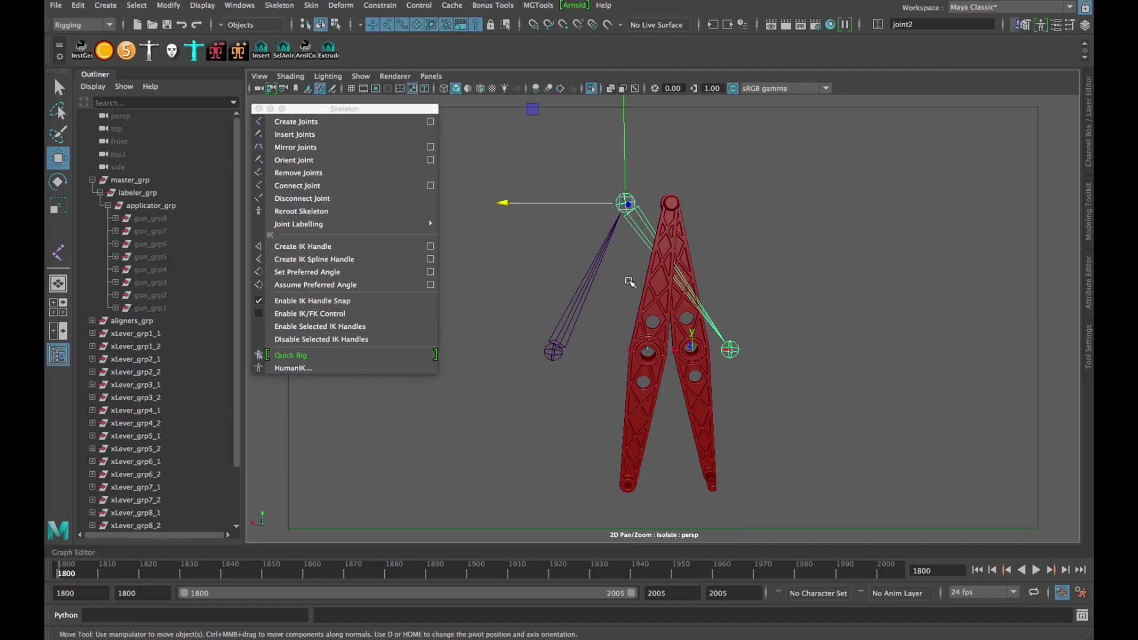
{"action": "scroll", "coordinate": [664, 336], "scroll_direction": "down", "scroll_amount": 1}
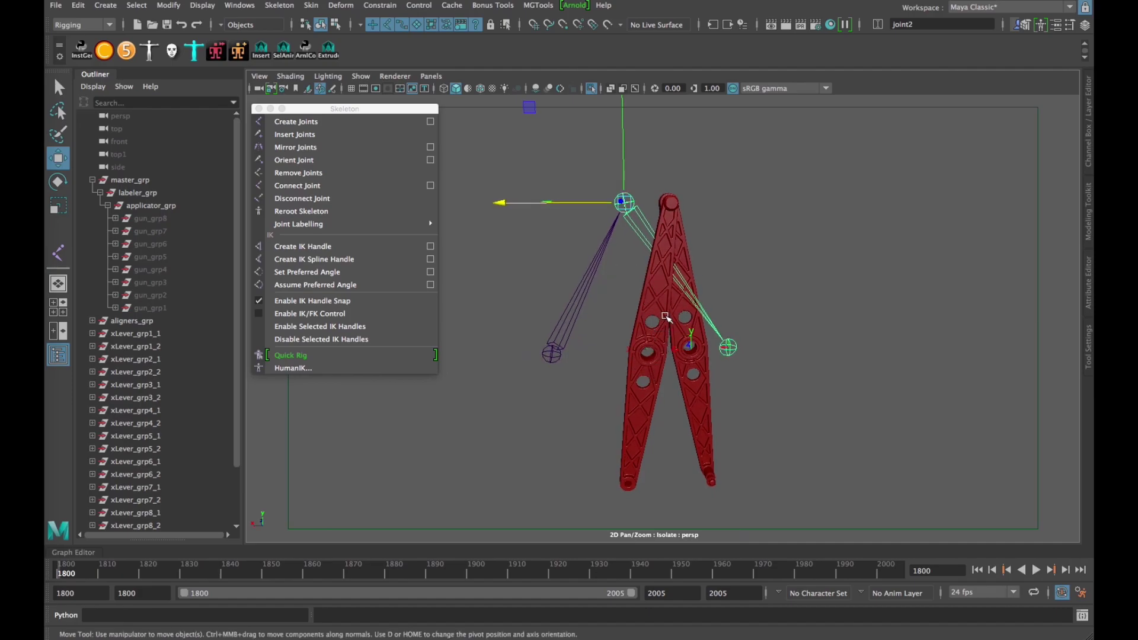
Step: Pick out the bodies of the two red levers and the pin at their shared upper end to examine how they connect
{"action": "left_click", "coordinate": [669, 213]}
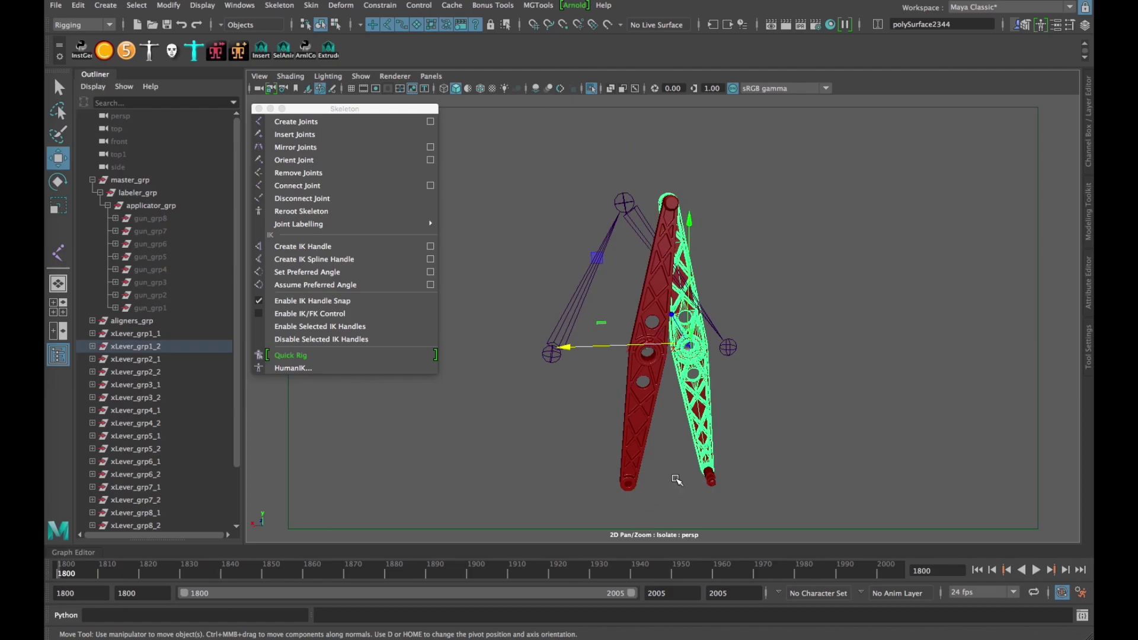
{"action": "left_click", "coordinate": [629, 477]}
{"action": "left_click", "coordinate": [705, 456]}
{"action": "left_click", "coordinate": [672, 202]}
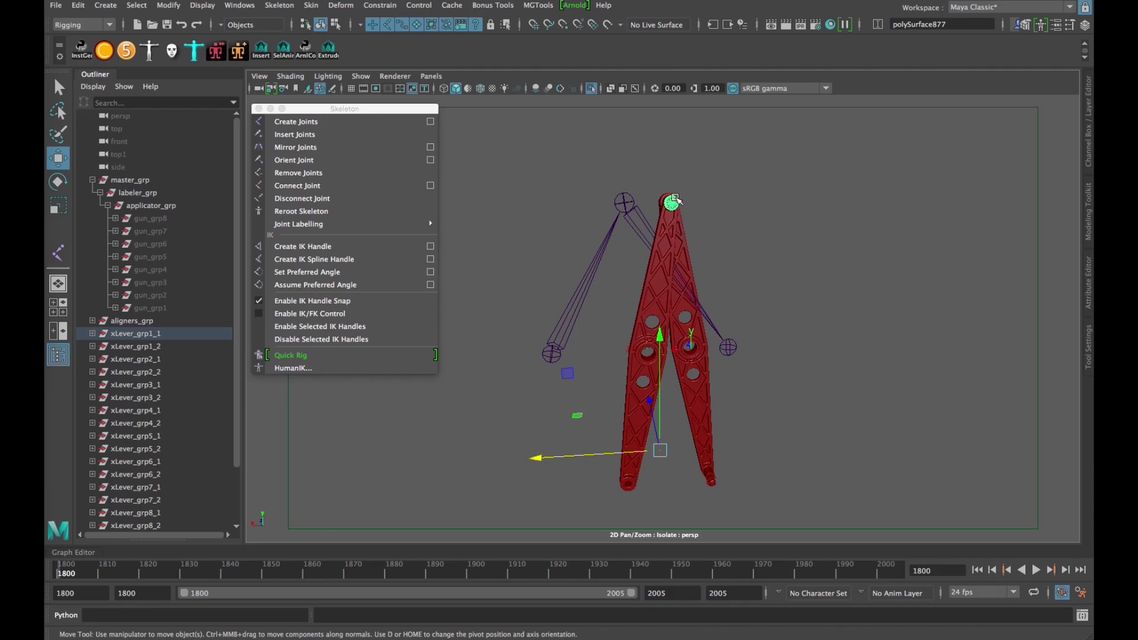
{"action": "scroll", "coordinate": [675, 200], "scroll_direction": "up", "scroll_amount": 3}
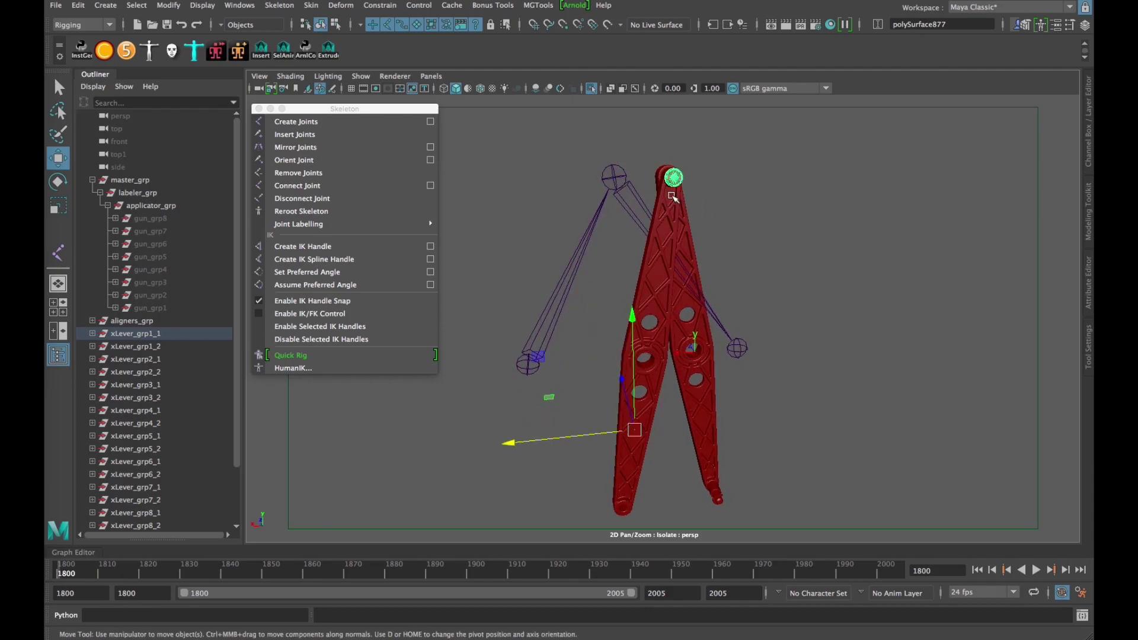
Step: Undo the test moves of the joints and show the whole lever assembly from the front
{"action": "key", "text": "ctrl+z"}
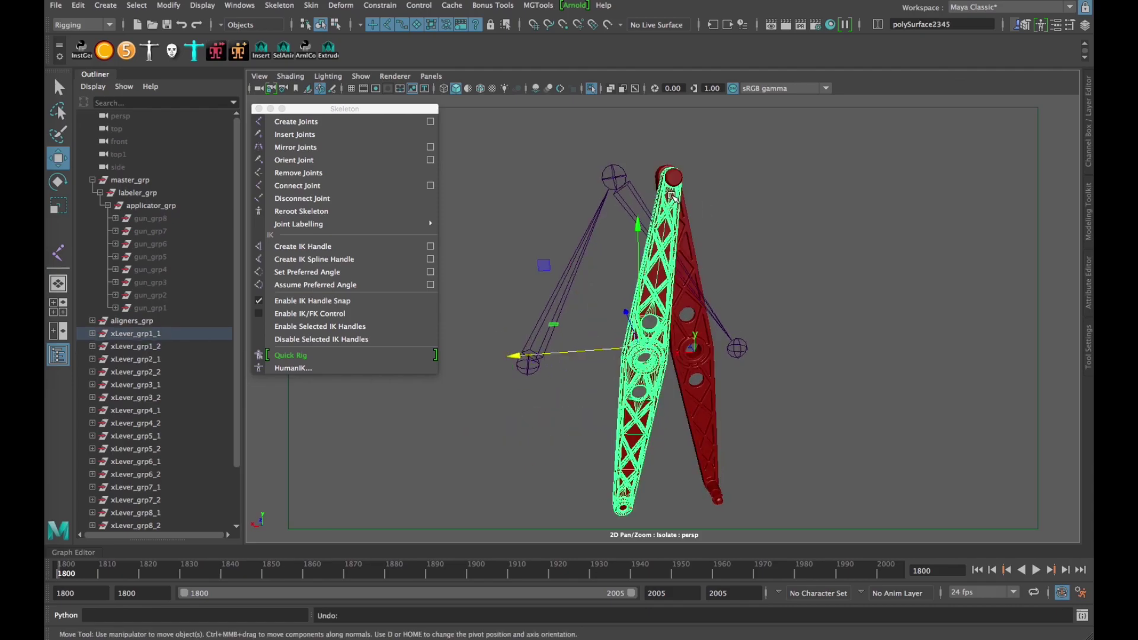
{"action": "key", "text": "ctrl+z"}
{"action": "key", "text": "ctrl+z"}
{"action": "key", "text": "ctrl+z"}
{"action": "key", "text": "ctrl+z"}
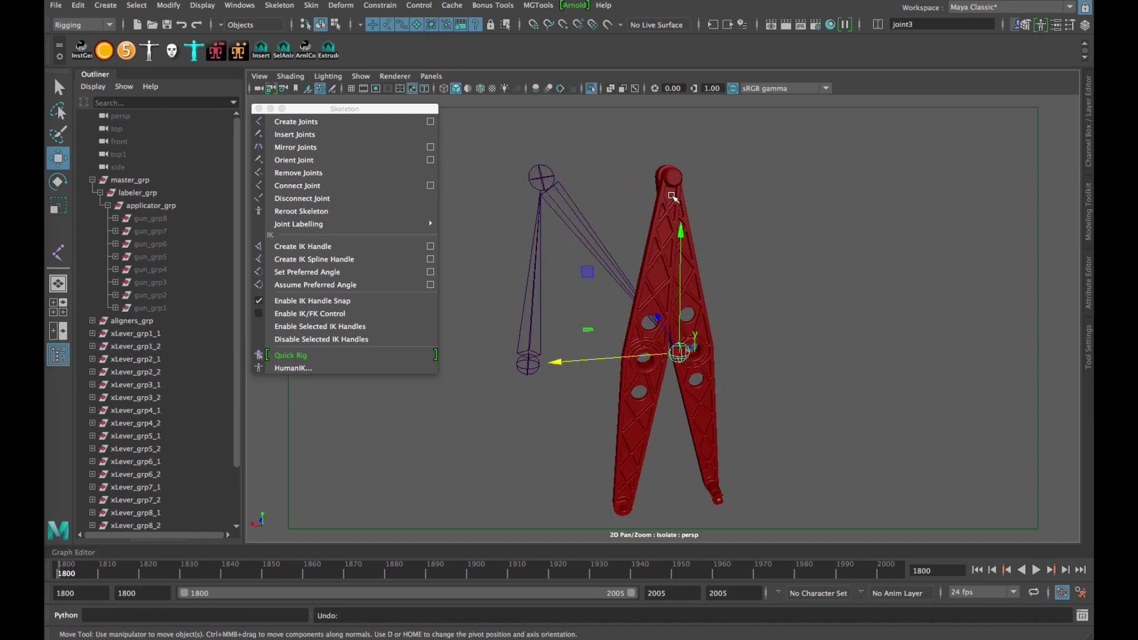
{"action": "left_click_drag", "start_coordinate": [733, 265], "coordinate": [697, 287], "text": "alt"}
{"action": "key", "text": "ctrl+1"}
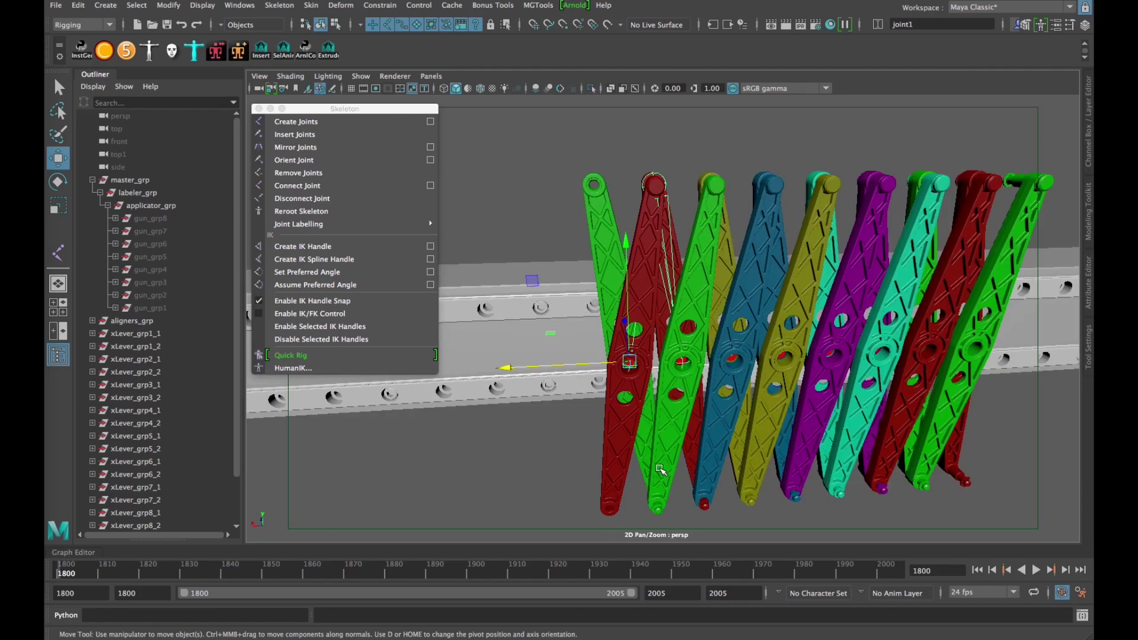
{"action": "middle_click_drag", "start_coordinate": [661, 462], "coordinate": [610, 388], "text": "alt"}
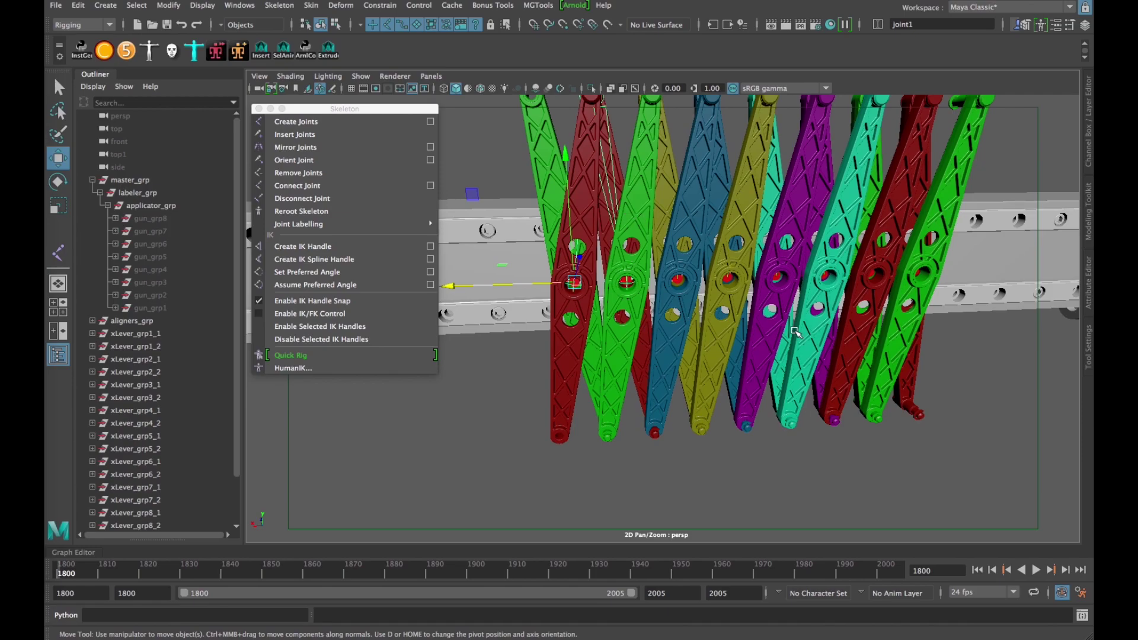
{"action": "left_click_drag", "start_coordinate": [715, 352], "coordinate": [722, 393], "text": "alt"}
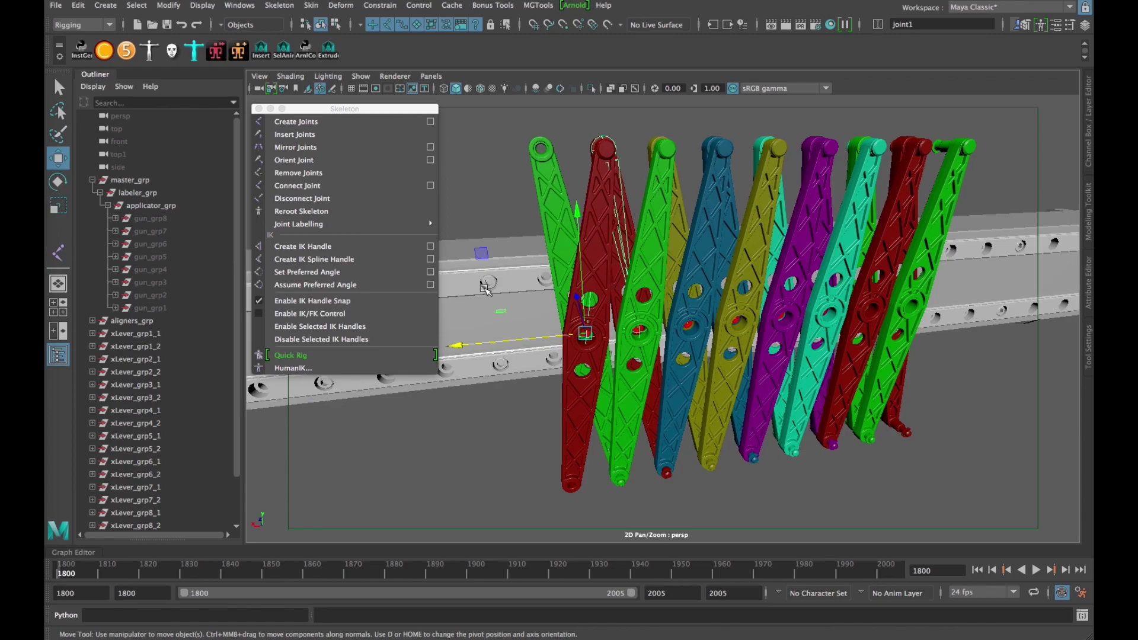
Step: Isolate aligners_grp with its middle and lower rows framed, and clear the selection
{"action": "left_click", "coordinate": [132, 321]}
{"action": "middle_click_drag", "start_coordinate": [612, 398], "coordinate": [614, 307], "text": "alt"}
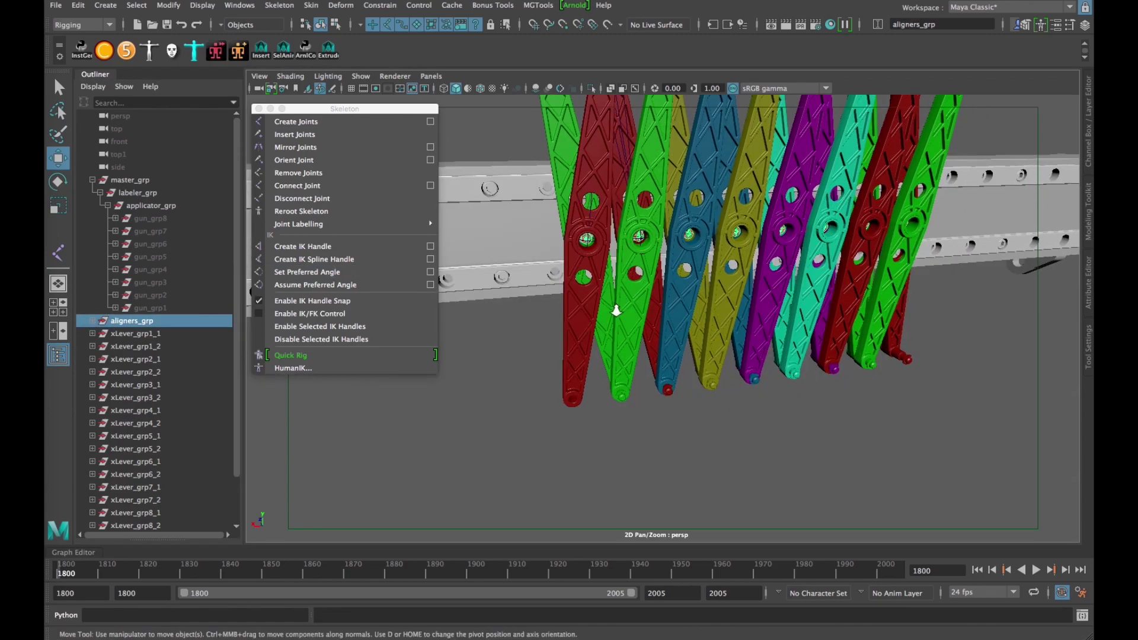
{"action": "scroll", "coordinate": [600, 286], "scroll_direction": "up", "scroll_amount": 4}
{"action": "left_click_drag", "start_coordinate": [591, 277], "coordinate": [598, 279], "text": "alt"}
{"action": "key", "text": "ctrl+1"}
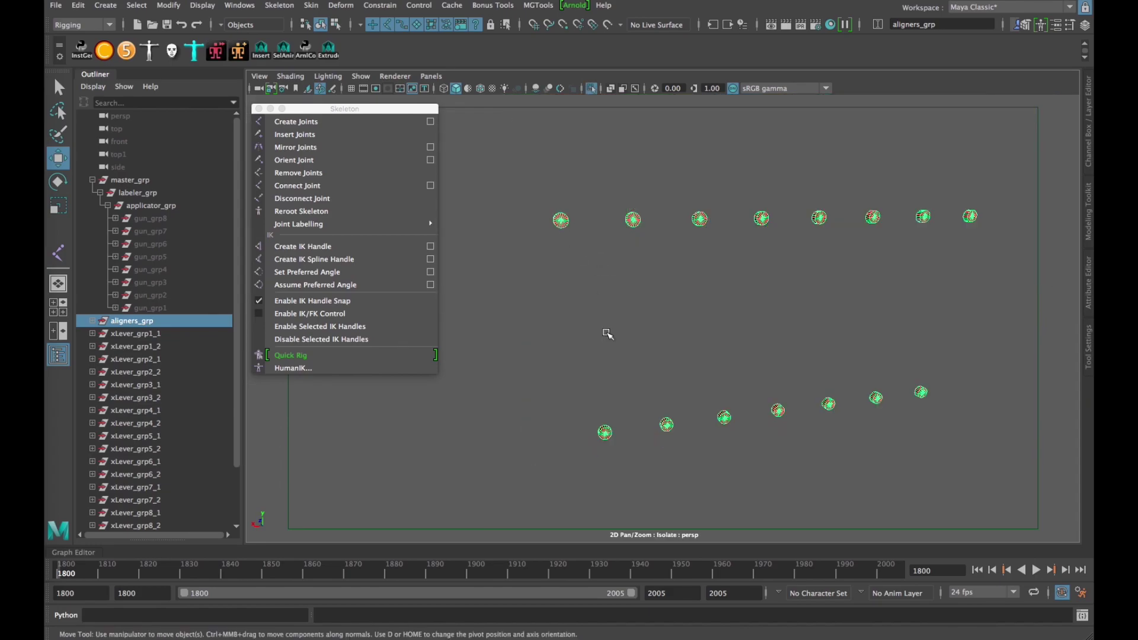
{"action": "left_click_drag", "start_coordinate": [546, 208], "coordinate": [649, 478]}
{"action": "left_click", "coordinate": [626, 364]}
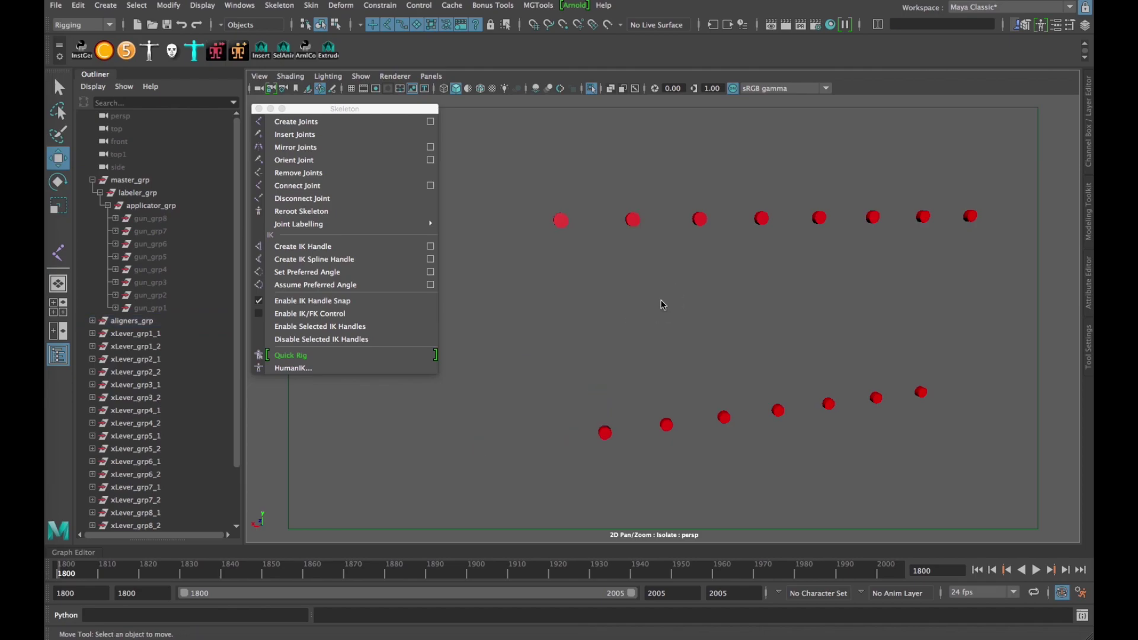
Step: Create a point-snapped three-joint chain from the first middle-row aligner to the first lower-row aligner to the second middle-row aligner
{"action": "left_click", "coordinate": [295, 121]}
{"action": "scroll", "coordinate": [561, 208], "scroll_direction": "up", "scroll_amount": 2}
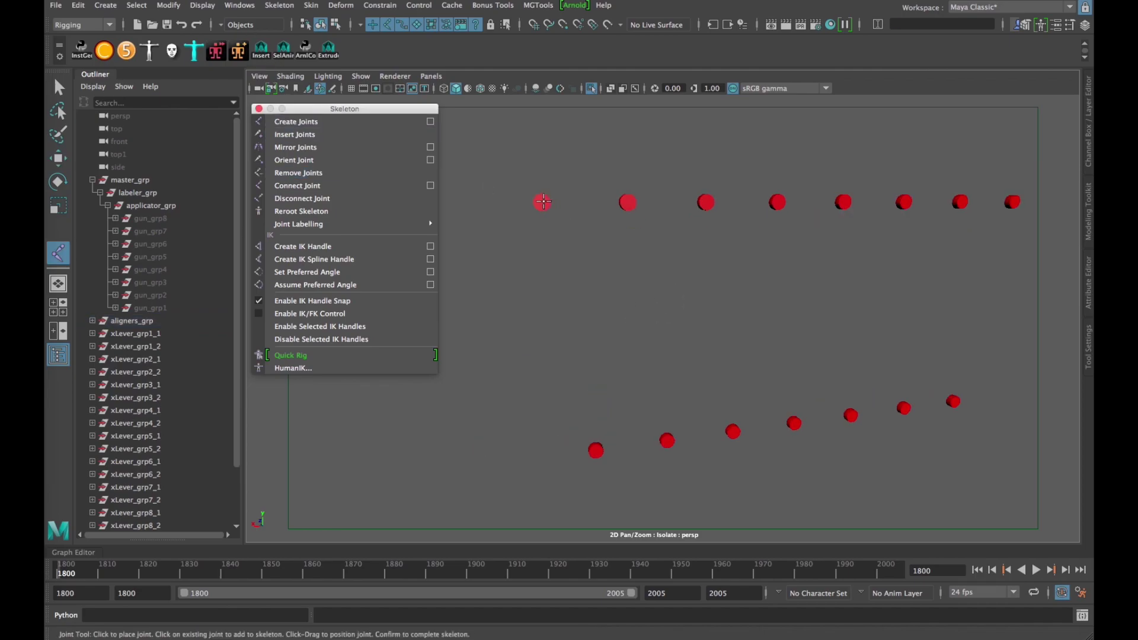
{"action": "left_click", "coordinate": [544, 201]}
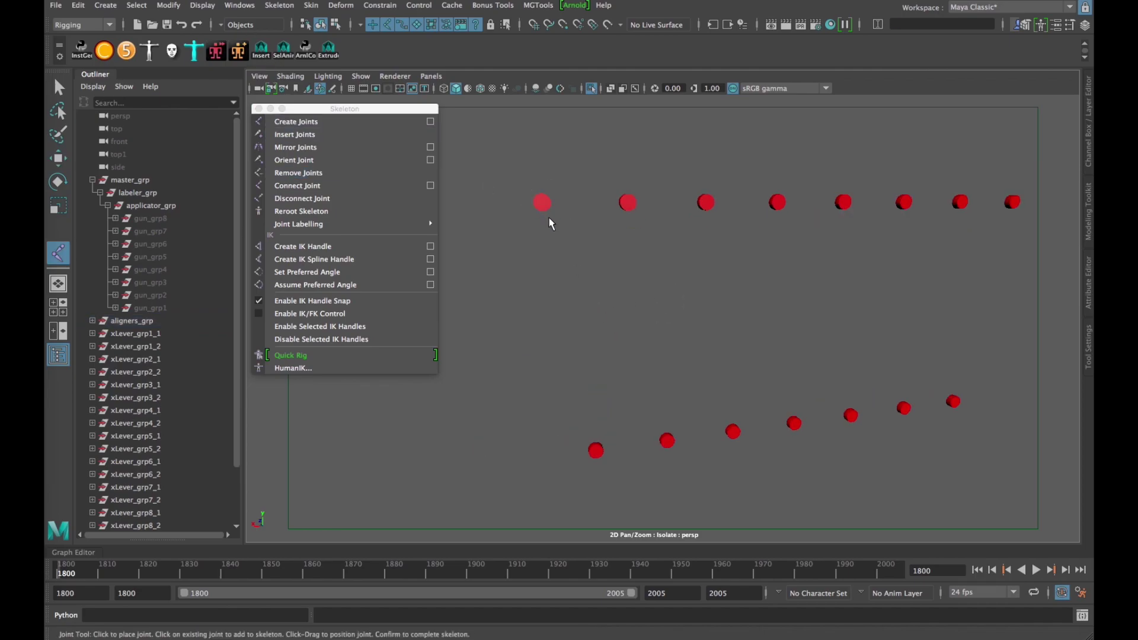
{"action": "left_click", "coordinate": [564, 24]}
{"action": "scroll", "coordinate": [115, 476], "scroll_direction": "down", "scroll_amount": 2}
{"action": "left_click", "coordinate": [542, 203]}
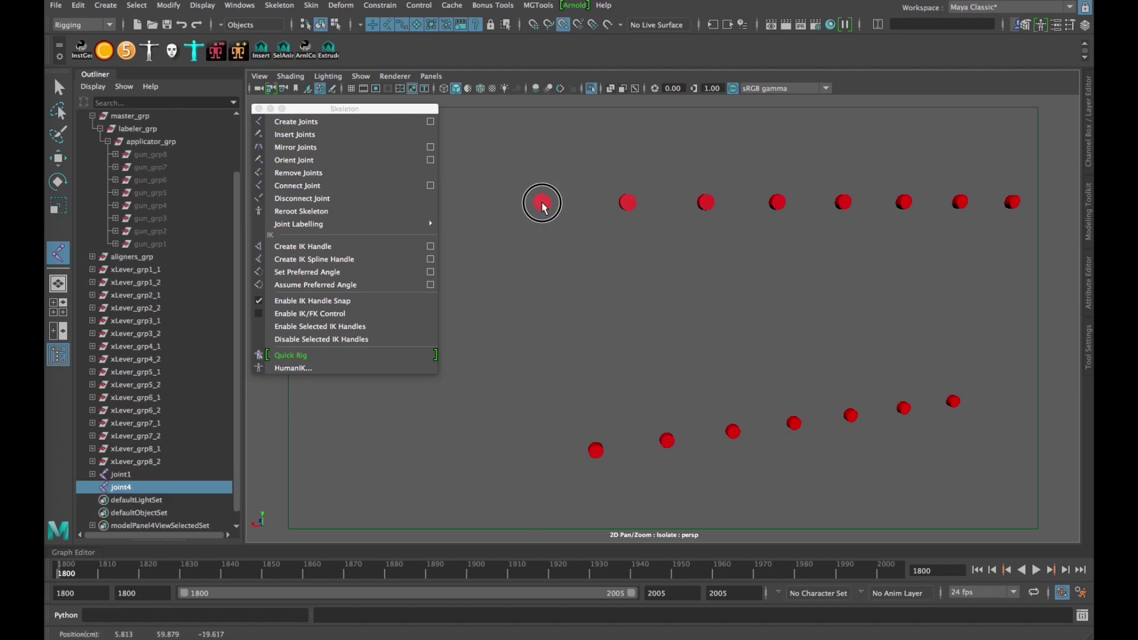
{"action": "left_click", "coordinate": [597, 452]}
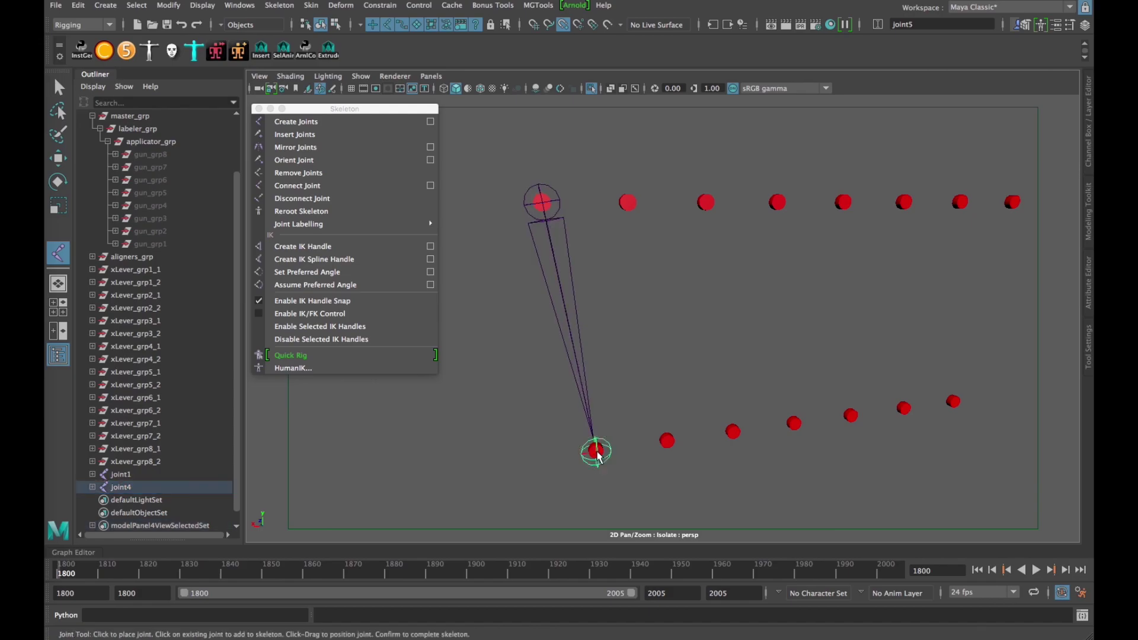
{"action": "left_click", "coordinate": [626, 201]}
{"action": "left_click_drag", "start_coordinate": [643, 257], "coordinate": [662, 272], "text": "alt"}
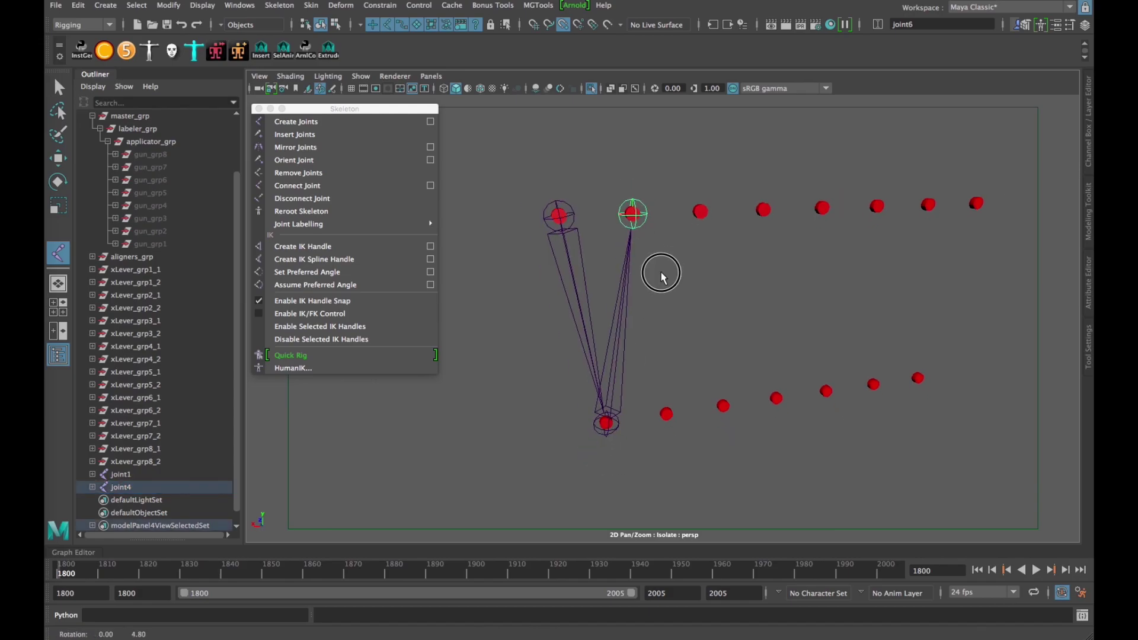
{"action": "key", "text": "Return"}
{"action": "middle_click_drag", "start_coordinate": [663, 274], "coordinate": [657, 344], "text": "alt"}
{"action": "scroll", "coordinate": [658, 345], "scroll_direction": "down", "scroll_amount": 3}
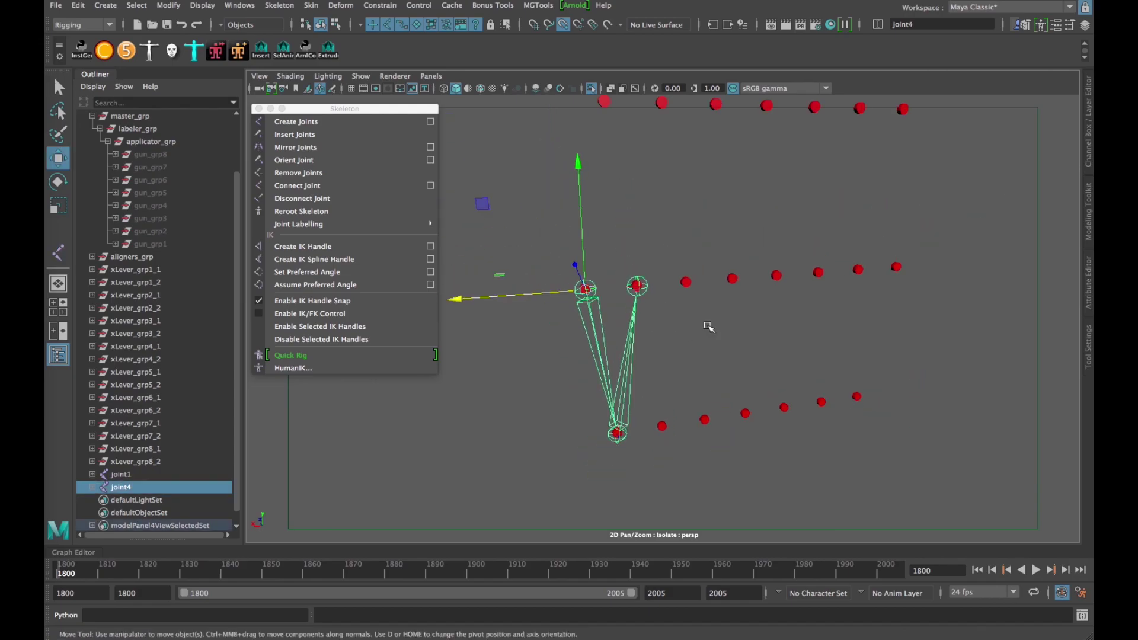
Step: Bring the full lever assembly back into view and select the front blue lever body in xLever_grp3_1
{"action": "left_click_drag", "start_coordinate": [709, 328], "coordinate": [694, 315], "text": "alt"}
{"action": "middle_click_drag", "start_coordinate": [694, 315], "coordinate": [673, 371], "text": "alt"}
{"action": "key", "text": "ctrl+1"}
{"action": "left_click_drag", "start_coordinate": [675, 365], "coordinate": [665, 367], "text": "alt"}
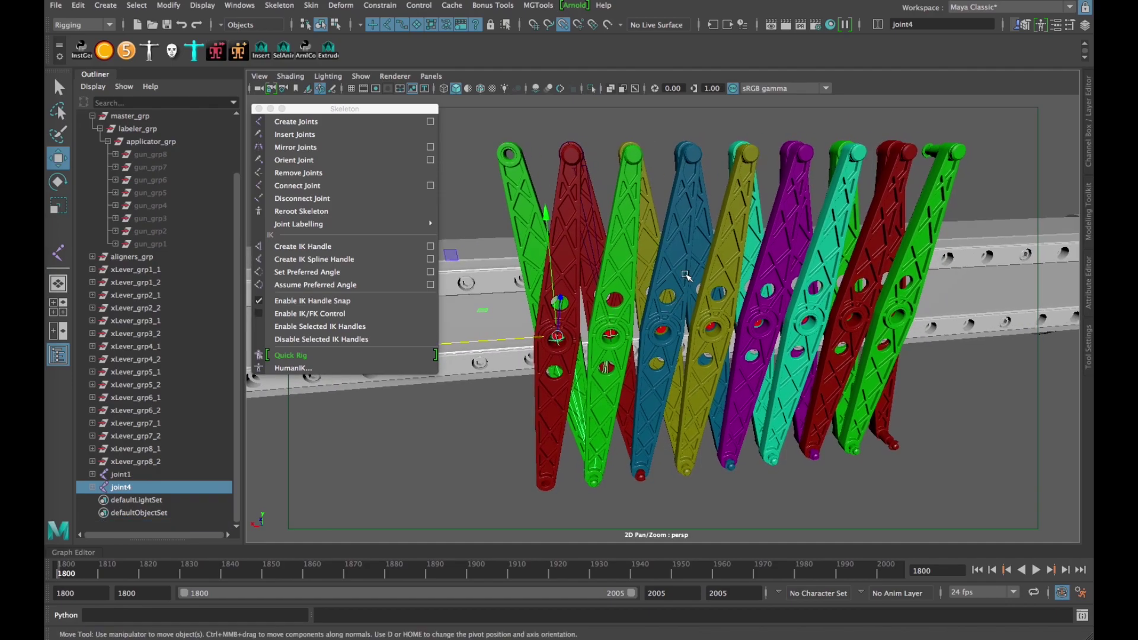
{"action": "middle_click_drag", "start_coordinate": [690, 200], "coordinate": [643, 219], "text": "alt"}
{"action": "left_click", "coordinate": [642, 219]}
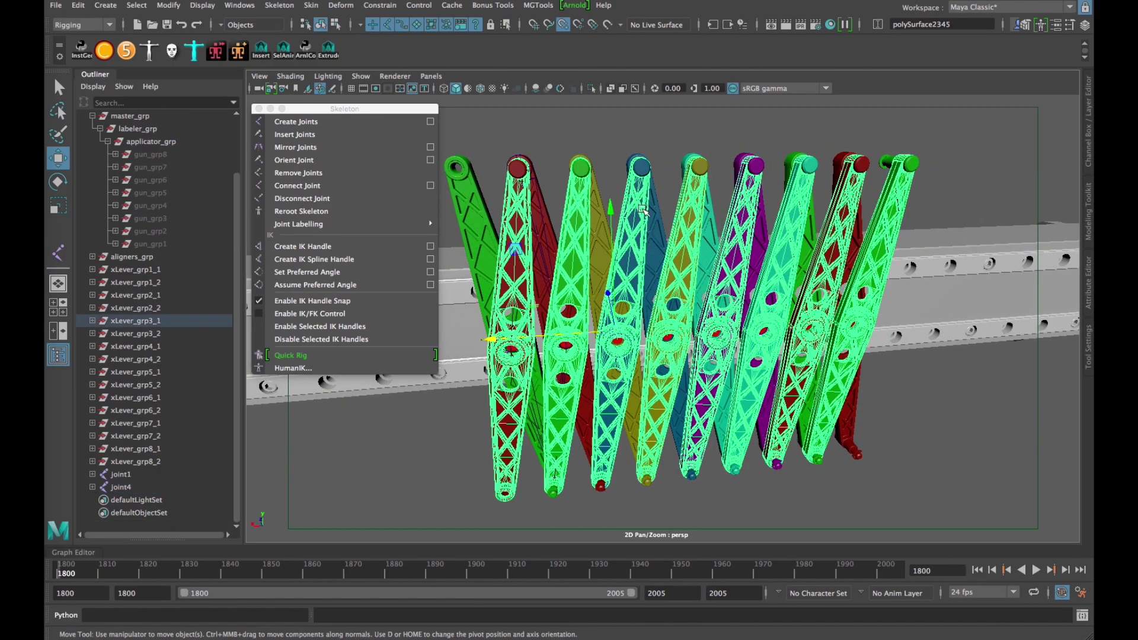
Step: Isolate aligners_grp, check the aligners around the front blue lever's pivots, and clear the selection
{"action": "left_click", "coordinate": [661, 187]}
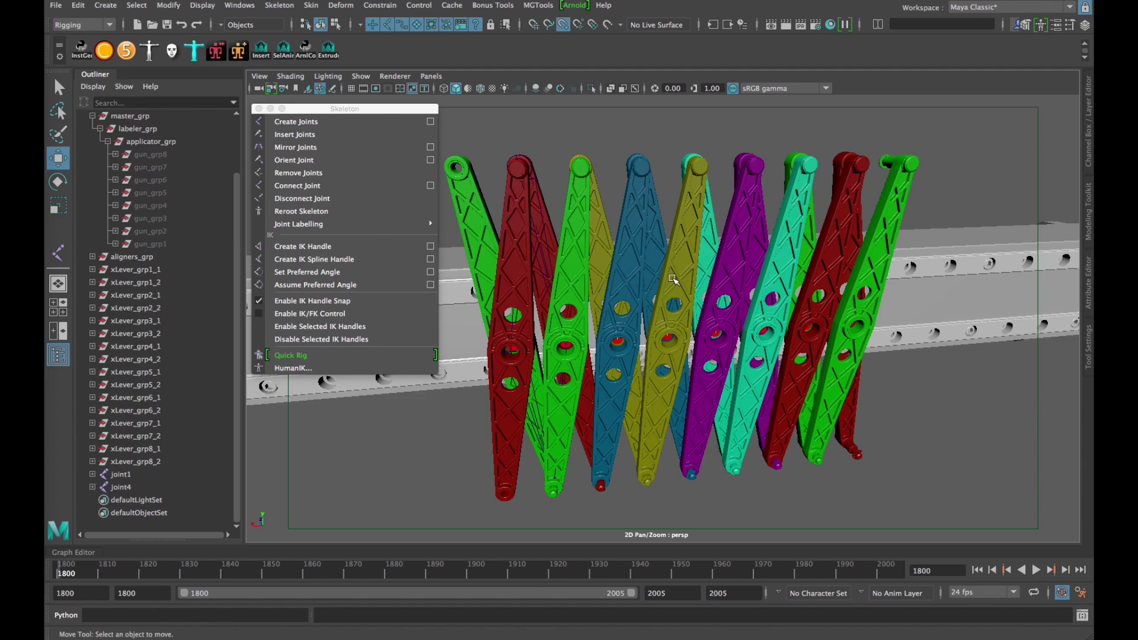
{"action": "scroll", "coordinate": [651, 246], "scroll_direction": "up", "scroll_amount": 3}
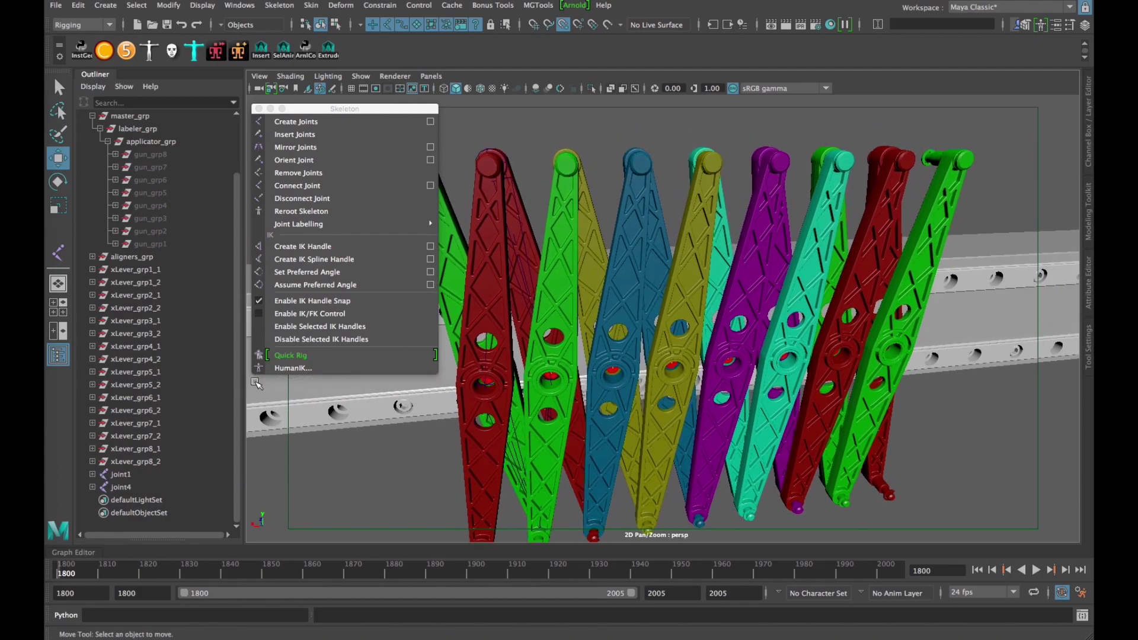
{"action": "left_click", "coordinate": [133, 257]}
{"action": "key", "text": "ctrl+1"}
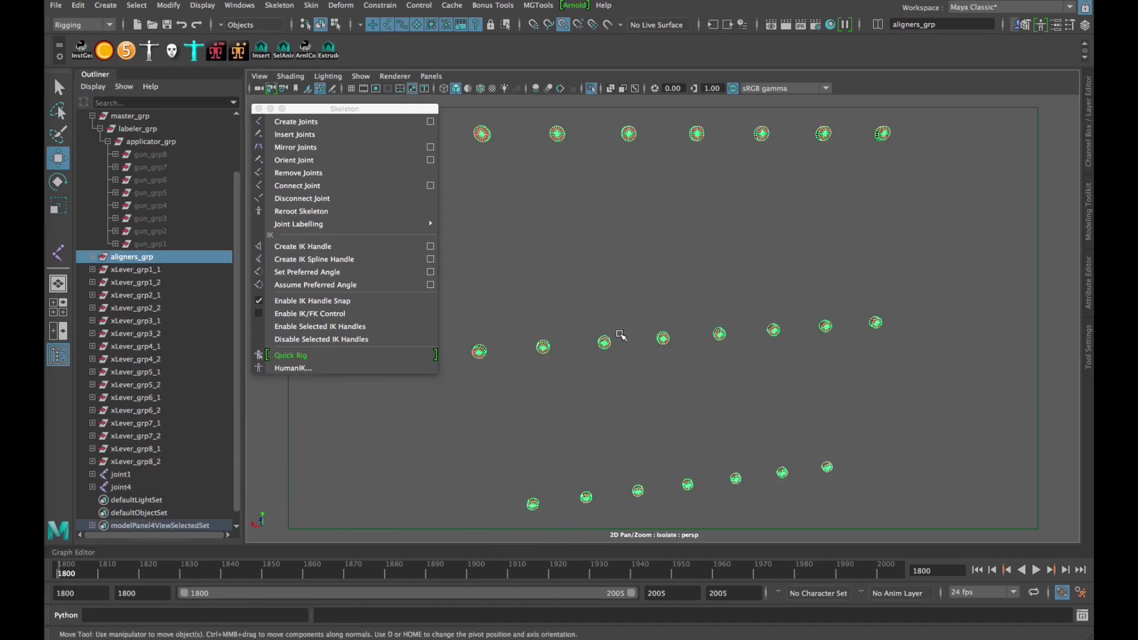
{"action": "left_click", "coordinate": [586, 497]}
{"action": "left_click", "coordinate": [604, 343]}
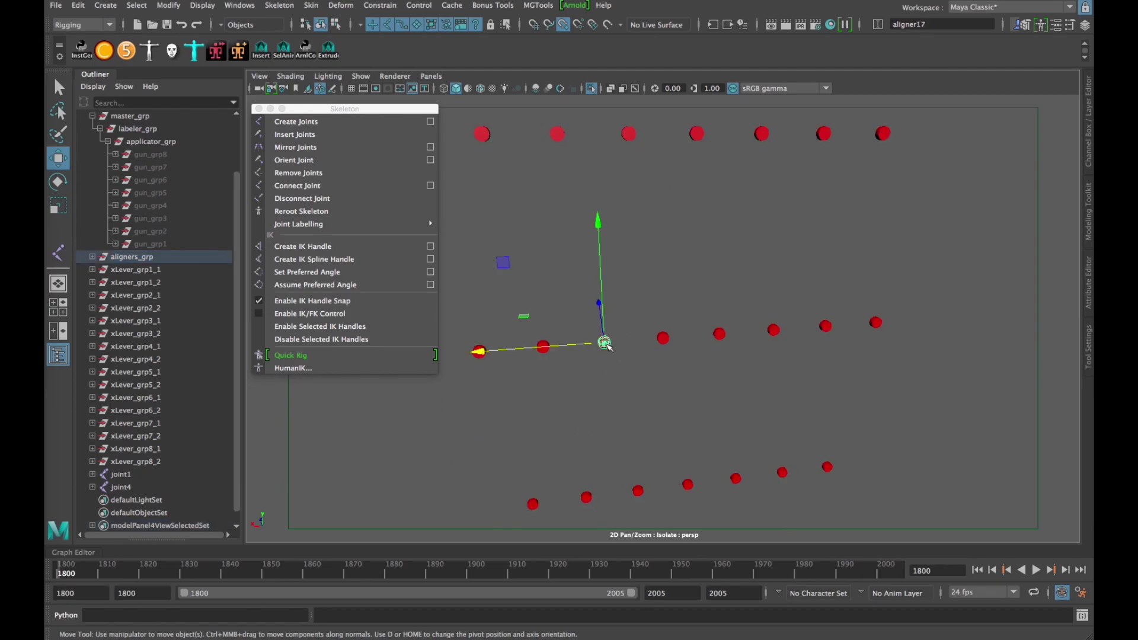
{"action": "left_click", "coordinate": [629, 134]}
{"action": "left_click", "coordinate": [664, 338]}
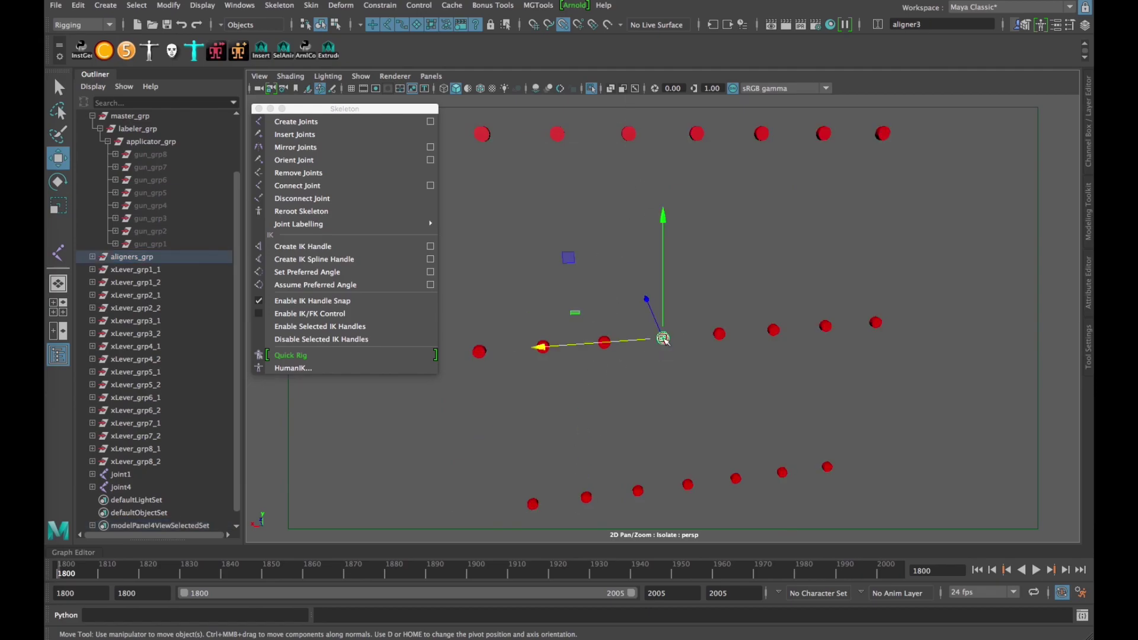
{"action": "left_click", "coordinate": [610, 279]}
Step: Create a point-snapped three-joint chain from the third middle-row aligner to the third upper-row aligner to the fourth middle-row aligner, and restore the full assembly
{"action": "left_click", "coordinate": [295, 122]}
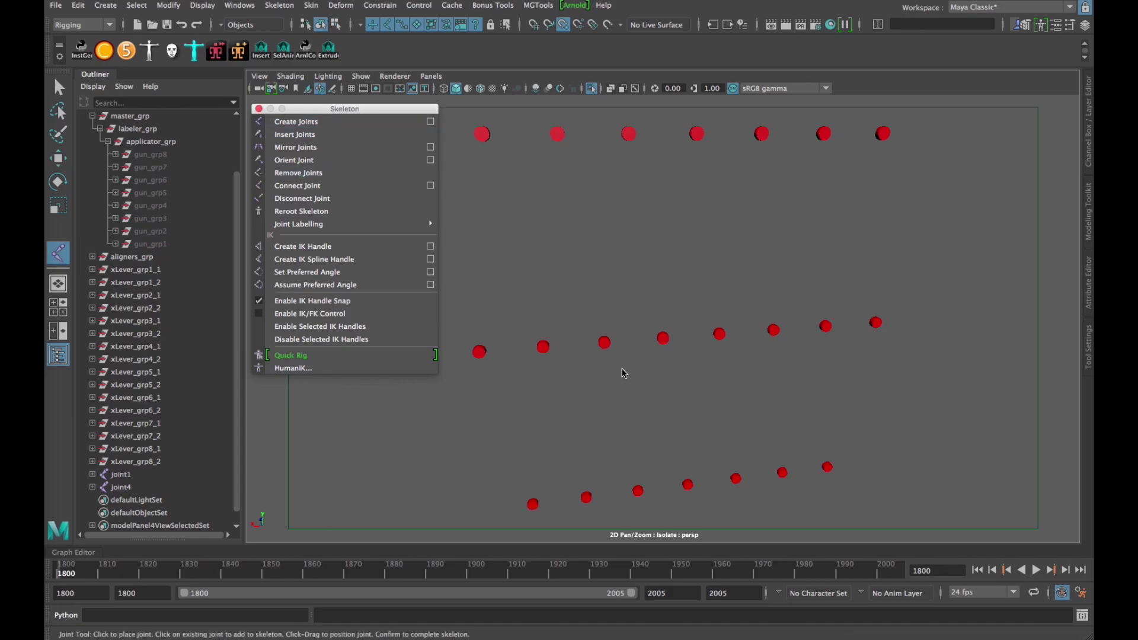
{"action": "scroll", "coordinate": [606, 344], "scroll_direction": "up", "scroll_amount": 2}
{"action": "left_click", "coordinate": [594, 348]}
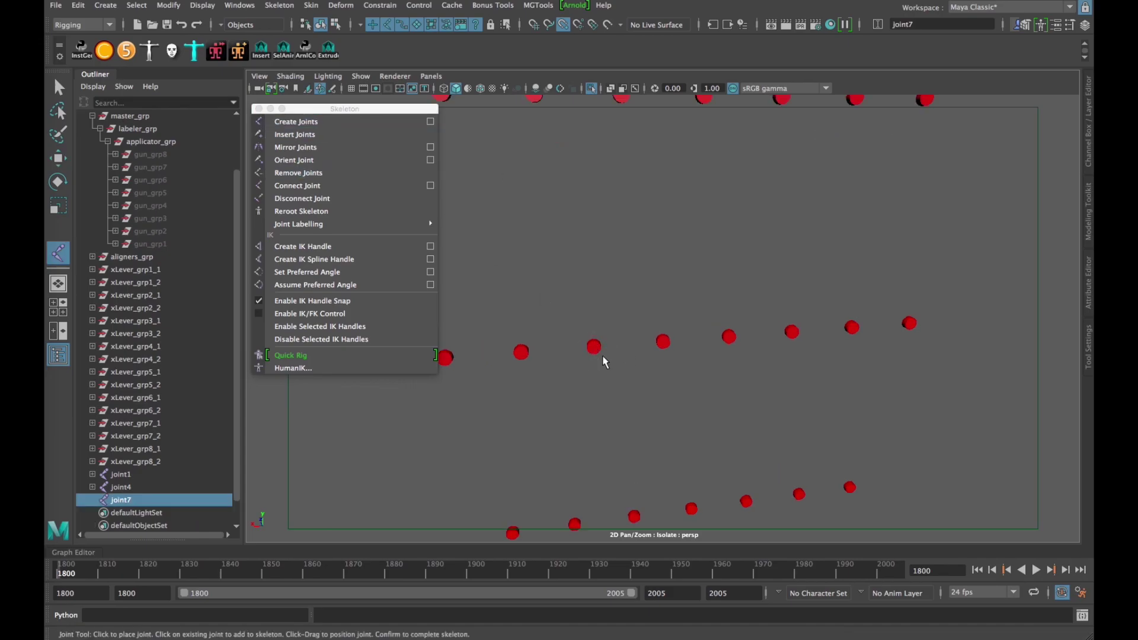
{"action": "middle_click_drag", "start_coordinate": [610, 322], "coordinate": [618, 407], "text": "alt"}
{"action": "left_click", "coordinate": [629, 195]}
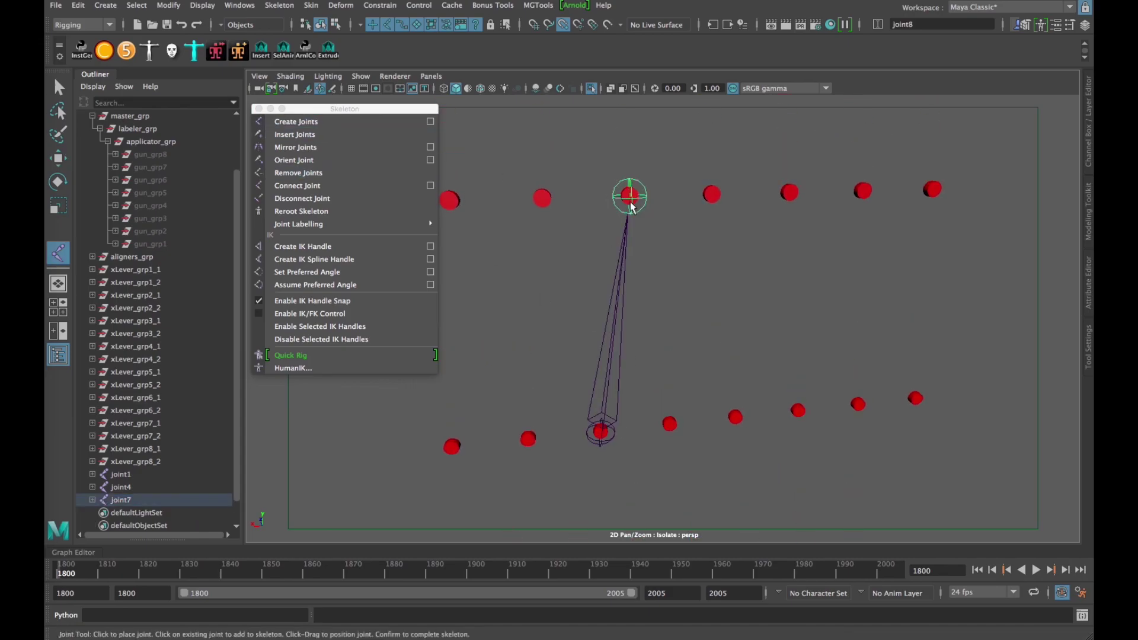
{"action": "left_click", "coordinate": [670, 424]}
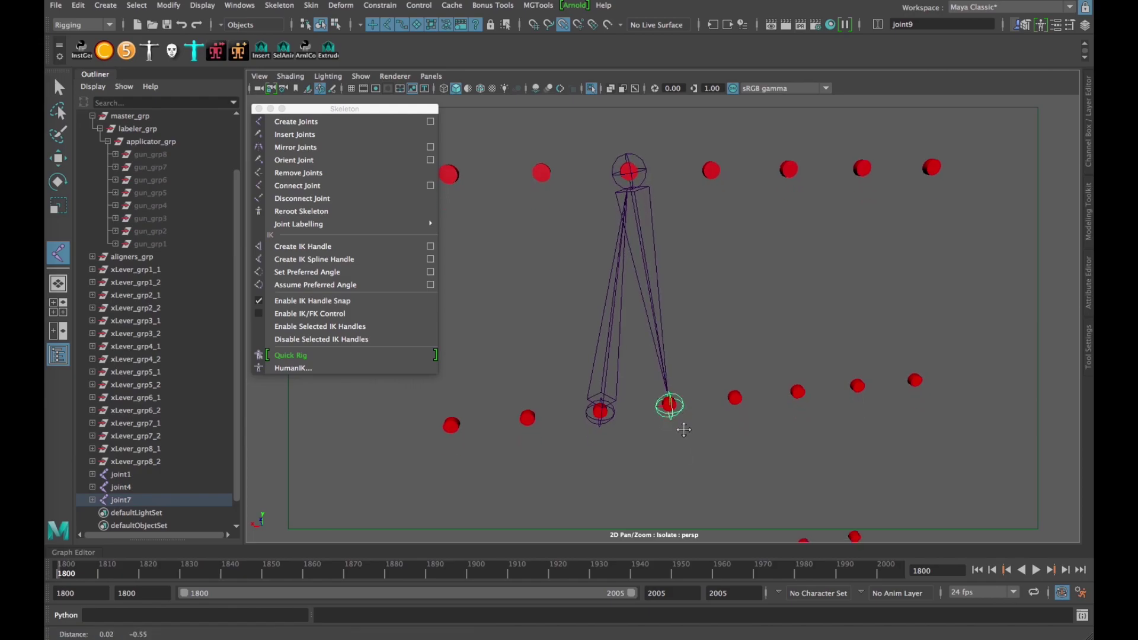
{"action": "key", "text": "ctrl+1"}
{"action": "right_click_drag", "start_coordinate": [722, 331], "coordinate": [655, 356], "text": "alt"}
{"action": "left_click_drag", "start_coordinate": [659, 365], "coordinate": [655, 380], "text": "alt"}
{"action": "key", "text": "Return"}
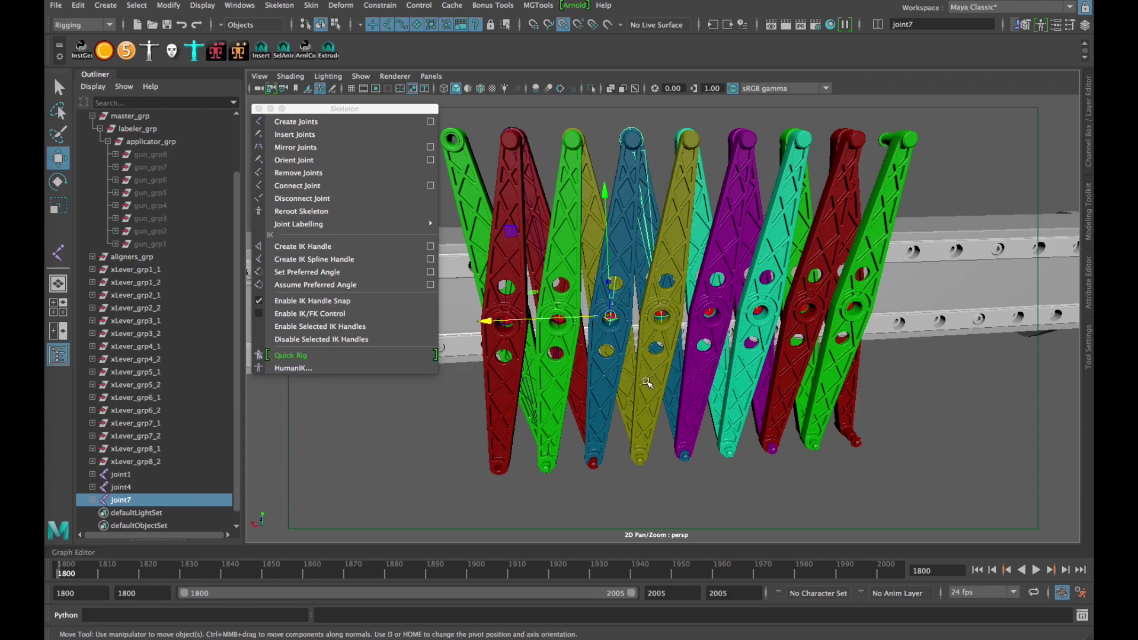
Step: Clear the joint selection and isolate aligners_grp with its middle and lower rows framed
{"action": "left_click", "coordinate": [646, 381]}
{"action": "left_click", "coordinate": [689, 489]}
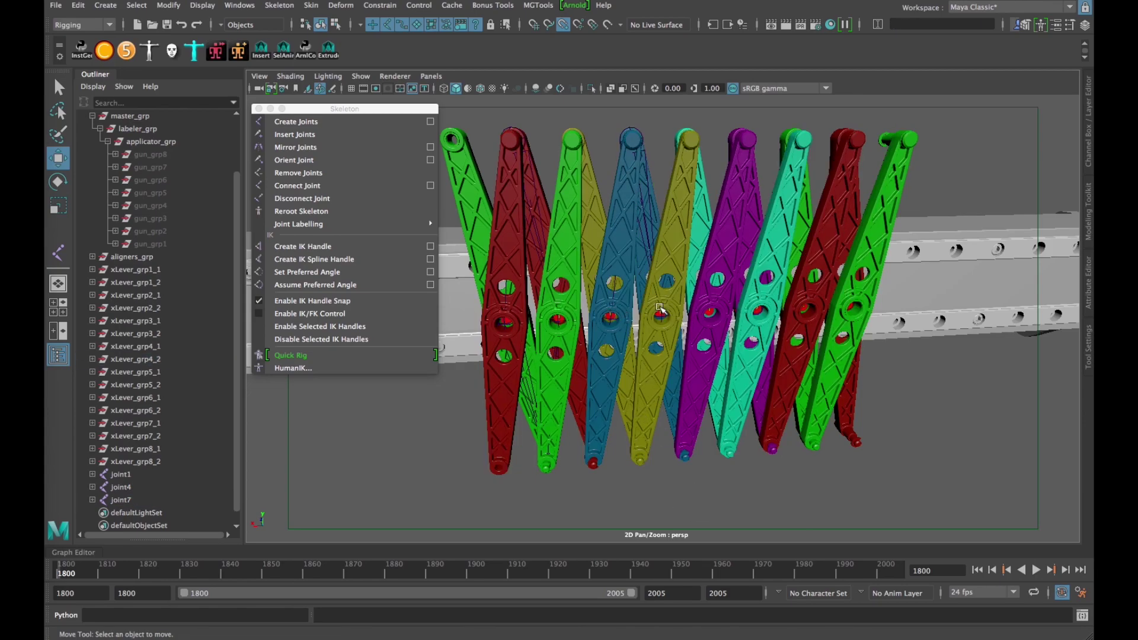
{"action": "scroll", "coordinate": [660, 309], "scroll_direction": "up", "scroll_amount": 2}
{"action": "scroll", "coordinate": [676, 300], "scroll_direction": "up", "scroll_amount": 3}
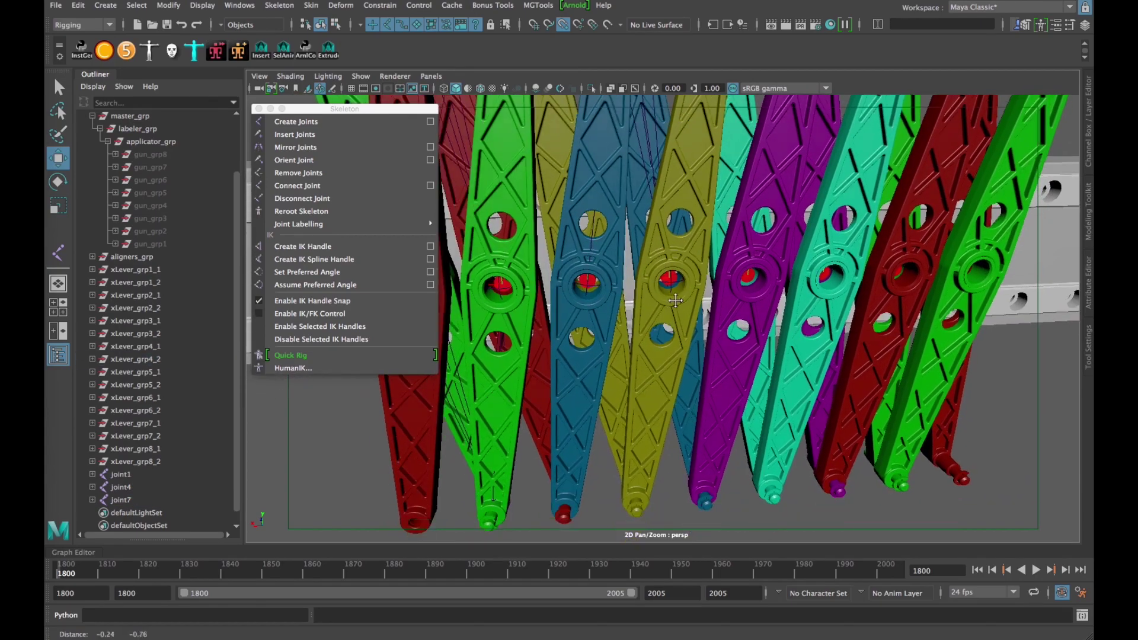
{"action": "middle_click_drag", "start_coordinate": [676, 300], "coordinate": [673, 255]}
{"action": "left_click", "coordinate": [132, 257]}
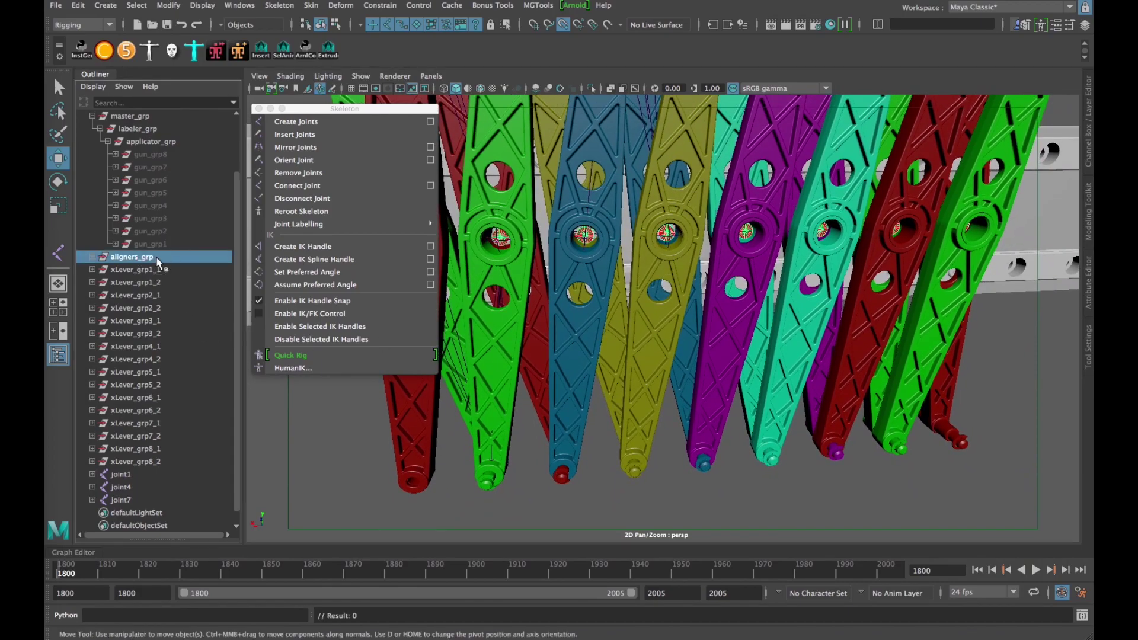
{"action": "key", "text": "ctrl+1"}
{"action": "left_click", "coordinate": [605, 277]}
Step: Create a point-snapped three-joint chain from the third middle-row aligner to the third lower-row aligner to the fourth middle-row aligner, and show all levers
{"action": "left_click", "coordinate": [326, 122]}
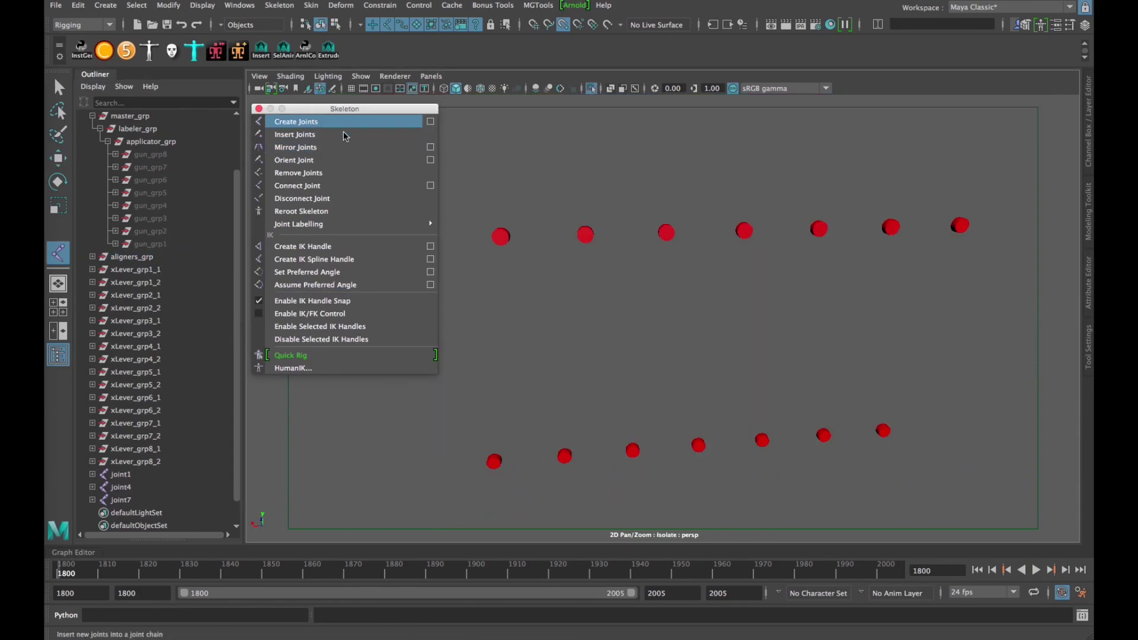
{"action": "left_click", "coordinate": [586, 236]}
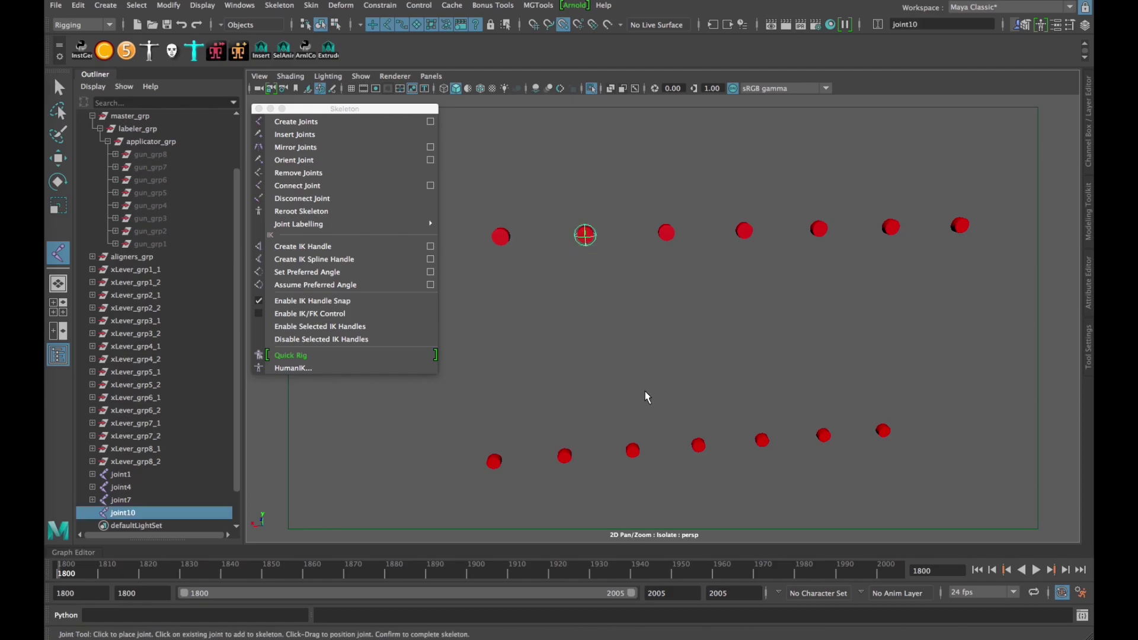
{"action": "left_click", "coordinate": [633, 453]}
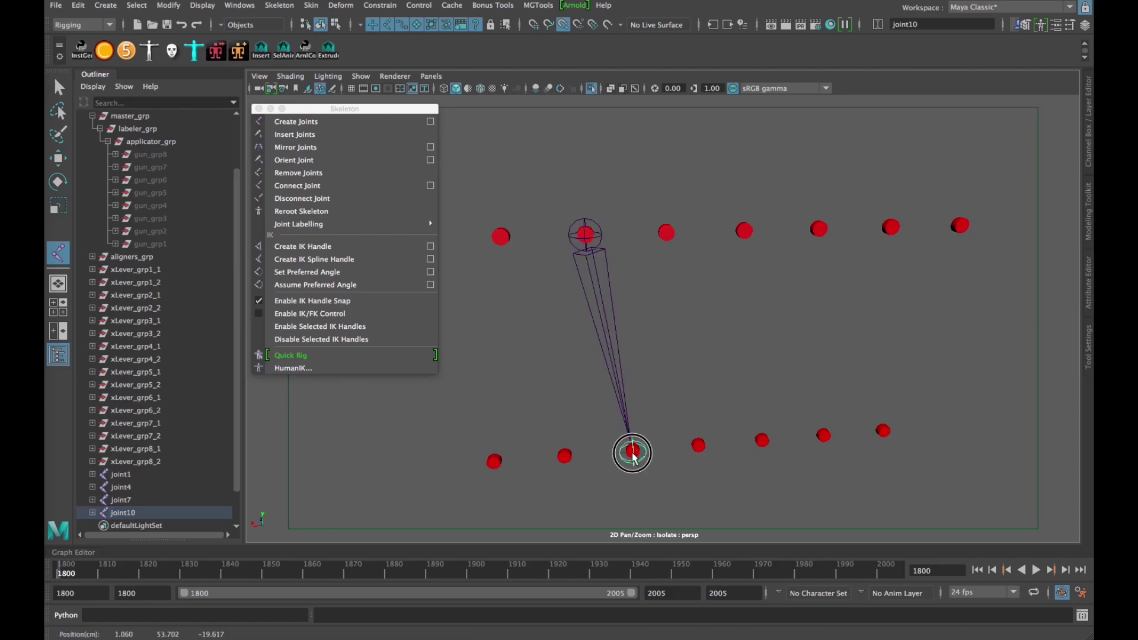
{"action": "left_click", "coordinate": [667, 234]}
{"action": "scroll", "coordinate": [699, 314], "scroll_direction": "down", "scroll_amount": 3}
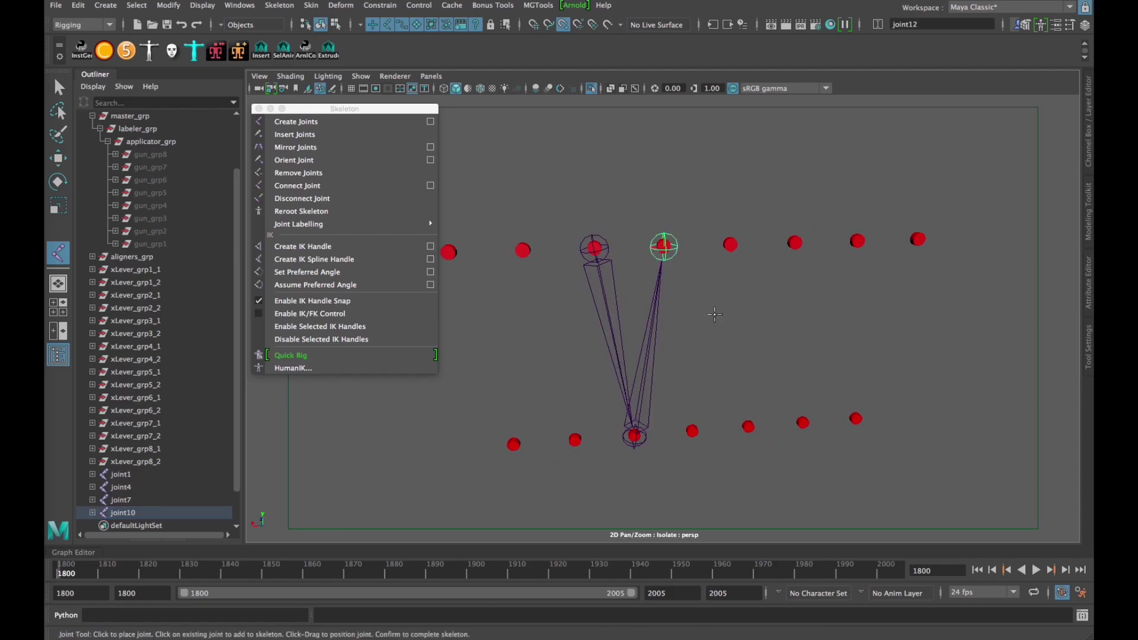
{"action": "key", "text": "ctrl+1"}
{"action": "scroll", "coordinate": [658, 344], "scroll_direction": "down", "scroll_amount": 2}
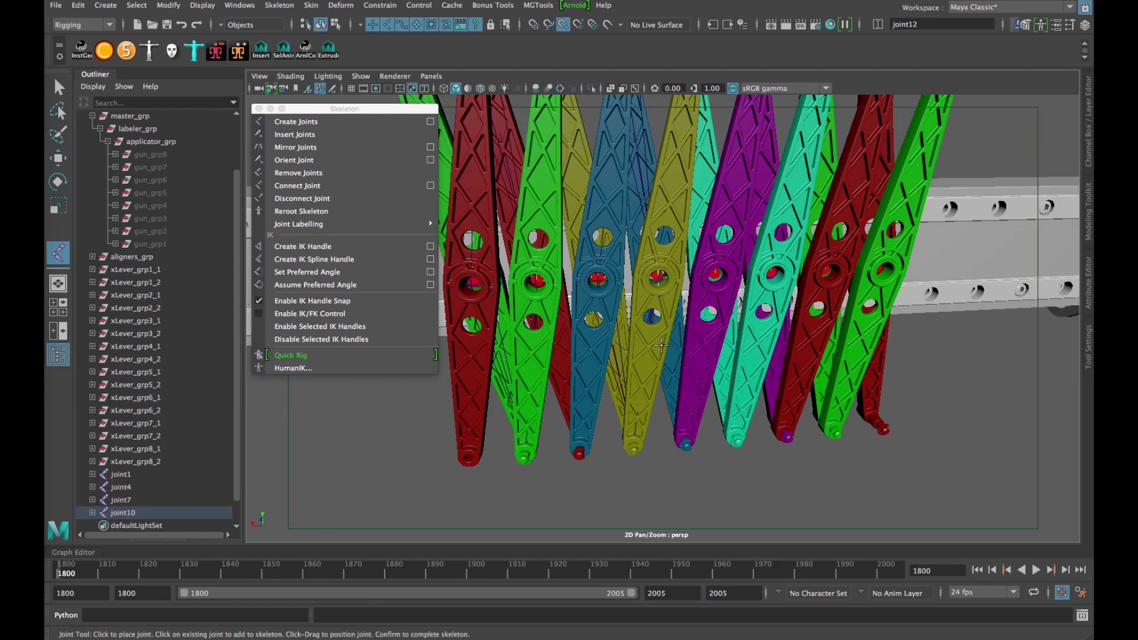
{"action": "scroll", "coordinate": [646, 308], "scroll_direction": "up", "scroll_amount": 5}
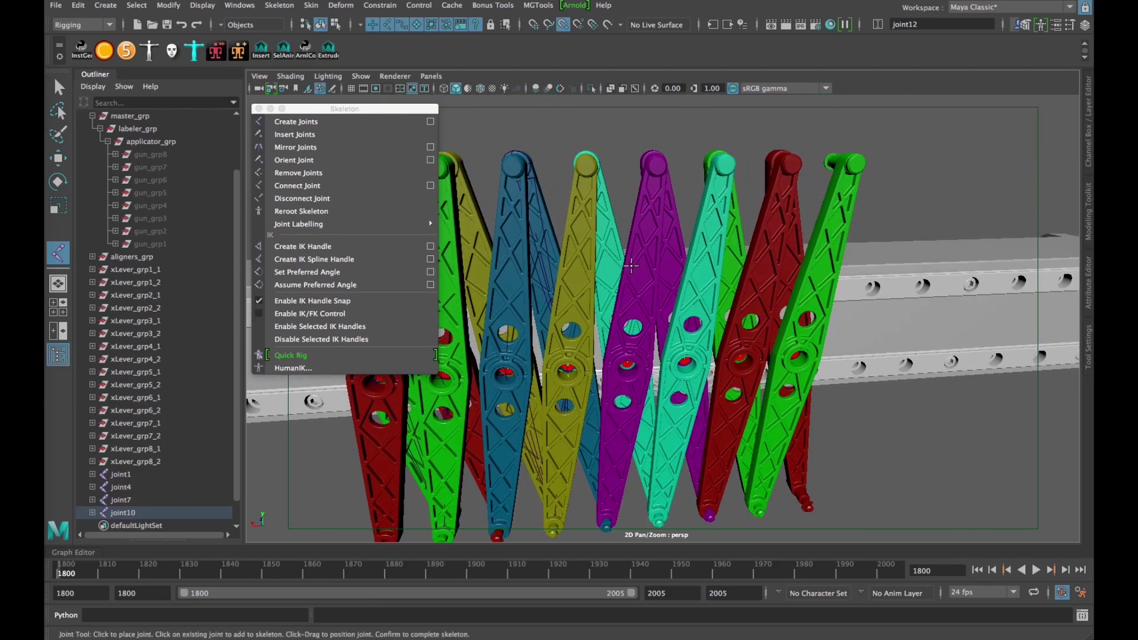
{"action": "key", "text": "Return"}
{"action": "key", "text": "w"}
Step: Frame the upper half of the purple and teal levers and isolate aligners_grp there
{"action": "middle_click_drag", "start_coordinate": [655, 237], "coordinate": [641, 251], "text": "alt"}
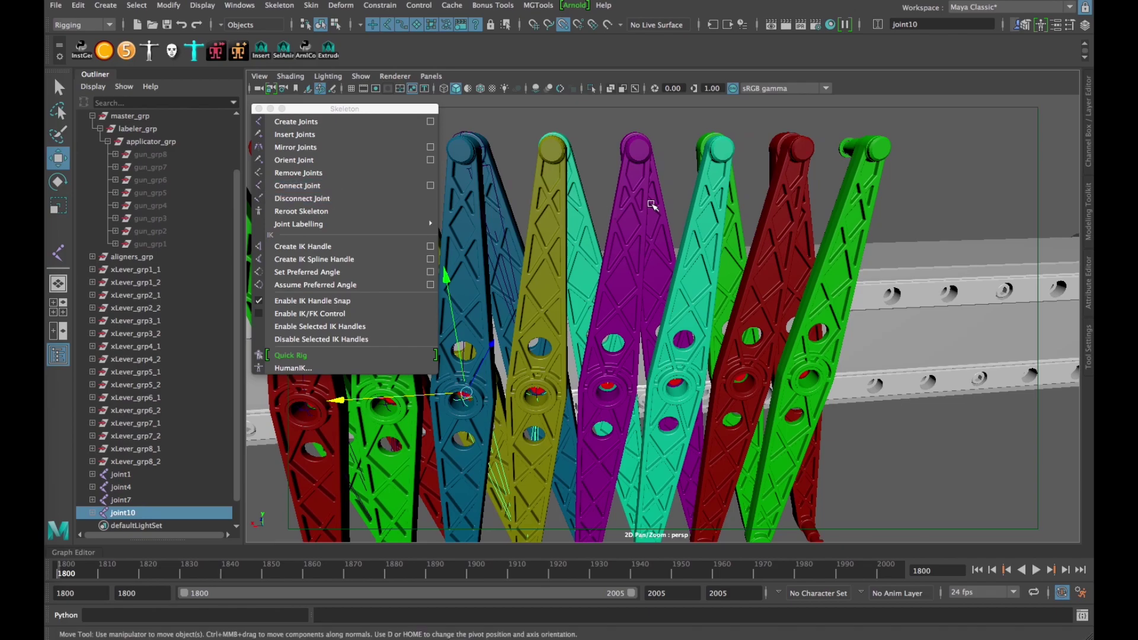
{"action": "middle_click_drag", "start_coordinate": [652, 203], "coordinate": [632, 247], "text": "alt"}
{"action": "scroll", "coordinate": [633, 246], "scroll_direction": "up", "scroll_amount": 2}
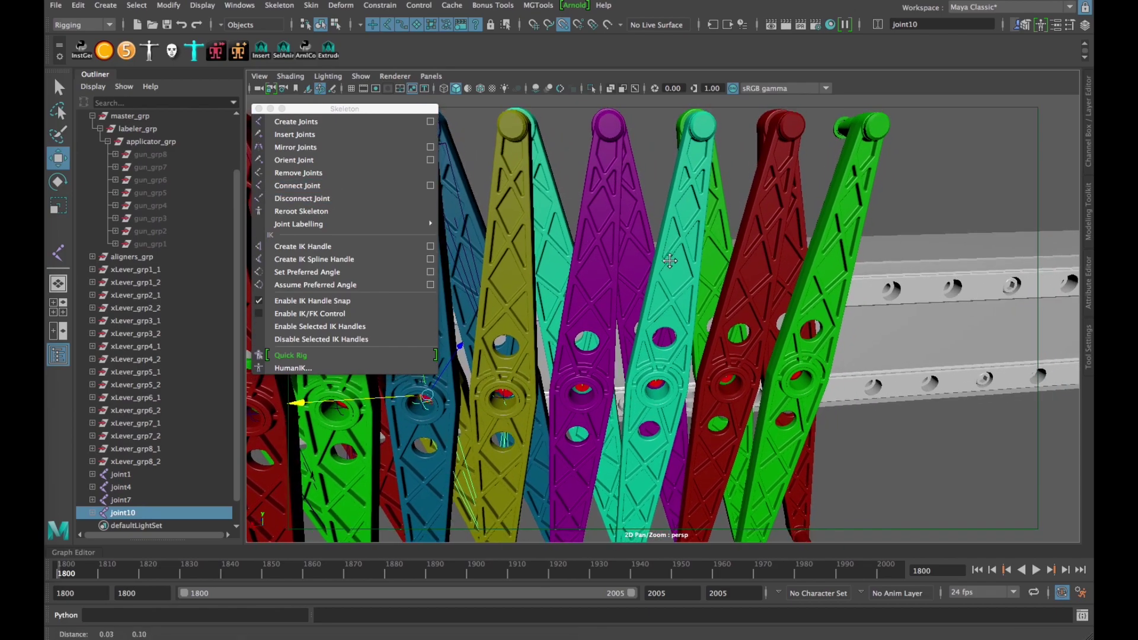
{"action": "left_click", "coordinate": [129, 257]}
{"action": "key", "text": "ctrl+1"}
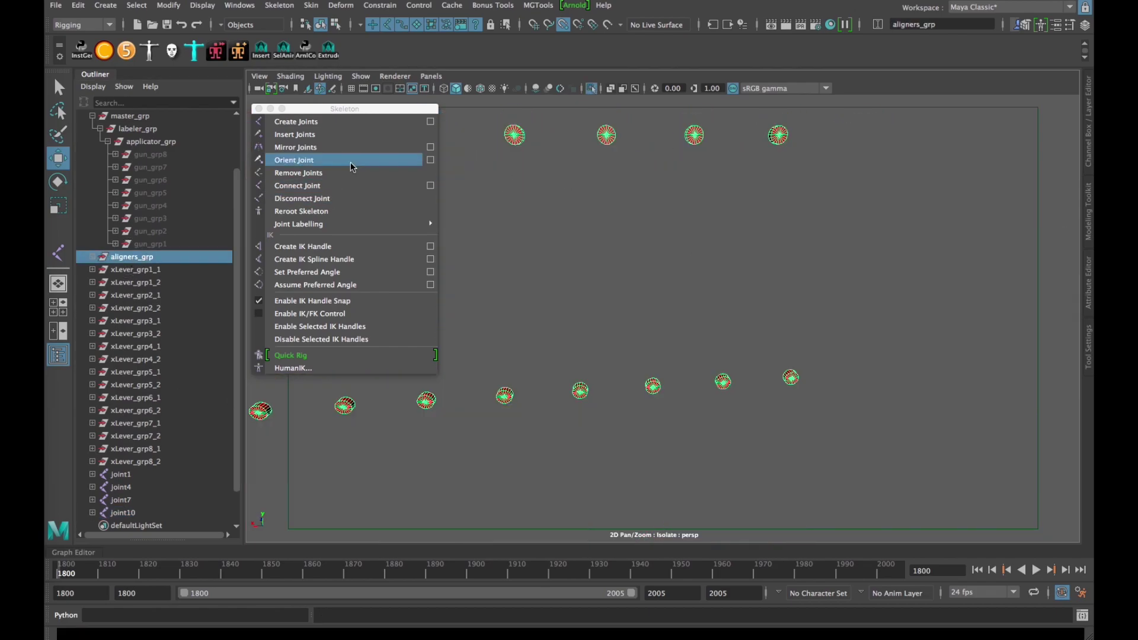
Step: Create a joint chain from the sixth to the fifth middle-row aligner, the fifth upper-row aligner and the sixth middle-row aligner, and show all levers
{"action": "left_click", "coordinate": [330, 124]}
{"action": "left_click", "coordinate": [652, 386]}
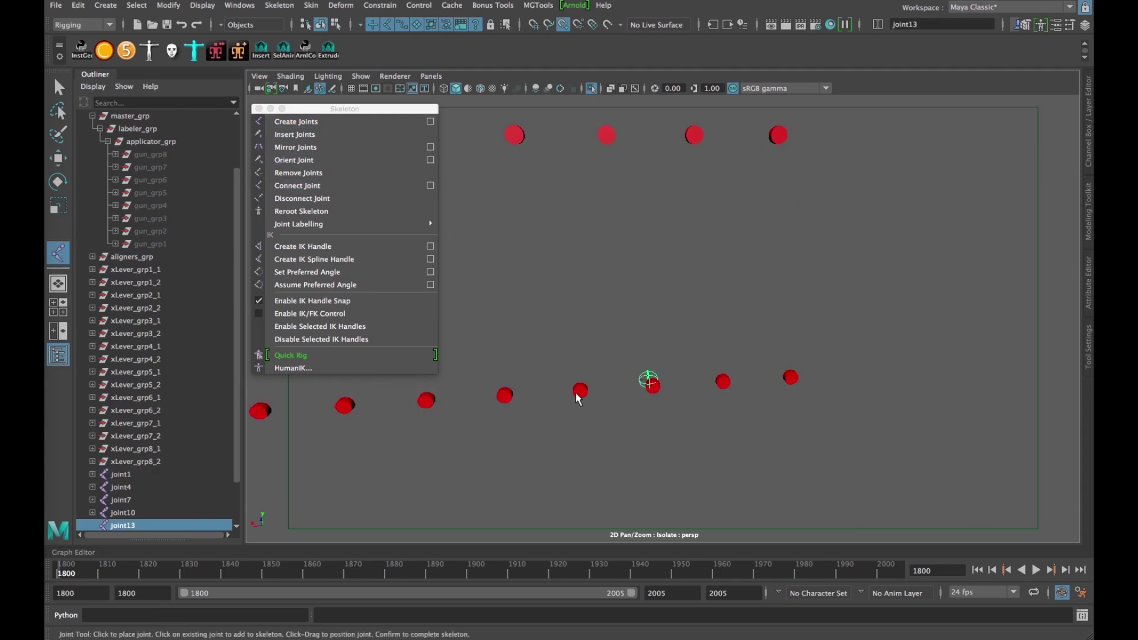
{"action": "left_click", "coordinate": [581, 392]}
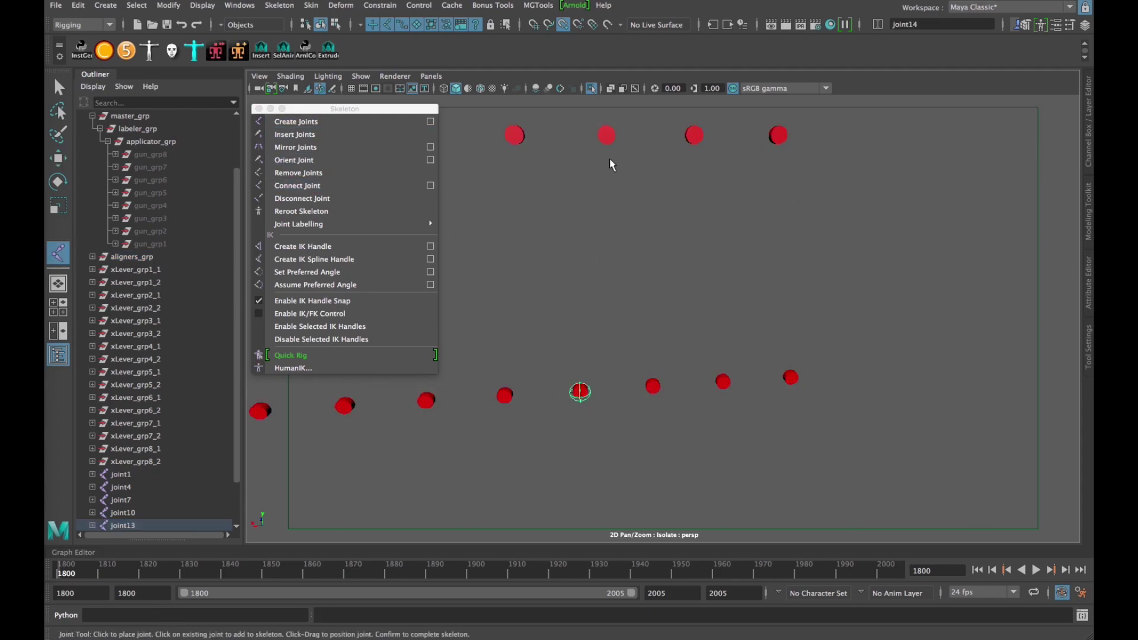
{"action": "left_click", "coordinate": [607, 135]}
{"action": "left_click", "coordinate": [653, 387]}
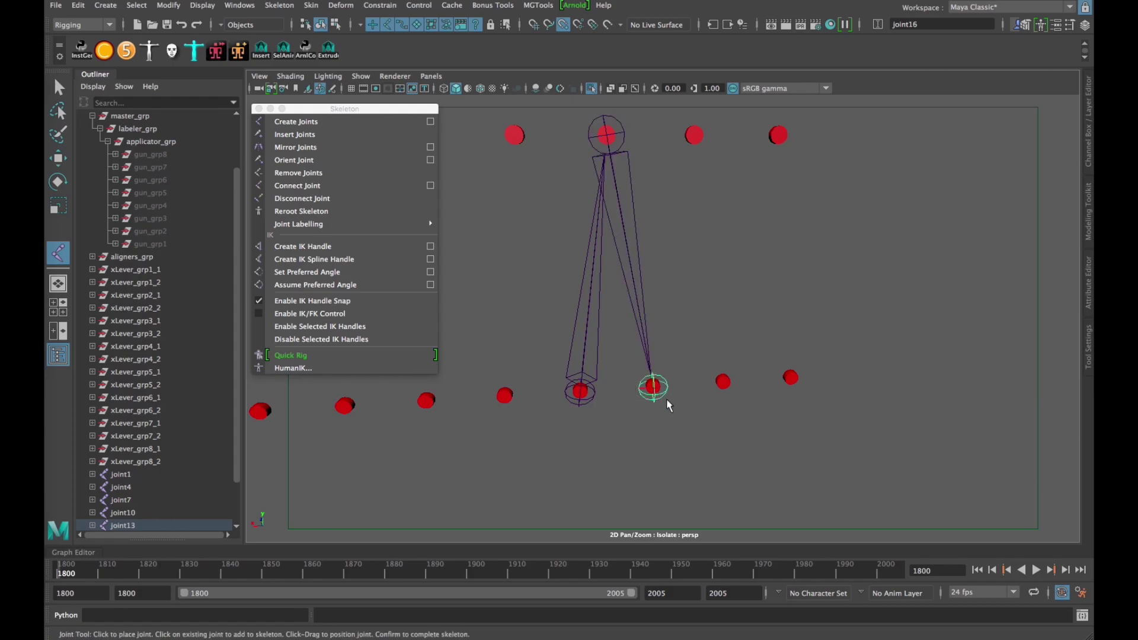
{"action": "middle_click_drag", "start_coordinate": [663, 418], "coordinate": [640, 360], "text": "alt"}
{"action": "key", "text": "ctrl+1"}
{"action": "left_click_drag", "start_coordinate": [650, 389], "coordinate": [705, 381], "text": "alt"}
{"action": "key", "text": "Return"}
{"action": "key", "text": "w"}
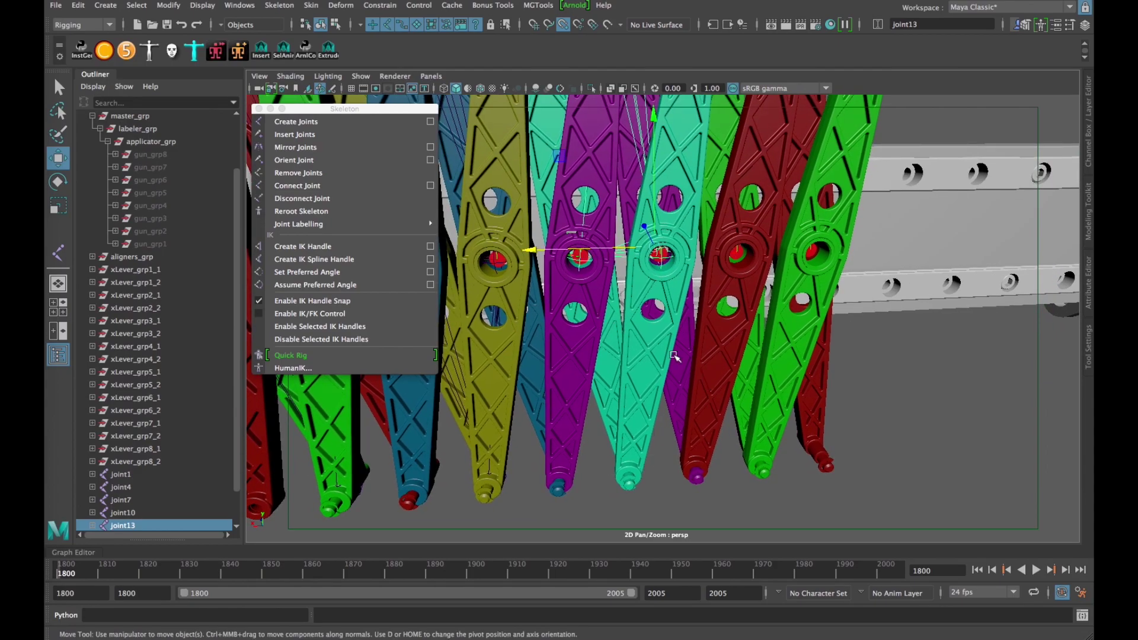
Step: With aligners_grp isolated, create a three-joint chain from the fifth middle-row to the fifth lower-row to the sixth middle-row aligner, and restore the assembly
{"action": "left_click", "coordinate": [148, 257]}
{"action": "key", "text": "ctrl+1"}
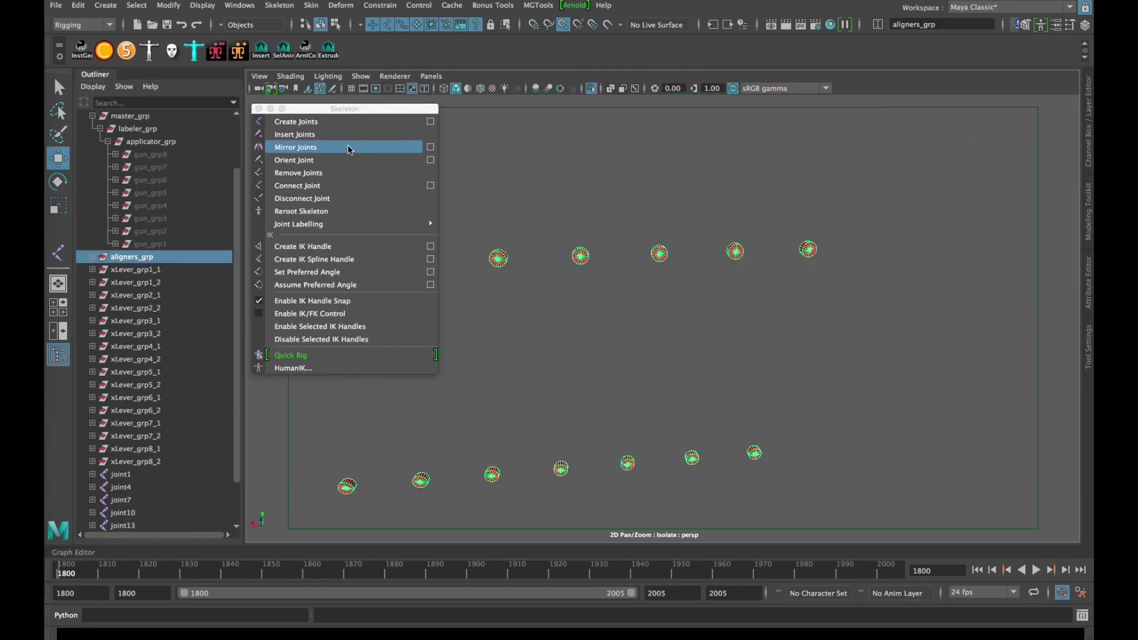
{"action": "left_click", "coordinate": [328, 124]}
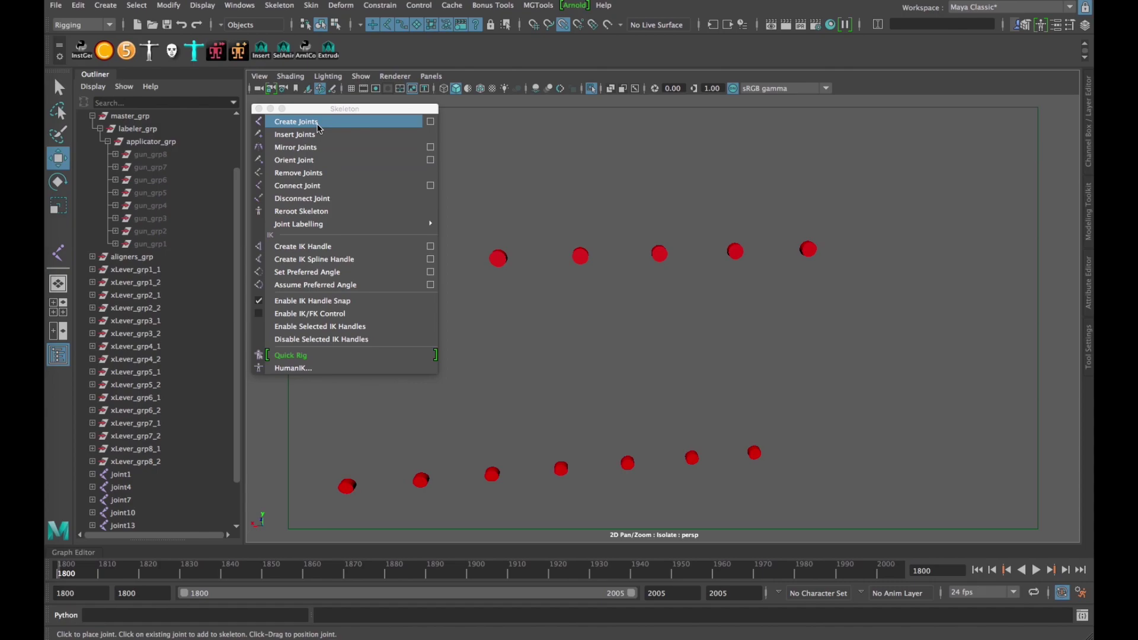
{"action": "scroll", "coordinate": [215, 448], "scroll_direction": "down", "scroll_amount": 2}
{"action": "left_click", "coordinate": [296, 122]}
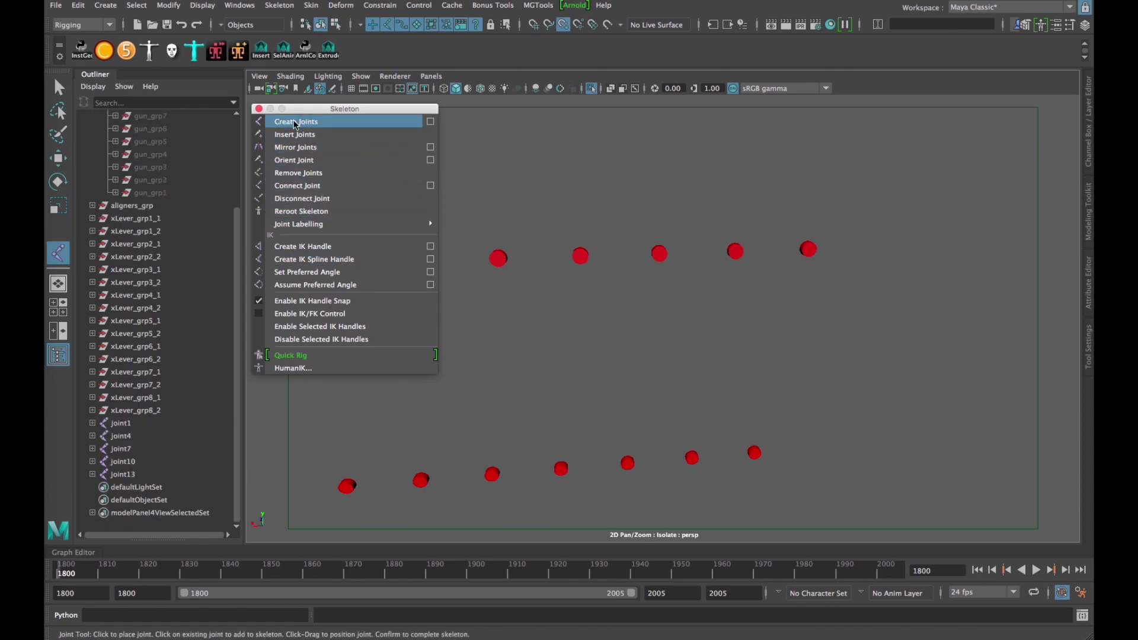
{"action": "left_click", "coordinate": [581, 258]}
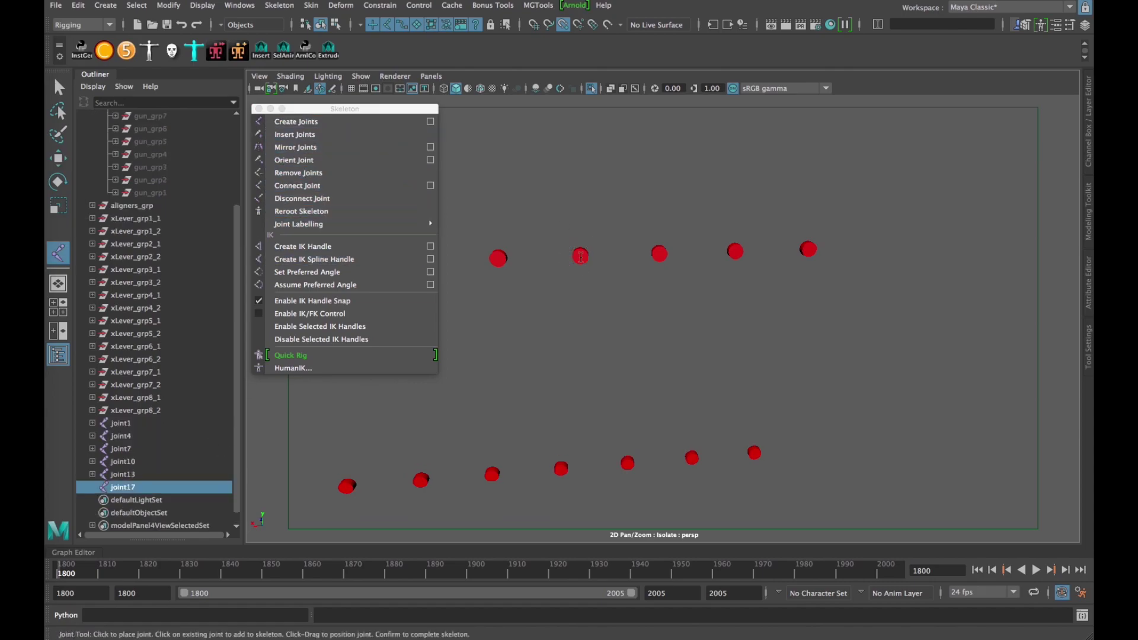
{"action": "left_click", "coordinate": [628, 464]}
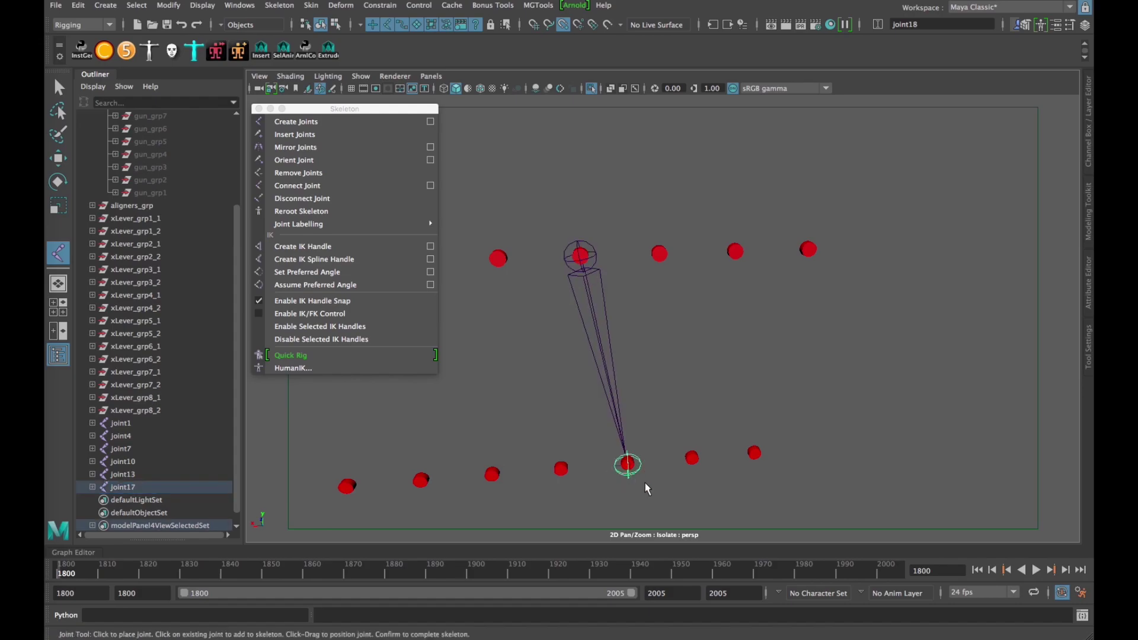
{"action": "left_click", "coordinate": [660, 255]}
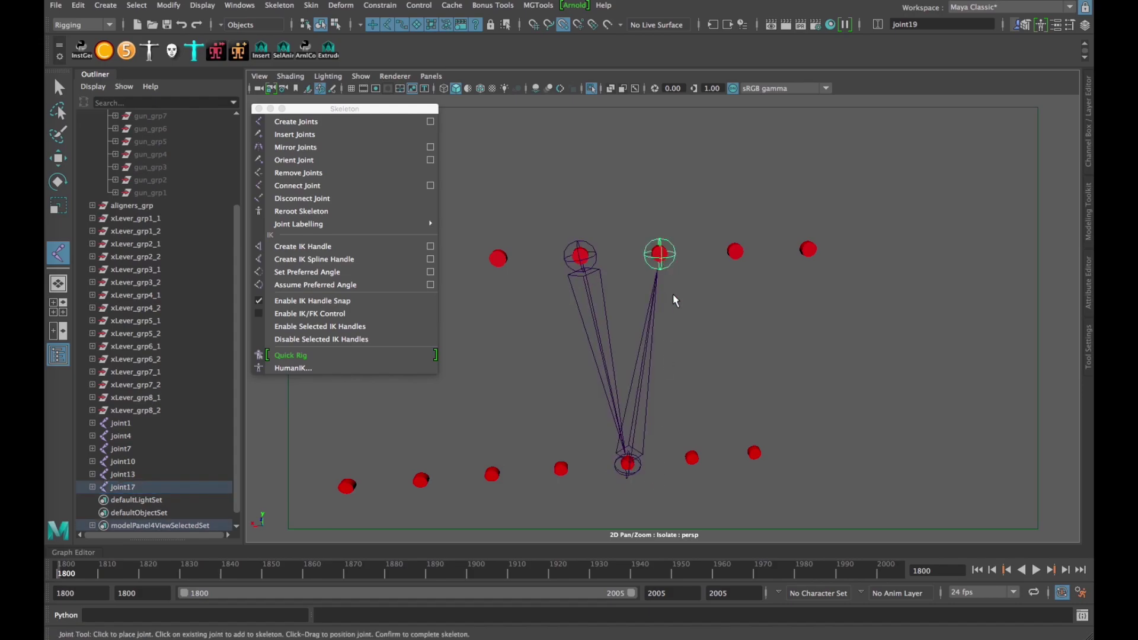
{"action": "key", "text": "ctrl+1"}
{"action": "middle_click_drag", "start_coordinate": [676, 303], "coordinate": [602, 320], "text": "alt"}
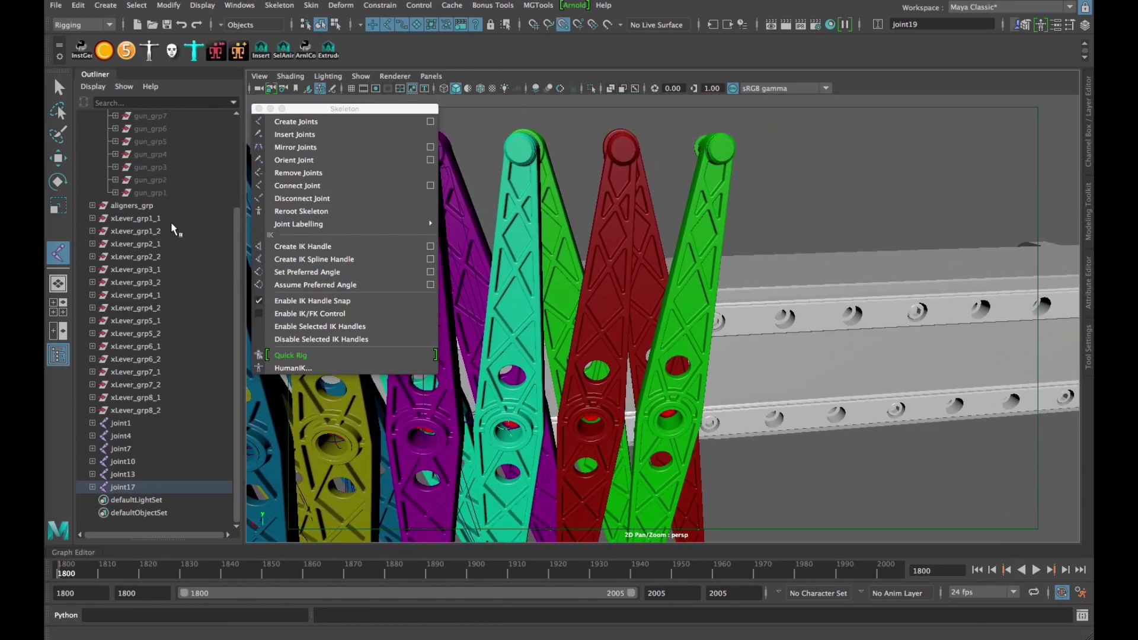
Step: With aligners_grp isolated, create a joint chain from the seventh middle-row to the seventh upper-row to the eighth middle-row aligner, and restore the assembly
{"action": "left_click", "coordinate": [155, 205]}
{"action": "key", "text": "ctrl+1"}
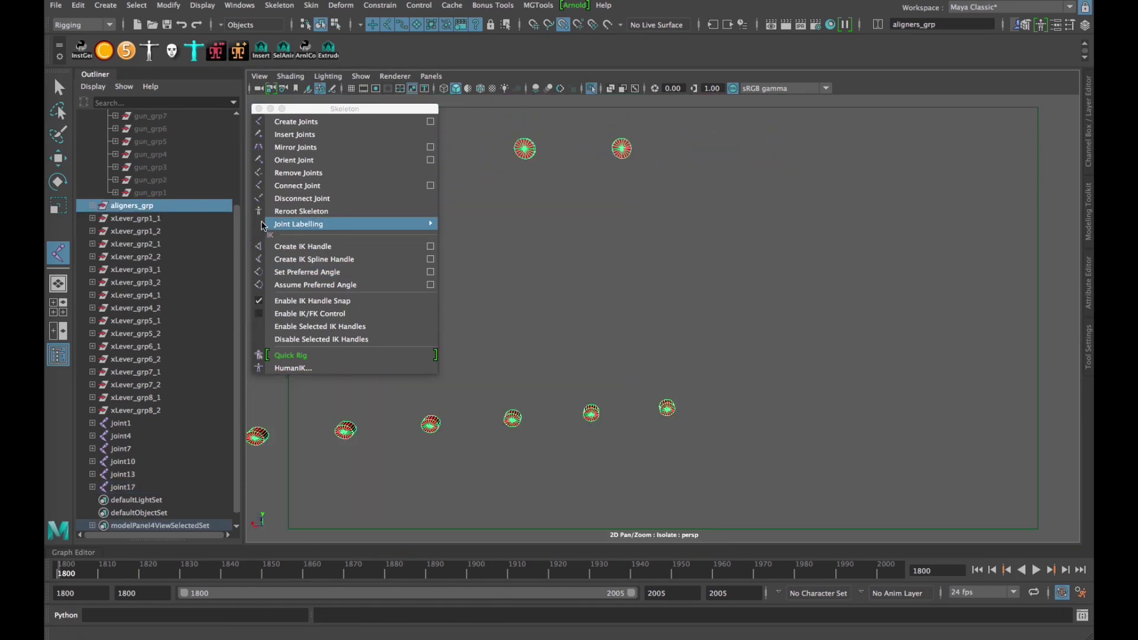
{"action": "left_click", "coordinate": [300, 124]}
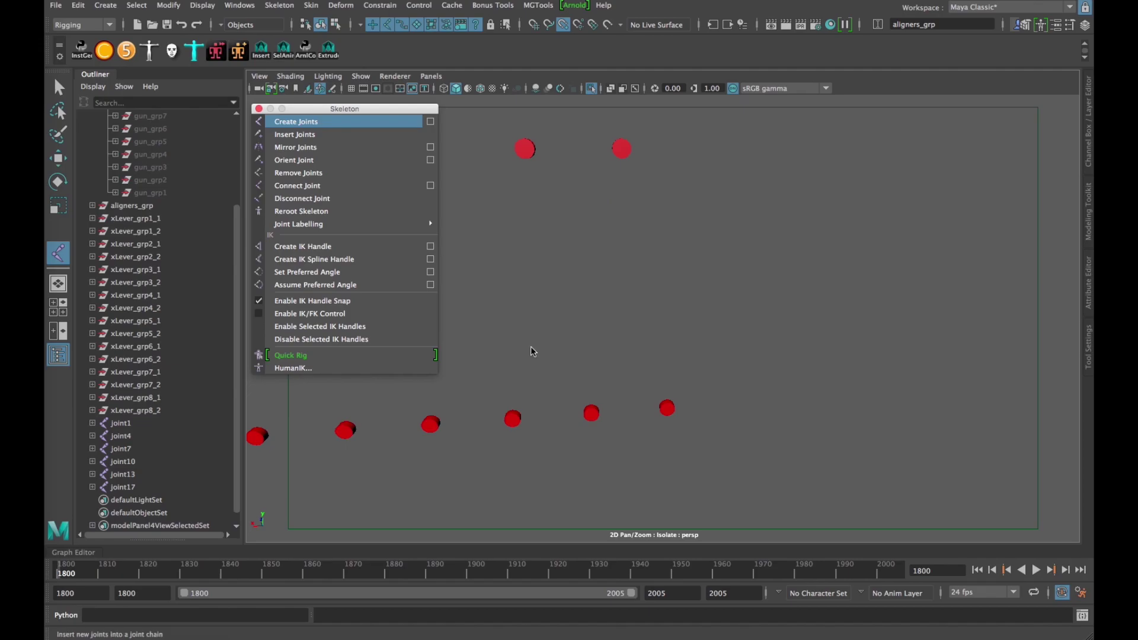
{"action": "left_click", "coordinate": [591, 413]}
{"action": "left_click", "coordinate": [622, 151]}
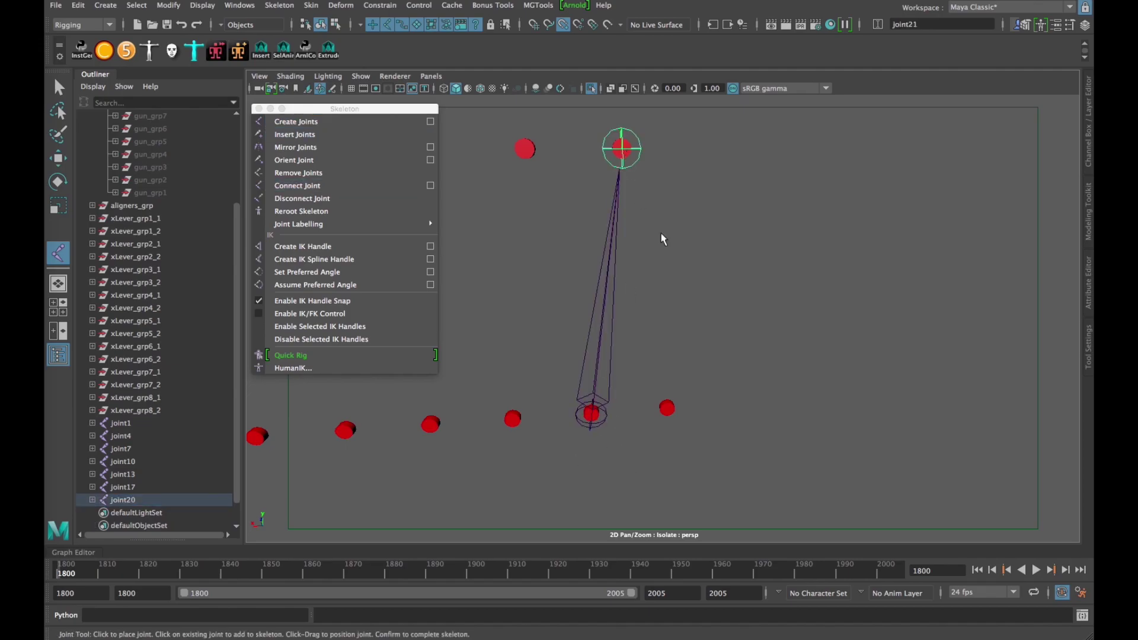
{"action": "left_click", "coordinate": [667, 410]}
{"action": "key", "text": "ctrl+1"}
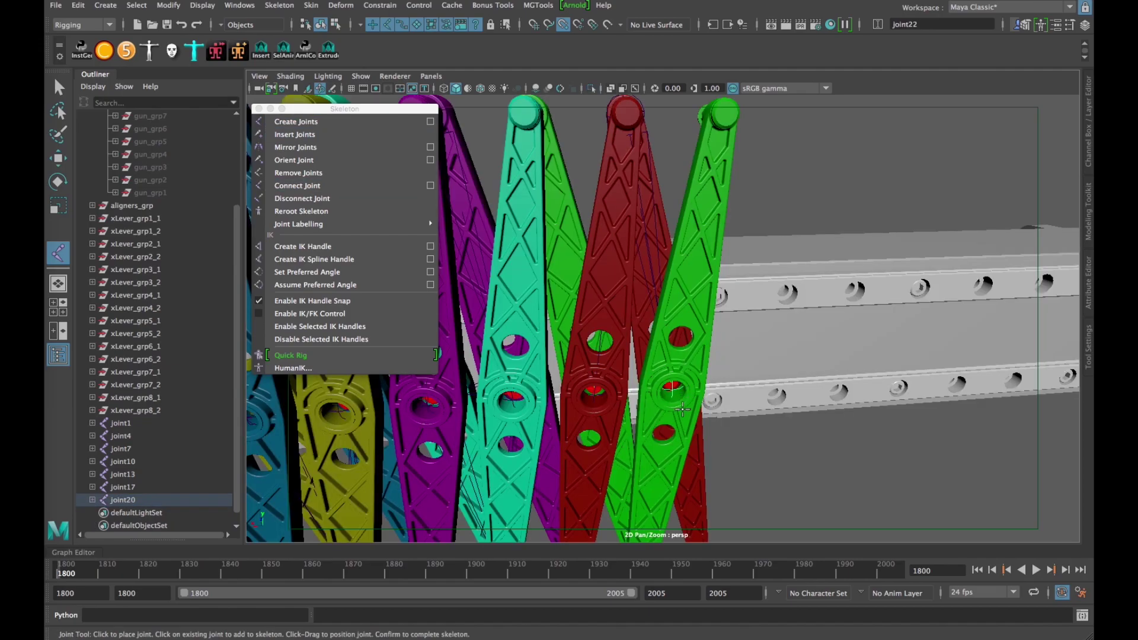
Step: Isolate aligners_grp and create a three-joint chain from the seventh middle-row aligner to the seventh lower-row aligner to the eighth middle-row aligner
{"action": "left_click_drag", "start_coordinate": [692, 180], "coordinate": [751, 252], "text": "alt"}
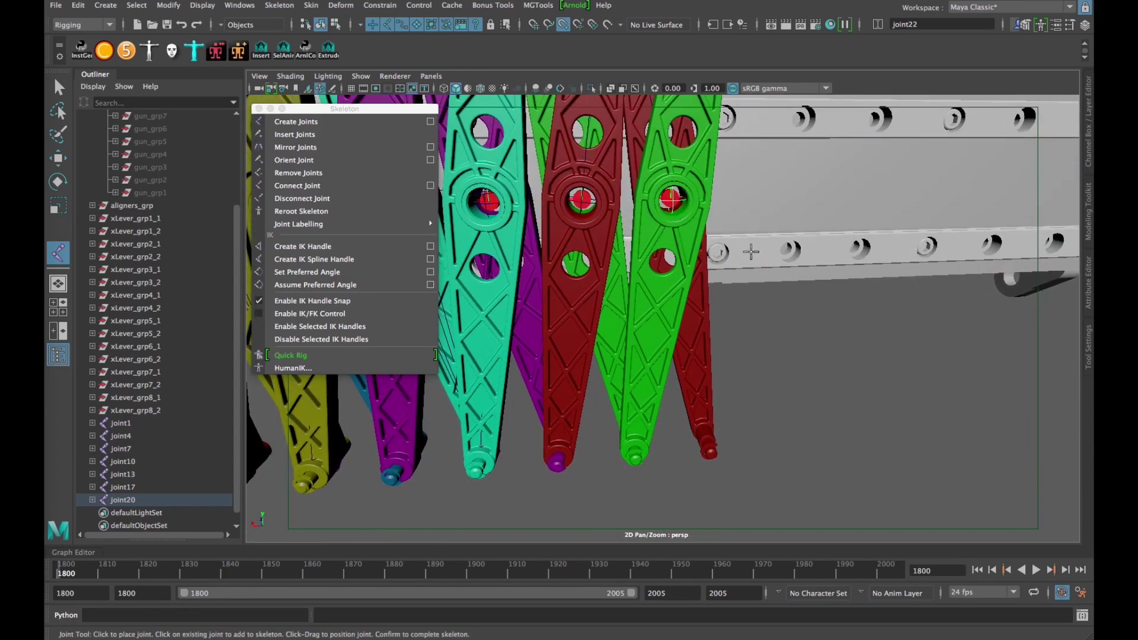
{"action": "left_click", "coordinate": [132, 205]}
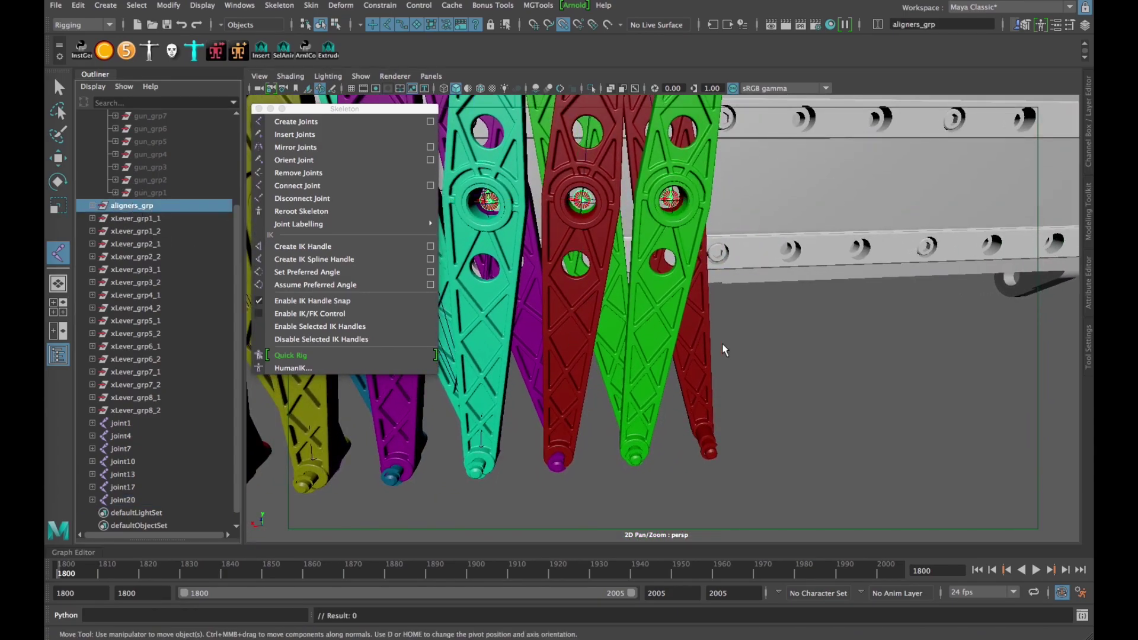
{"action": "key", "text": "ctrl+1"}
{"action": "left_click", "coordinate": [330, 121]}
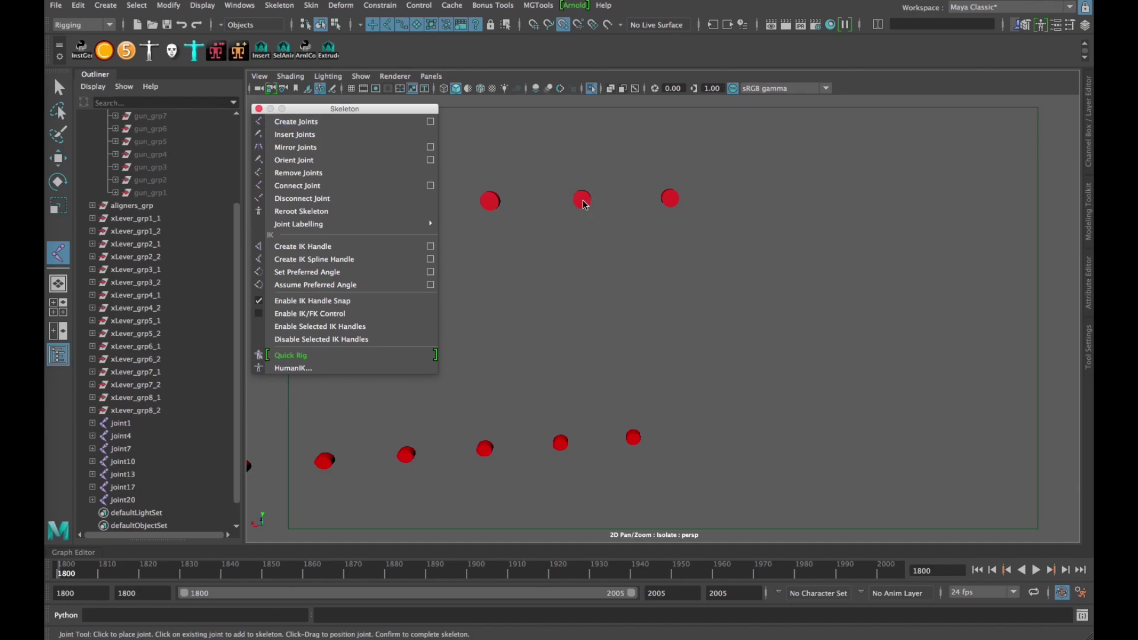
{"action": "left_click", "coordinate": [582, 200]}
{"action": "left_click", "coordinate": [634, 440]}
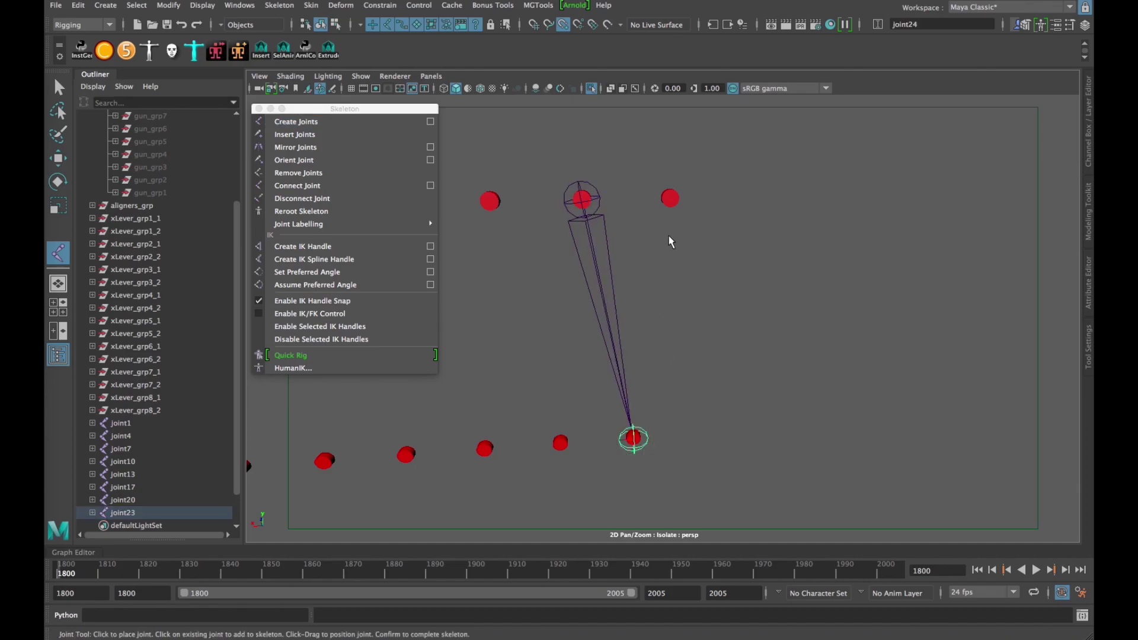
{"action": "left_click", "coordinate": [672, 200]}
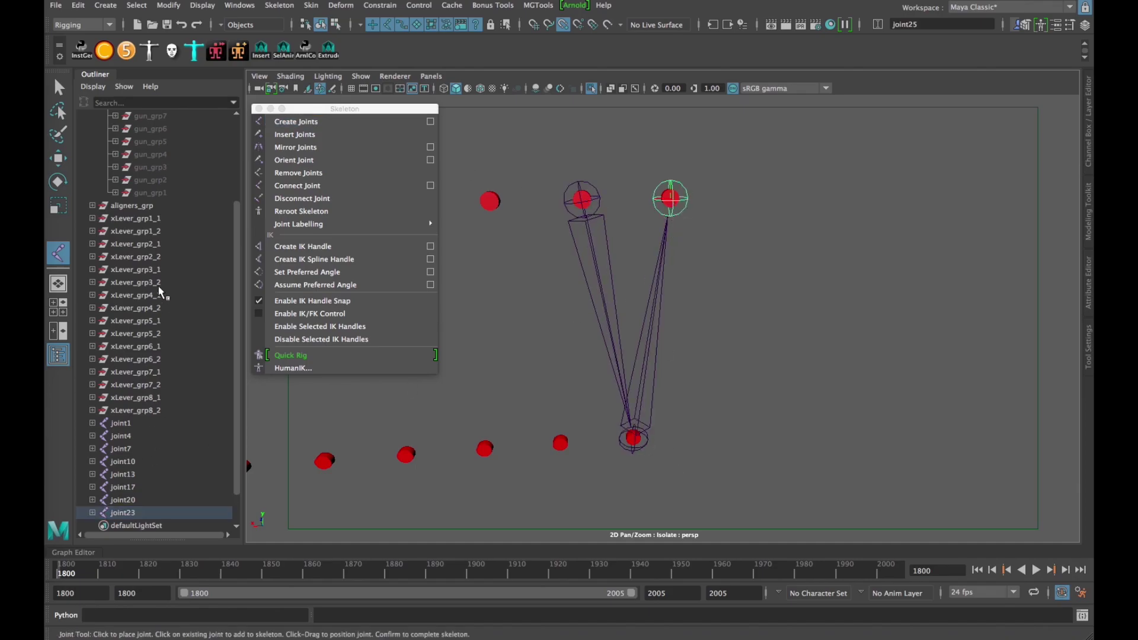
Step: Show all joint chains, joint1 through joint23, together with aligners_grp and move the floating Skeleton palette clear of them
{"action": "left_click", "coordinate": [121, 424]}
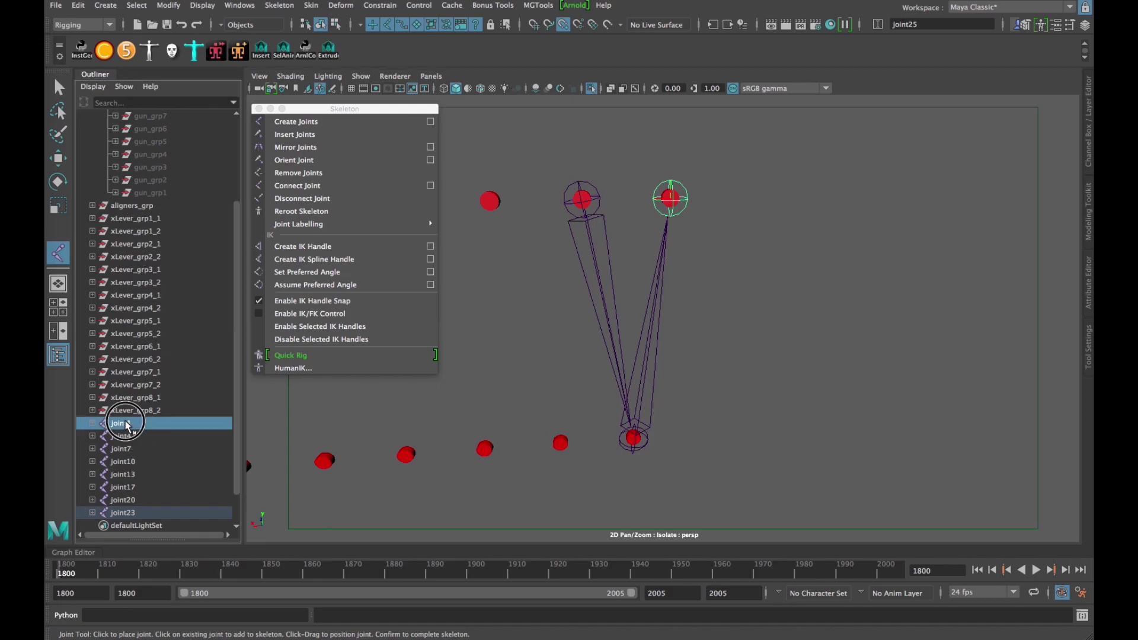
{"action": "left_click", "coordinate": [132, 206]}
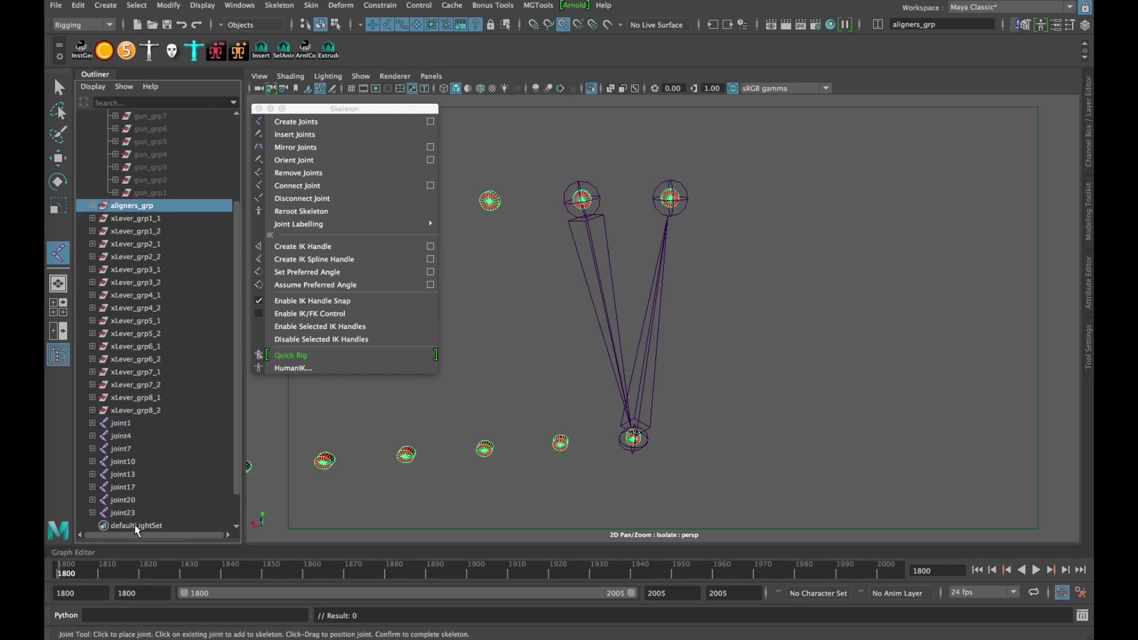
{"action": "left_click", "coordinate": [122, 513]}
{"action": "left_click", "coordinate": [121, 425], "text": "shift"}
{"action": "left_click", "coordinate": [132, 206], "text": "ctrl"}
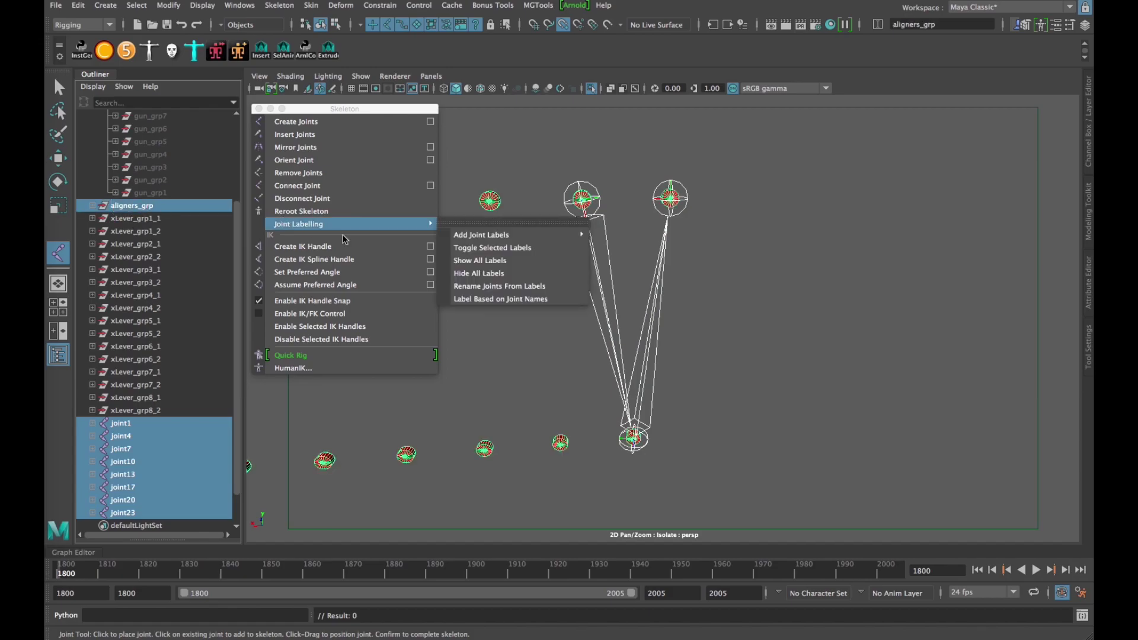
{"action": "left_click_drag", "start_coordinate": [336, 108], "coordinate": [880, 119]}
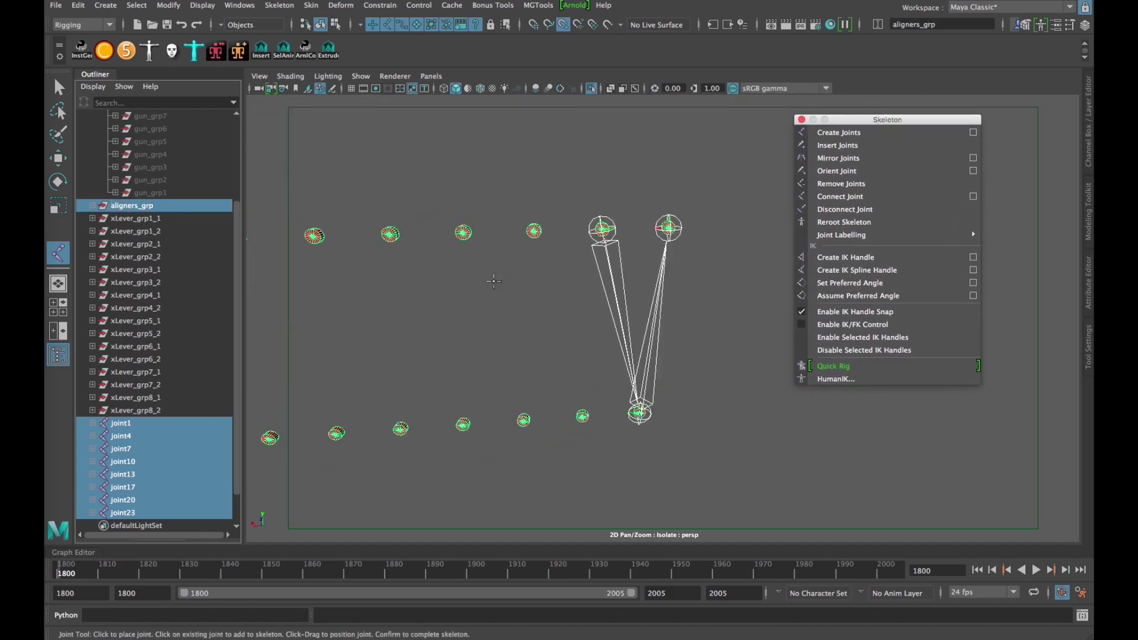
{"action": "scroll", "coordinate": [545, 329], "scroll_direction": "down", "scroll_amount": 3}
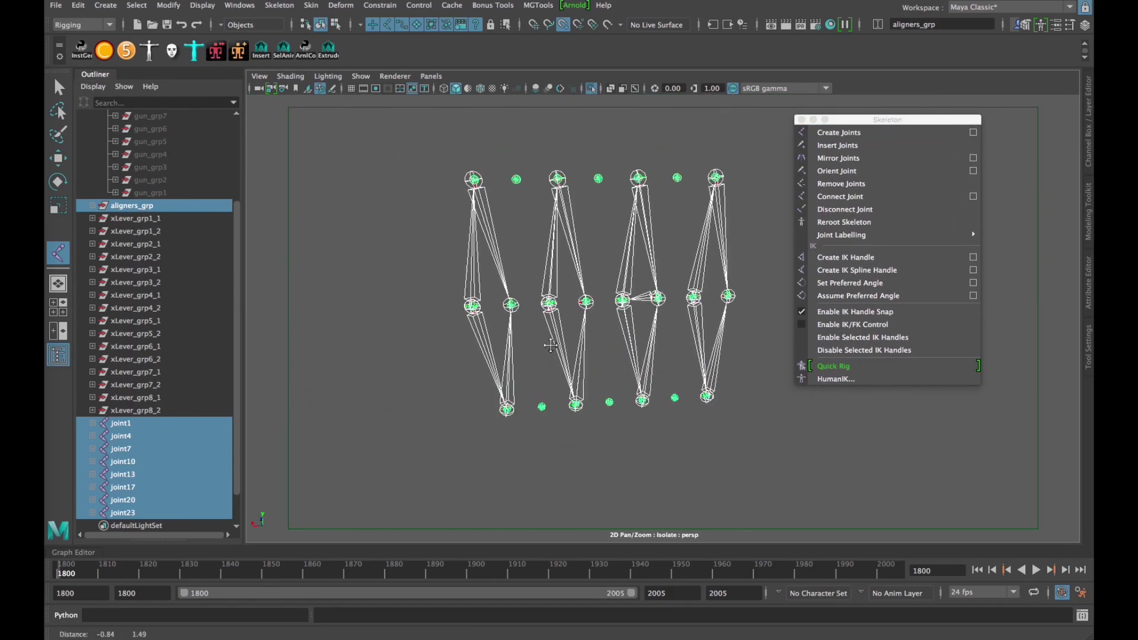
Step: Expand the joint13 hierarchy and examine the short extra bone between the fifth and sixth middle-row aligners
{"action": "key", "text": "w"}
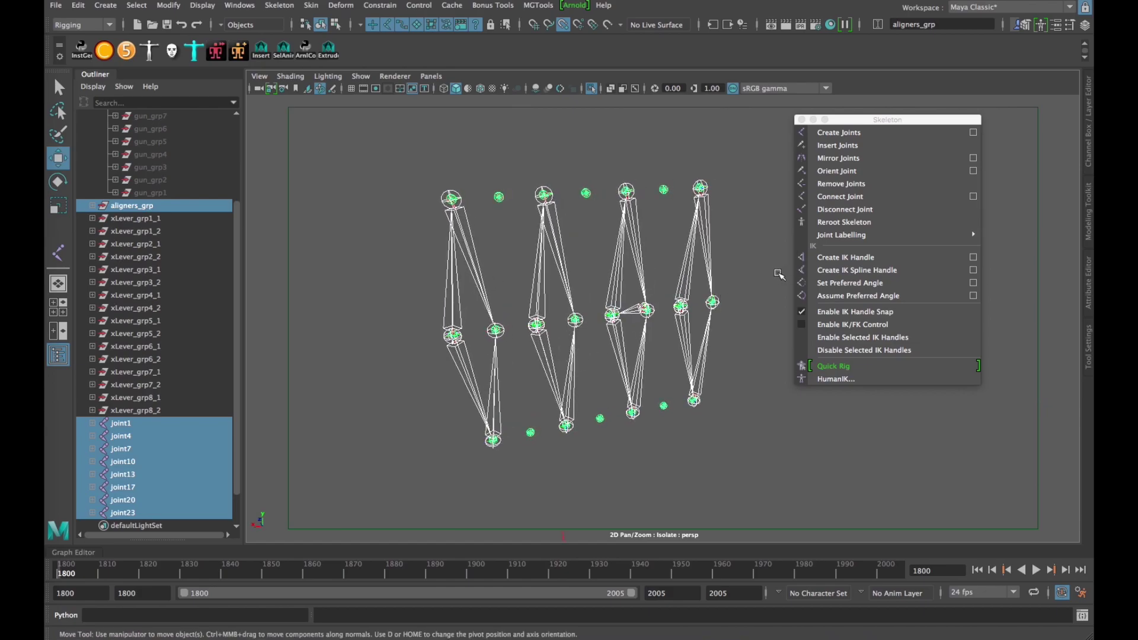
{"action": "scroll", "coordinate": [658, 321], "scroll_direction": "up", "scroll_amount": 3}
{"action": "left_click", "coordinate": [612, 310]}
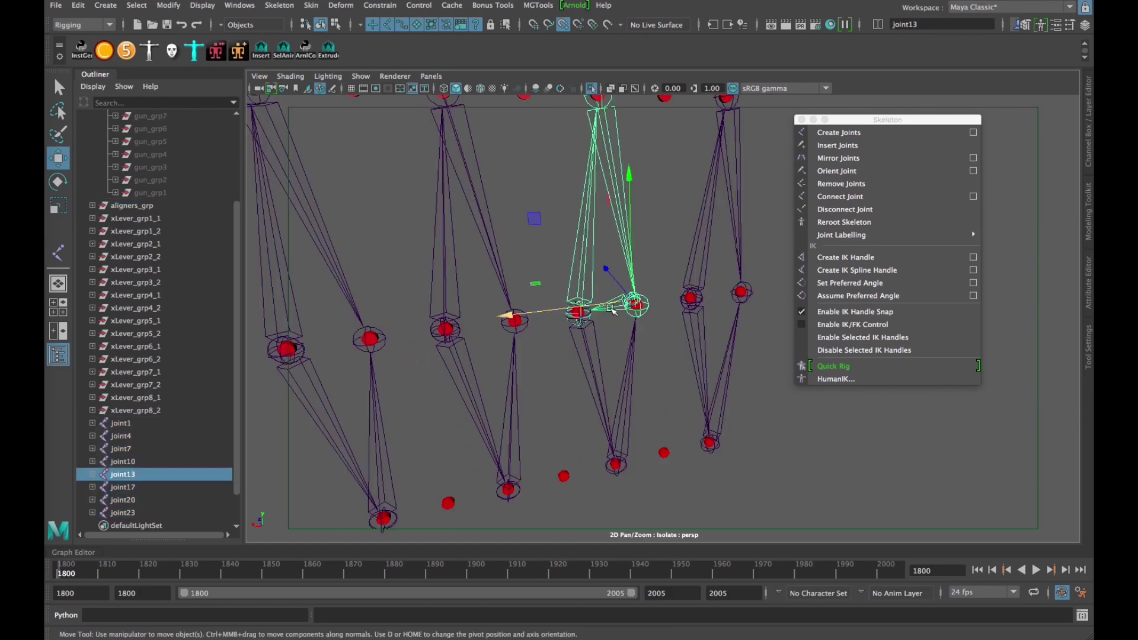
{"action": "left_click", "coordinate": [93, 474]}
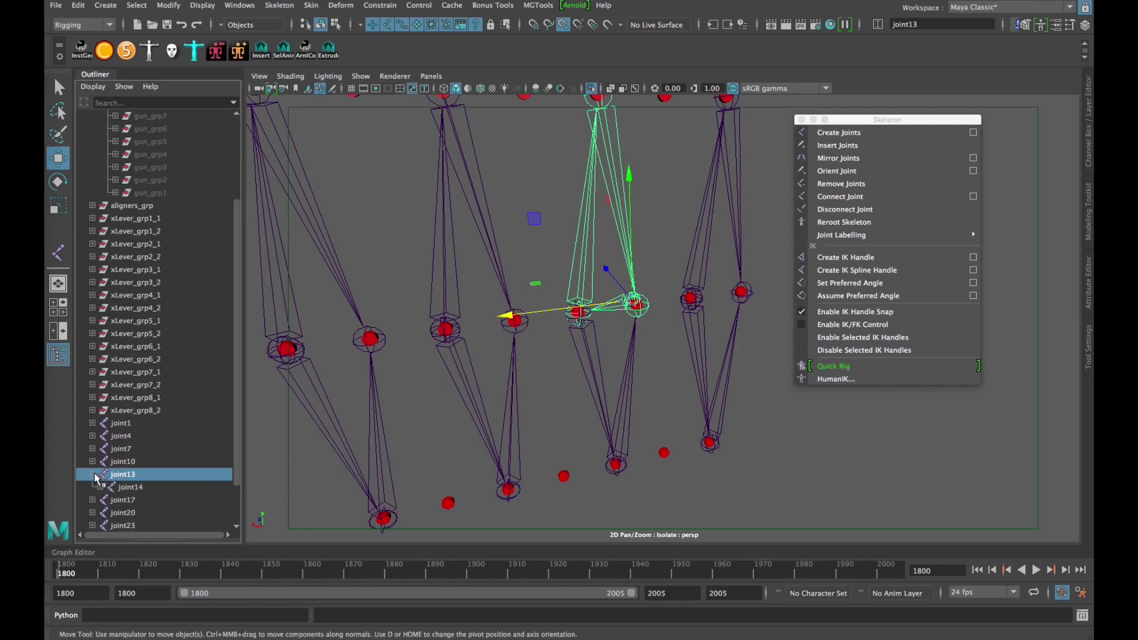
{"action": "scroll", "coordinate": [98, 474], "scroll_direction": "down", "scroll_amount": 2}
{"action": "left_click", "coordinate": [100, 436]}
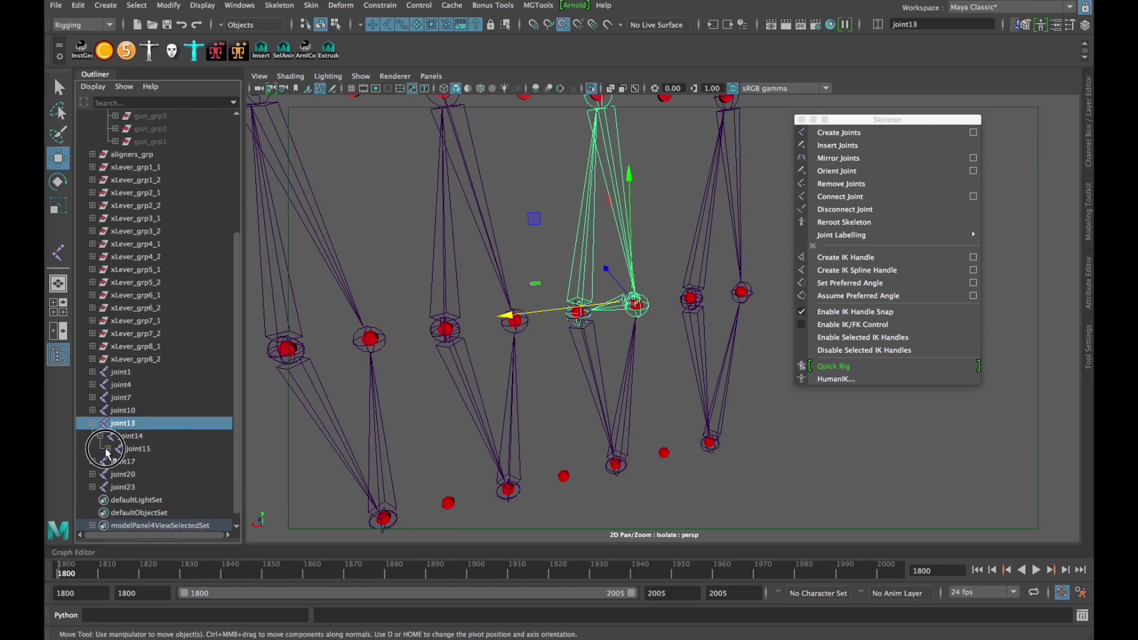
{"action": "left_click", "coordinate": [107, 453]}
{"action": "left_click", "coordinate": [139, 450]}
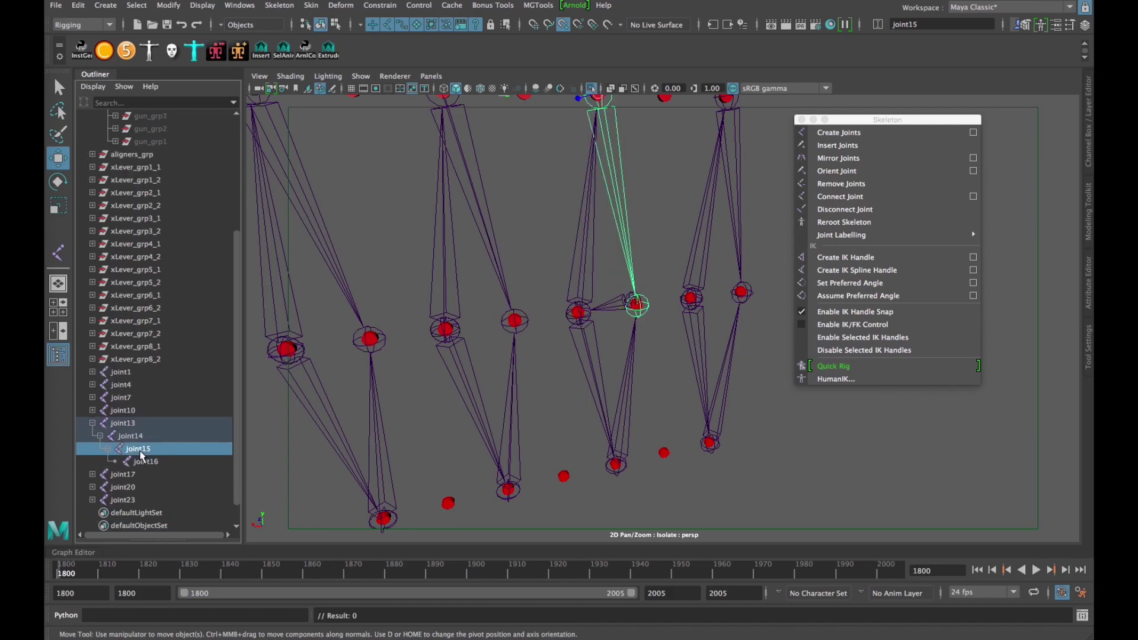
{"action": "left_click", "coordinate": [129, 424]}
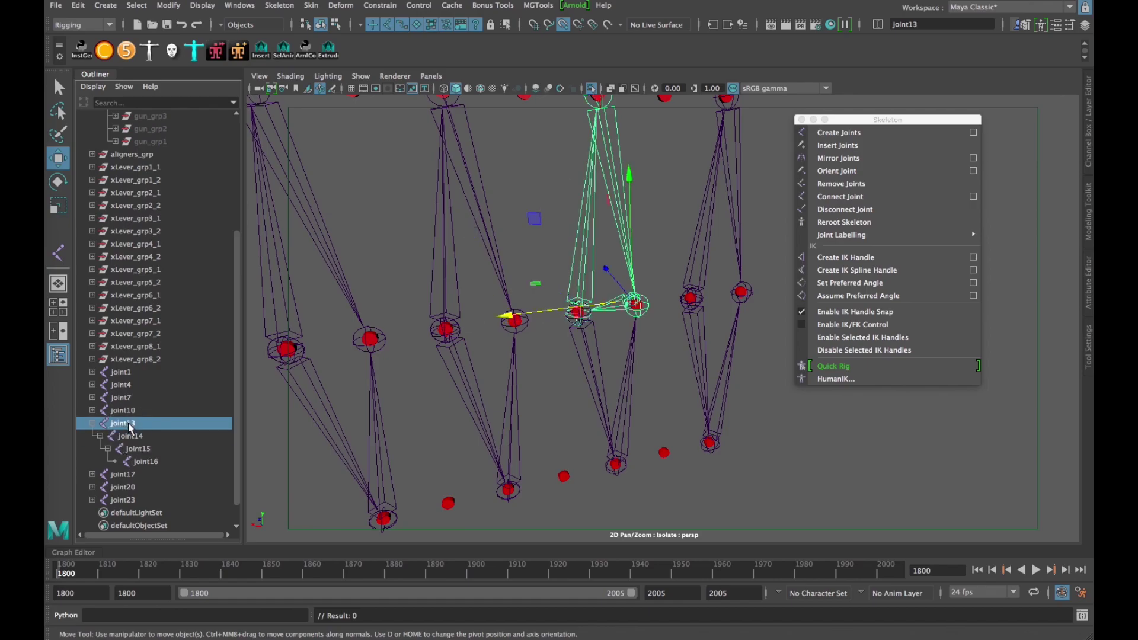
Step: Try to unparent joint14, joint15 and joint16 from joint13 as one selection, and undo the change
{"action": "left_click", "coordinate": [129, 436]}
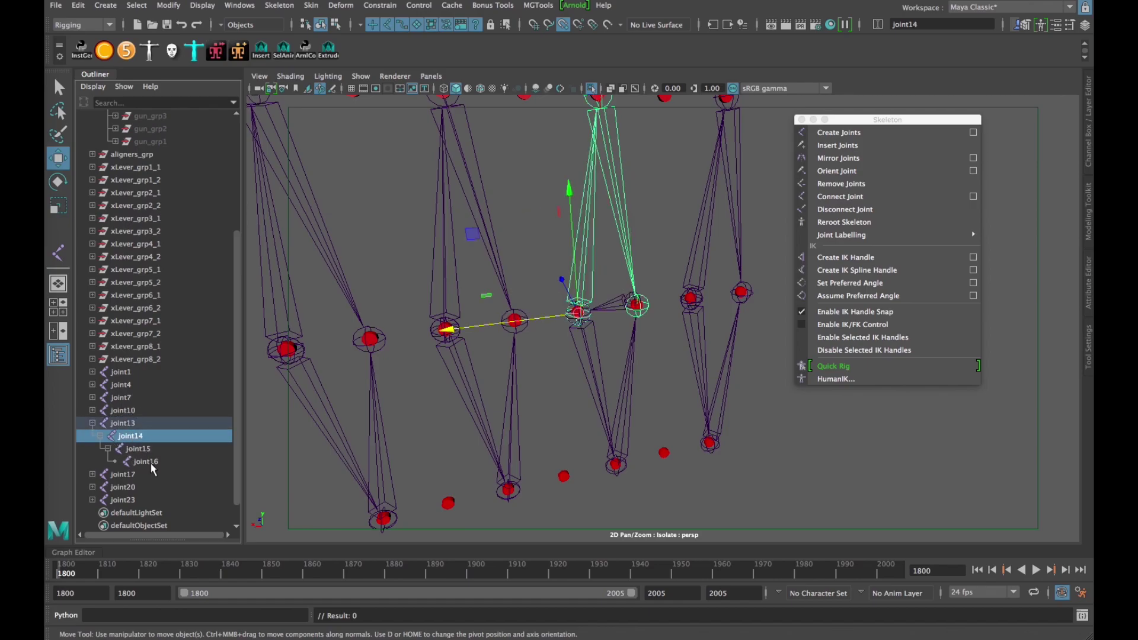
{"action": "left_click", "coordinate": [148, 462], "text": "shift"}
{"action": "left_click_drag", "start_coordinate": [136, 449], "coordinate": [137, 422]}
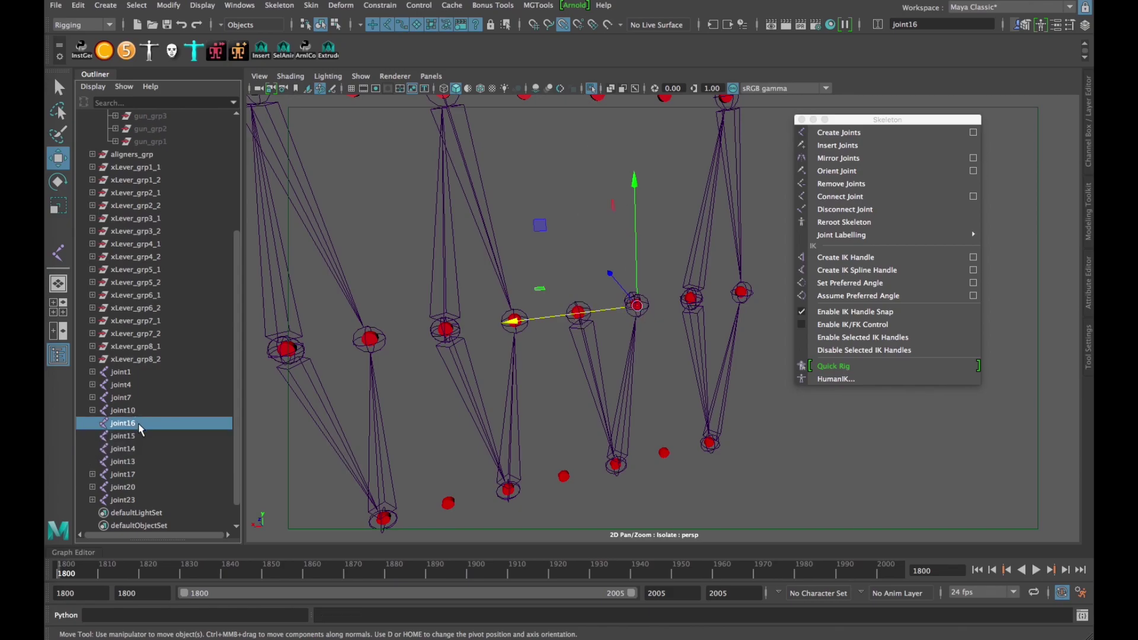
{"action": "key", "text": "ctrl+z"}
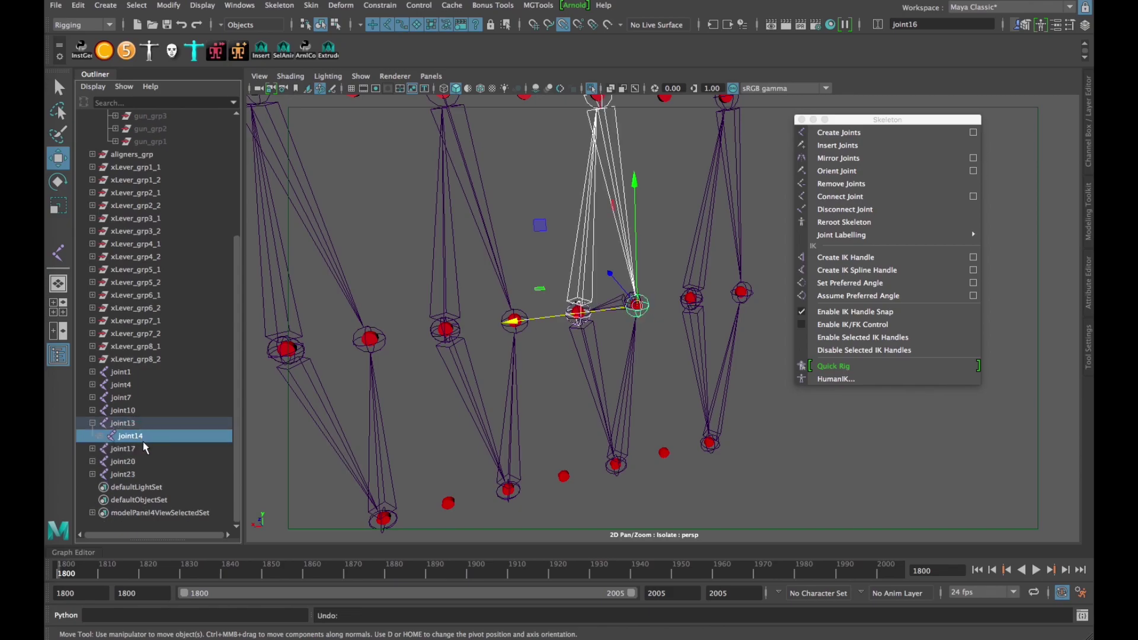
Step: Unparent joint14 from joint13 and delete the leftover joint13
{"action": "left_click", "coordinate": [101, 437]}
{"action": "left_click", "coordinate": [131, 437]}
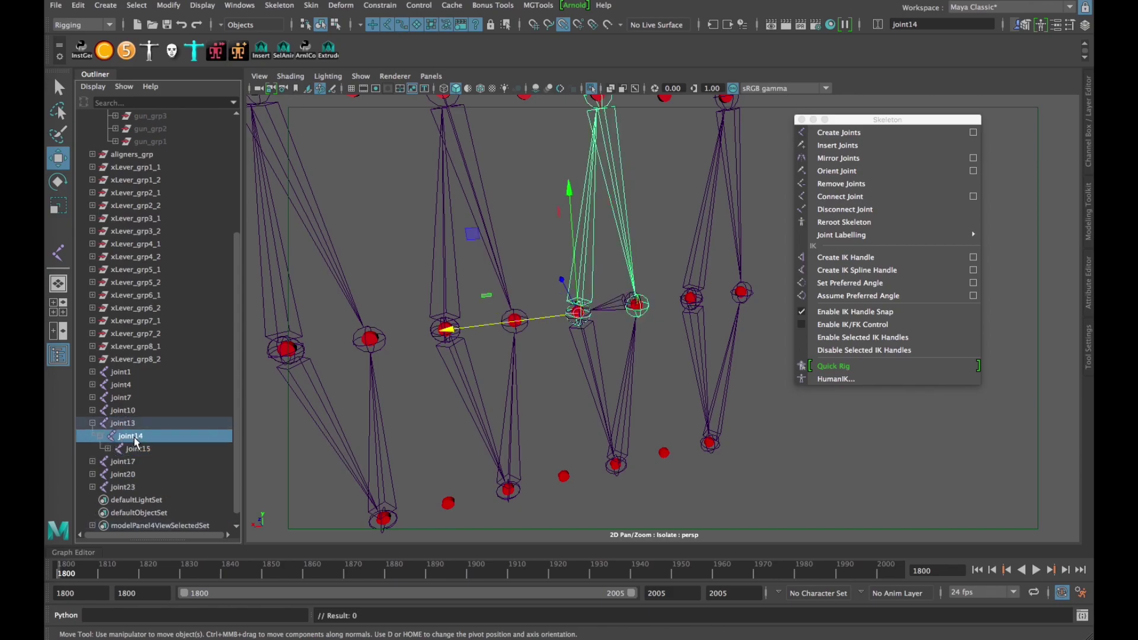
{"action": "middle_click_drag", "start_coordinate": [134, 438], "coordinate": [137, 418]}
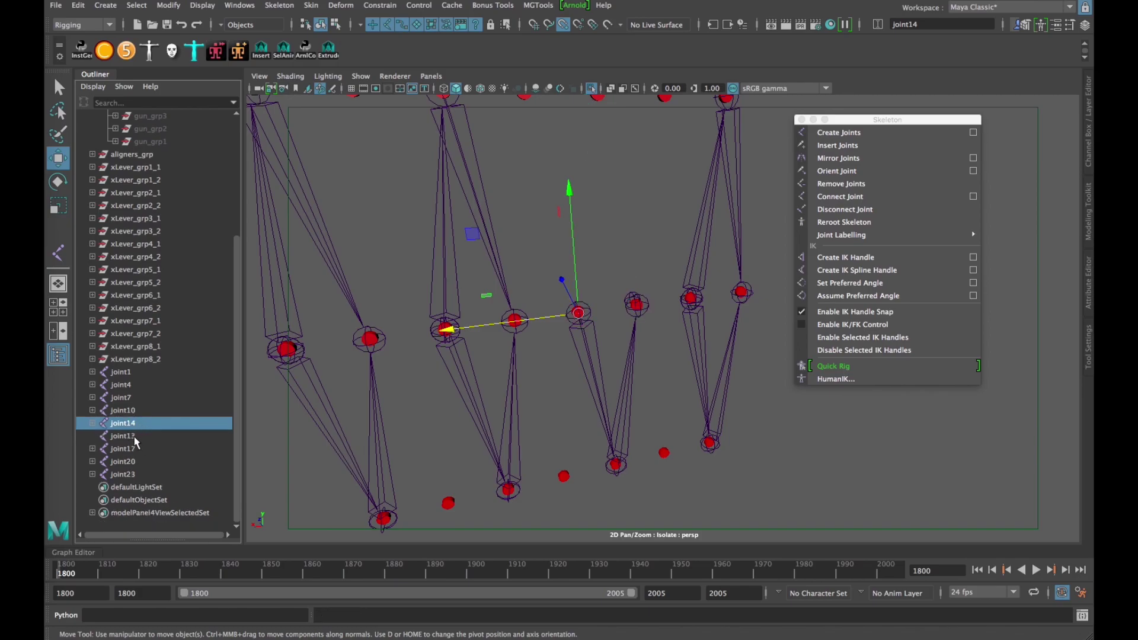
{"action": "left_click", "coordinate": [132, 437]}
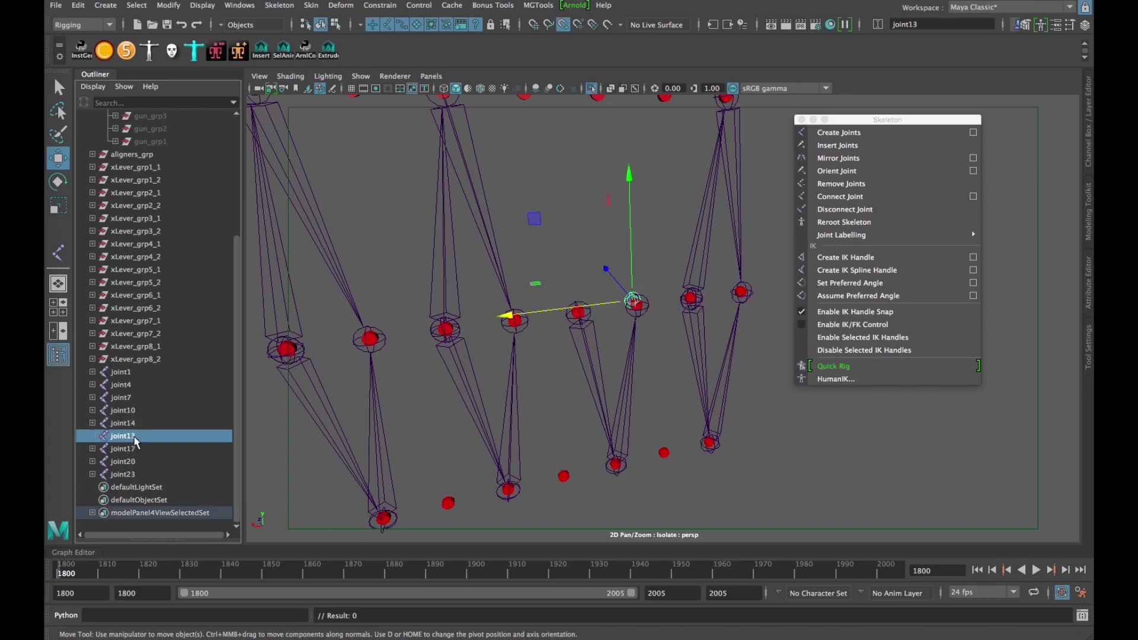
{"action": "key", "text": "Delete"}
Step: Delete the remaining joint14 chain at the fifth and sixth middle-row aligners
{"action": "middle_click_drag", "start_coordinate": [637, 265], "coordinate": [611, 353], "text": "alt"}
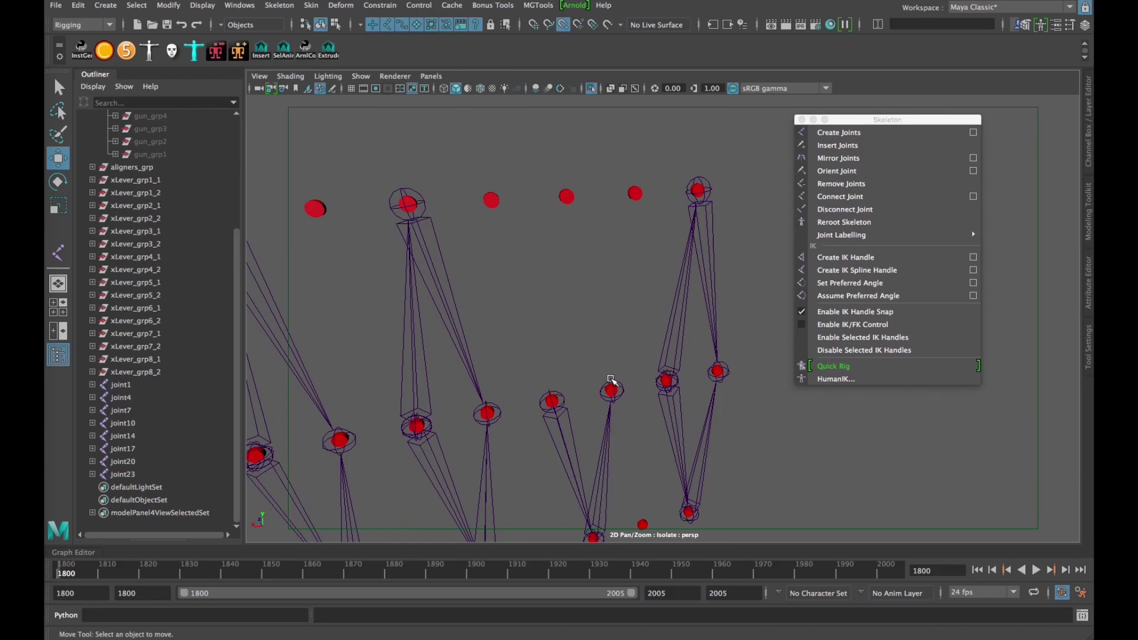
{"action": "scroll", "coordinate": [605, 392], "scroll_direction": "up", "scroll_amount": 4}
{"action": "middle_click_drag", "start_coordinate": [598, 401], "coordinate": [589, 360], "text": "alt"}
{"action": "scroll", "coordinate": [587, 353], "scroll_direction": "up", "scroll_amount": 4}
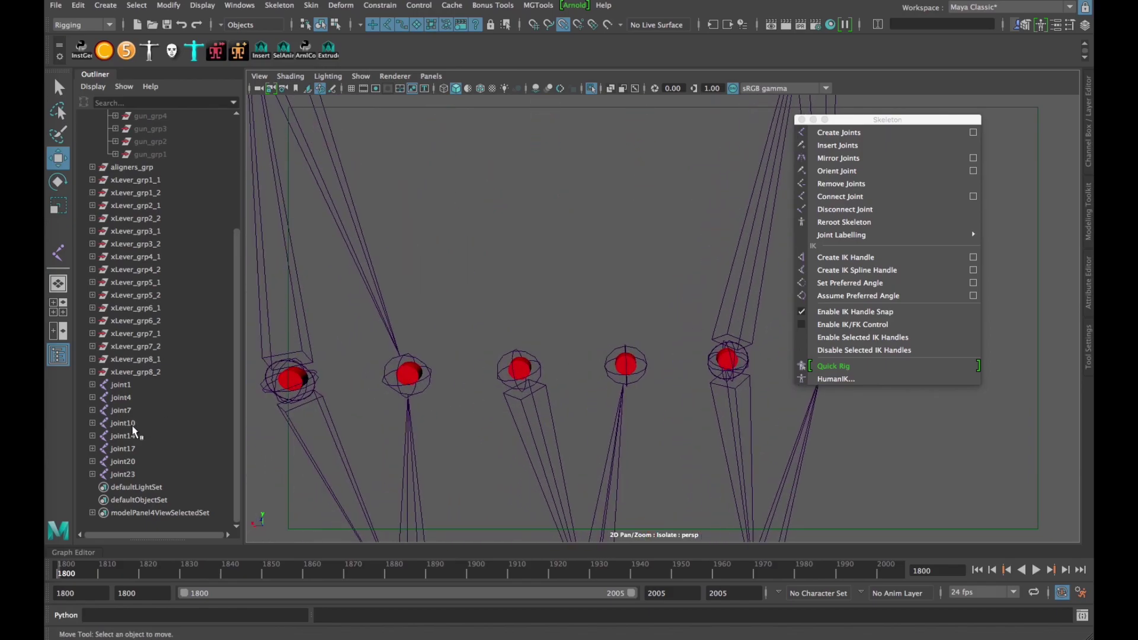
{"action": "left_click", "coordinate": [132, 437]}
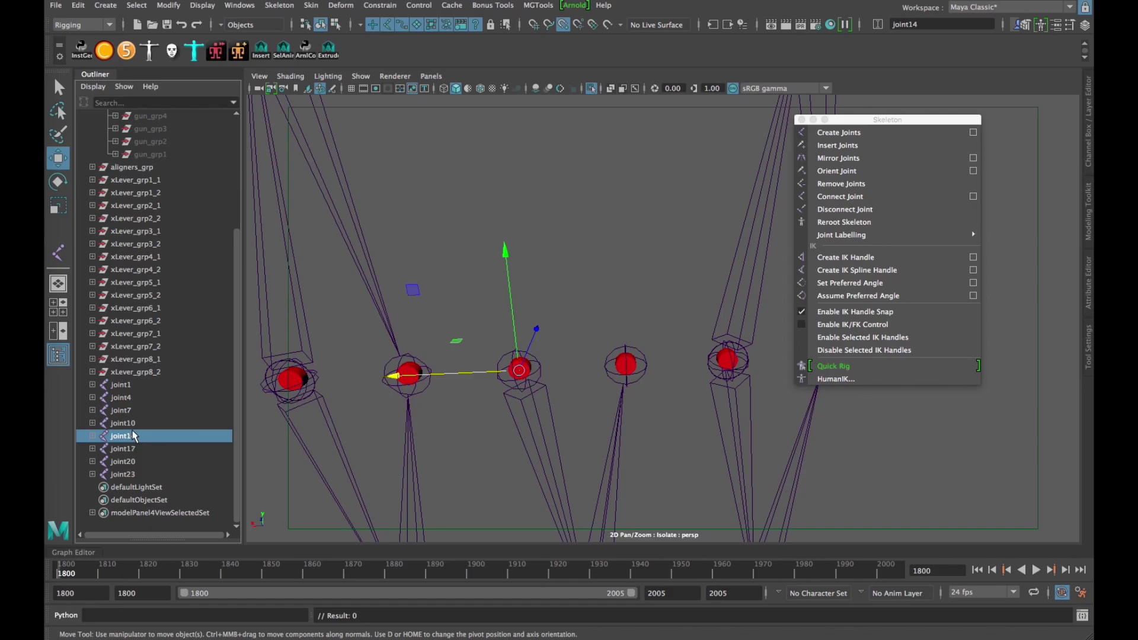
{"action": "key", "text": "Delete"}
Step: Recreate the three-joint chain from the fifth middle-row aligner to the fifth upper-row aligner to the sixth middle-row aligner, and leave the joint tool
{"action": "left_click", "coordinate": [839, 132]}
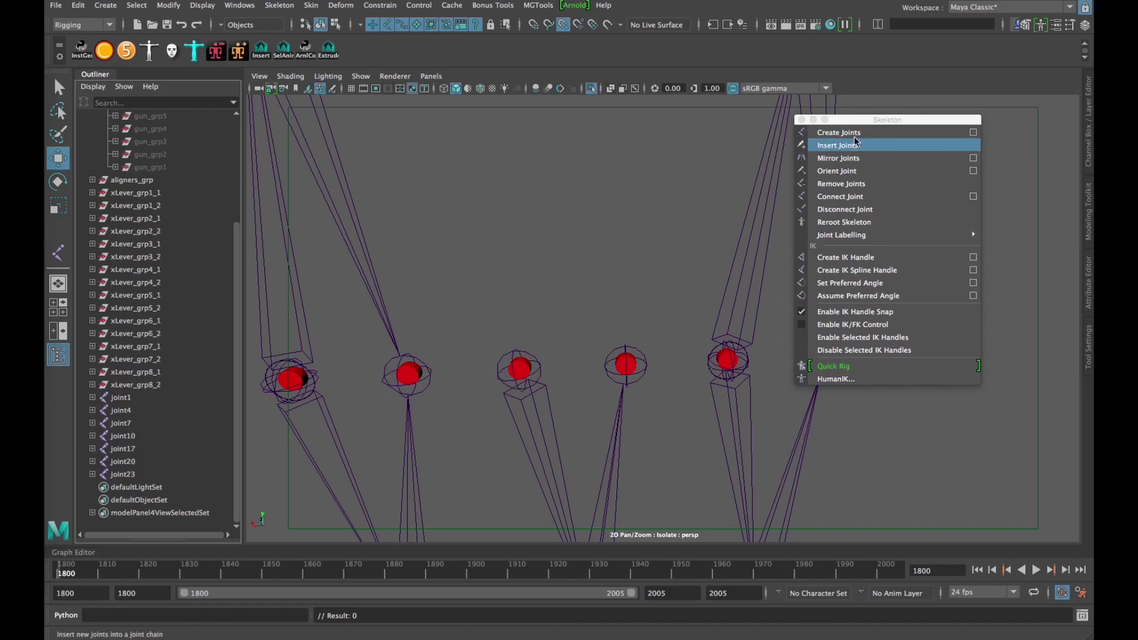
{"action": "scroll", "coordinate": [513, 394], "scroll_direction": "up", "scroll_amount": 2}
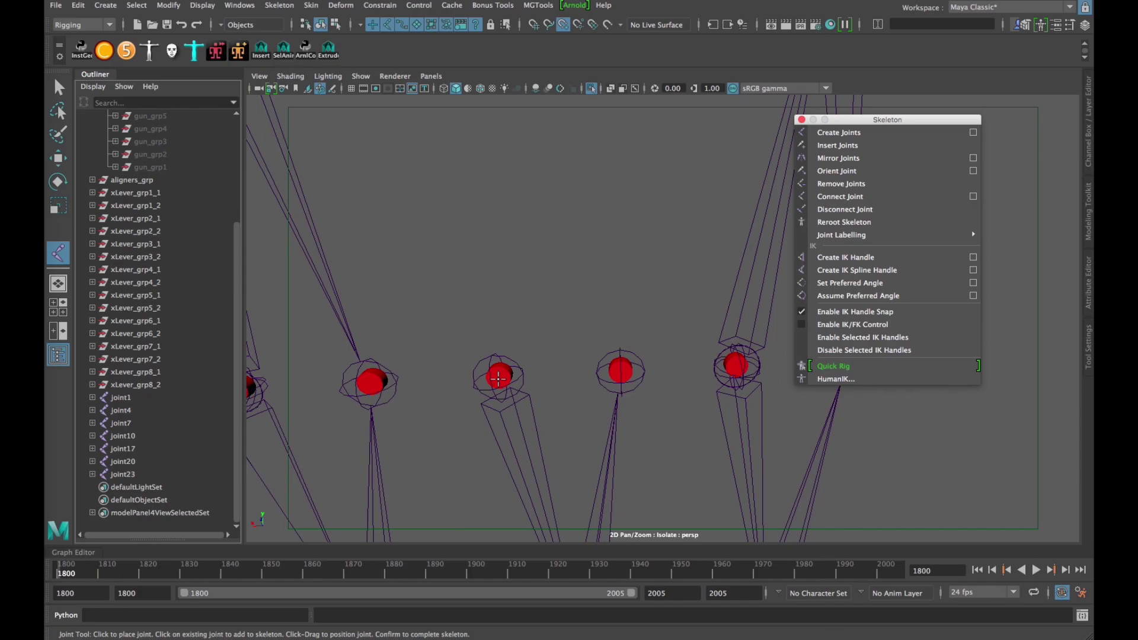
{"action": "left_click", "coordinate": [498, 378]}
{"action": "scroll", "coordinate": [559, 264], "scroll_direction": "down", "scroll_amount": 1}
{"action": "middle_click_drag", "start_coordinate": [559, 265], "coordinate": [566, 433], "text": "alt"}
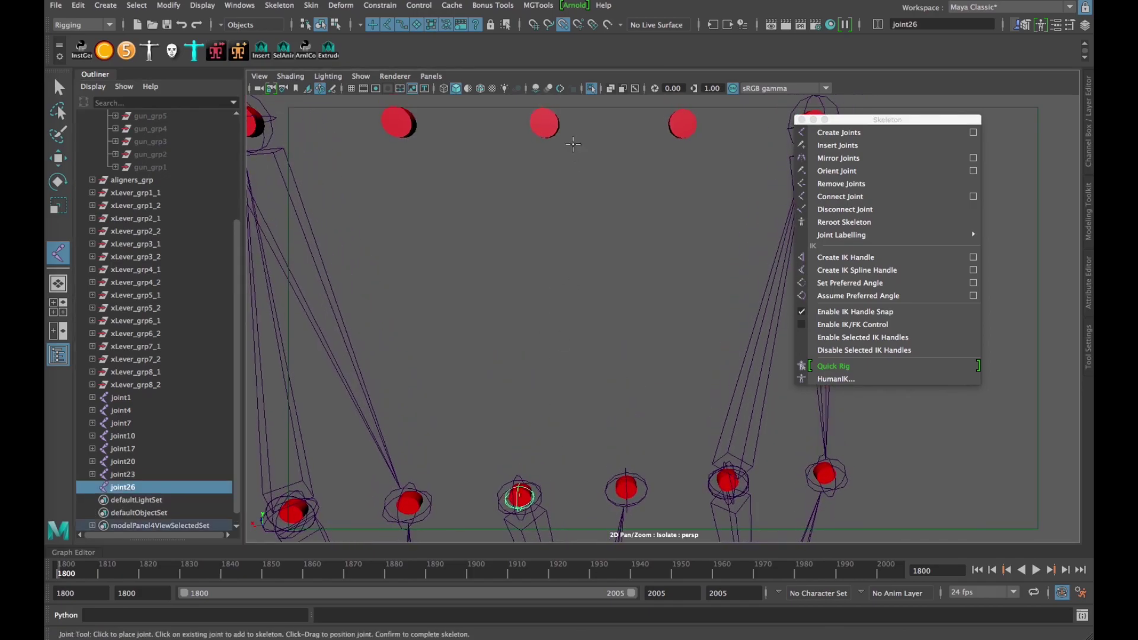
{"action": "left_click", "coordinate": [544, 123]}
{"action": "middle_click_drag", "start_coordinate": [627, 477], "coordinate": [636, 331], "text": "alt"}
{"action": "scroll", "coordinate": [636, 331], "scroll_direction": "up", "scroll_amount": 2}
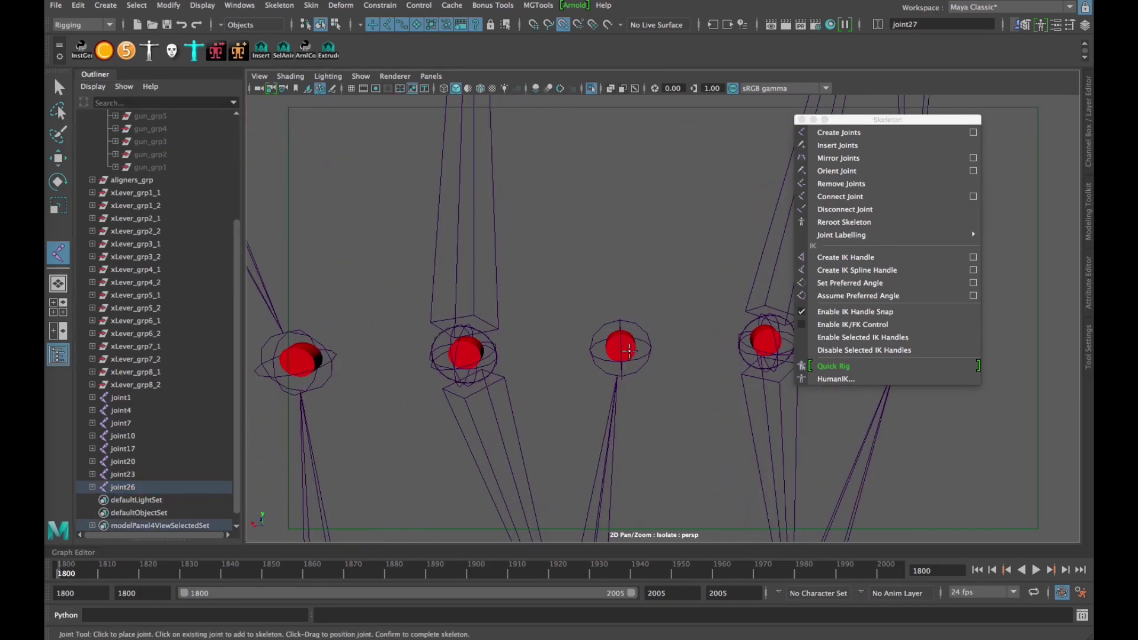
{"action": "left_click", "coordinate": [620, 355]}
{"action": "left_click_drag", "start_coordinate": [599, 358], "coordinate": [588, 362], "text": "alt"}
{"action": "scroll", "coordinate": [588, 362], "scroll_direction": "down", "scroll_amount": 3}
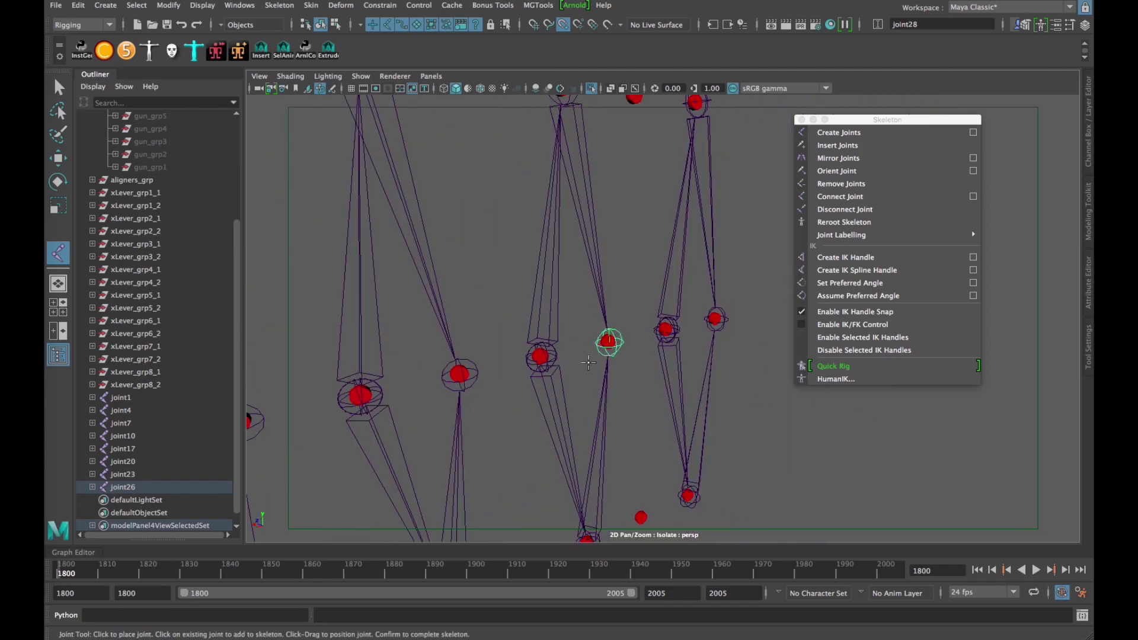
{"action": "scroll", "coordinate": [589, 366], "scroll_direction": "down", "scroll_amount": 3}
{"action": "key", "text": "w"}
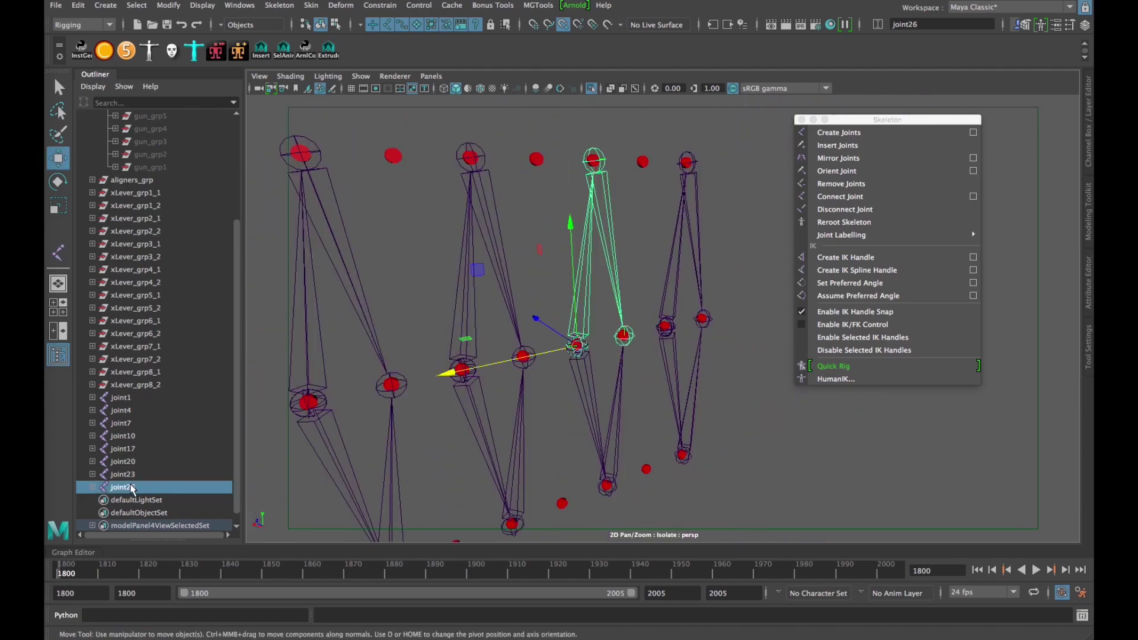
Step: Reorder joint26 in the Outliner so it sits directly below joint10, and check the order of the chains
{"action": "left_click", "coordinate": [121, 423]}
{"action": "left_click", "coordinate": [125, 437]}
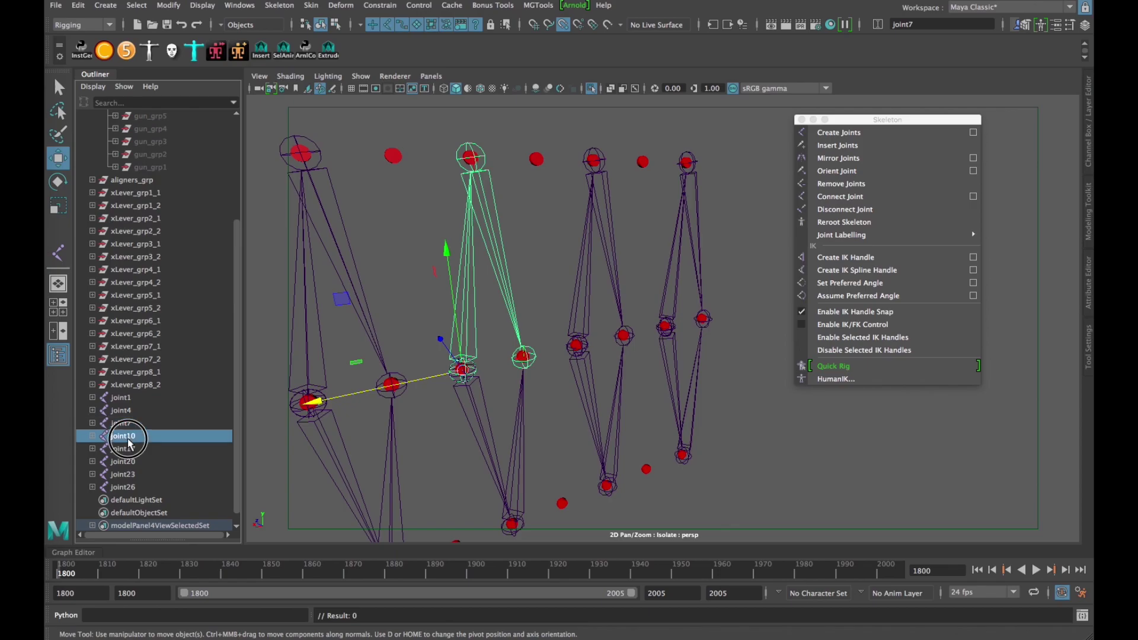
{"action": "left_click_drag", "start_coordinate": [123, 487], "coordinate": [135, 439]}
{"action": "left_click", "coordinate": [134, 464]}
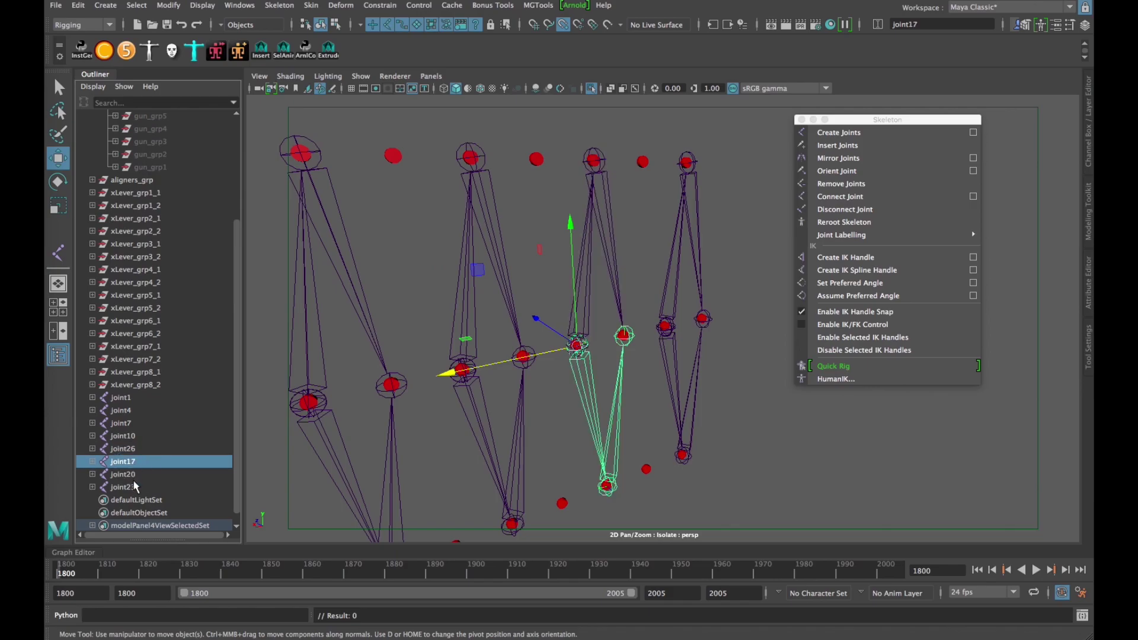
{"action": "left_click", "coordinate": [133, 483]}
Step: Examine the upper and lower joint chains and how they meet at the middle-row aligners
{"action": "right_click_drag", "start_coordinate": [790, 320], "coordinate": [610, 364], "text": "alt"}
{"action": "left_click_drag", "start_coordinate": [610, 365], "coordinate": [574, 373], "text": "alt"}
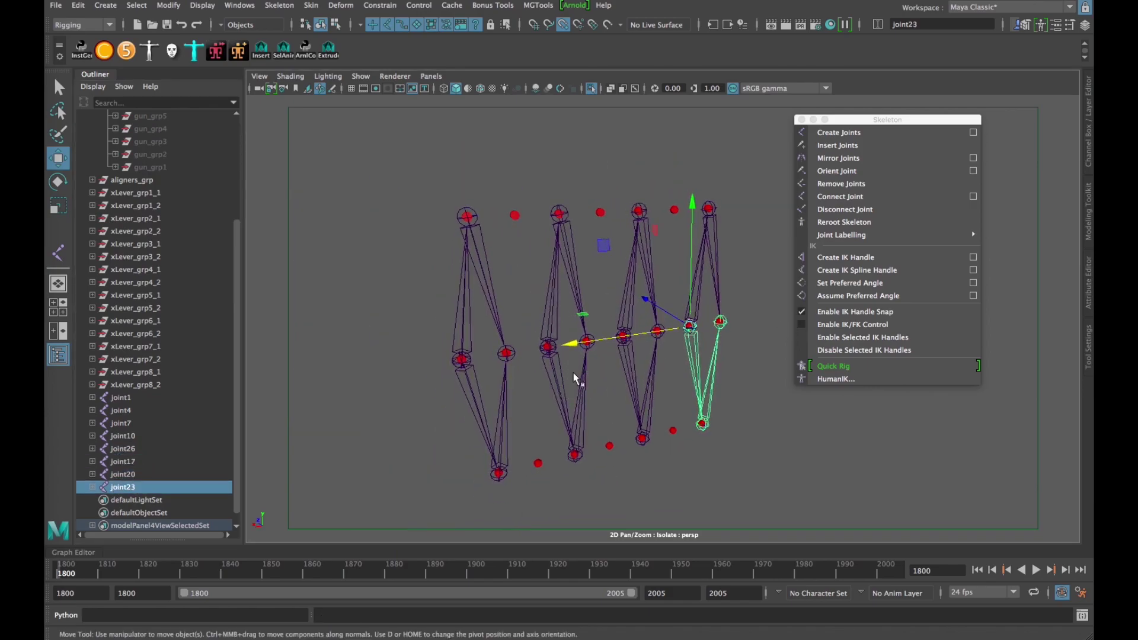
{"action": "middle_click_drag", "start_coordinate": [548, 373], "coordinate": [572, 368], "text": "alt"}
{"action": "left_click_drag", "start_coordinate": [569, 337], "coordinate": [555, 341], "text": "alt"}
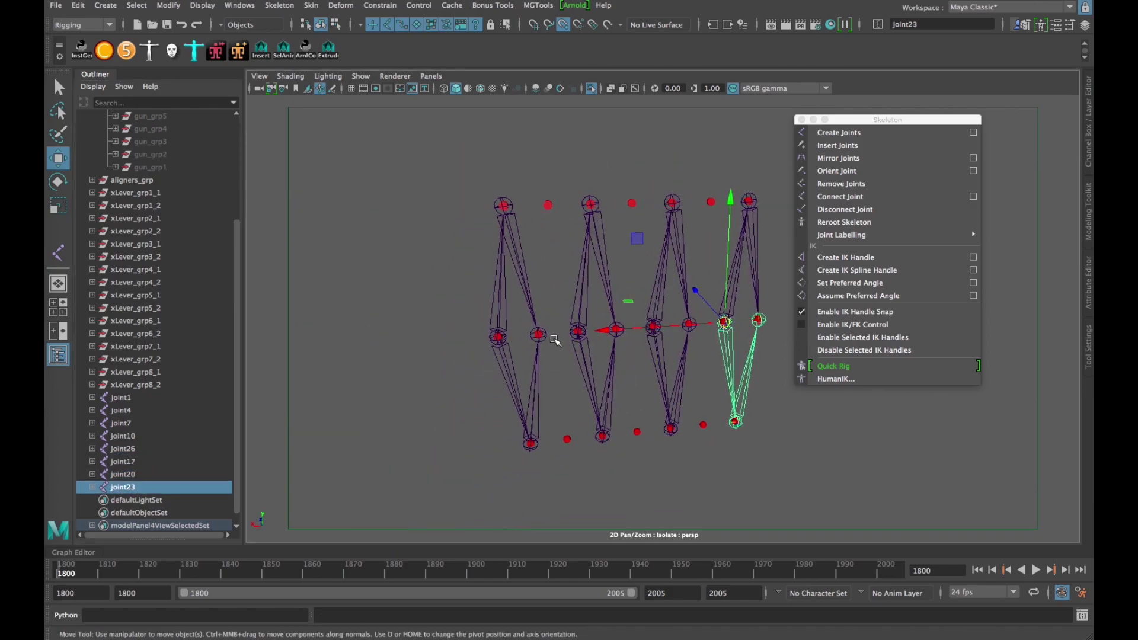
{"action": "middle_click_drag", "start_coordinate": [555, 341], "coordinate": [532, 343], "text": "alt"}
{"action": "left_click_drag", "start_coordinate": [859, 119], "coordinate": [913, 104]}
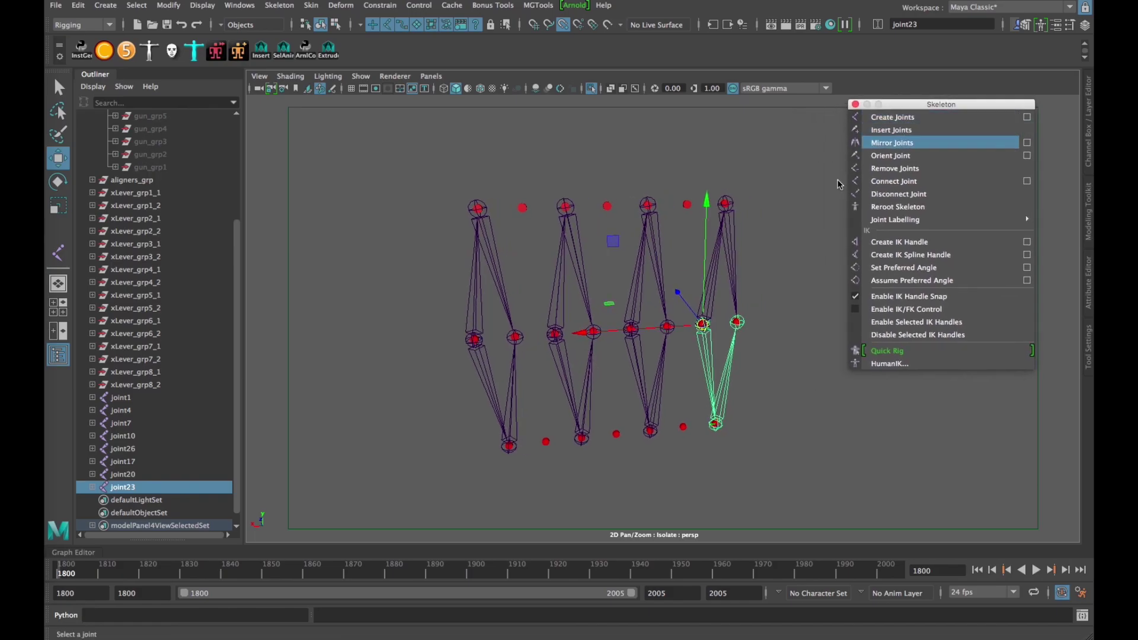
{"action": "left_click", "coordinate": [802, 233]}
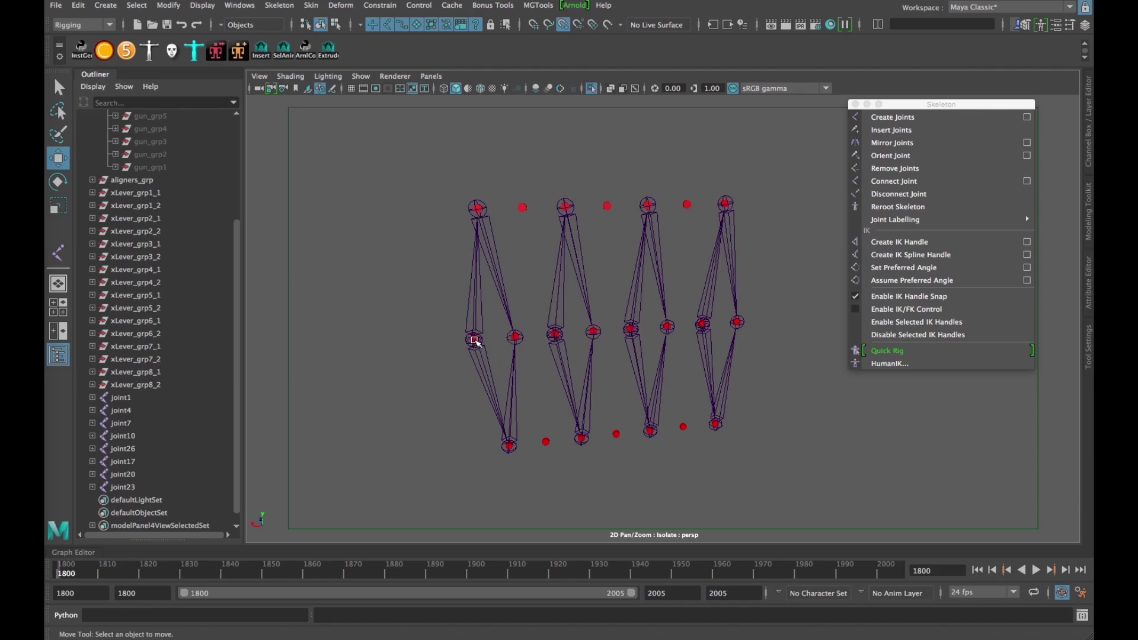
{"action": "left_click_drag", "start_coordinate": [420, 342], "coordinate": [740, 347]}
{"action": "left_click", "coordinate": [754, 347]}
{"action": "scroll", "coordinate": [752, 347], "scroll_direction": "up", "scroll_amount": 4}
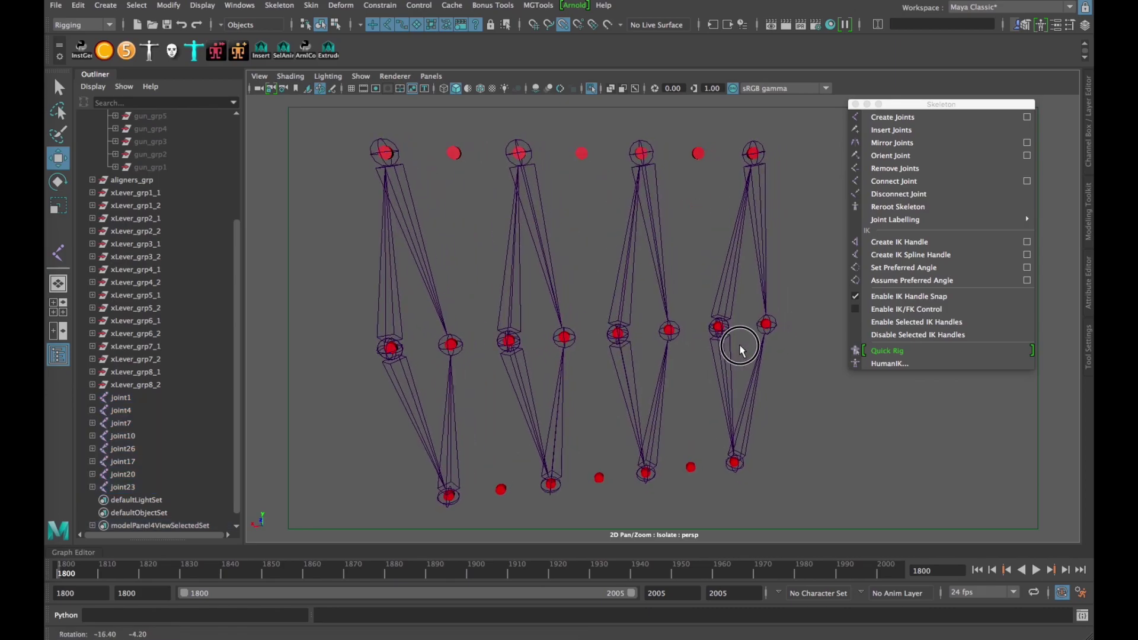
{"action": "left_click", "coordinate": [390, 347]}
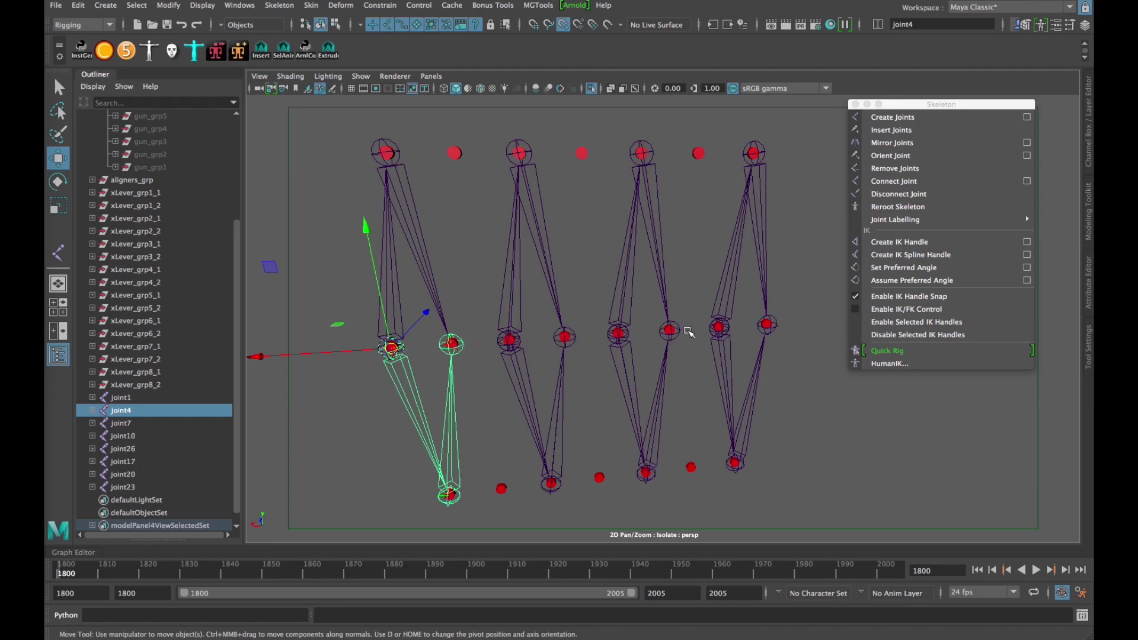
{"action": "left_click", "coordinate": [339, 360]}
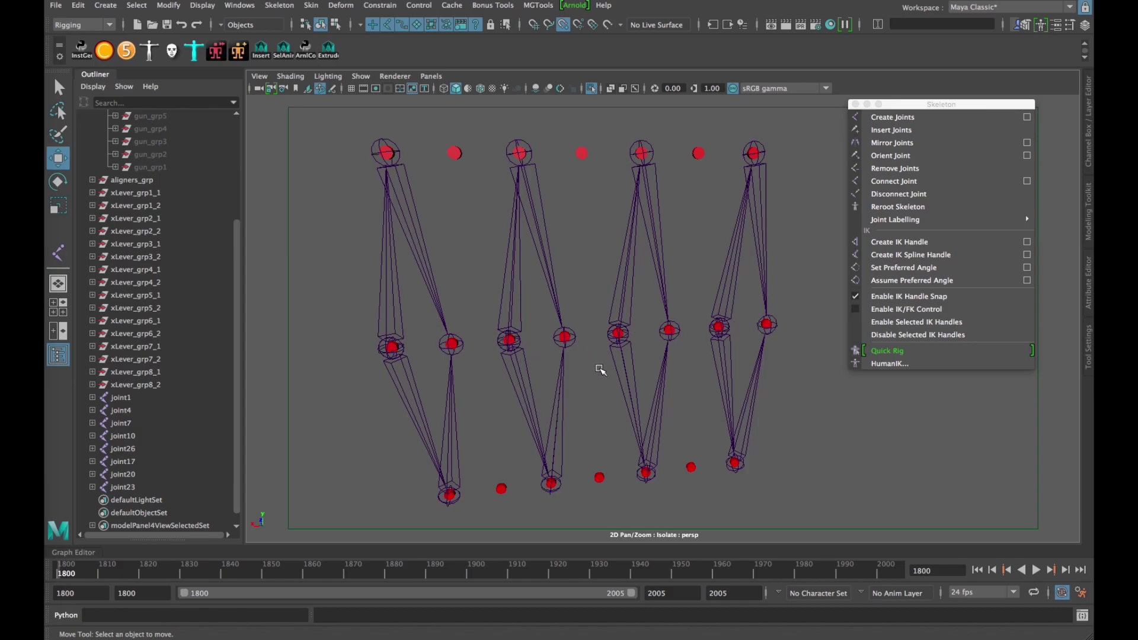
Step: Isolate aligners_grp in the viewport and close the floating Skeleton window
{"action": "left_click", "coordinate": [151, 180]}
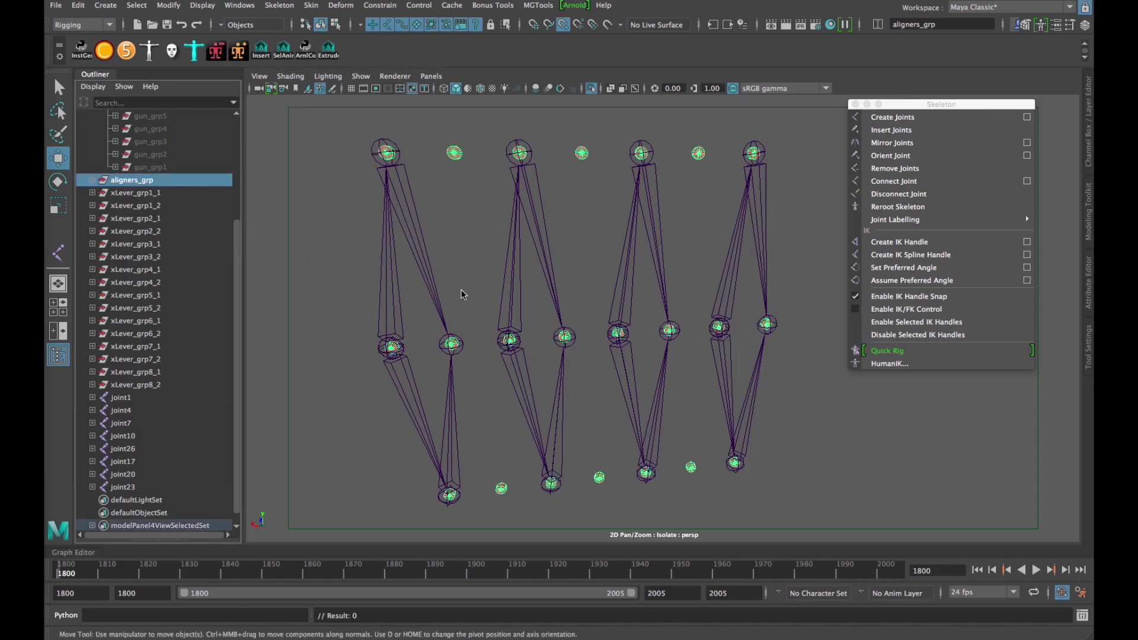
{"action": "key", "text": "ctrl+1"}
{"action": "key", "text": "ctrl+1"}
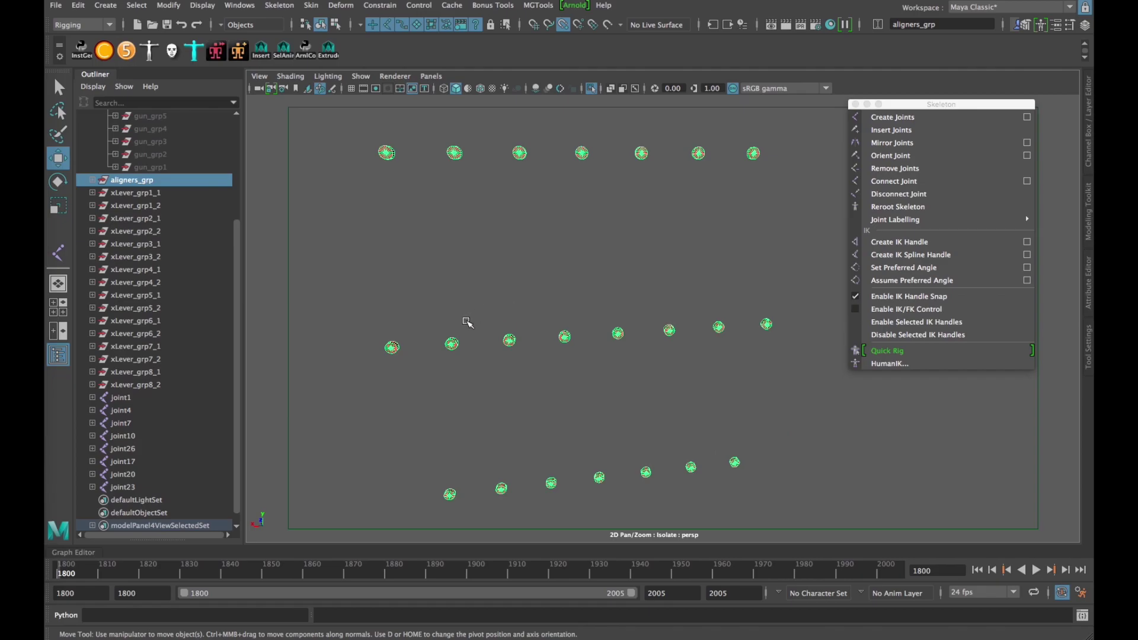
{"action": "left_click", "coordinate": [467, 322]}
{"action": "scroll", "coordinate": [475, 335], "scroll_direction": "up", "scroll_amount": 3}
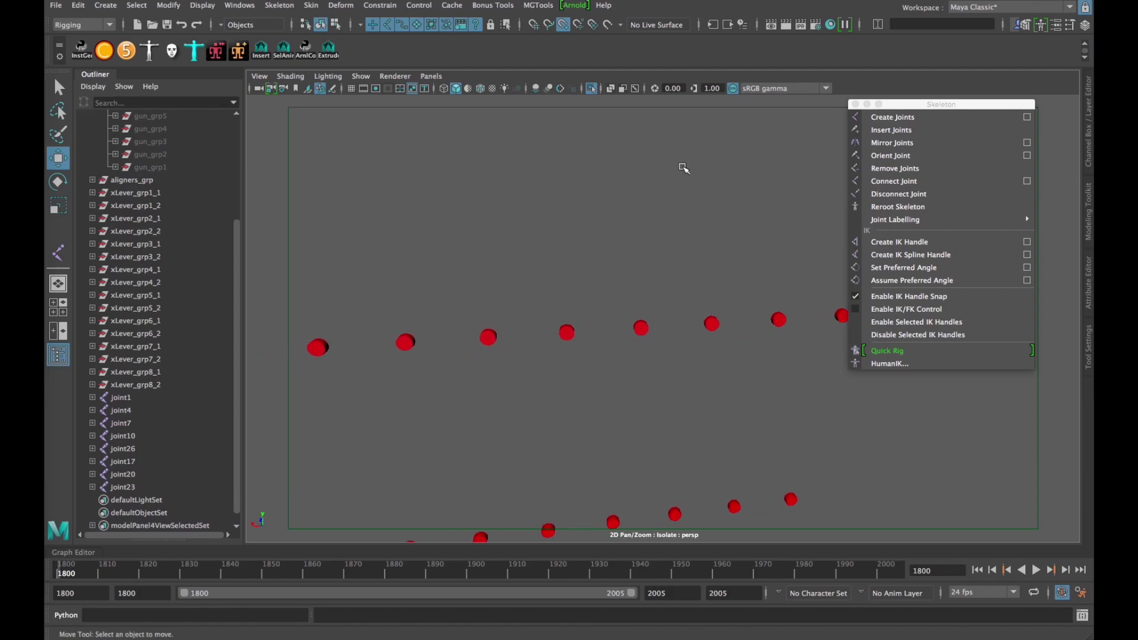
{"action": "left_click", "coordinate": [856, 104]}
{"action": "middle_click_drag", "start_coordinate": [628, 297], "coordinate": [712, 275], "text": "alt"}
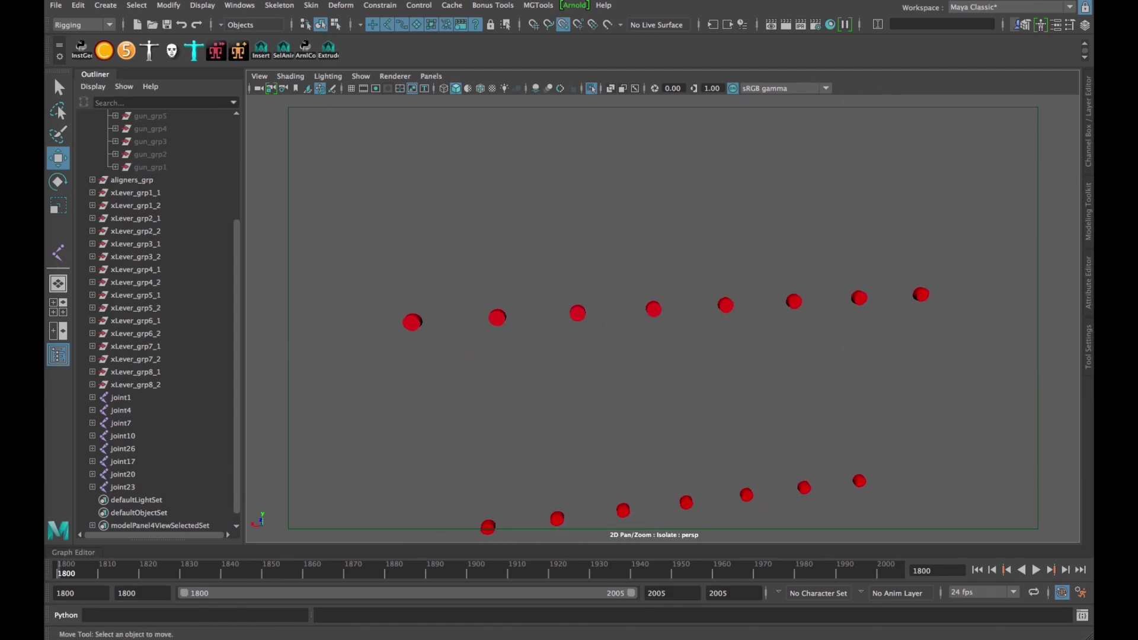
Step: Create a locator and rename it cntrl1
{"action": "left_click", "coordinate": [118, 5]}
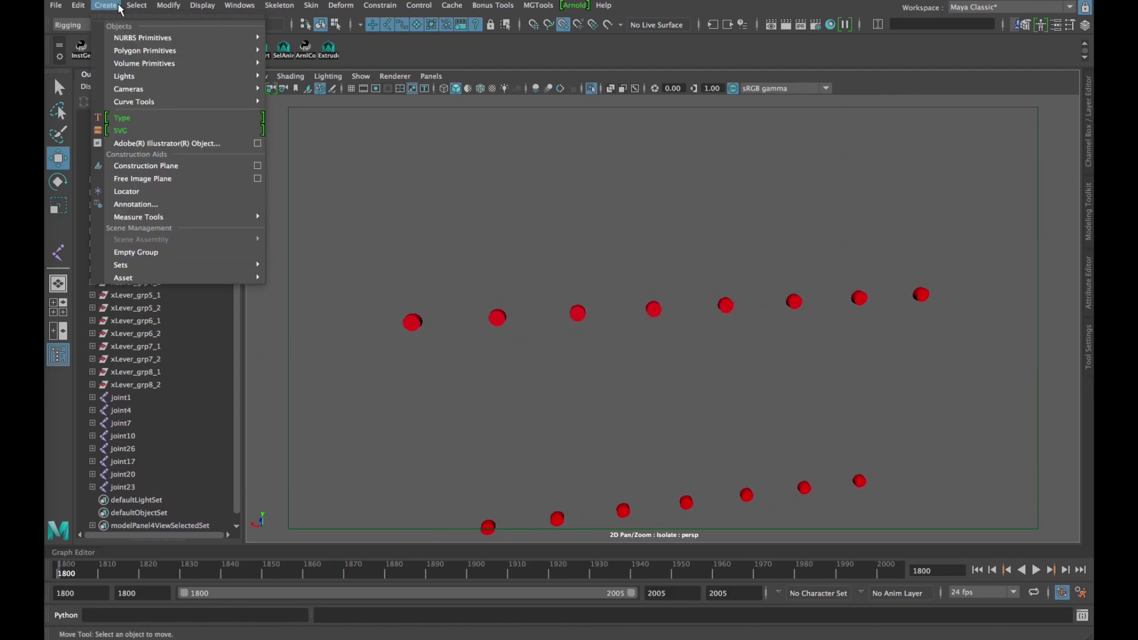
{"action": "left_click", "coordinate": [155, 192]}
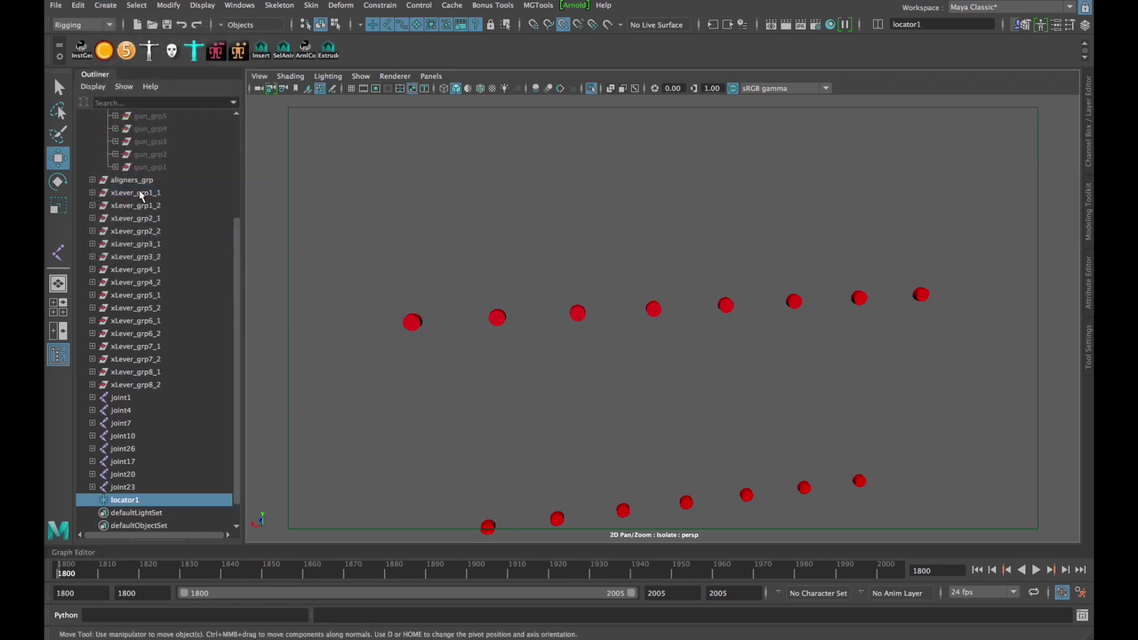
{"action": "double_click", "coordinate": [131, 501]}
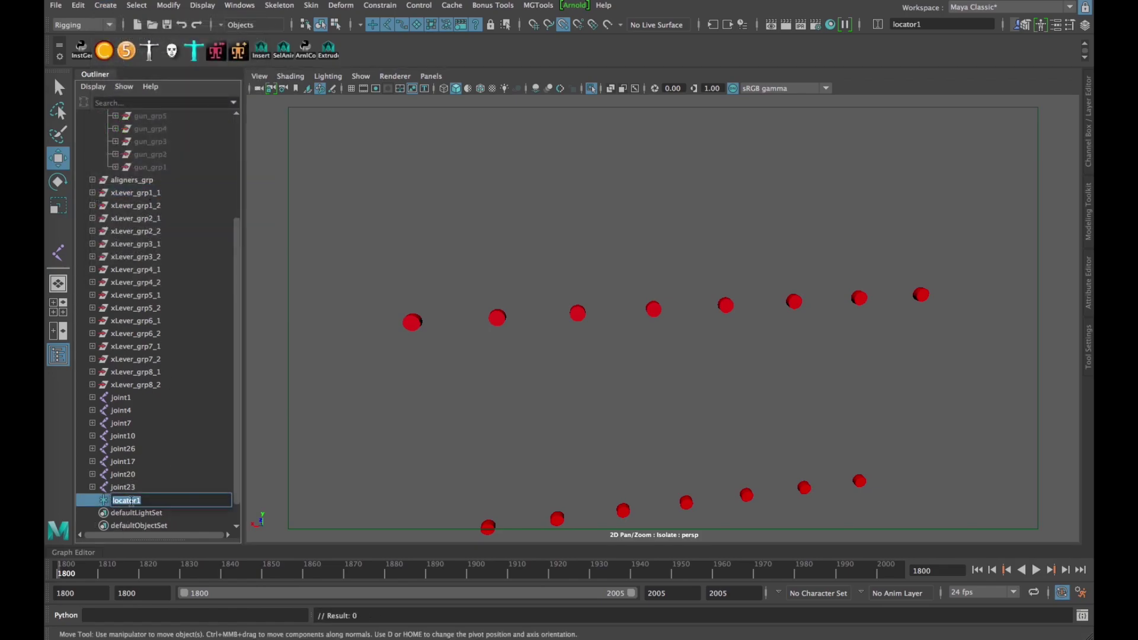
{"action": "type", "text": "contrl1"}
{"action": "key", "text": "Return"}
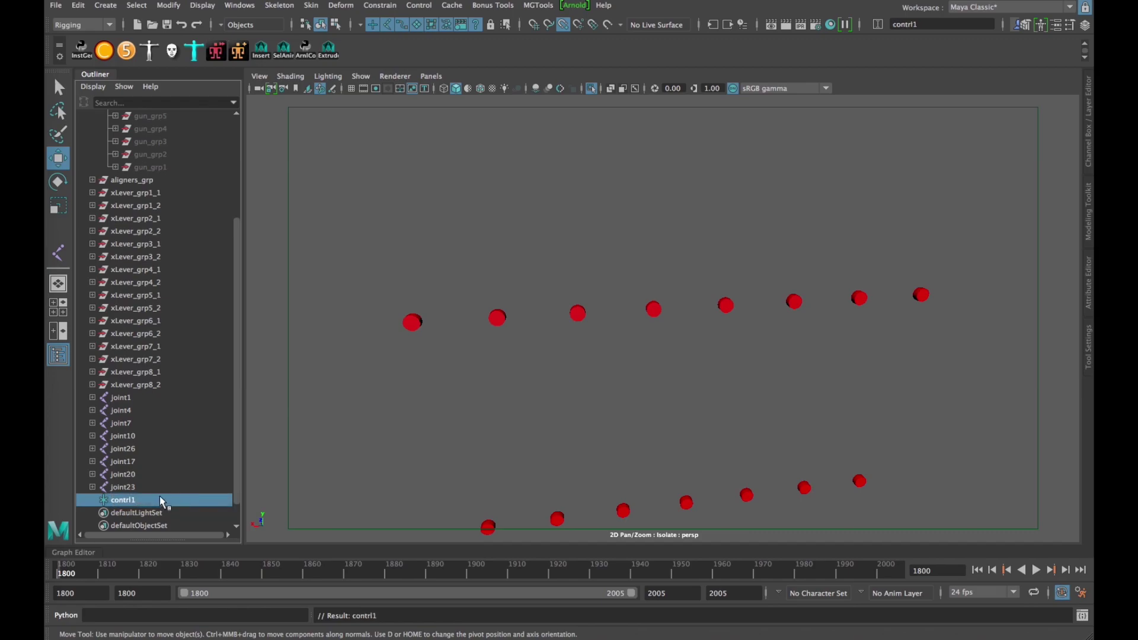
{"action": "double_click", "coordinate": [120, 500]}
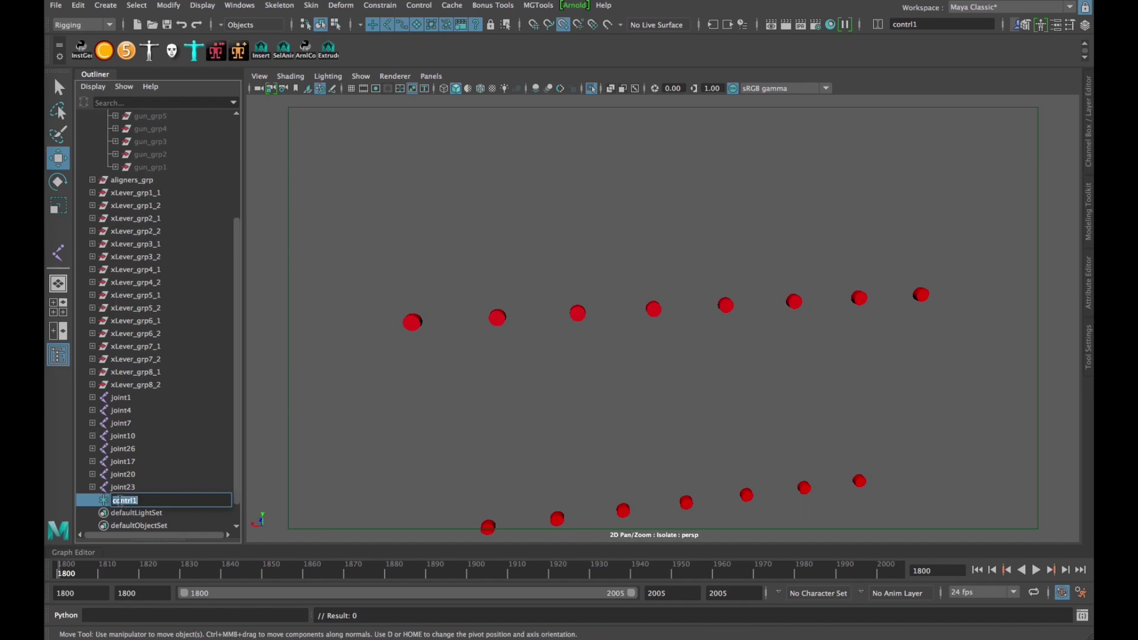
{"action": "left_click", "coordinate": [120, 500]}
{"action": "key", "text": "BackSpace"}
{"action": "key", "text": "Return"}
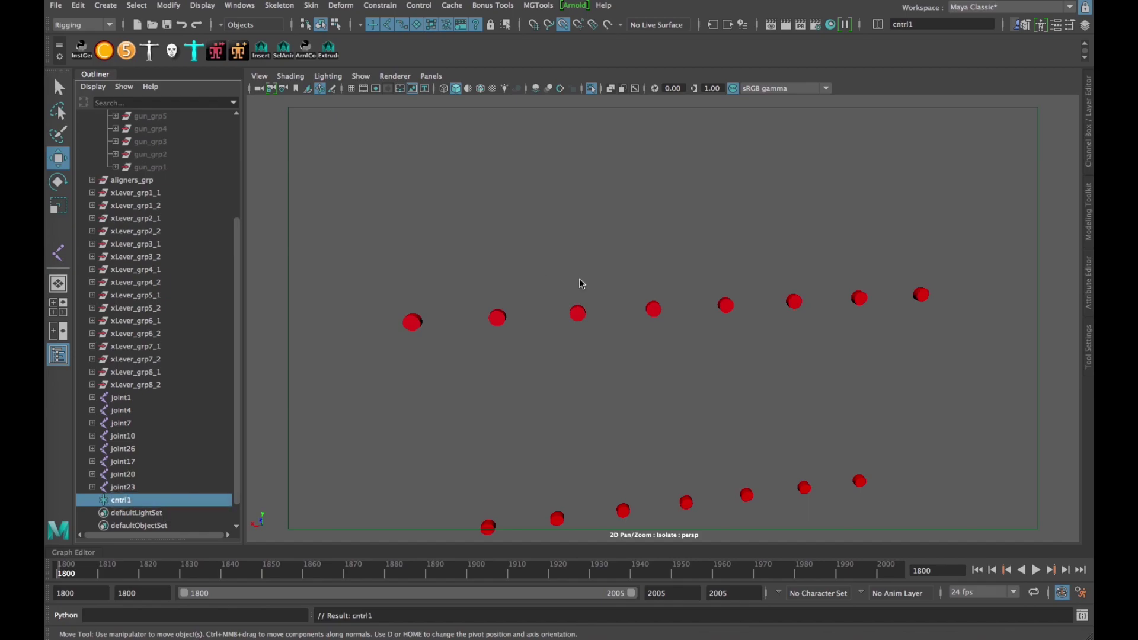
Step: Raise cntrl1 to the height of the middle row and snap it onto the first middle-row aligner
{"action": "scroll", "coordinate": [570, 334], "scroll_direction": "down", "scroll_amount": 10}
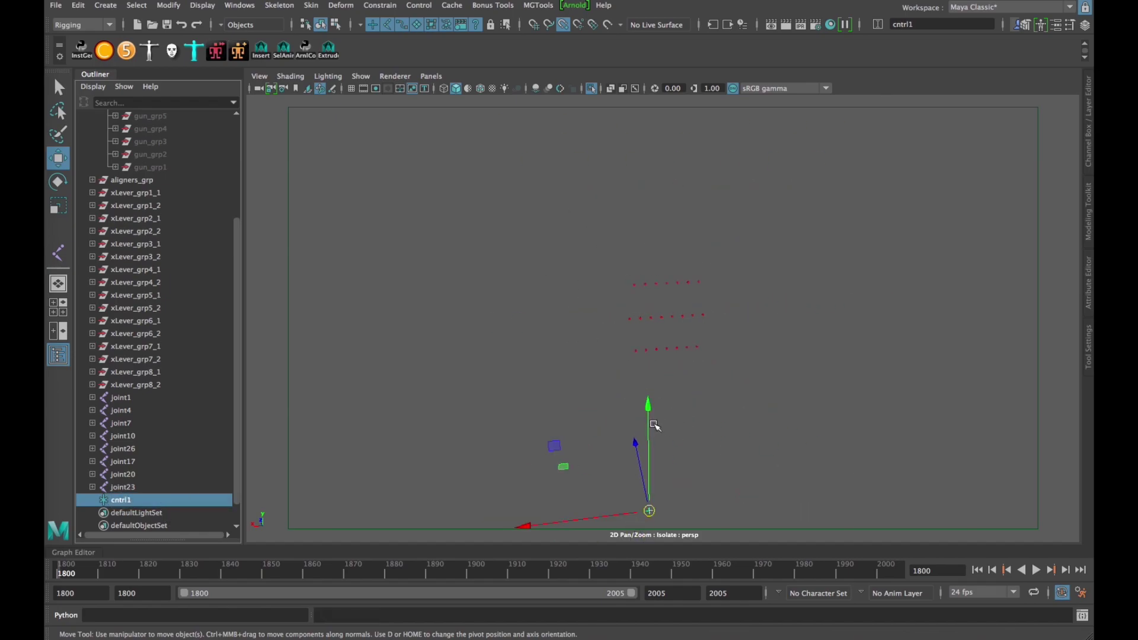
{"action": "left_click_drag", "start_coordinate": [649, 442], "coordinate": [649, 342]}
{"action": "scroll", "coordinate": [661, 346], "scroll_direction": "up", "scroll_amount": 10}
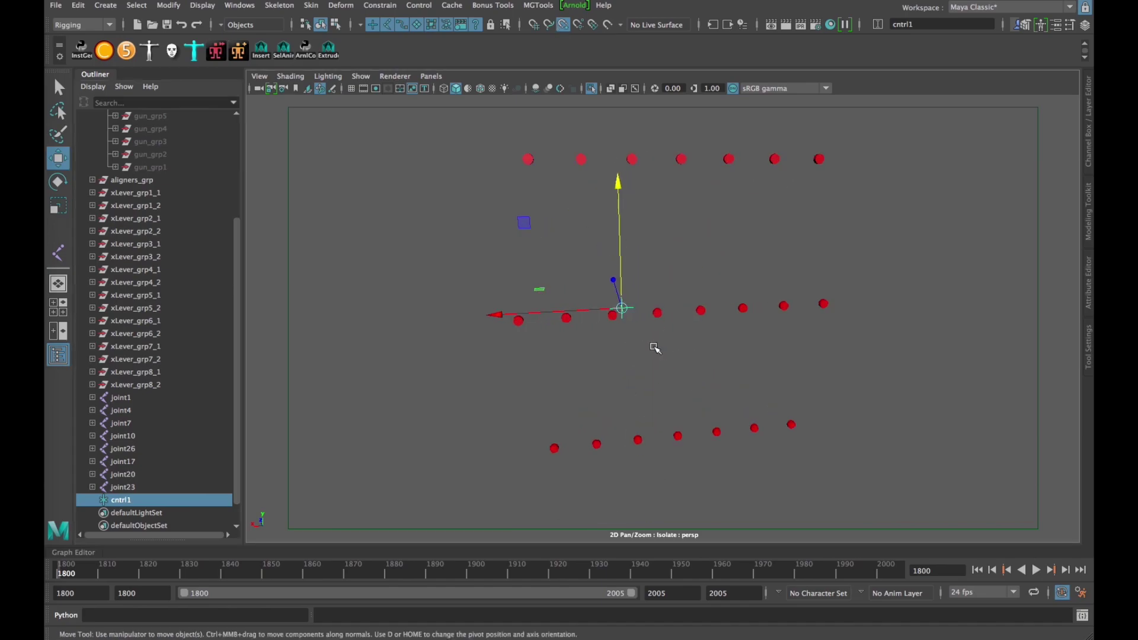
{"action": "left_click_drag", "start_coordinate": [568, 337], "coordinate": [751, 310], "text": "alt"}
{"action": "scroll", "coordinate": [751, 310], "scroll_direction": "up", "scroll_amount": 3}
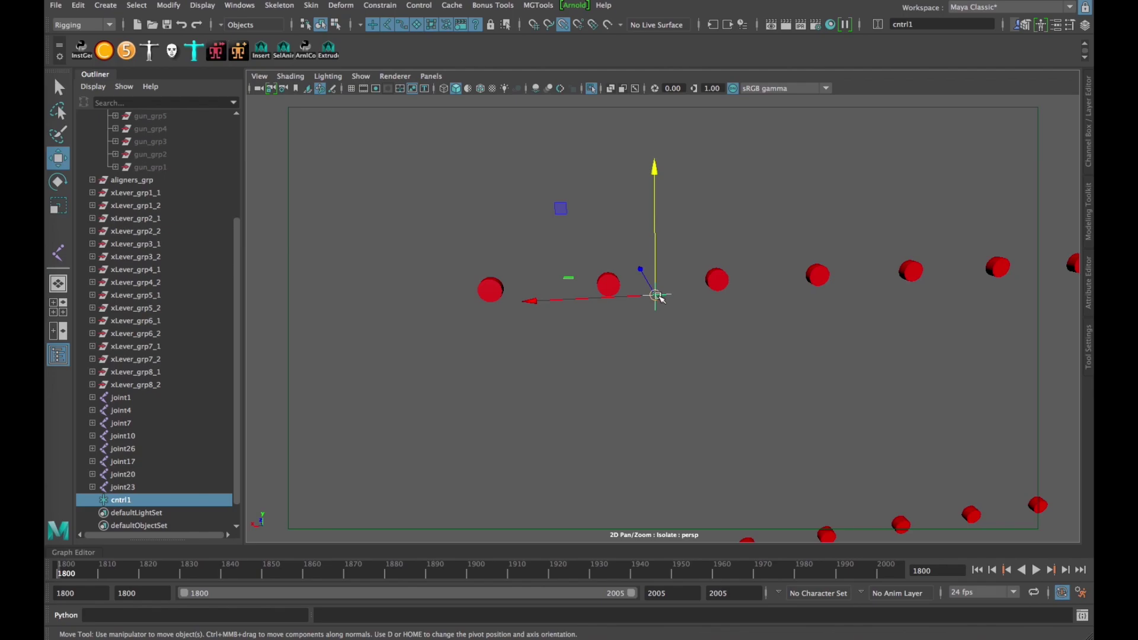
{"action": "left_click_drag", "start_coordinate": [656, 294], "coordinate": [490, 289]}
{"action": "left_click_drag", "start_coordinate": [610, 338], "coordinate": [631, 367], "text": "alt"}
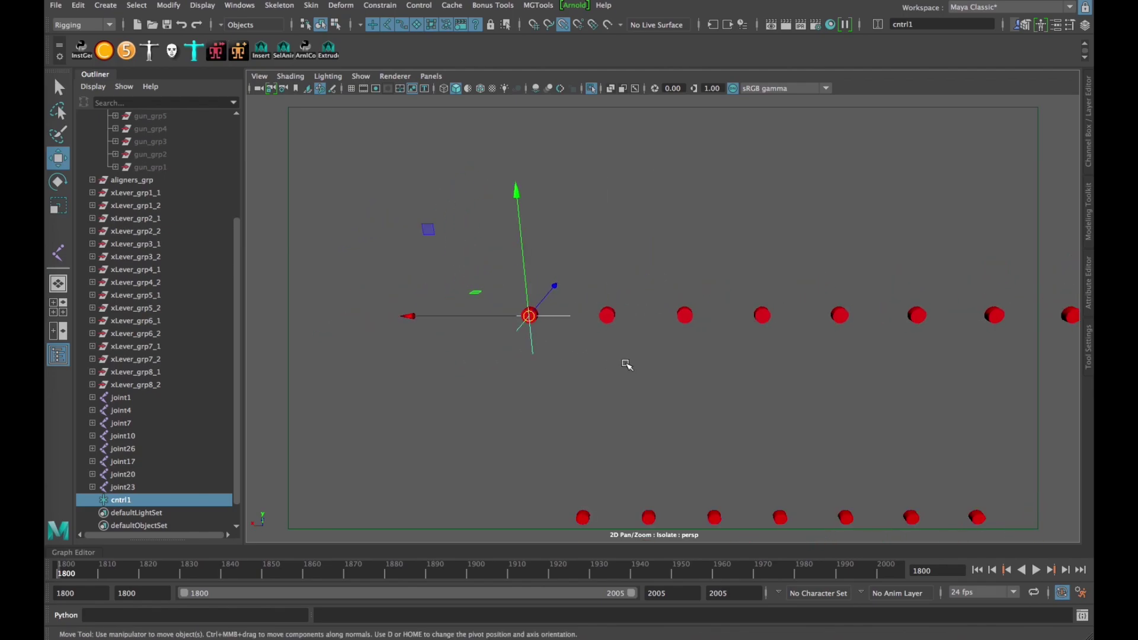
Step: Duplicate the locator as cntrl2 and cntrl3, snapping them onto the second and third middle-row aligners
{"action": "key", "text": "ctrl+d"}
{"action": "scroll", "coordinate": [531, 332], "scroll_direction": "up", "scroll_amount": 2}
{"action": "left_click_drag", "start_coordinate": [504, 314], "coordinate": [595, 315]}
{"action": "middle_click_drag", "start_coordinate": [630, 358], "coordinate": [572, 383], "text": "alt"}
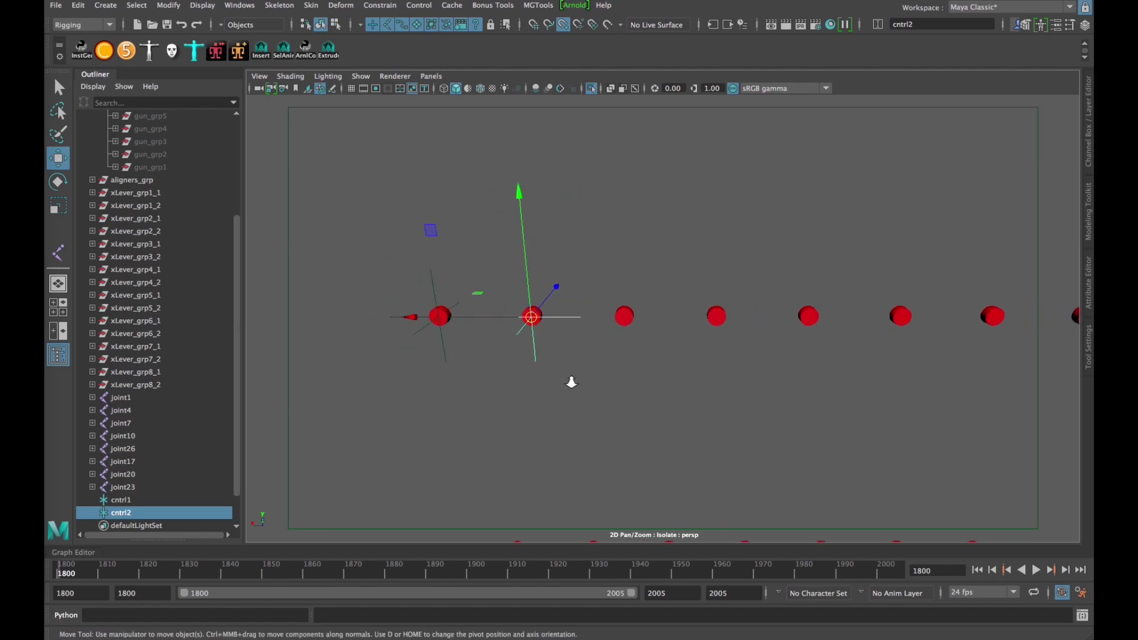
{"action": "scroll", "coordinate": [571, 383], "scroll_direction": "up", "scroll_amount": 2}
{"action": "key", "text": "ctrl+d"}
{"action": "left_click_drag", "start_coordinate": [479, 316], "coordinate": [608, 317]}
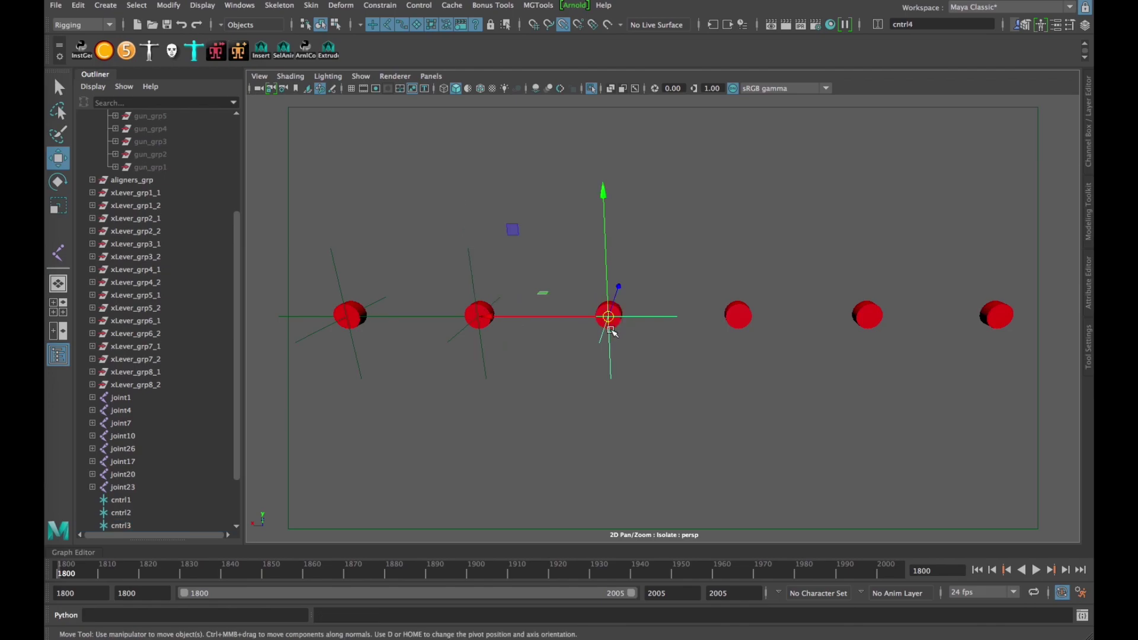
{"action": "key", "text": "ctrl+z"}
{"action": "key", "text": "ctrl+d"}
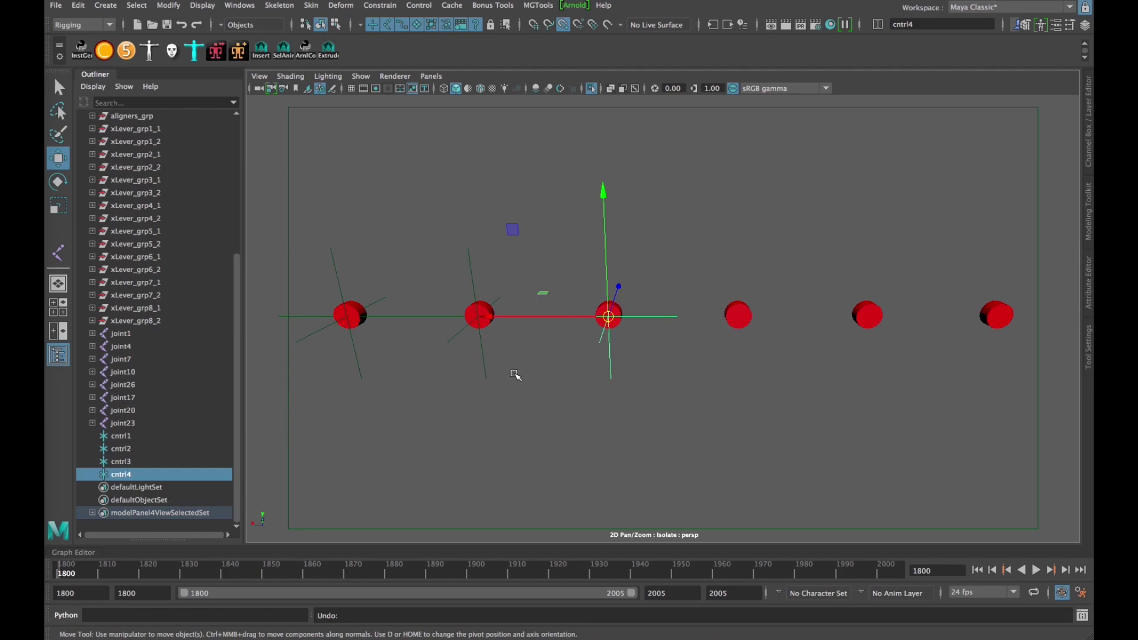
{"action": "key", "text": "ctrl+z"}
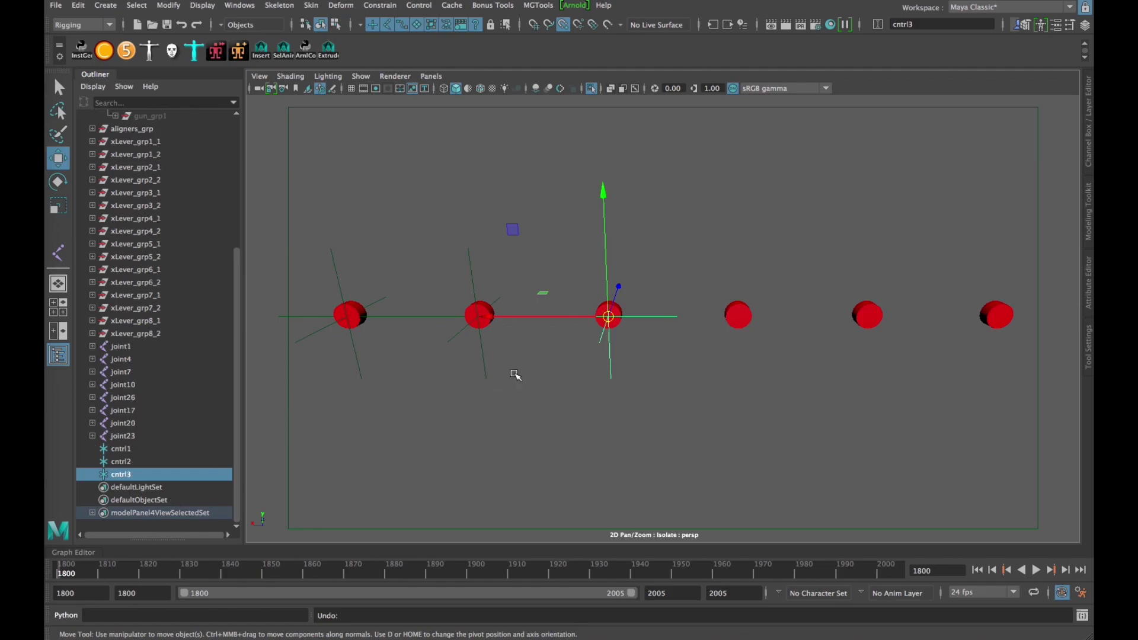
Step: Duplicate the locator as cntrl4 and cntrl5, snapping them onto the fourth and fifth middle-row aligners
{"action": "key", "text": "ctrl+d"}
{"action": "left_click_drag", "start_coordinate": [617, 290], "coordinate": [741, 323]}
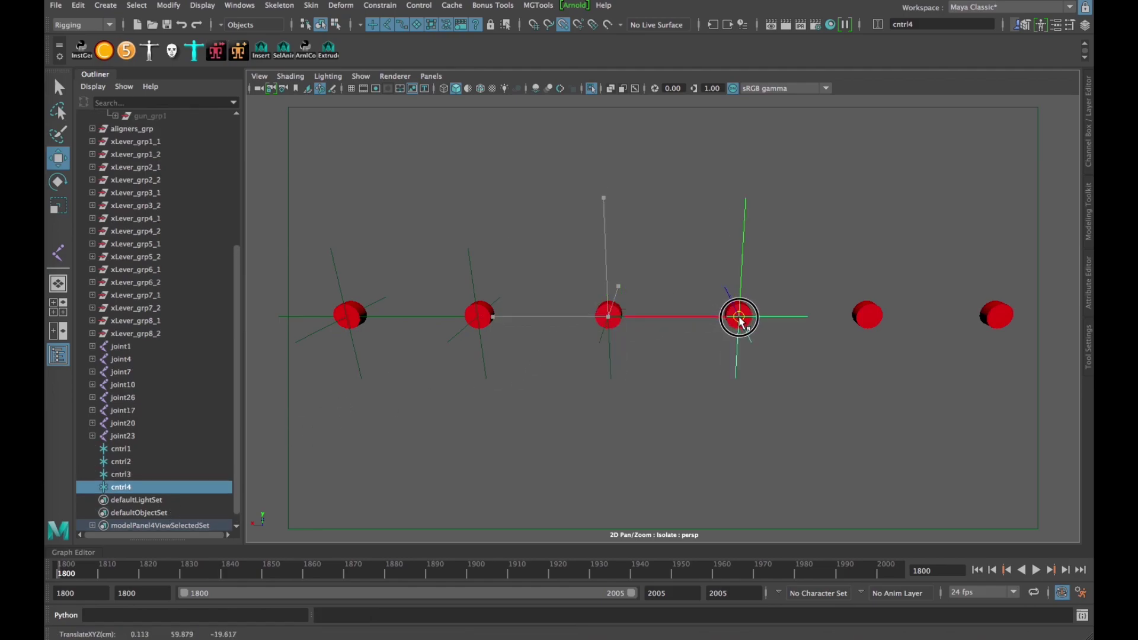
{"action": "middle_click_drag", "start_coordinate": [751, 339], "coordinate": [534, 356]}
{"action": "key", "text": "ctrl+d"}
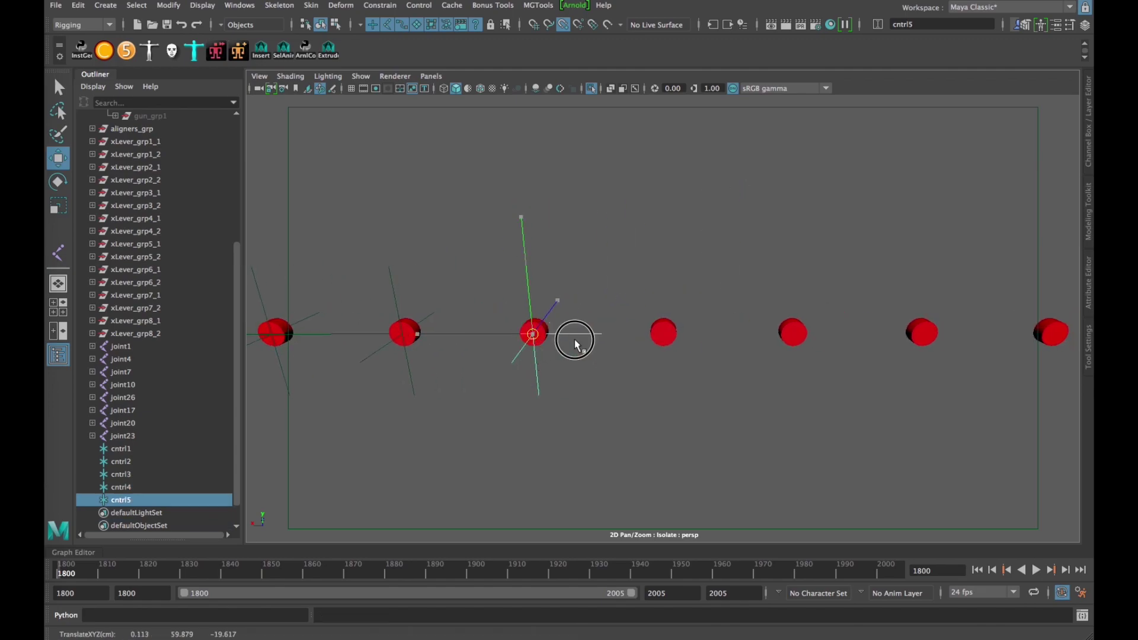
{"action": "left_click_drag", "start_coordinate": [575, 341], "coordinate": [666, 340]}
{"action": "middle_click_drag", "start_coordinate": [666, 341], "coordinate": [471, 366]}
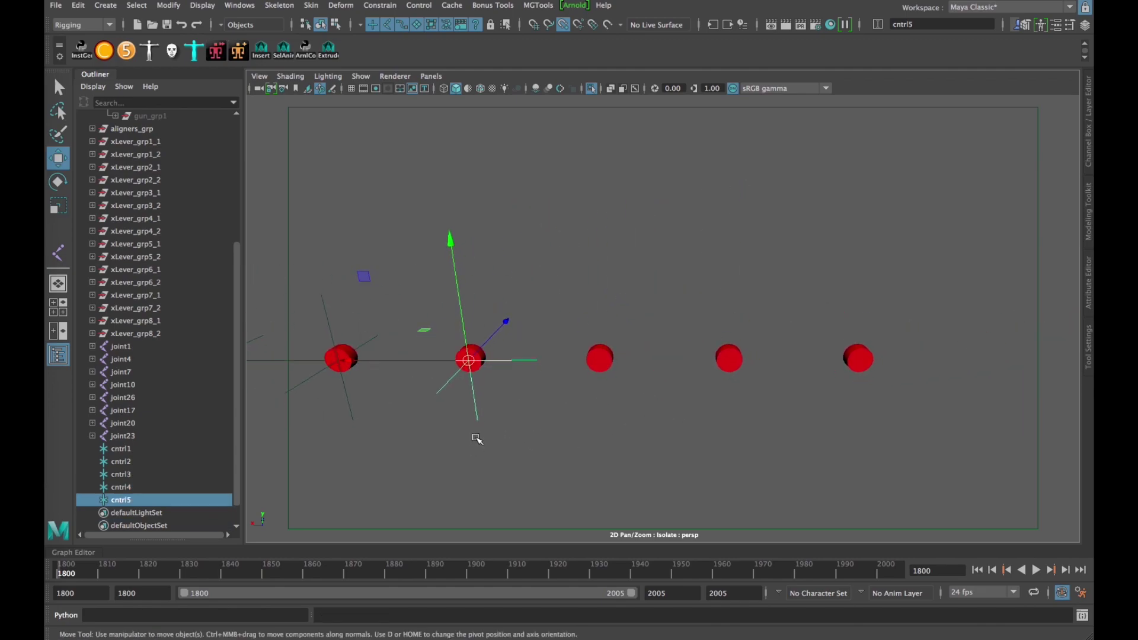
Step: Duplicate the locator as cntrl6 and cntrl7, snapping them onto the sixth and seventh middle-row aligners
{"action": "key", "text": "ctrl+d"}
{"action": "left_click_drag", "start_coordinate": [469, 361], "coordinate": [600, 368]}
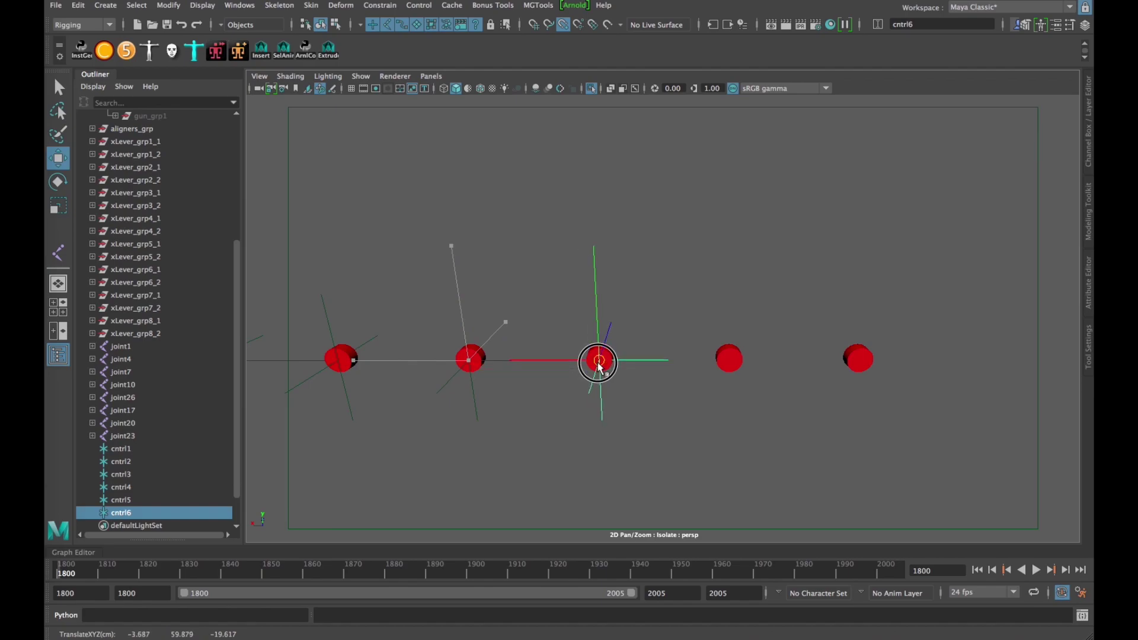
{"action": "middle_click_drag", "start_coordinate": [600, 368], "coordinate": [474, 358]}
{"action": "key", "text": "ctrl+d"}
{"action": "left_click_drag", "start_coordinate": [474, 355], "coordinate": [607, 351]}
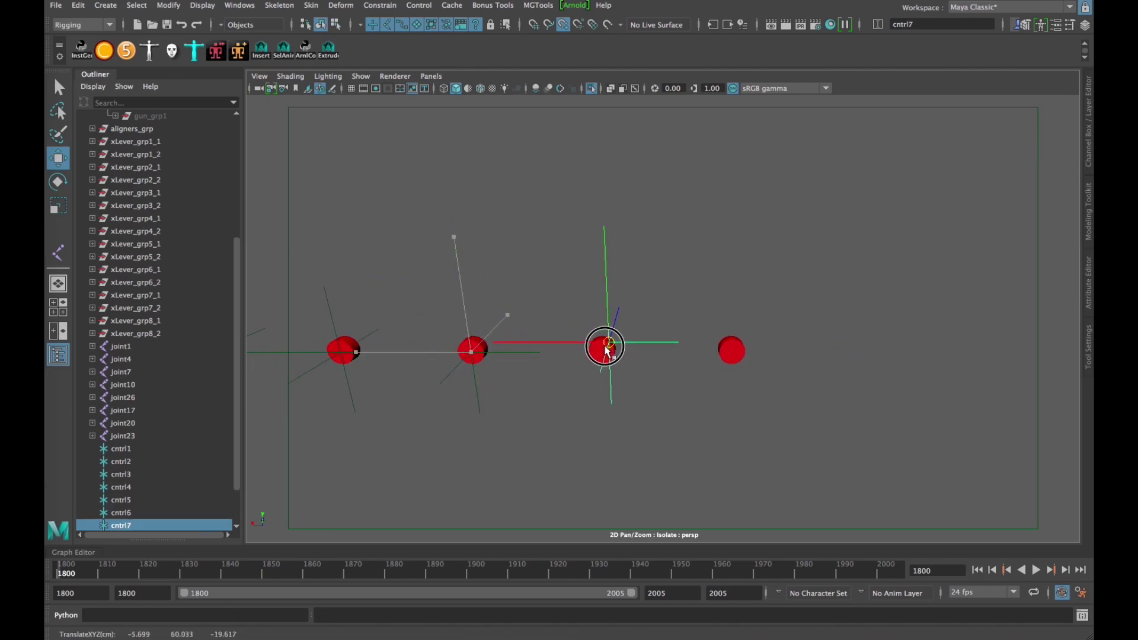
{"action": "middle_click_drag", "start_coordinate": [624, 446], "coordinate": [541, 452]}
Step: Duplicate the locator as cntrl8, snap it onto the eighth middle-row aligner, and turn off point snapping
{"action": "key", "text": "ctrl+d"}
{"action": "left_click_drag", "start_coordinate": [522, 365], "coordinate": [648, 356]}
{"action": "scroll", "coordinate": [617, 399], "scroll_direction": "down", "scroll_amount": 2}
{"action": "middle_click_drag", "start_coordinate": [617, 399], "coordinate": [677, 392]}
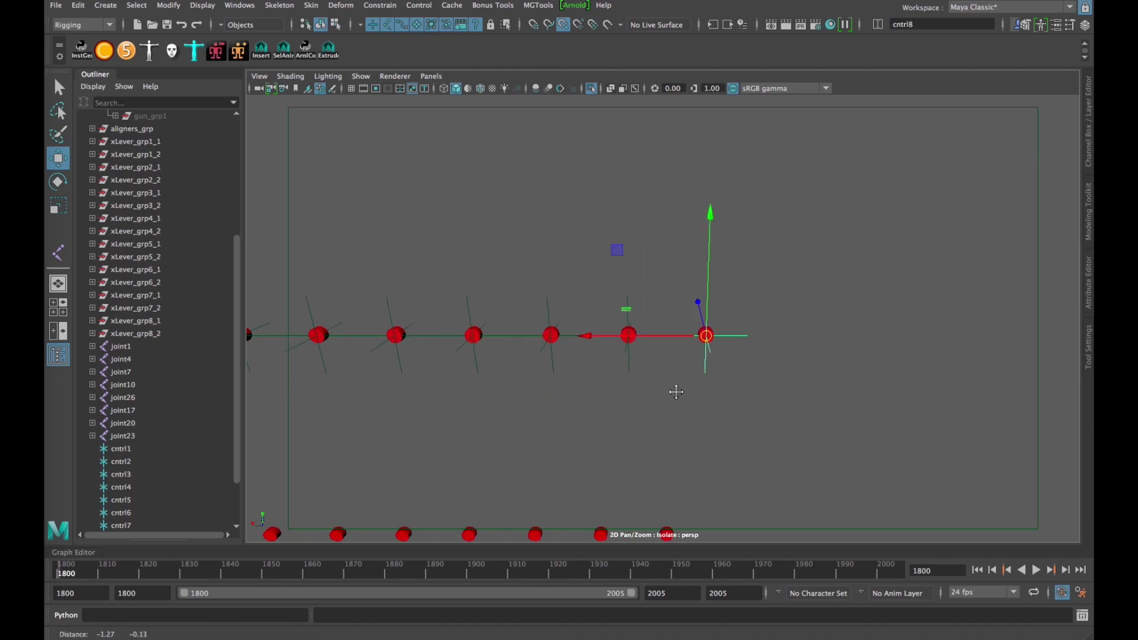
{"action": "scroll", "coordinate": [663, 385], "scroll_direction": "down", "scroll_amount": 2}
{"action": "left_click_drag", "start_coordinate": [650, 382], "coordinate": [678, 373], "text": "alt"}
{"action": "left_click", "coordinate": [563, 26]}
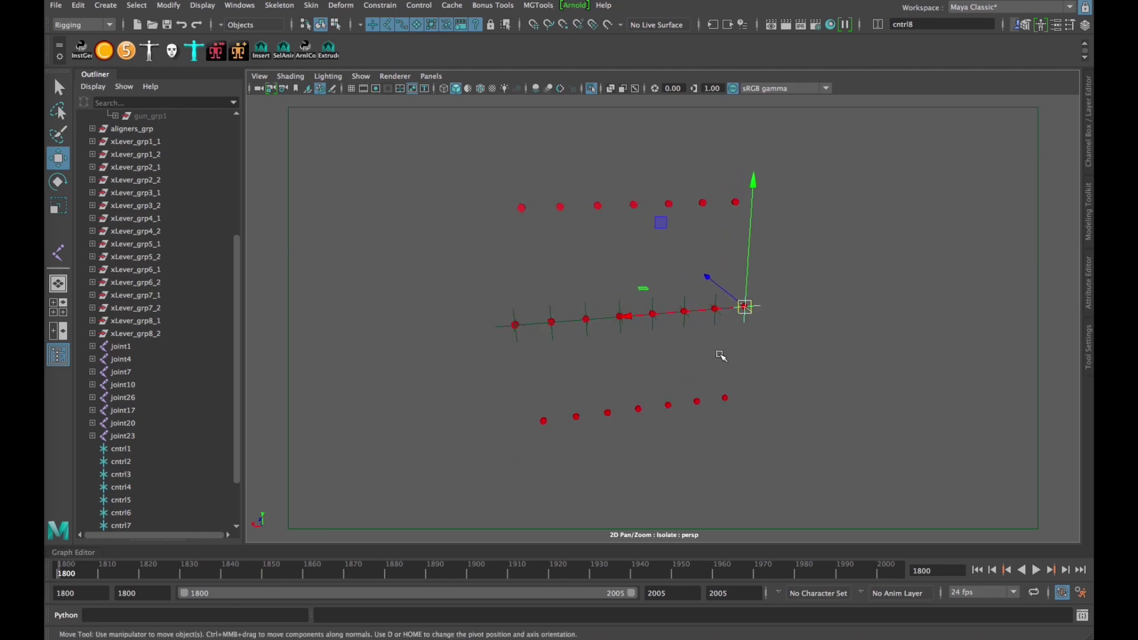
{"action": "scroll", "coordinate": [722, 356], "scroll_direction": "up", "scroll_amount": 2}
{"action": "scroll", "coordinate": [118, 489], "scroll_direction": "down", "scroll_amount": 2}
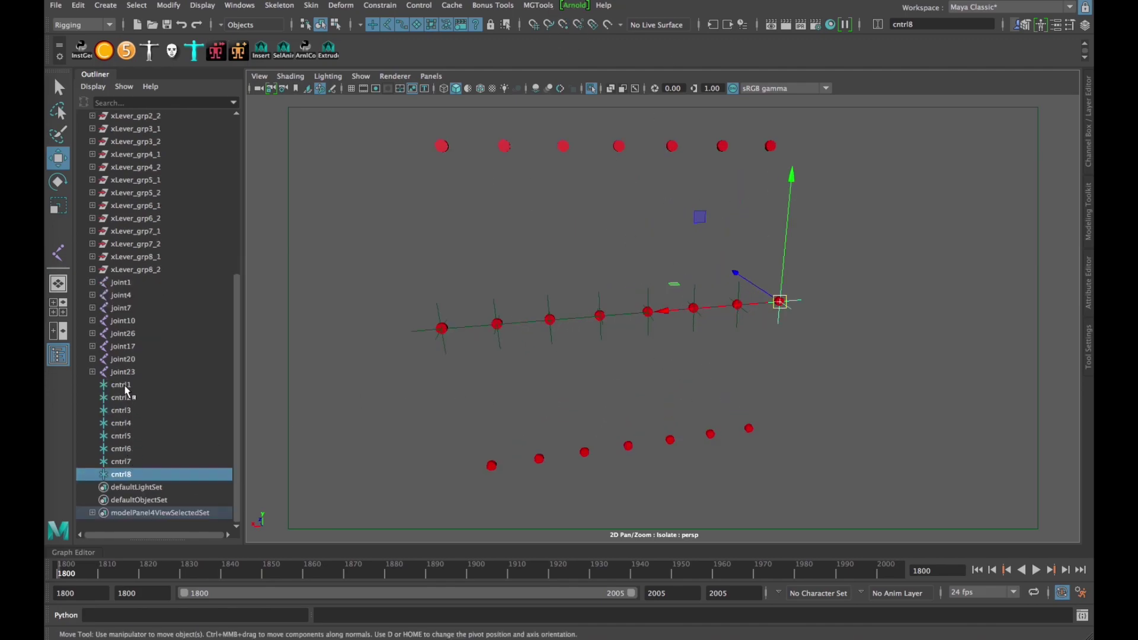
Step: Group the locators cntrl1 through cntrl8 and center the new group's pivot
{"action": "left_click", "coordinate": [123, 386]}
{"action": "left_click", "coordinate": [131, 475], "text": "shift"}
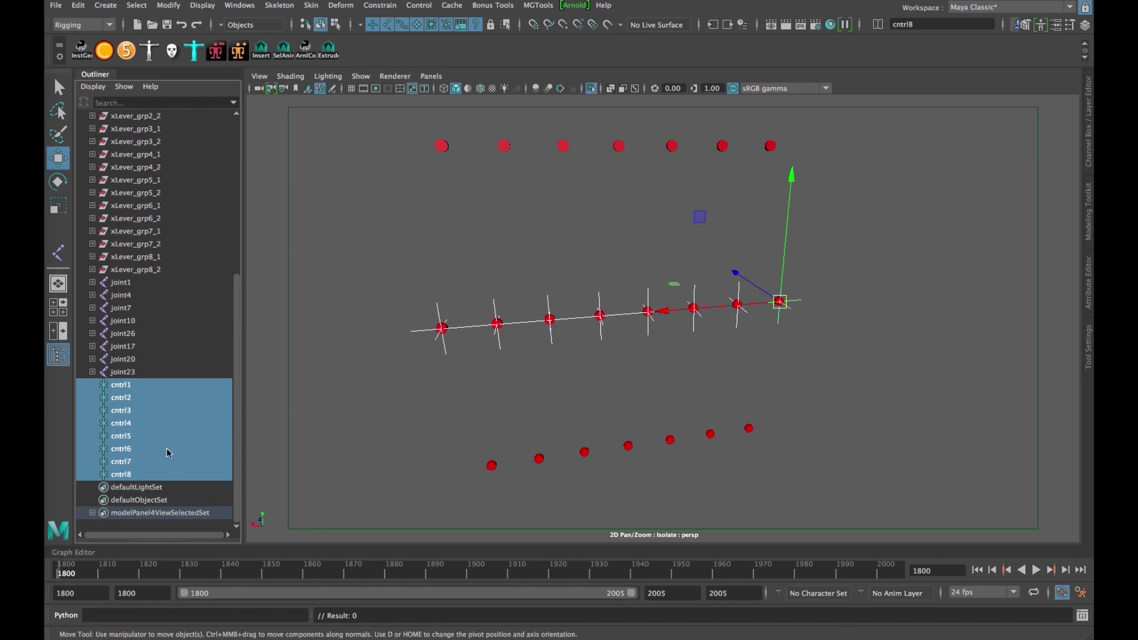
{"action": "key", "text": "ctrl+g"}
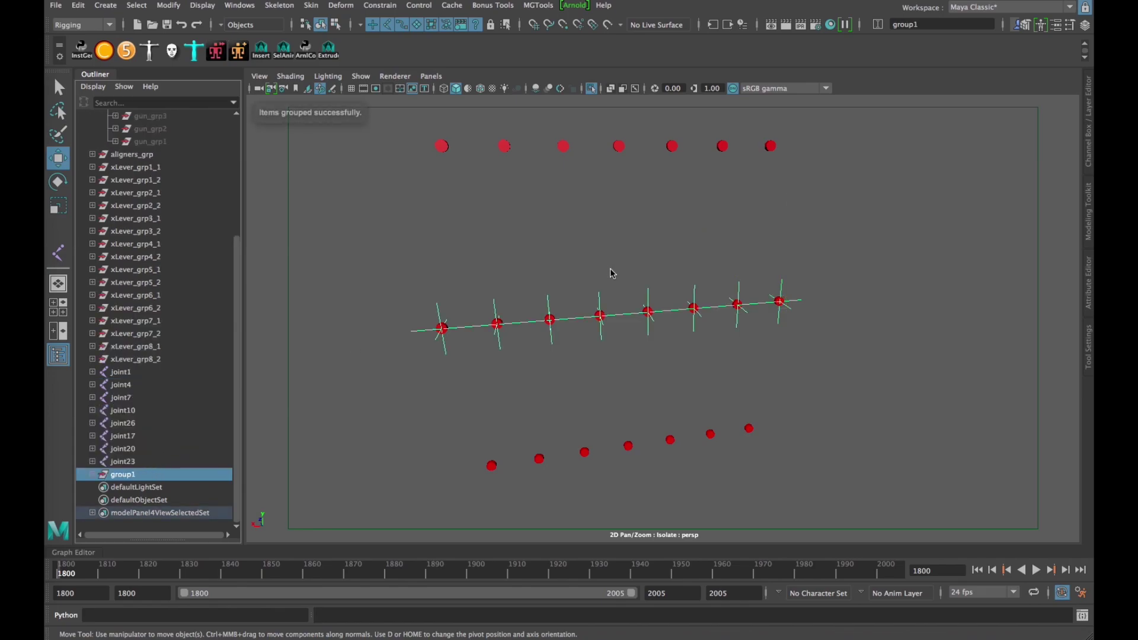
{"action": "left_click", "coordinate": [168, 6]}
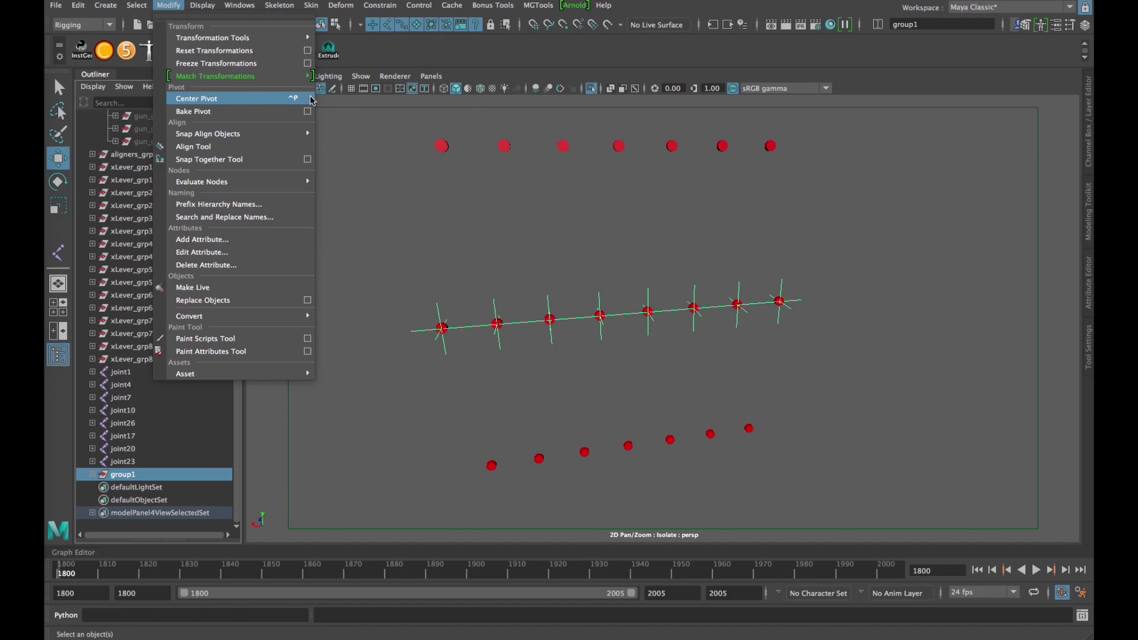
{"action": "left_click", "coordinate": [233, 99]}
{"action": "left_click_drag", "start_coordinate": [673, 353], "coordinate": [116, 536], "text": "alt"}
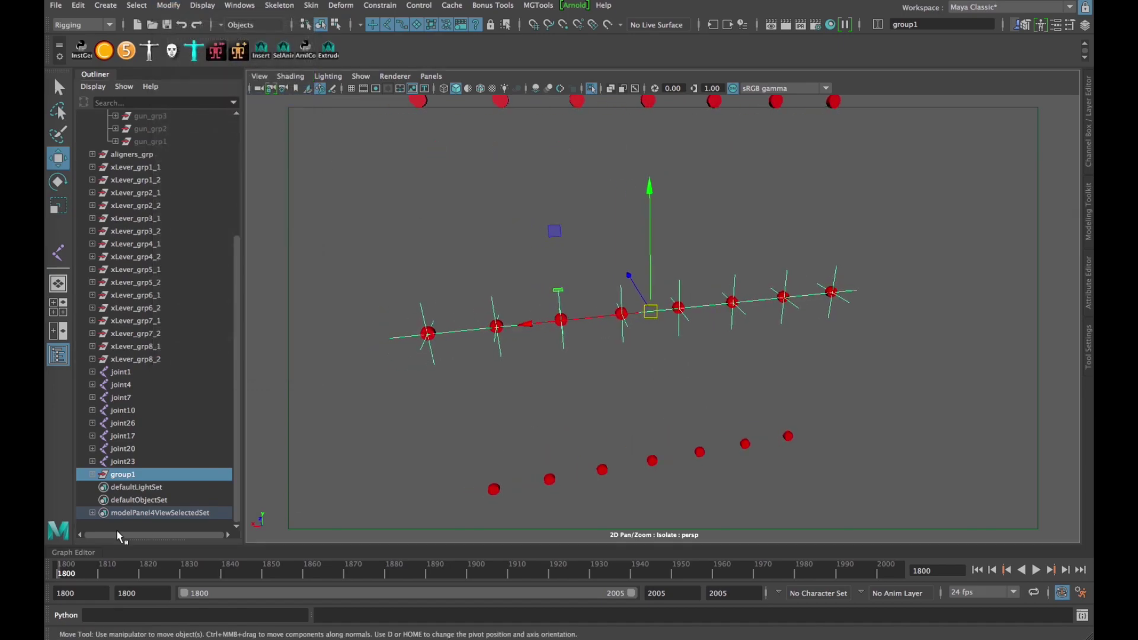
Step: Rename the new locator group as leverController_grp
{"action": "double_click", "coordinate": [122, 475]}
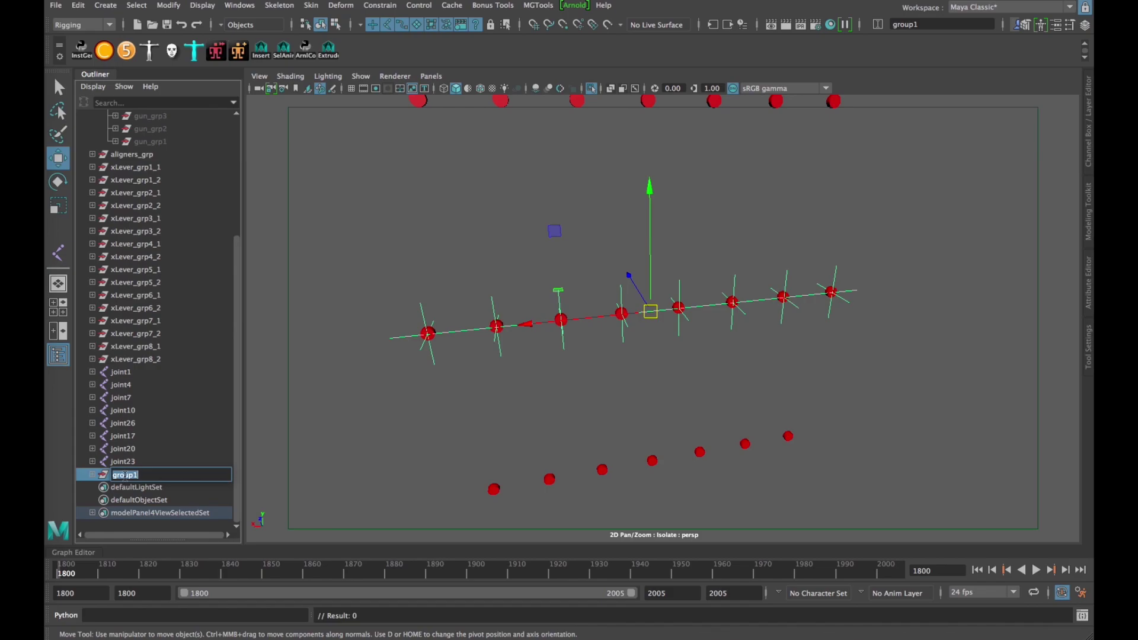
{"action": "key", "text": "BackSpace"}
{"action": "key", "text": "Return"}
{"action": "middle_click_drag", "start_coordinate": [662, 282], "coordinate": [671, 283], "text": "alt"}
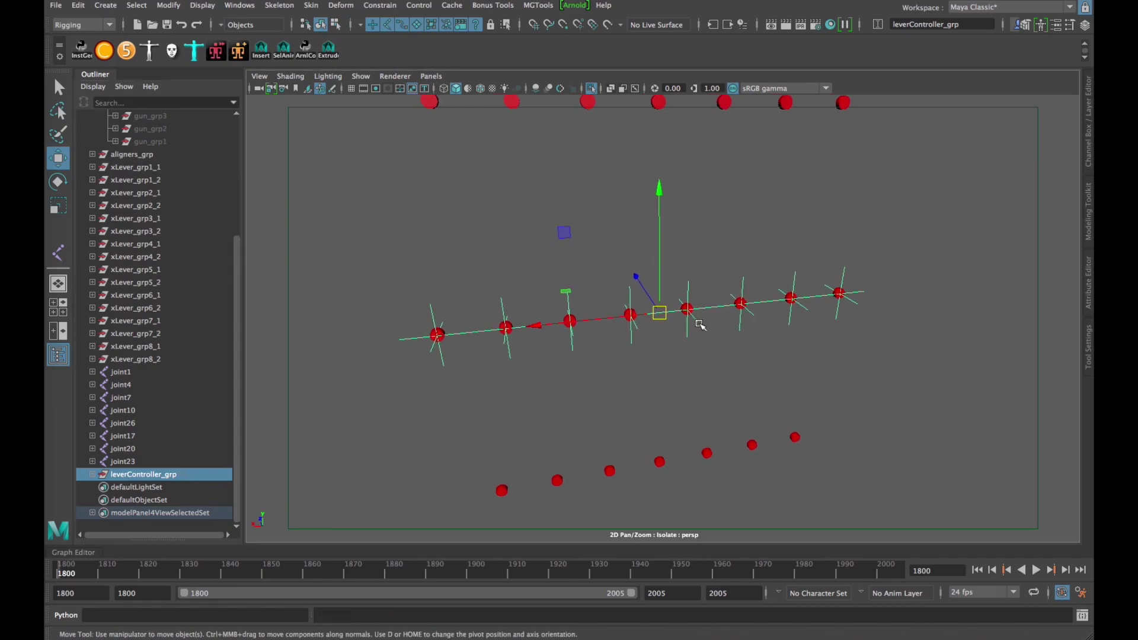
{"action": "scroll", "coordinate": [700, 350], "scroll_direction": "down", "scroll_amount": 2}
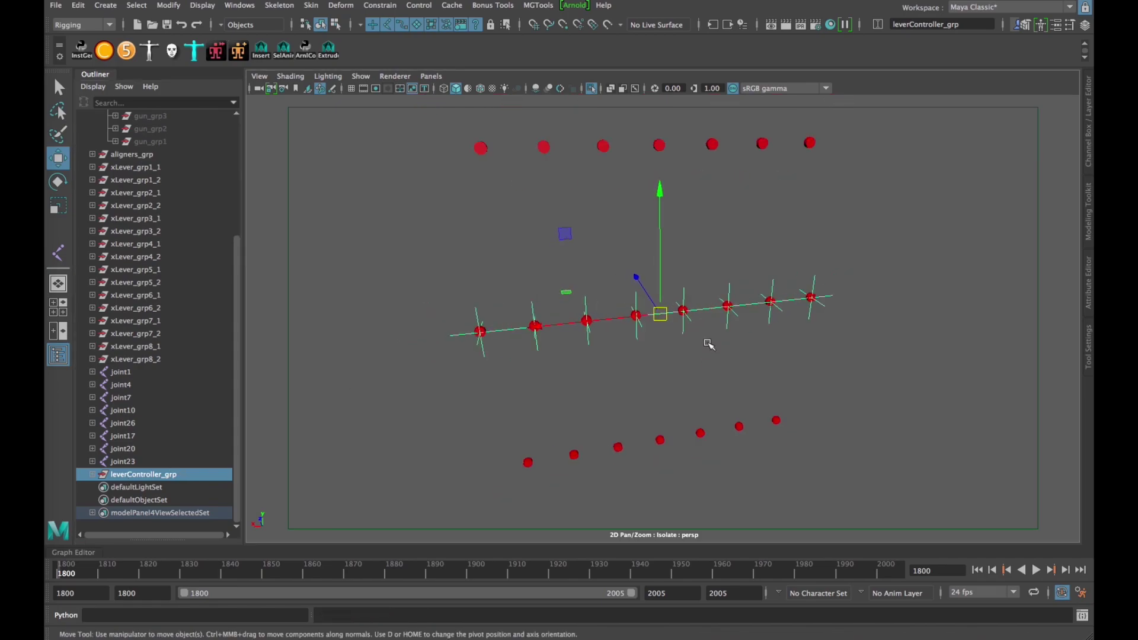
{"action": "left_click_drag", "start_coordinate": [719, 353], "coordinate": [702, 354], "text": "alt"}
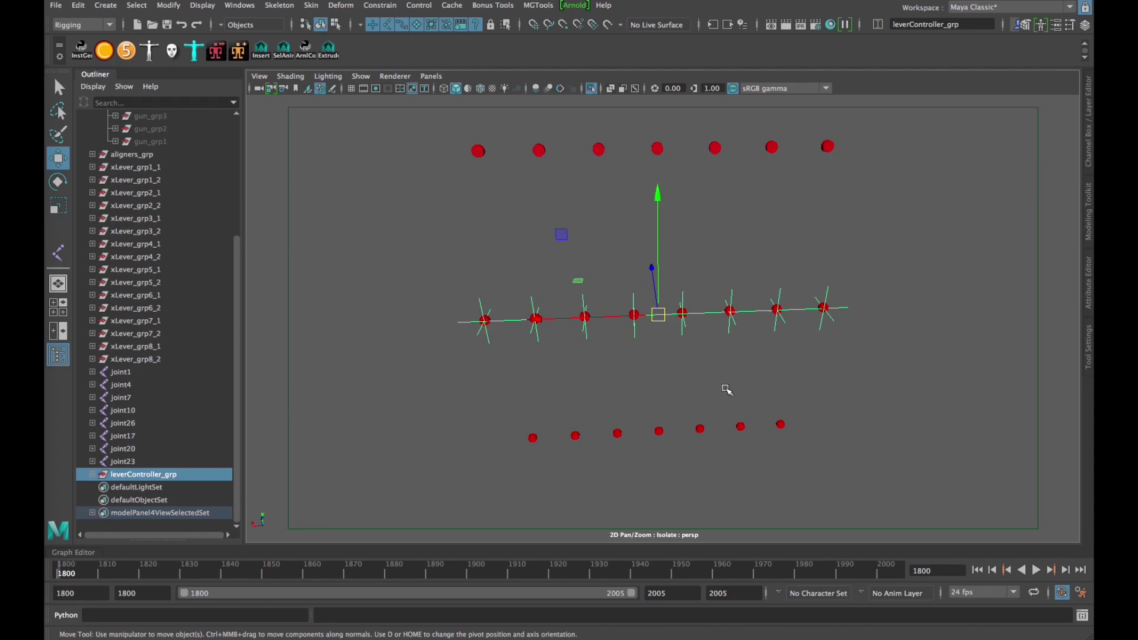
Step: Test-scale leverController_grp along its X axis, stretching and compressing it, and undo each trial
{"action": "key", "text": "r"}
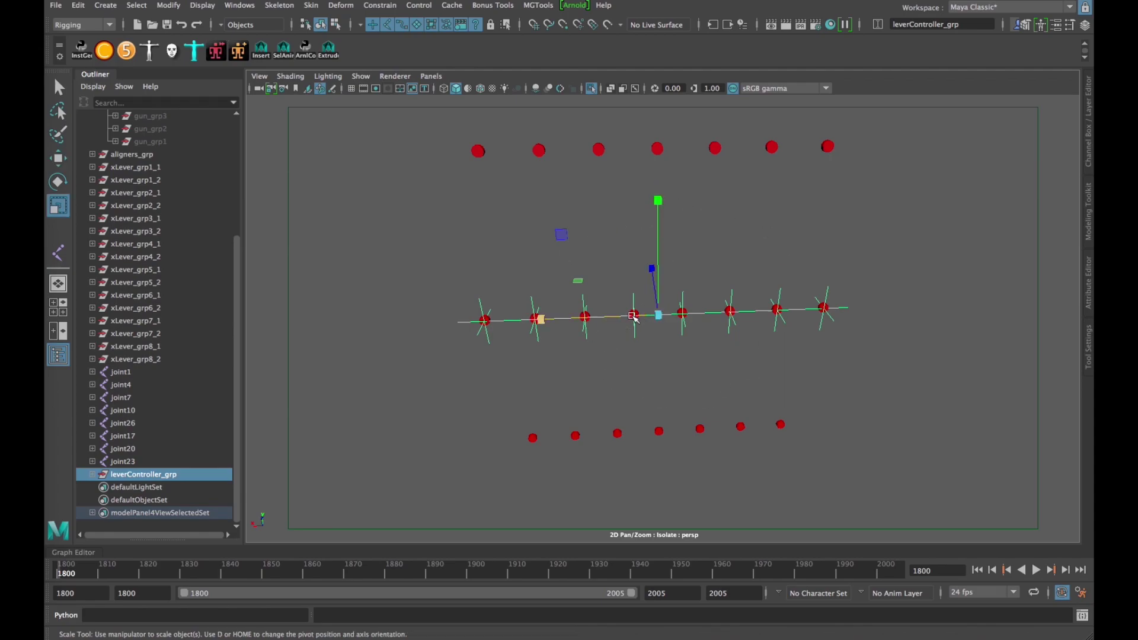
{"action": "left_click", "coordinate": [484, 318]}
{"action": "left_click", "coordinate": [532, 304]}
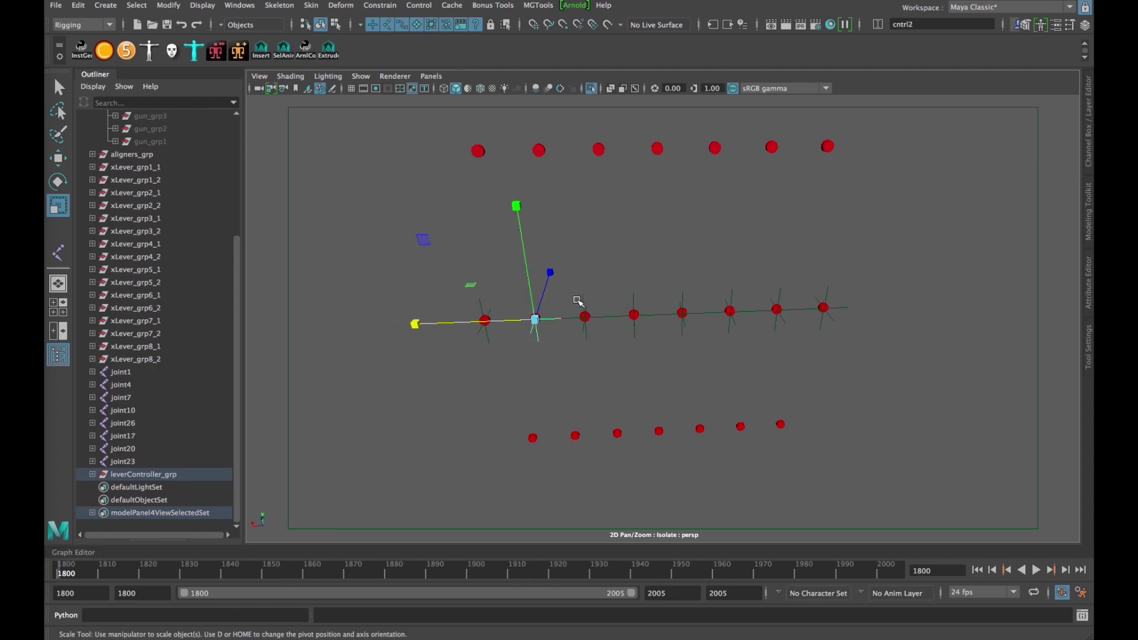
{"action": "left_click", "coordinate": [144, 474]}
{"action": "left_click_drag", "start_coordinate": [602, 322], "coordinate": [414, 346]}
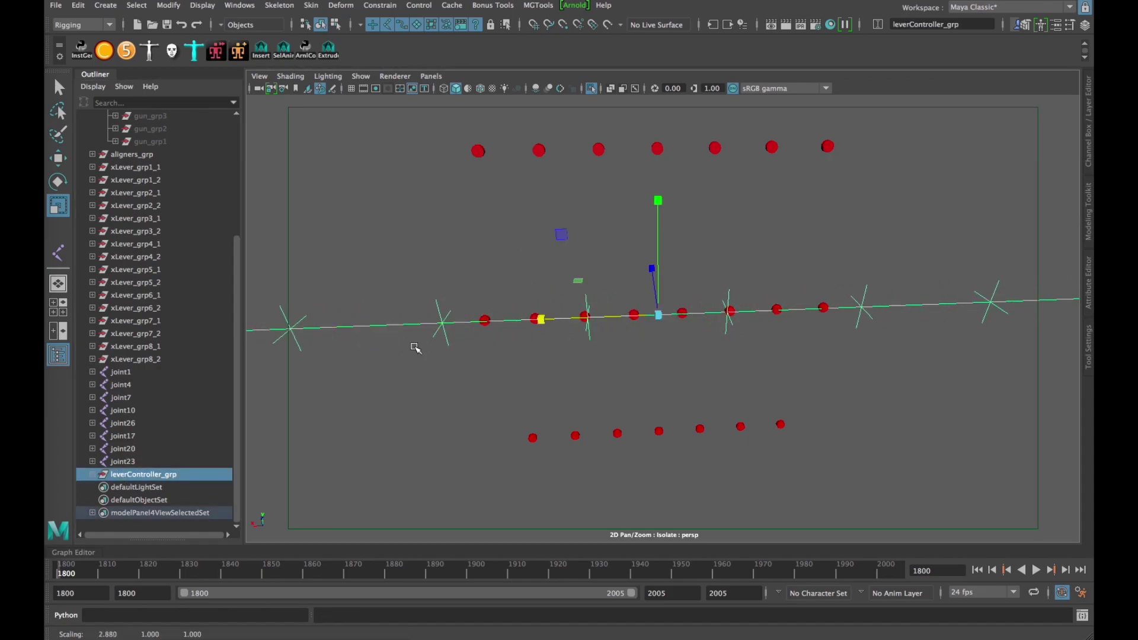
{"action": "scroll", "coordinate": [637, 323], "scroll_direction": "down", "scroll_amount": 5}
{"action": "key", "text": "ctrl+z"}
{"action": "left_click_drag", "start_coordinate": [633, 323], "coordinate": [394, 330]}
{"action": "key", "text": "ctrl+z"}
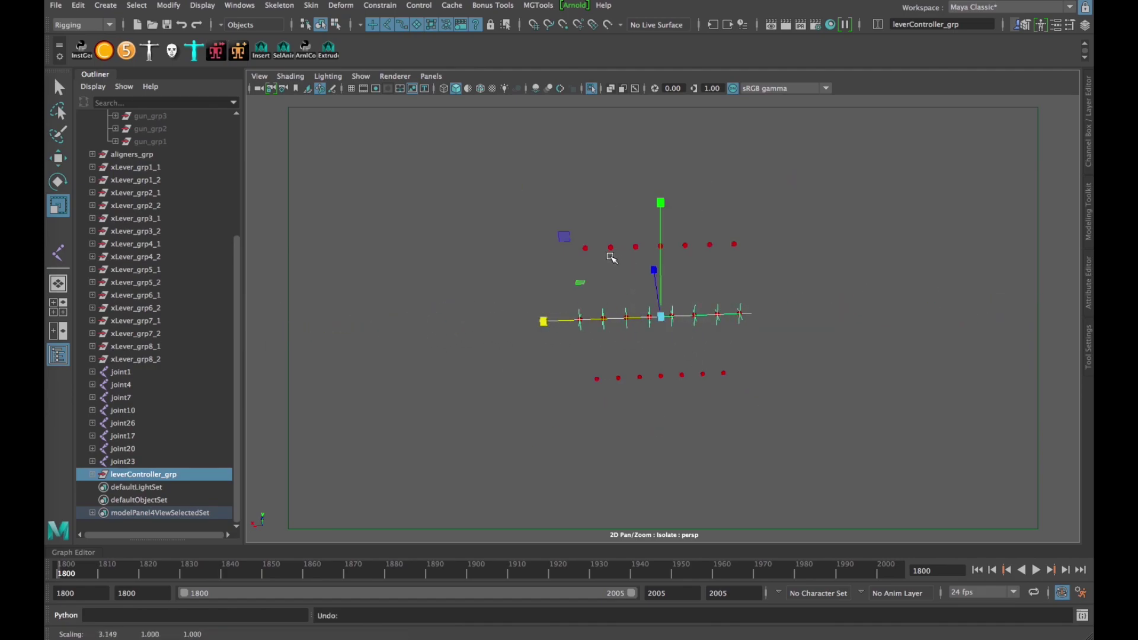
{"action": "scroll", "coordinate": [614, 297], "scroll_direction": "up", "scroll_amount": 3}
{"action": "left_click_drag", "start_coordinate": [542, 321], "coordinate": [652, 330]}
{"action": "key", "text": "ctrl+z"}
Step: Turn off isolated display so the colored lever geometry and rail are shown again
{"action": "key", "text": "ctrl+1"}
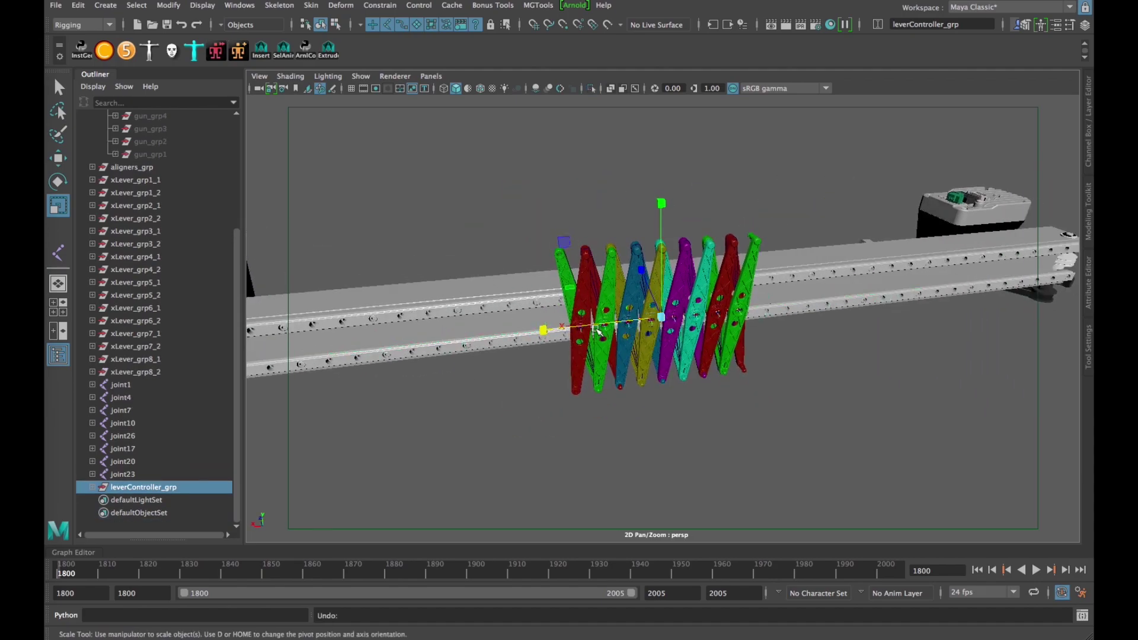
{"action": "scroll", "coordinate": [652, 332], "scroll_direction": "up", "scroll_amount": 5}
{"action": "scroll", "coordinate": [658, 347], "scroll_direction": "up", "scroll_amount": 3}
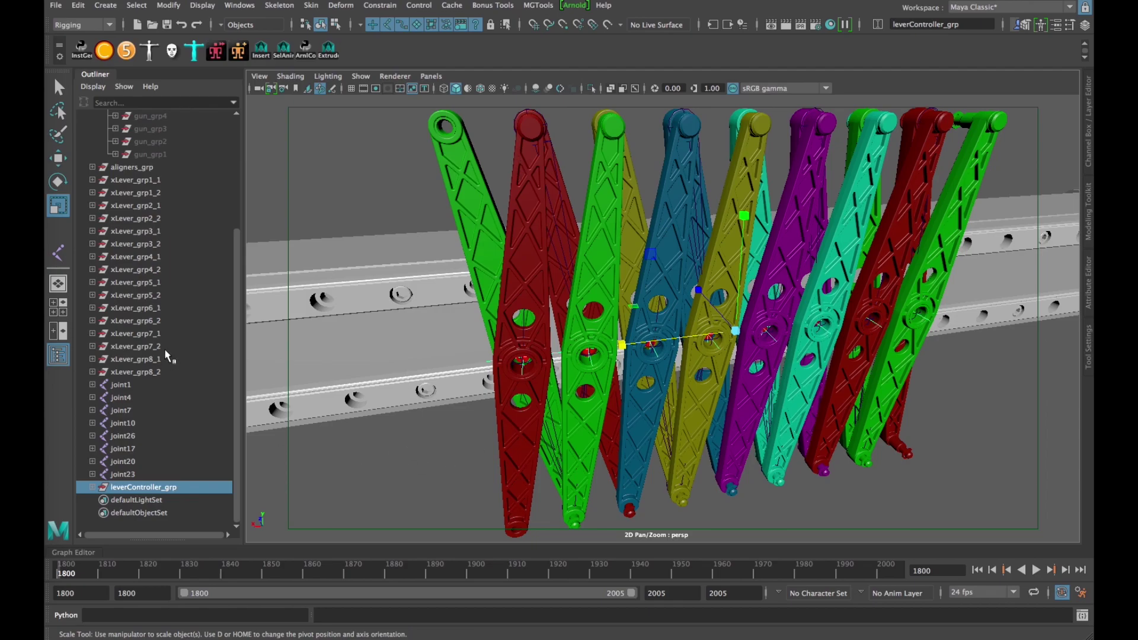
Step: Expand the joint1 hierarchy and rename joint1 through joint3 with the base name xLeverJoint
{"action": "left_click", "coordinate": [143, 386]}
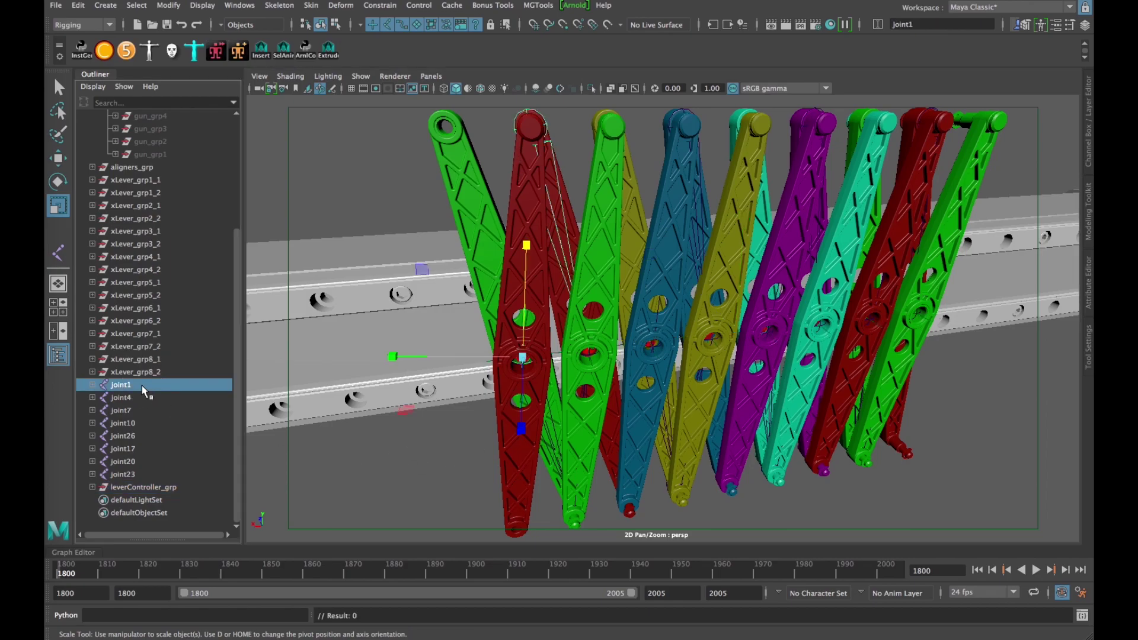
{"action": "left_click", "coordinate": [93, 385]}
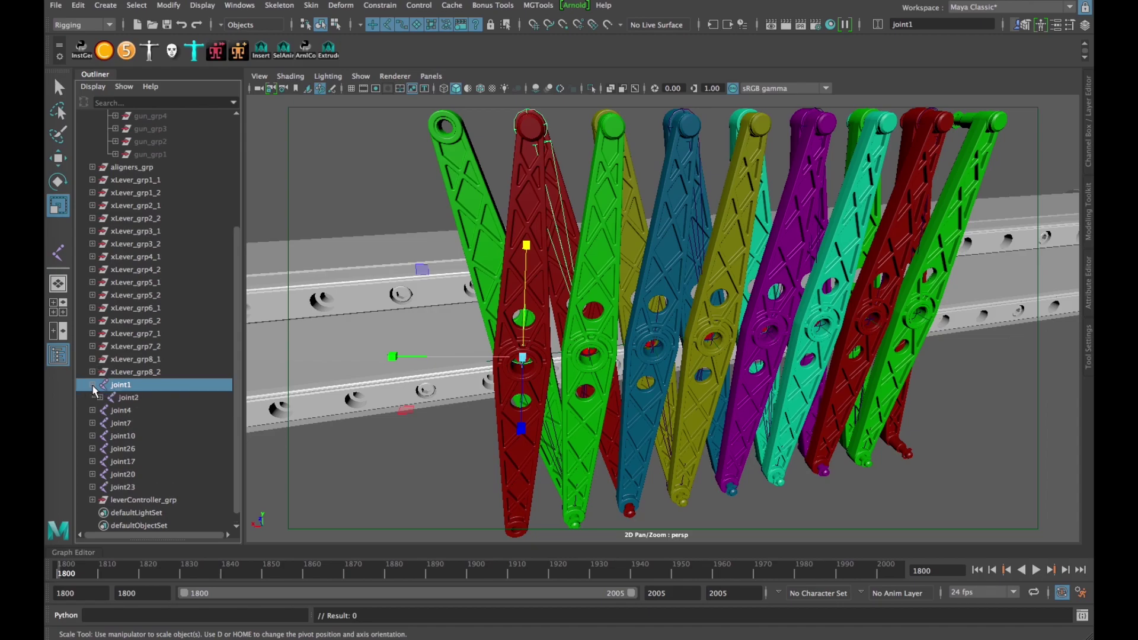
{"action": "left_click", "coordinate": [100, 398]}
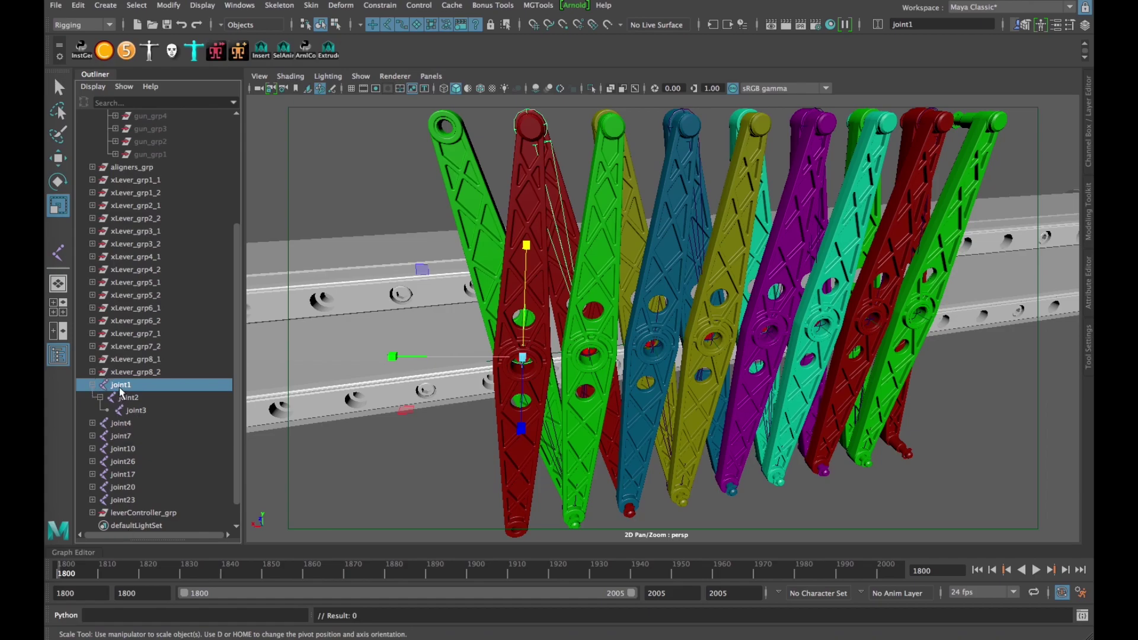
{"action": "left_click", "coordinate": [93, 385]}
{"action": "left_click", "coordinate": [93, 384]}
{"action": "left_click", "coordinate": [136, 410], "text": "shift"}
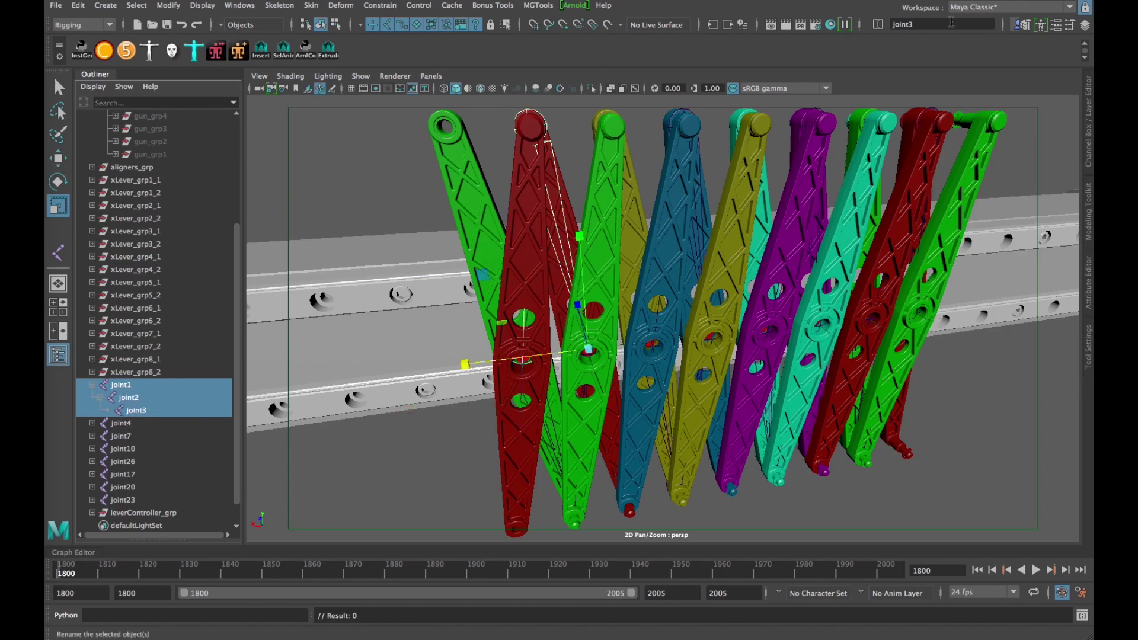
{"action": "left_click", "coordinate": [929, 24]}
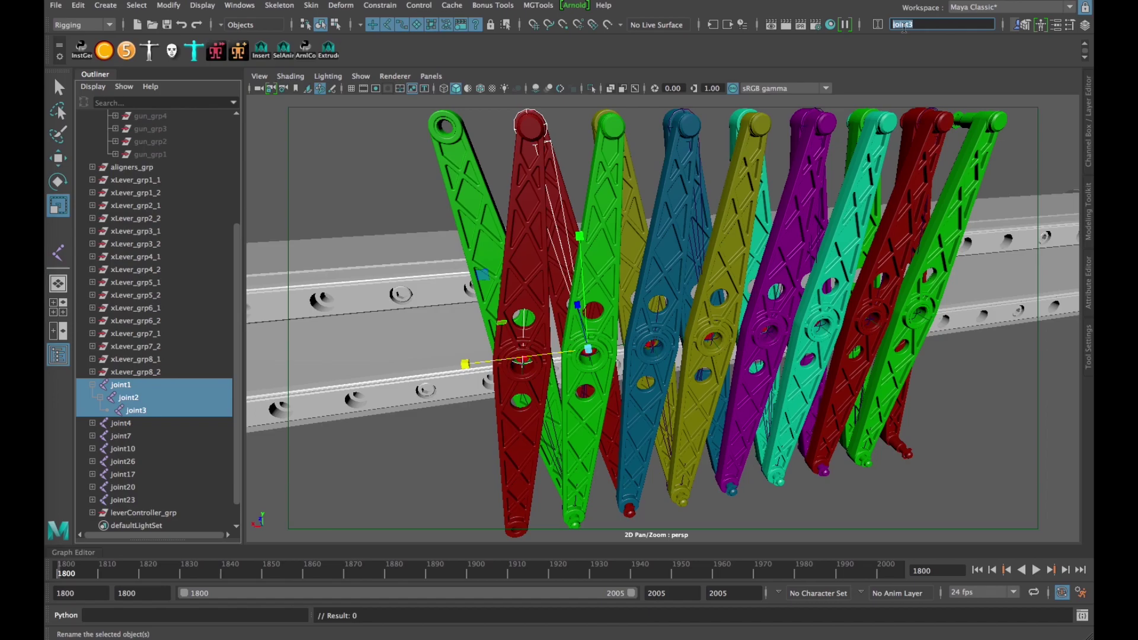
{"action": "type", "text": "xLeverJoint"}
{"action": "key", "text": "Return"}
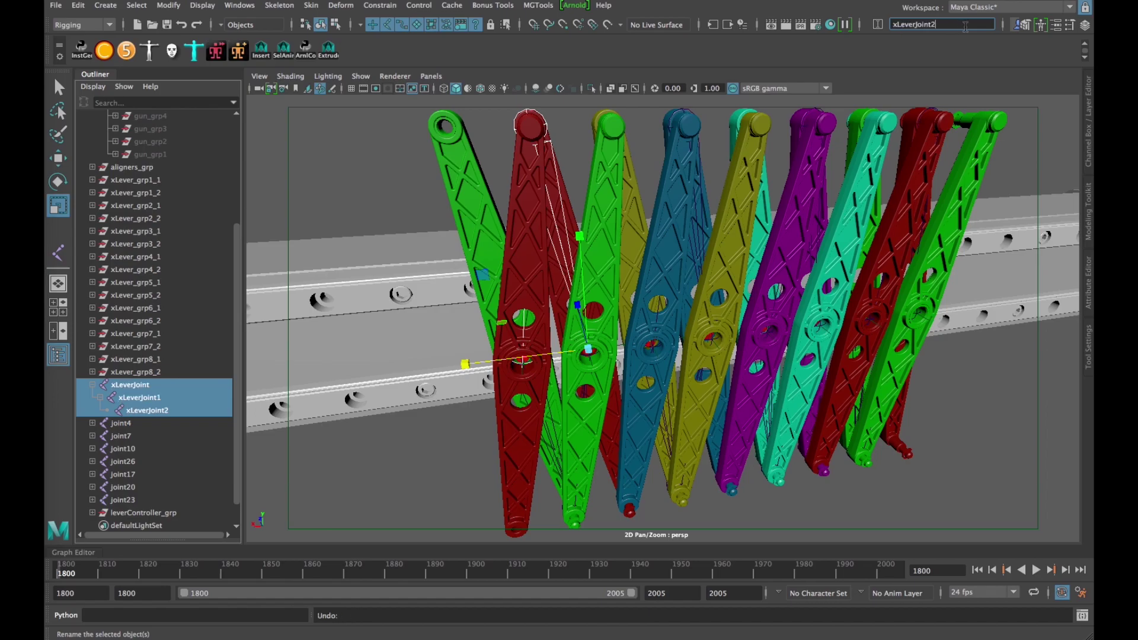
Step: Check the first lever pair's group names, then rename its joint chain to xLeverJoint1, xLeverJoint1_1 and xLeverJoint1_2
{"action": "left_click", "coordinate": [153, 181]}
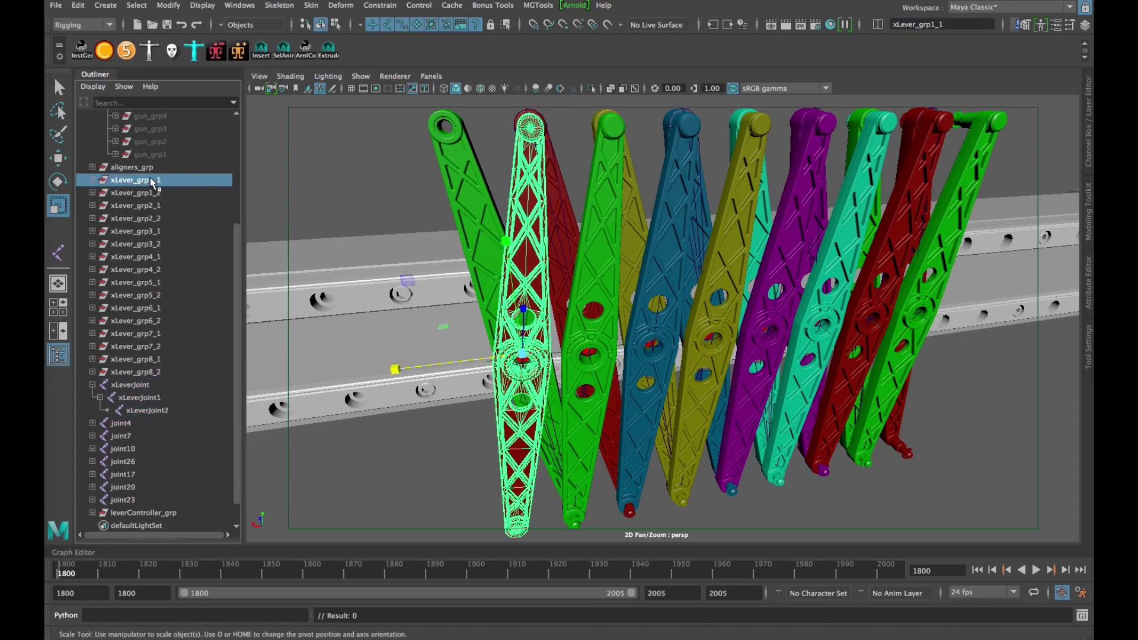
{"action": "left_click", "coordinate": [156, 194], "text": "shift"}
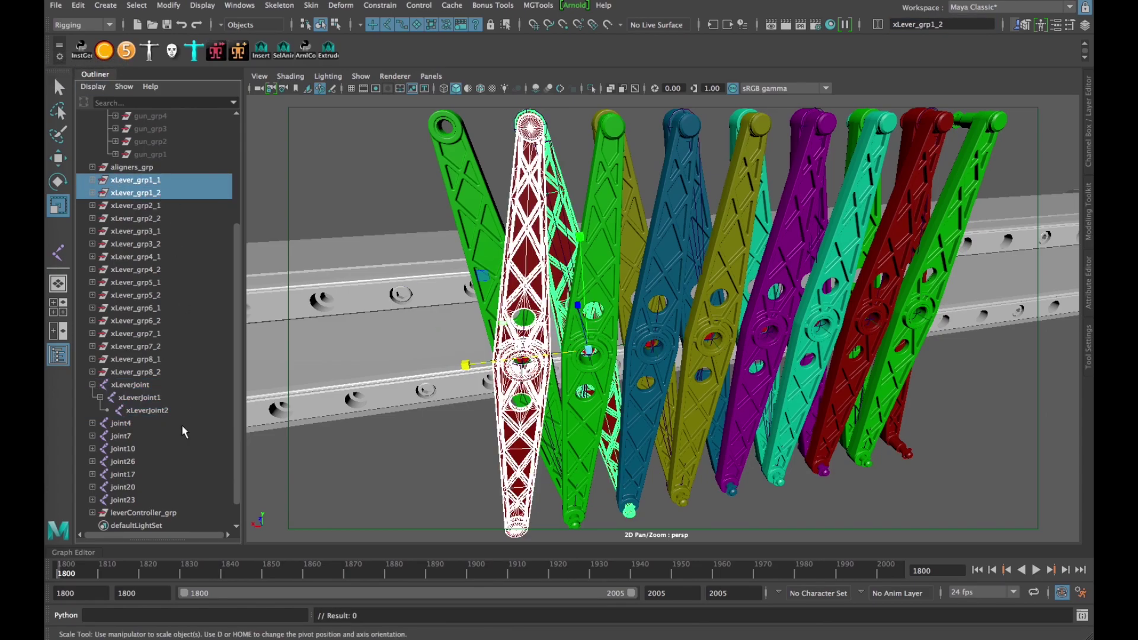
{"action": "left_click", "coordinate": [148, 386]}
{"action": "left_click", "coordinate": [163, 410], "text": "shift"}
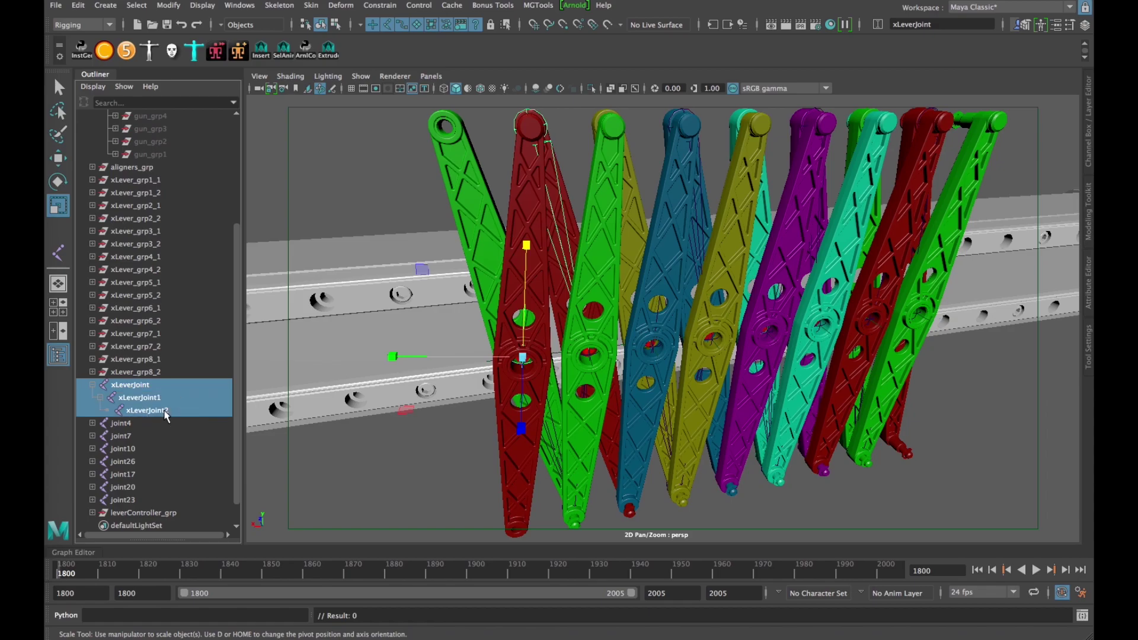
{"action": "left_click", "coordinate": [955, 24]}
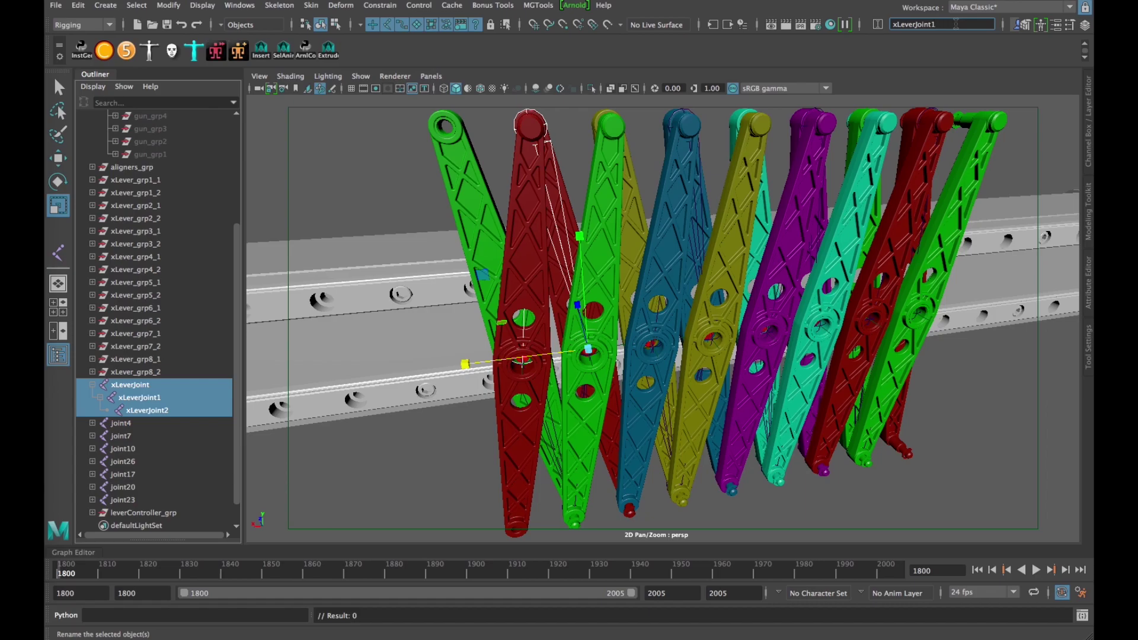
{"action": "key", "text": "Return"}
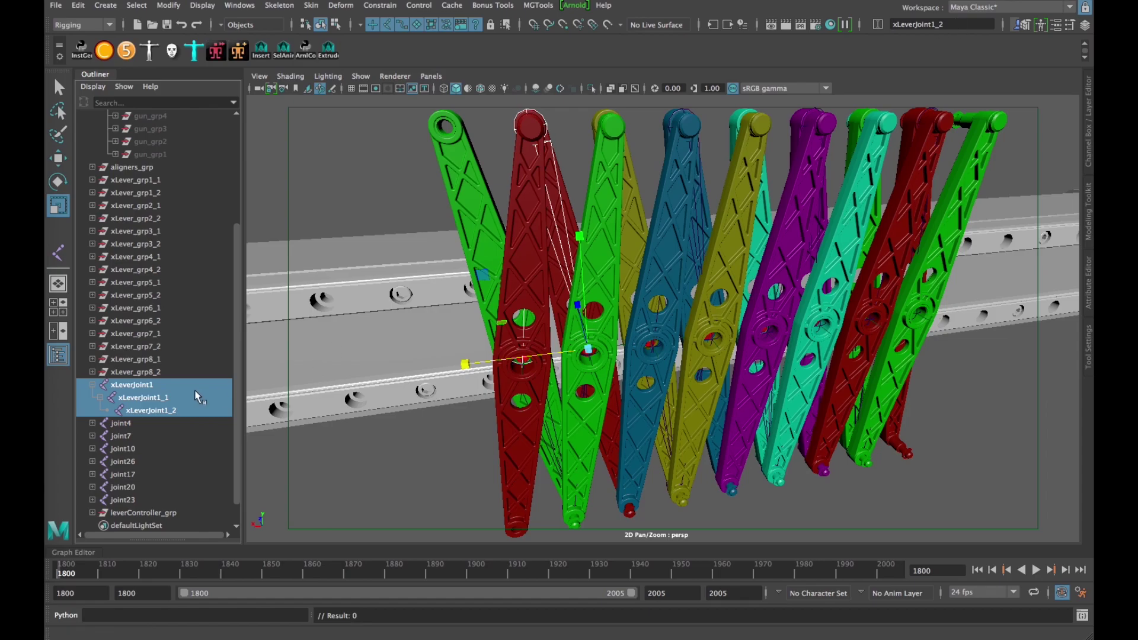
{"action": "left_click", "coordinate": [93, 385]}
Step: Rename the joint4, joint5 and joint6 chain to xLeverJoint2, xLeverJoint2_1 and xLeverJoint2_2, and collapse it
{"action": "left_click", "coordinate": [122, 397]}
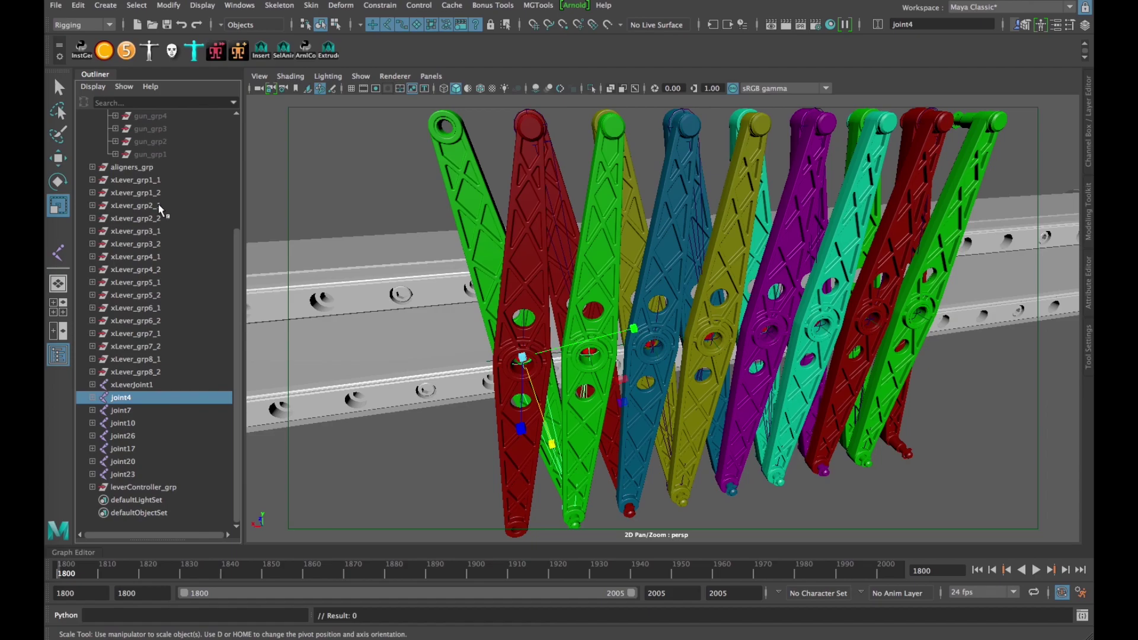
{"action": "left_click_drag", "start_coordinate": [158, 206], "coordinate": [159, 215]}
{"action": "left_click", "coordinate": [146, 382]}
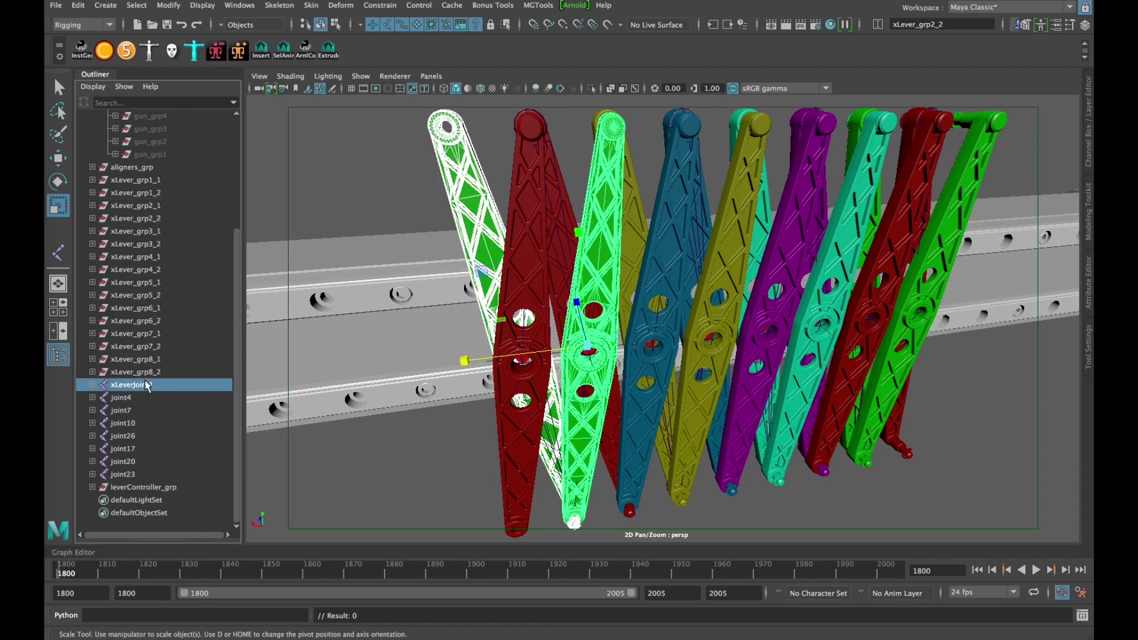
{"action": "left_click", "coordinate": [122, 397]}
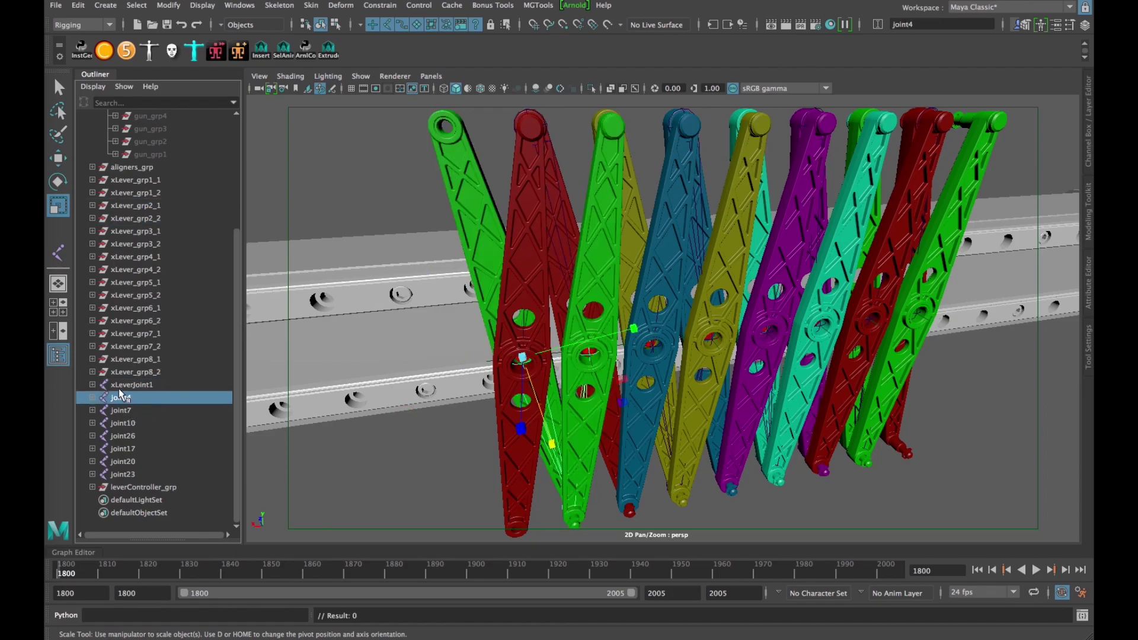
{"action": "left_click", "coordinate": [94, 397], "text": "shift"}
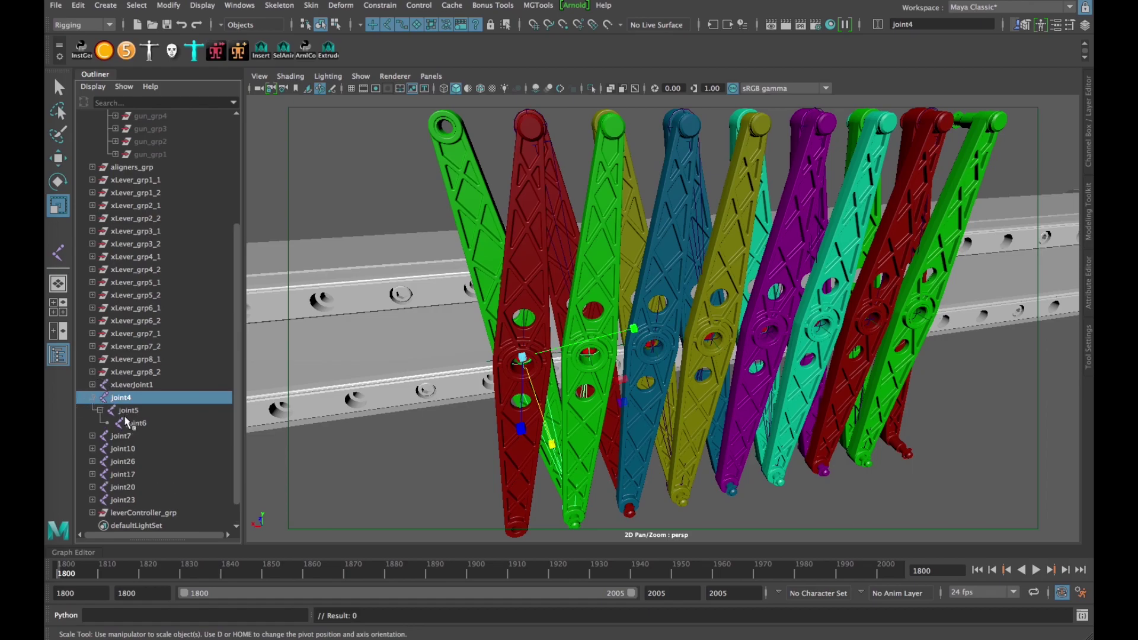
{"action": "left_click_drag", "start_coordinate": [125, 424], "coordinate": [129, 399]}
{"action": "left_click", "coordinate": [915, 24]}
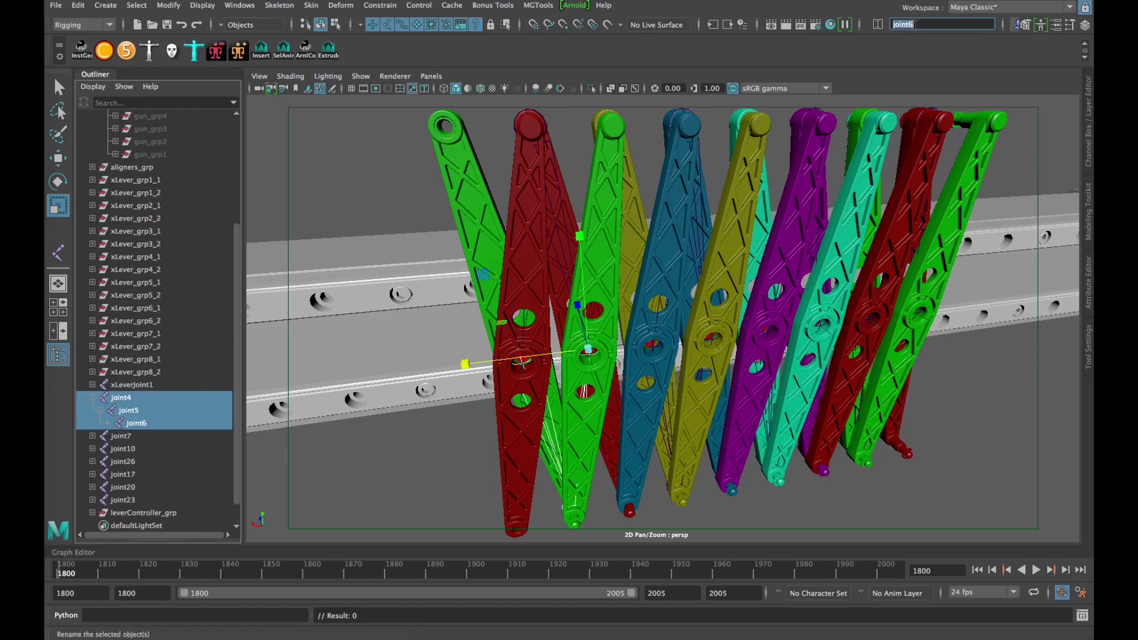
{"action": "type", "text": "xLeverJoint2"}
{"action": "key", "text": "Return"}
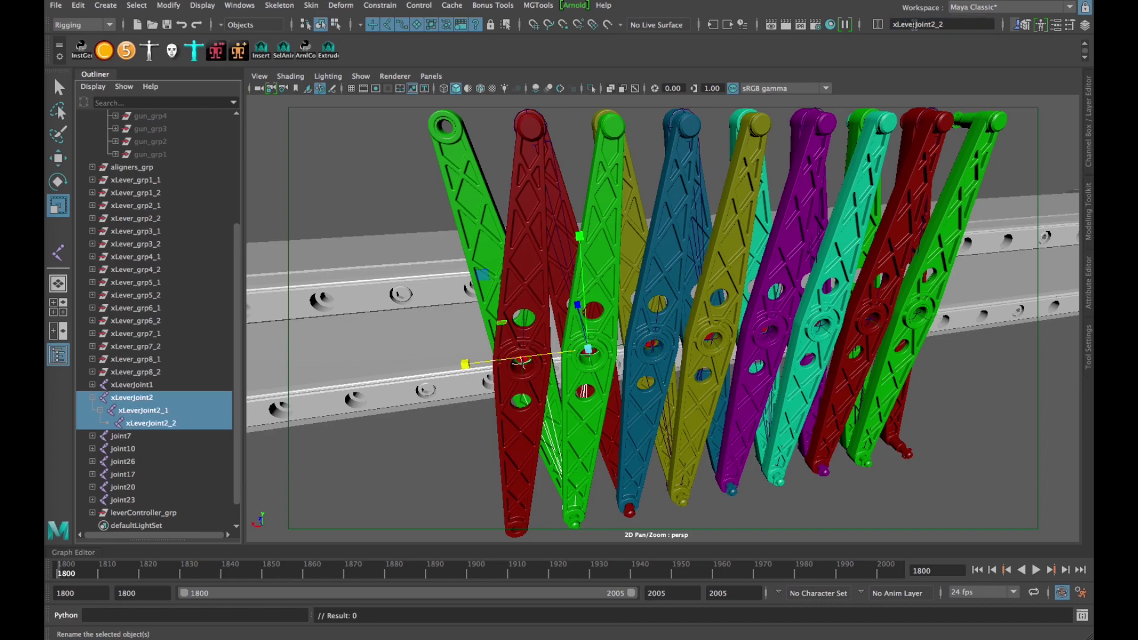
{"action": "left_click", "coordinate": [93, 397]}
Step: Expand the hierarchies of joint7, joint10, joint26, joint17, joint20 and joint23 in the Outliner
{"action": "left_click", "coordinate": [120, 411]}
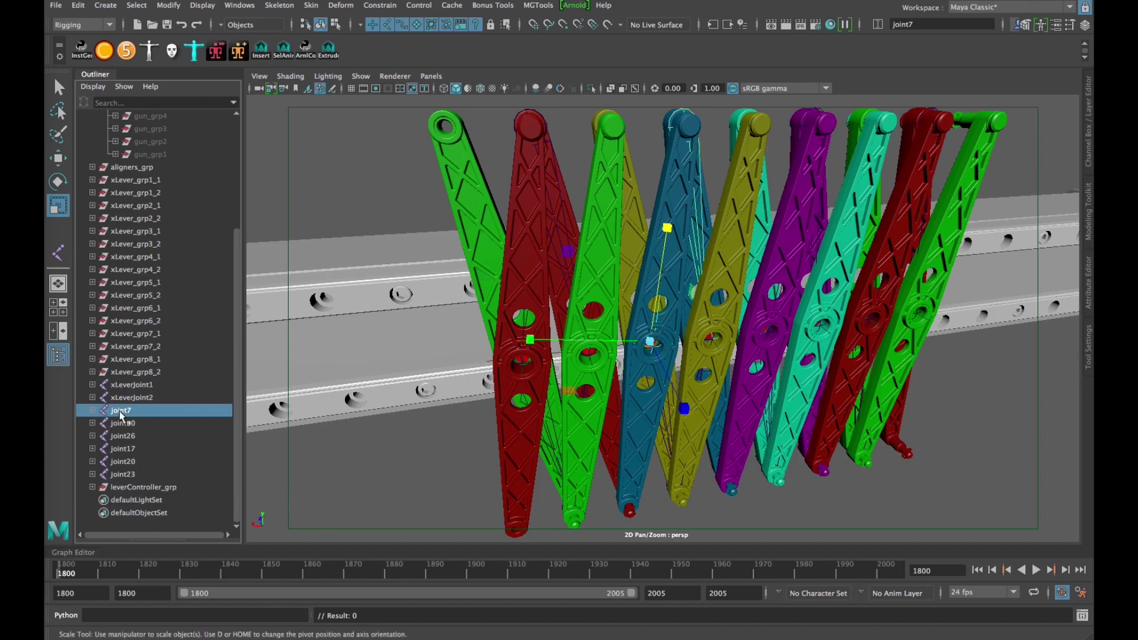
{"action": "left_click", "coordinate": [123, 474], "text": "shift"}
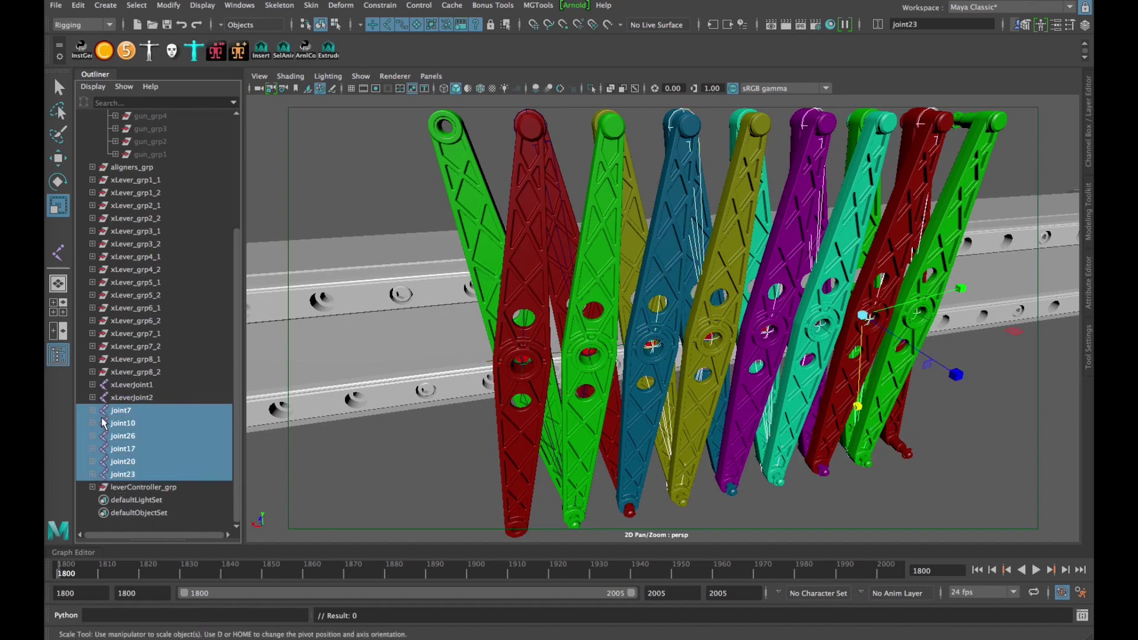
{"action": "left_click", "coordinate": [93, 475]}
{"action": "left_click", "coordinate": [93, 436]}
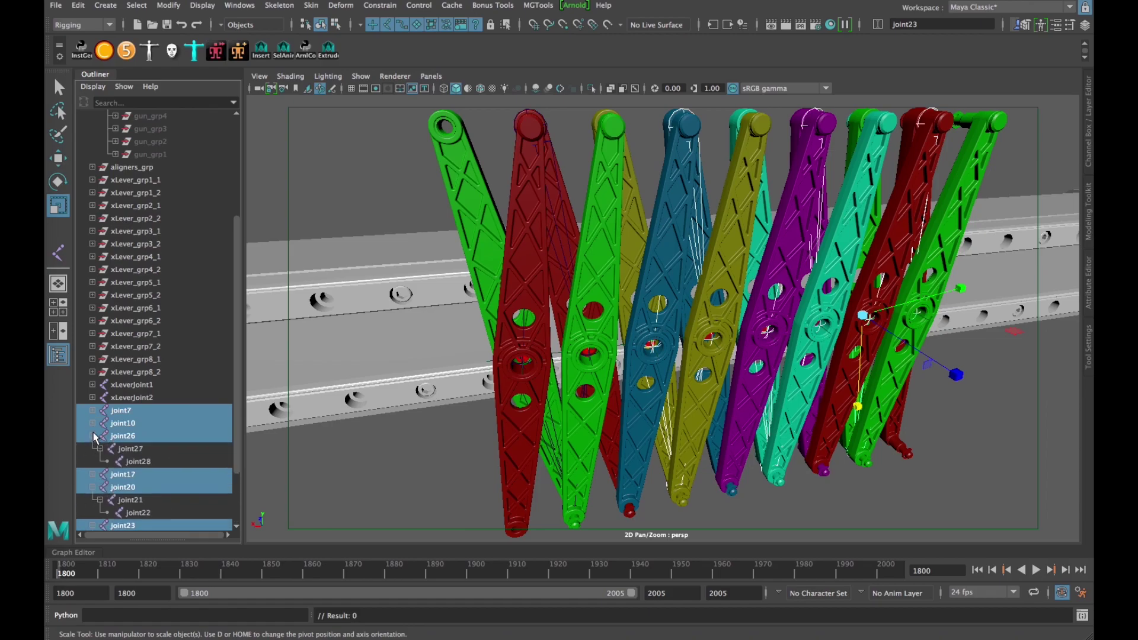
{"action": "left_click", "coordinate": [94, 422]}
{"action": "left_click", "coordinate": [93, 410]}
{"action": "scroll", "coordinate": [109, 448], "scroll_direction": "down", "scroll_amount": 4}
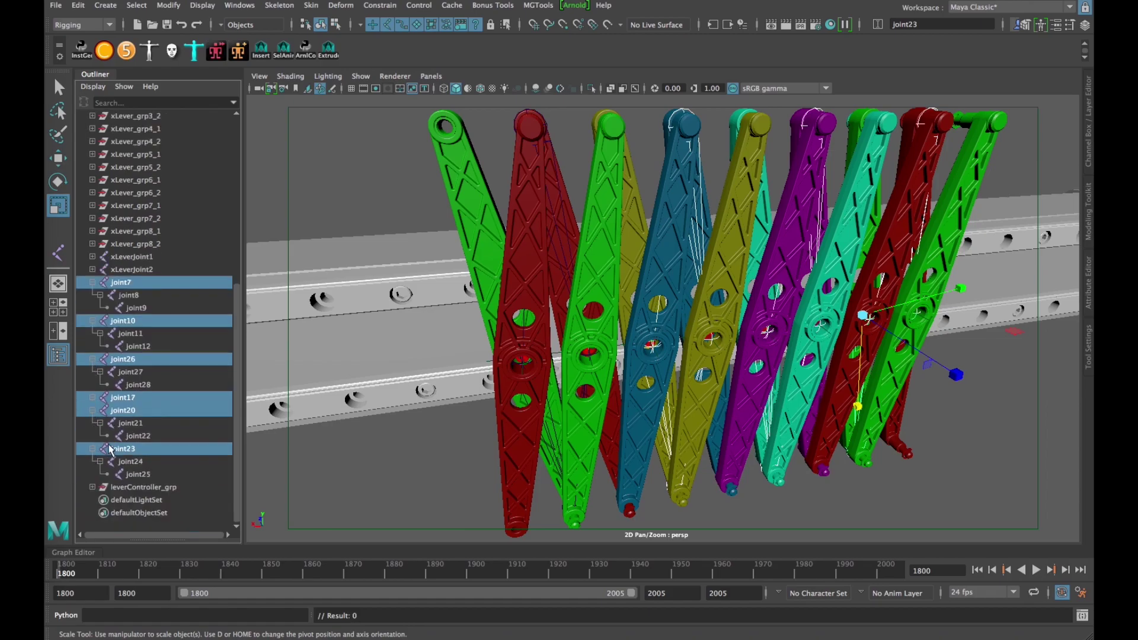
{"action": "left_click", "coordinate": [92, 398]}
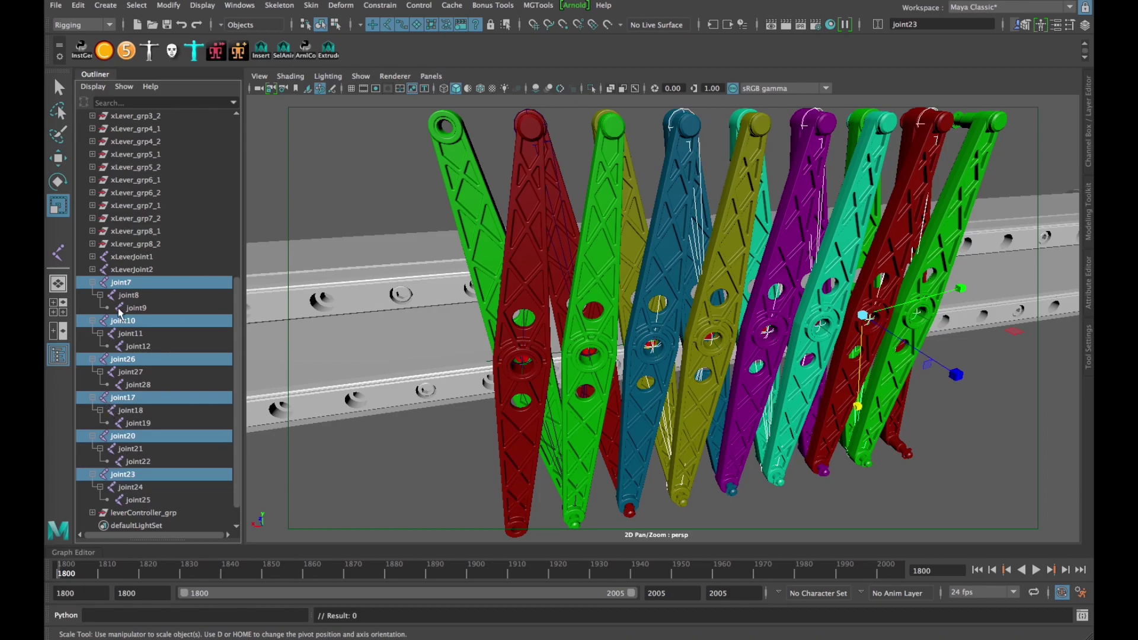
Step: Rename the joint7, joint8 and joint9 chain to xLeverJoint3, xLeverJoint3_1 and xLeverJoint3_2
{"action": "left_click", "coordinate": [121, 283]}
{"action": "left_click", "coordinate": [136, 309], "text": "shift"}
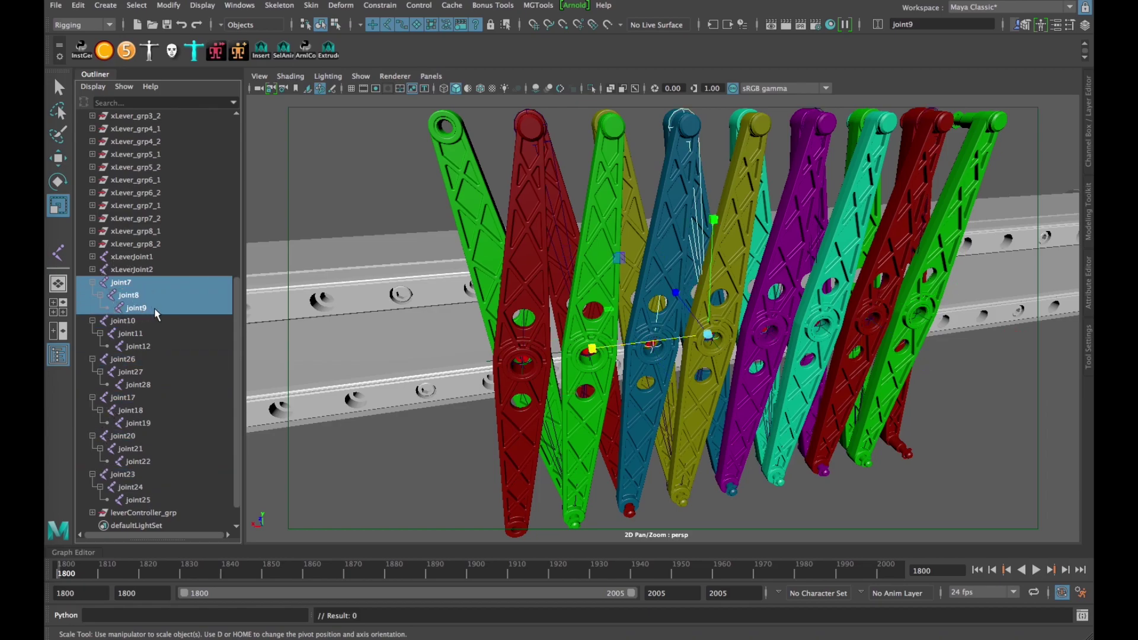
{"action": "left_click", "coordinate": [923, 25]}
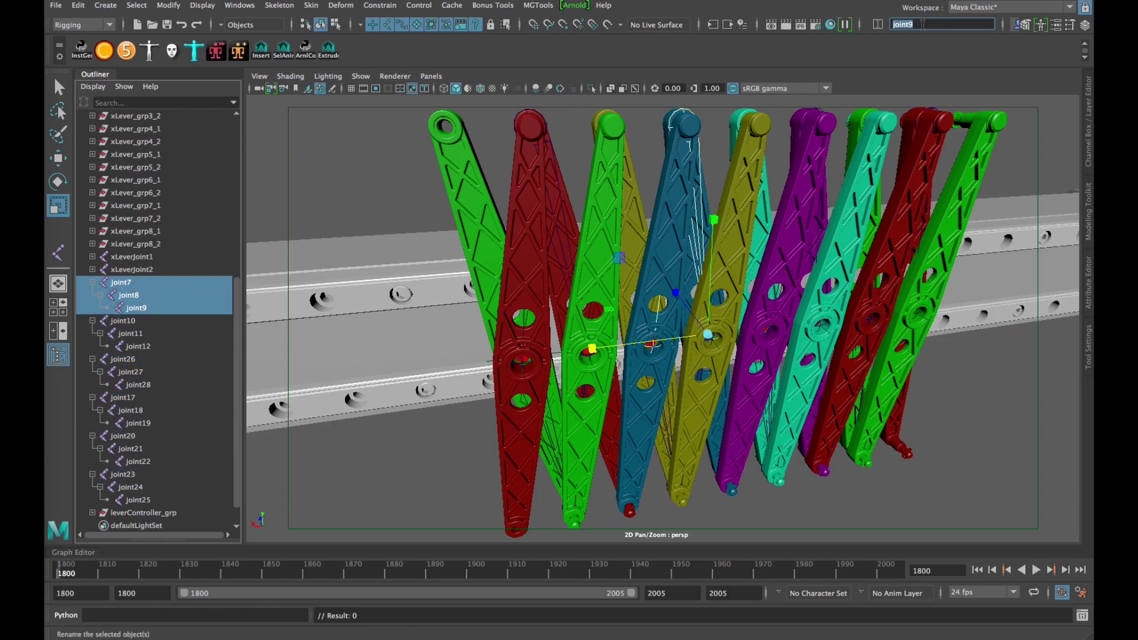
{"action": "type", "text": "xLeverJoint2"}
{"action": "key", "text": "Return"}
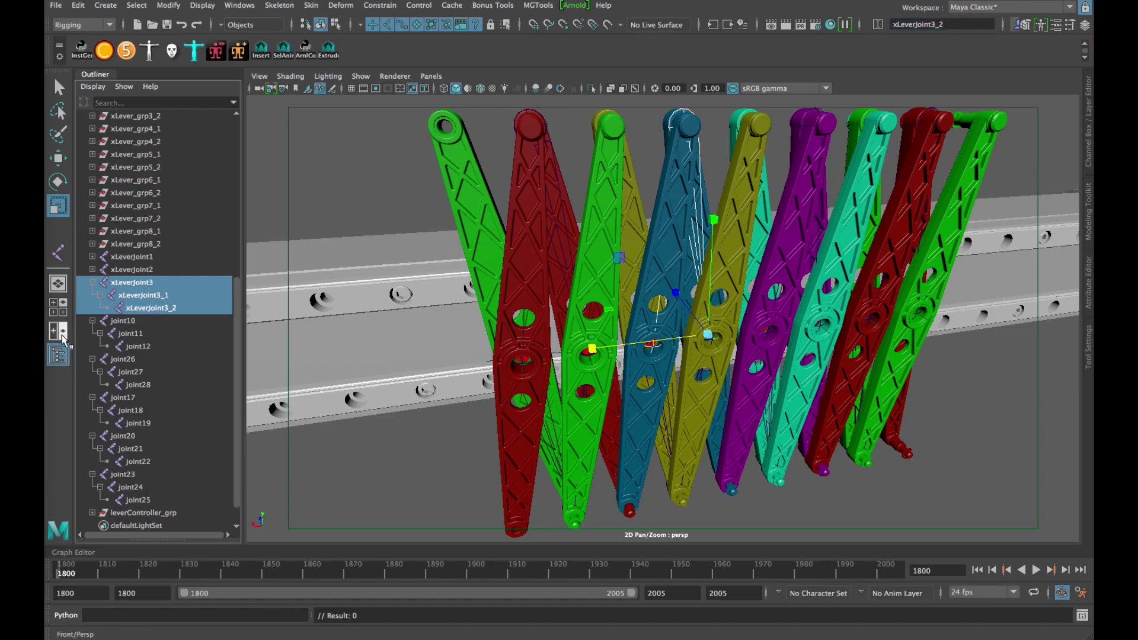
Step: Rename the joint10, joint11 and joint12 chain to xLeverJoint4, xLeverJoint4_1 and xLeverJoint4_2
{"action": "left_click_drag", "start_coordinate": [128, 324], "coordinate": [168, 346]}
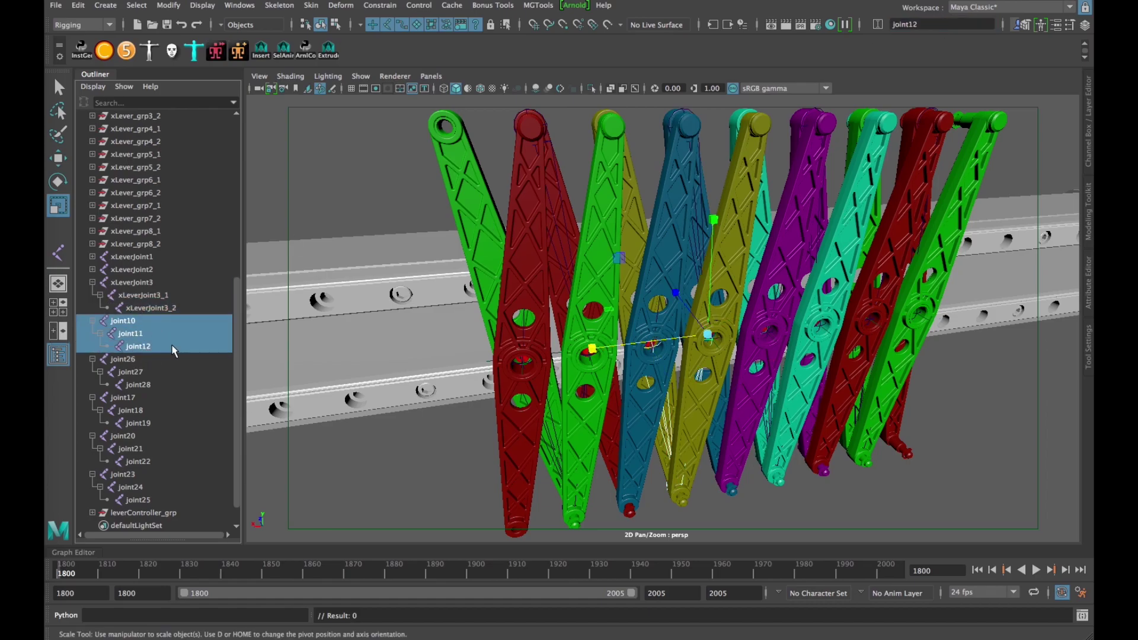
{"action": "left_click", "coordinate": [918, 24]}
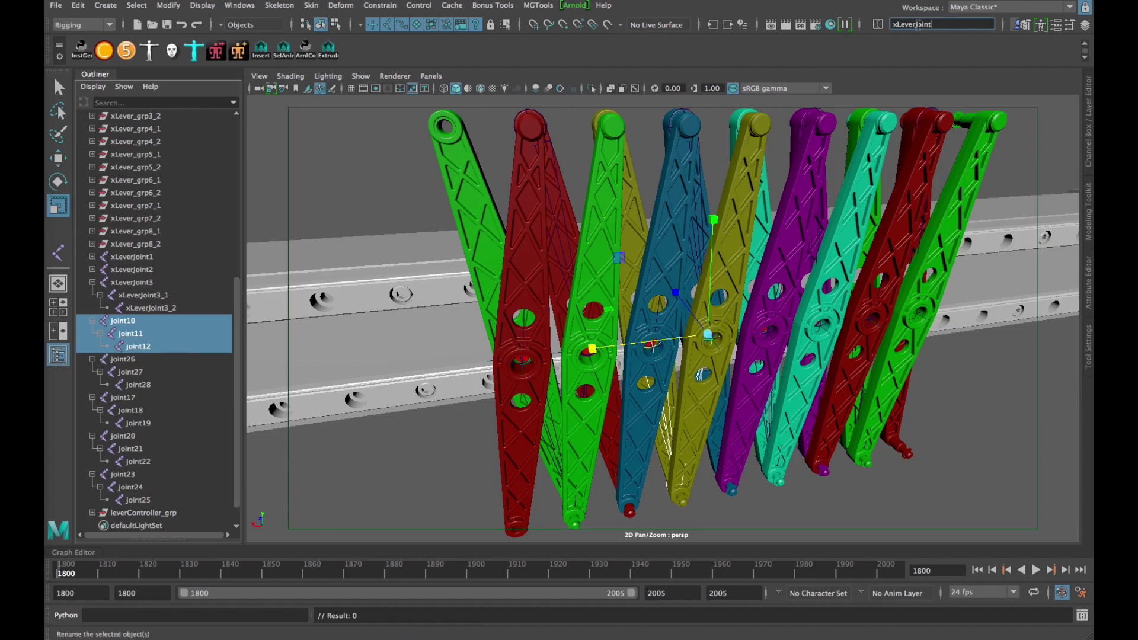
{"action": "type", "text": "xLeverJoint4"}
{"action": "key", "text": "Return"}
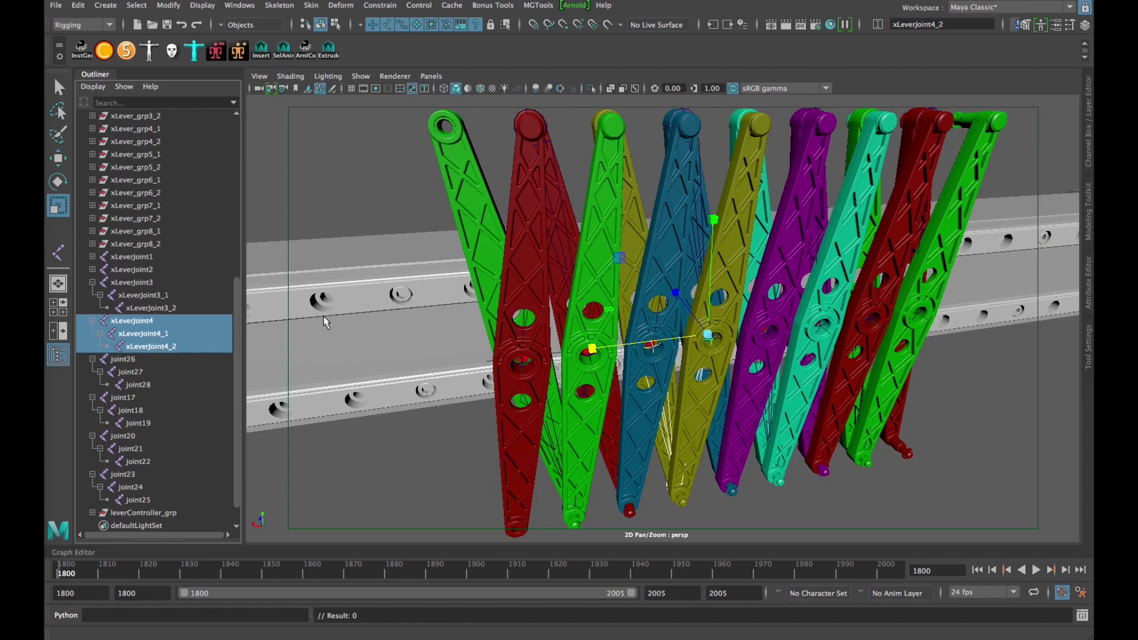
Step: Rename the joint26, joint27 and joint28 chain to xLeverJoint5, xLeverJoint5_1 and xLeverJoint5_2
{"action": "left_click", "coordinate": [144, 361]}
{"action": "left_click", "coordinate": [149, 385], "text": "shift"}
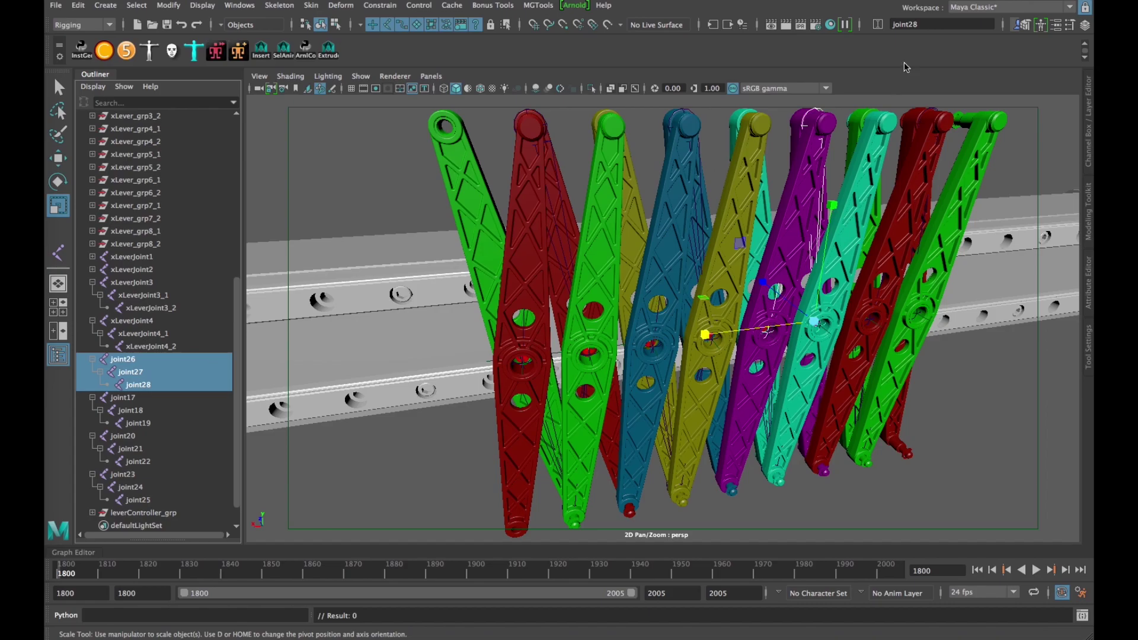
{"action": "left_click", "coordinate": [928, 25]}
{"action": "type", "text": "xLeverJoint"}
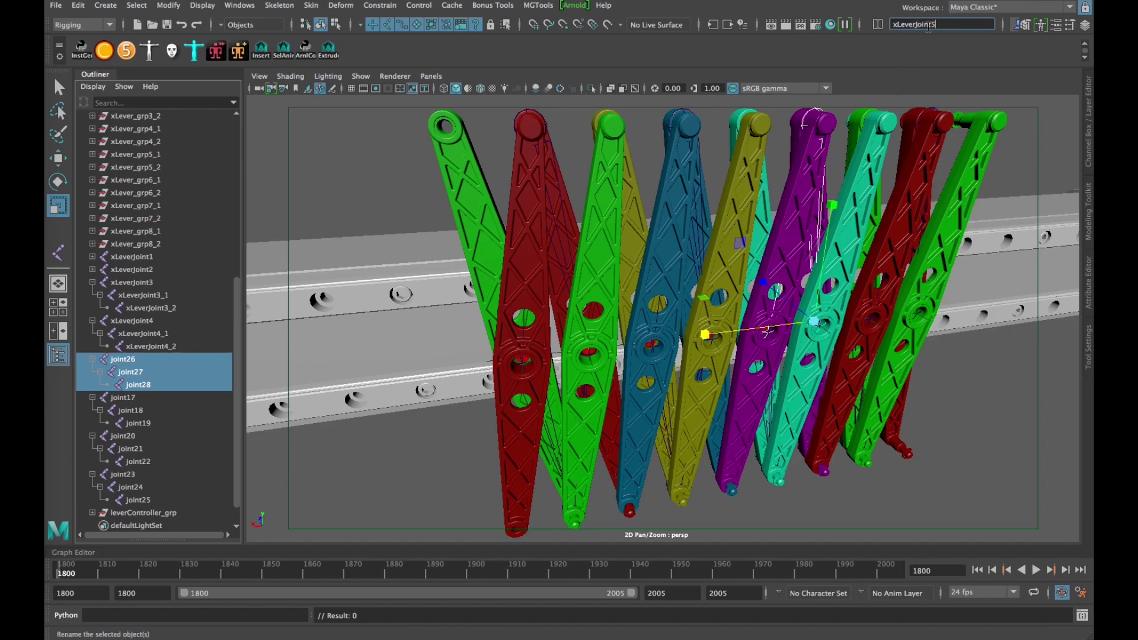
{"action": "type", "text": "5"}
{"action": "key", "text": "Return"}
Step: Rename the joint17, joint18 and joint19 chain to xLeverJoint6, xLeverJoint6_1 and xLeverJoint6_2
{"action": "left_click", "coordinate": [123, 398]}
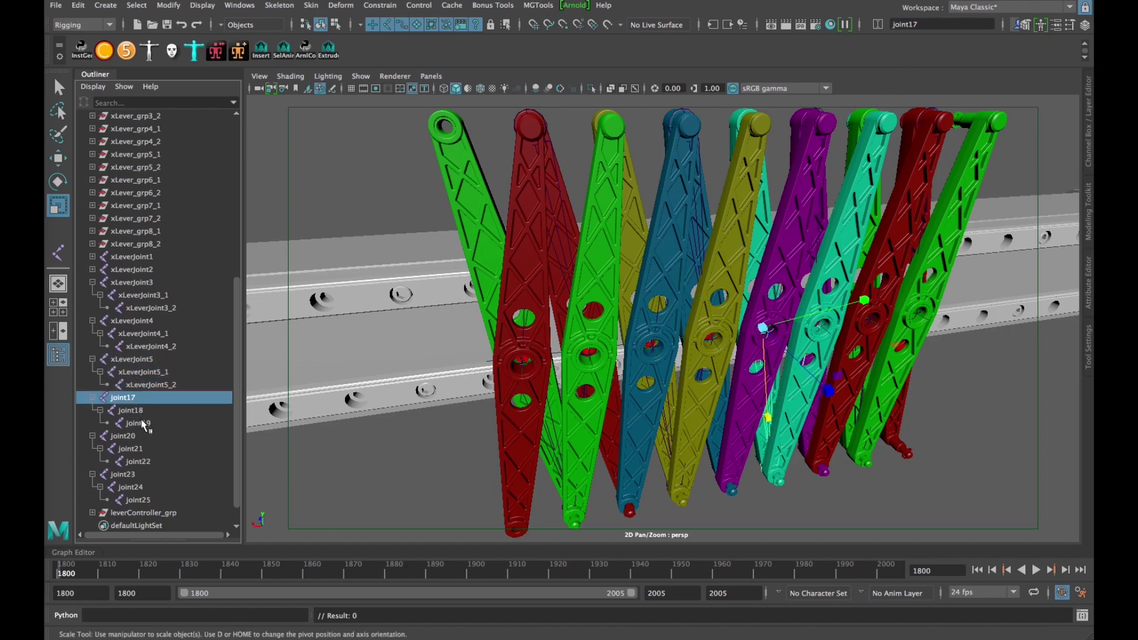
{"action": "left_click", "coordinate": [139, 423], "text": "shift"}
{"action": "left_click", "coordinate": [928, 25]}
{"action": "type", "text": "xLeverJoint"}
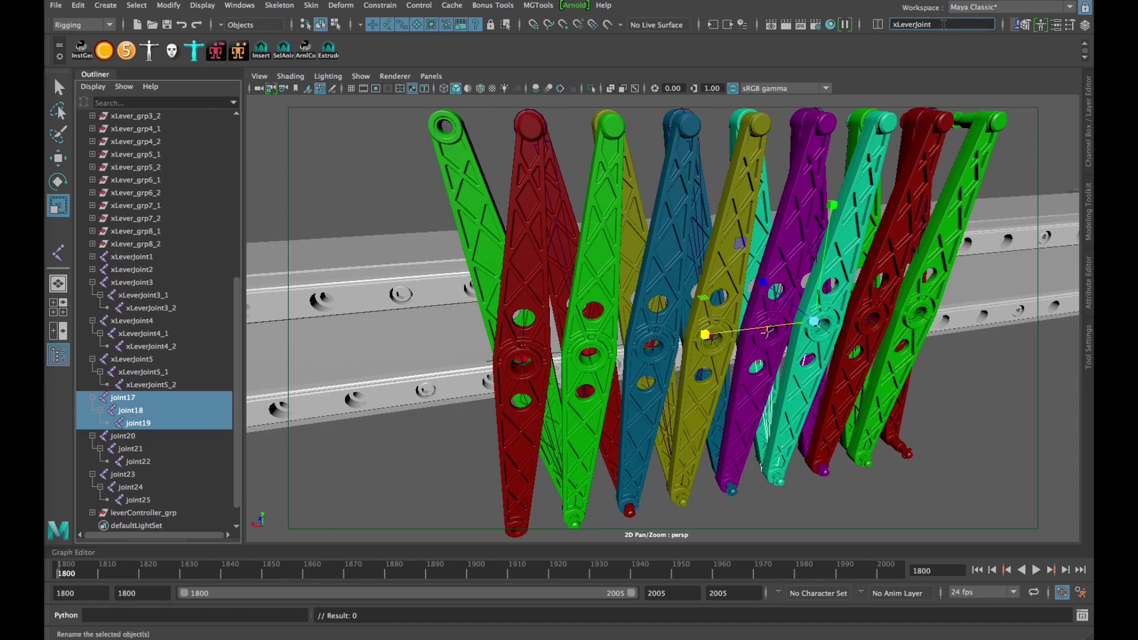
{"action": "type", "text": "6"}
{"action": "key", "text": "Return"}
Step: Rename the joint20, joint21 and joint22 chain to xLeverJoint7, xLeverJoint7_1 and xLeverJoint7_2
{"action": "left_click", "coordinate": [148, 437]}
{"action": "left_click", "coordinate": [148, 457], "text": "shift"}
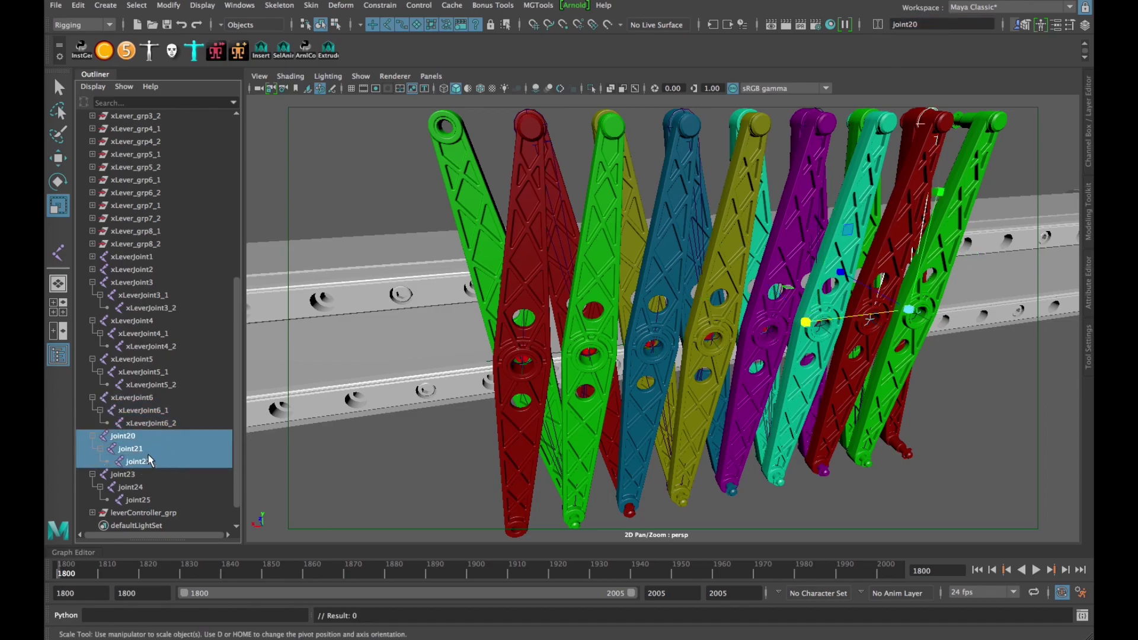
{"action": "left_click", "coordinate": [929, 25]}
{"action": "type", "text": "xLeverJoint"}
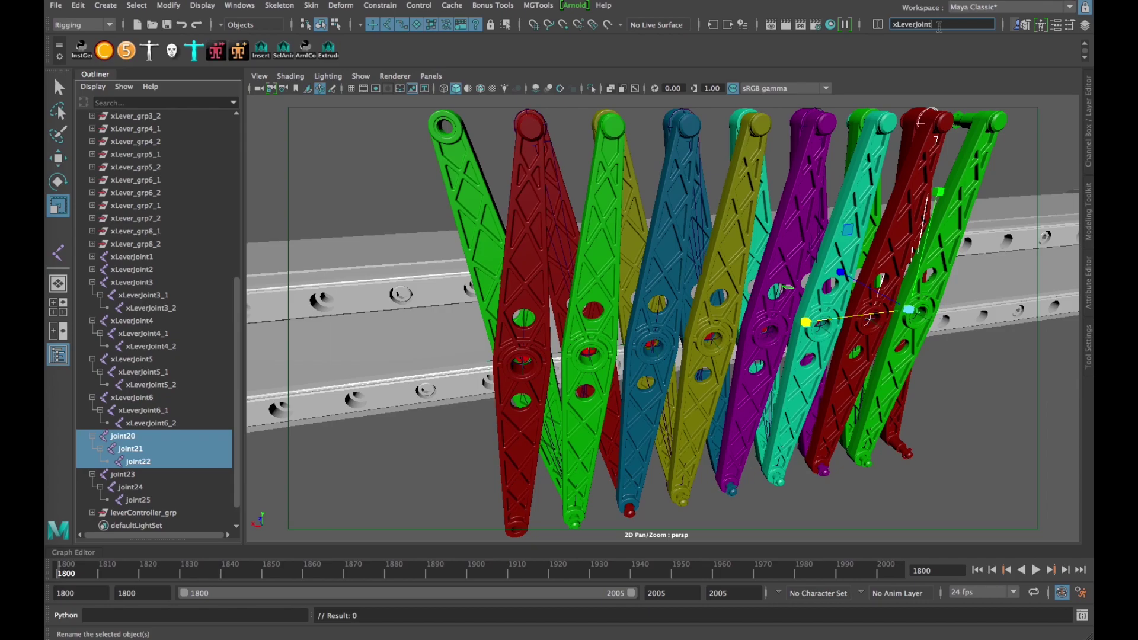
{"action": "type", "text": "7"}
{"action": "key", "text": "Return"}
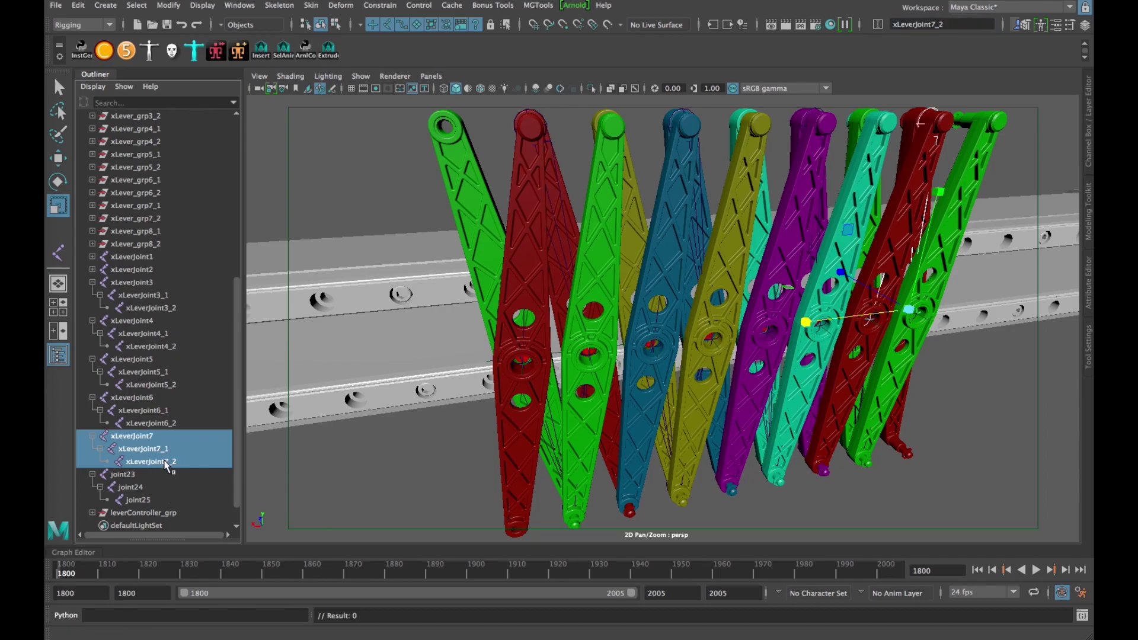
Step: Rename the joint23, joint24 and joint25 chain to xLeverJoint8, xLeverJoint8_1 and xLeverJoint8_2
{"action": "left_click", "coordinate": [149, 475]}
{"action": "left_click", "coordinate": [932, 25]}
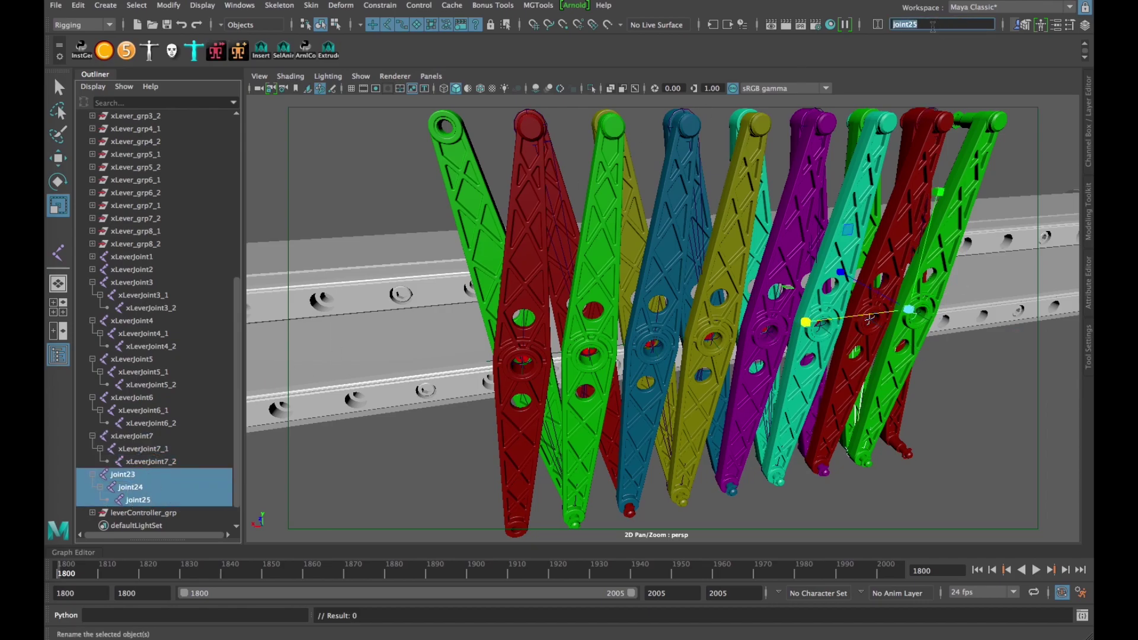
{"action": "type", "text": "xLeverJoint8"}
{"action": "key", "text": "Return"}
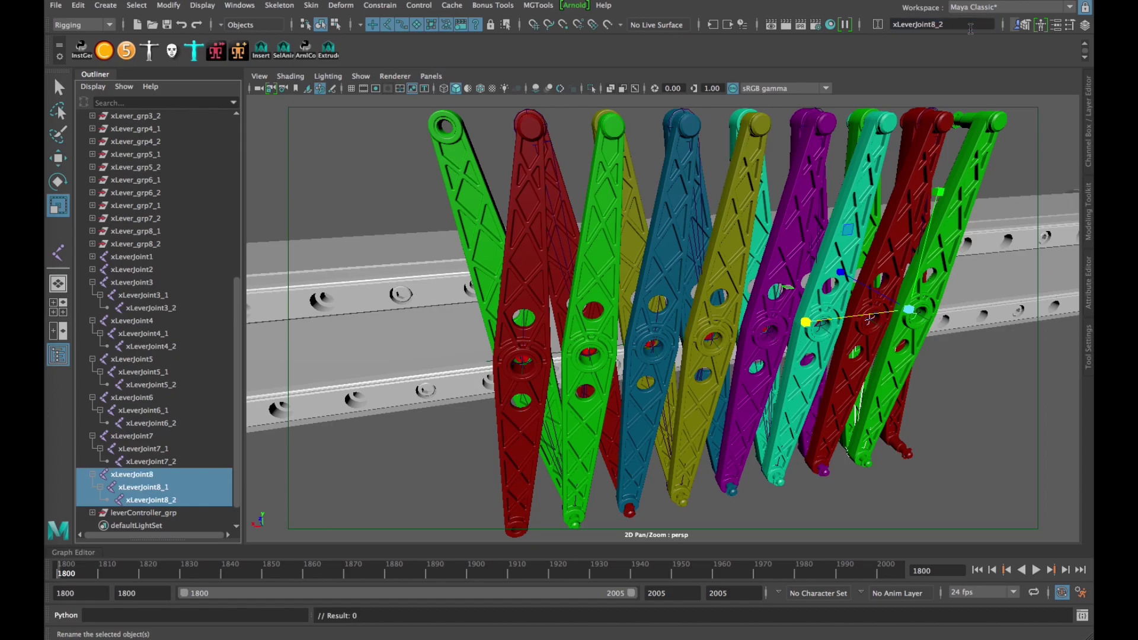
Step: Collapse the hierarchies of xLeverJoint3 through xLeverJoint8 in the Outliner
{"action": "left_click", "coordinate": [93, 474]}
{"action": "left_click", "coordinate": [92, 436]}
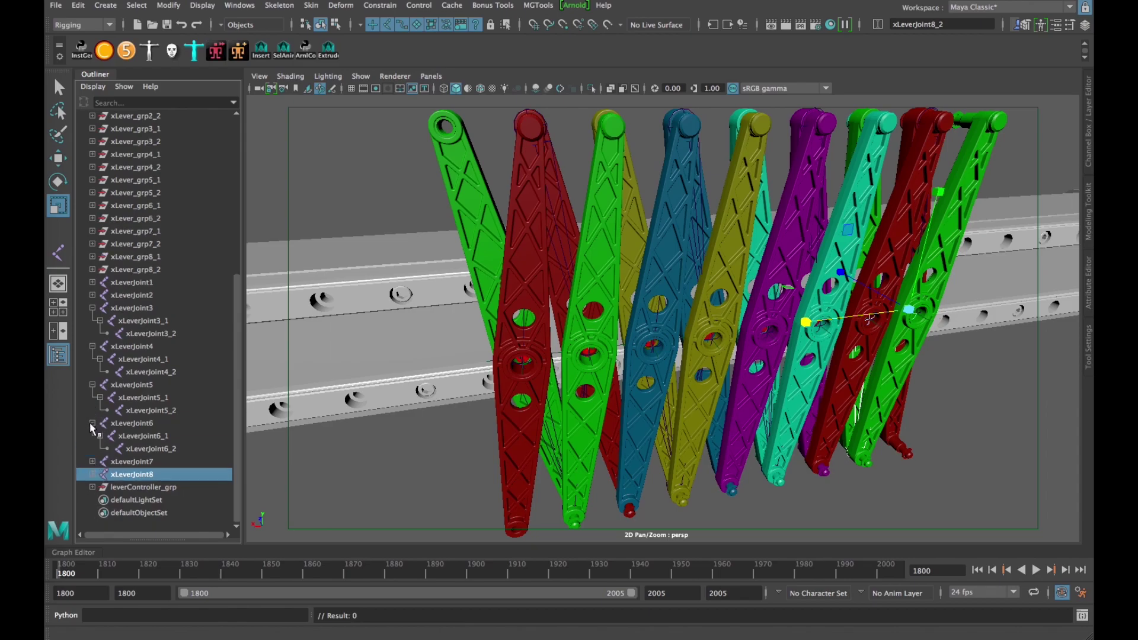
{"action": "left_click", "coordinate": [92, 423]}
{"action": "left_click", "coordinate": [92, 410]}
{"action": "left_click", "coordinate": [93, 397]}
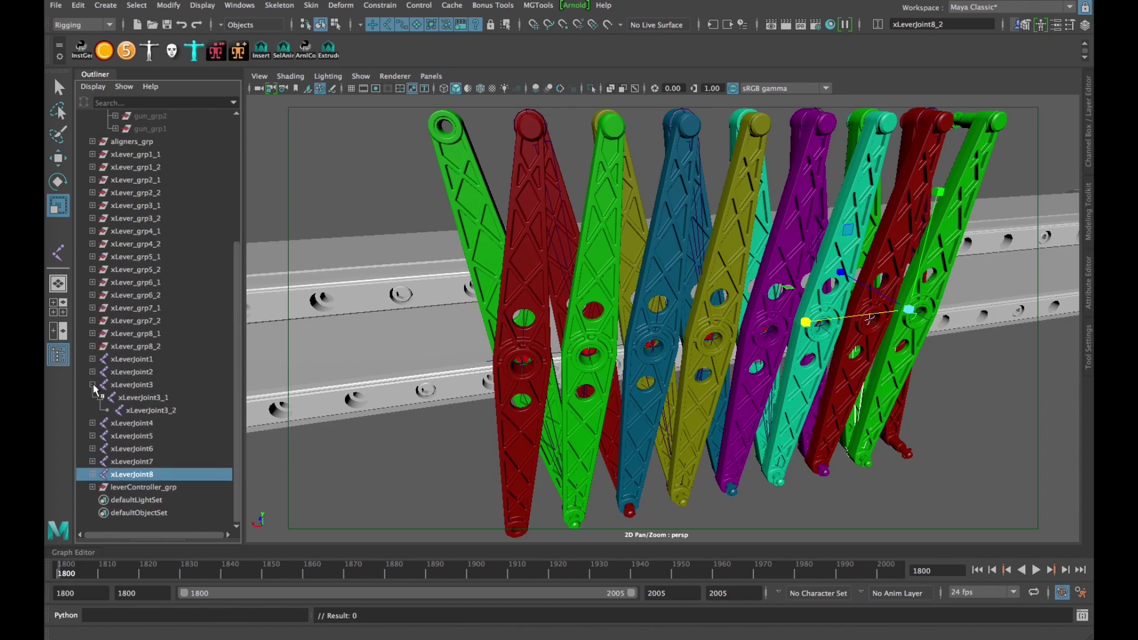
{"action": "left_click", "coordinate": [93, 385]}
Step: Isolate all eight joint chains, xLeverJoint1 through xLeverJoint8, in the viewport to examine them without the lever meshes
{"action": "left_click", "coordinate": [143, 388], "text": "shift"}
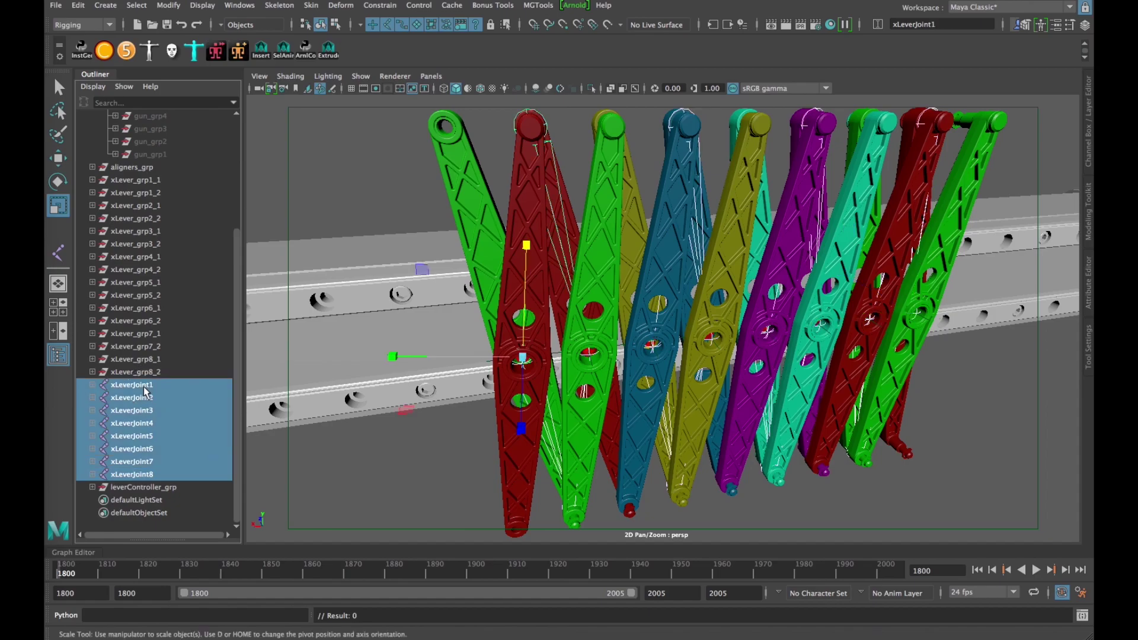
{"action": "key", "text": "w"}
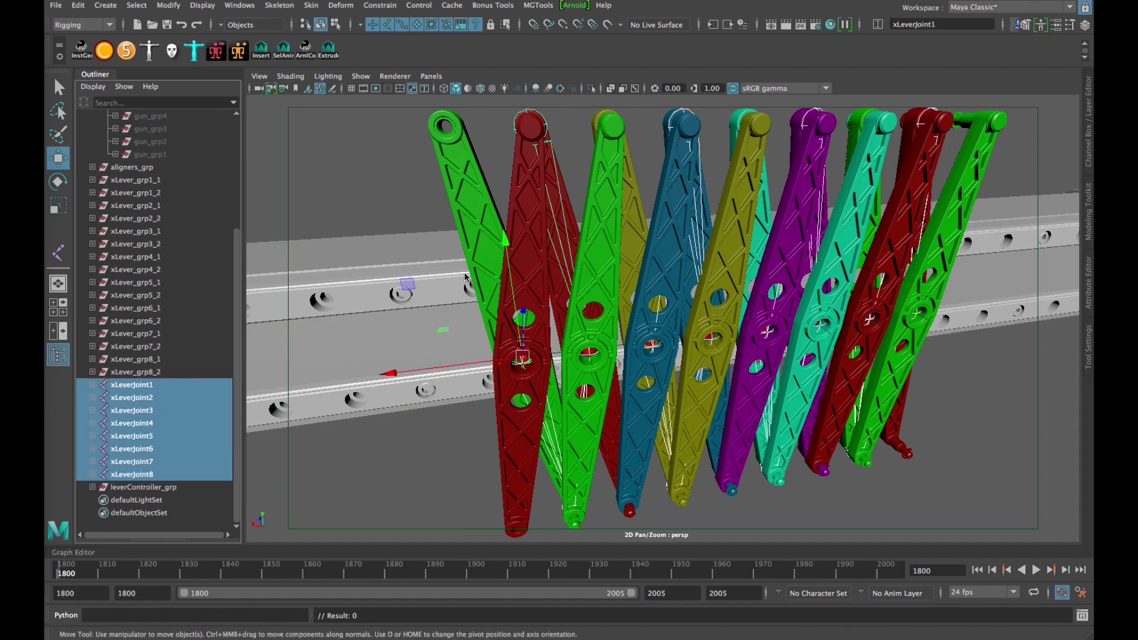
{"action": "key", "text": "ctrl+1"}
{"action": "left_click_drag", "start_coordinate": [661, 335], "coordinate": [629, 326], "text": "alt"}
Step: Isolate only the xLeverJoint1 chain in the viewport
{"action": "left_click", "coordinate": [132, 386]}
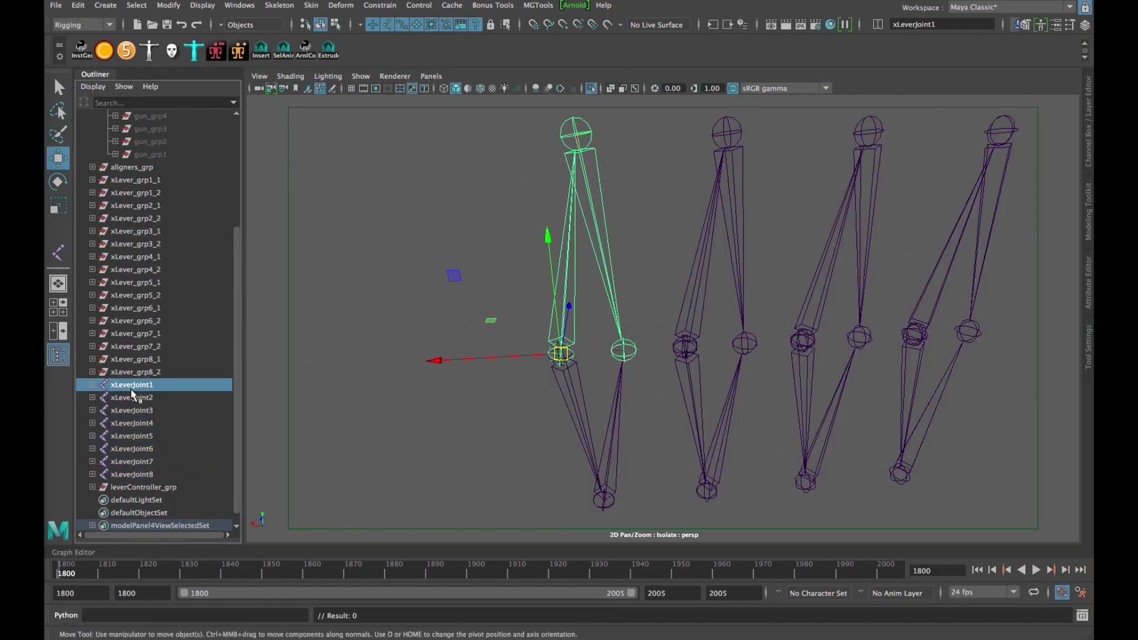
{"action": "mouse_move", "coordinate": [663, 208]}
{"action": "left_mouse_down", "text": "alt"}
{"action": "mouse_move", "coordinate": [660, 336]}
{"action": "mouse_move", "coordinate": [706, 364]}
{"action": "left_mouse_up", "text": "alt"}
{"action": "key", "text": "ctrl+1"}
{"action": "key", "text": "ctrl+1"}
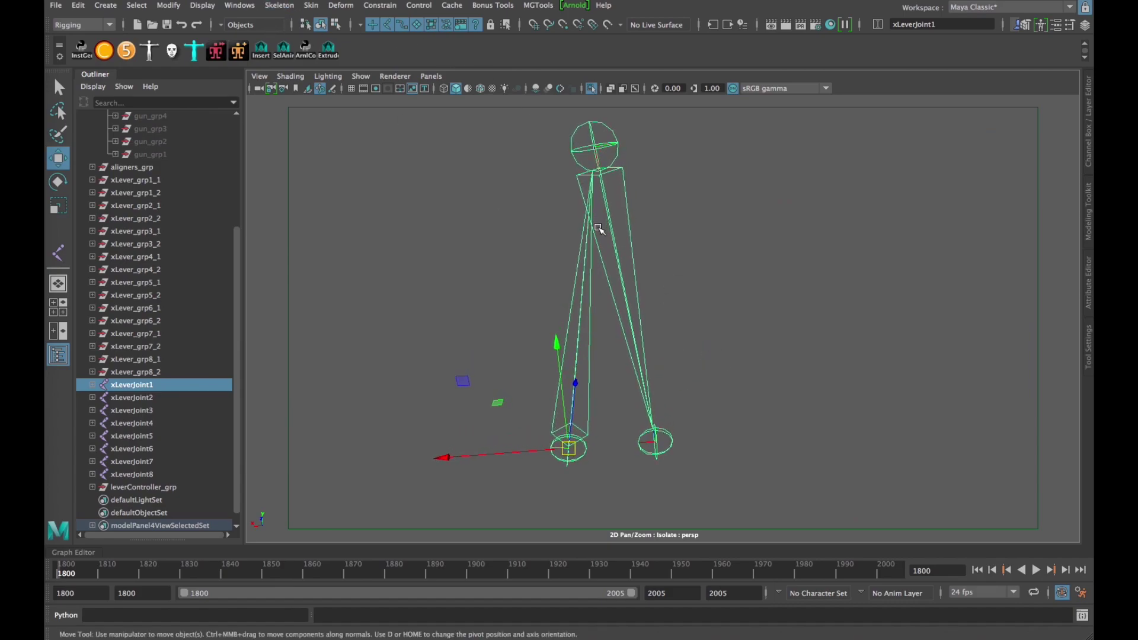
Step: Detach the Skeleton commands into a floating window placed over the viewport
{"action": "left_click", "coordinate": [274, 6]}
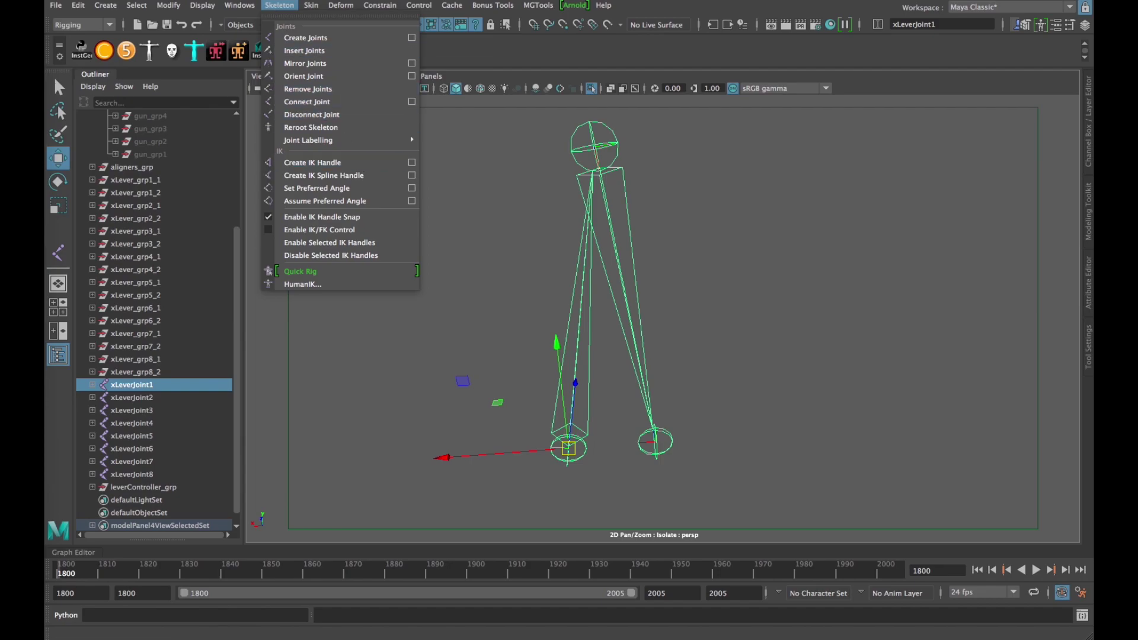
{"action": "left_click", "coordinate": [289, 18]}
{"action": "left_click_drag", "start_coordinate": [317, 11], "coordinate": [302, 104]}
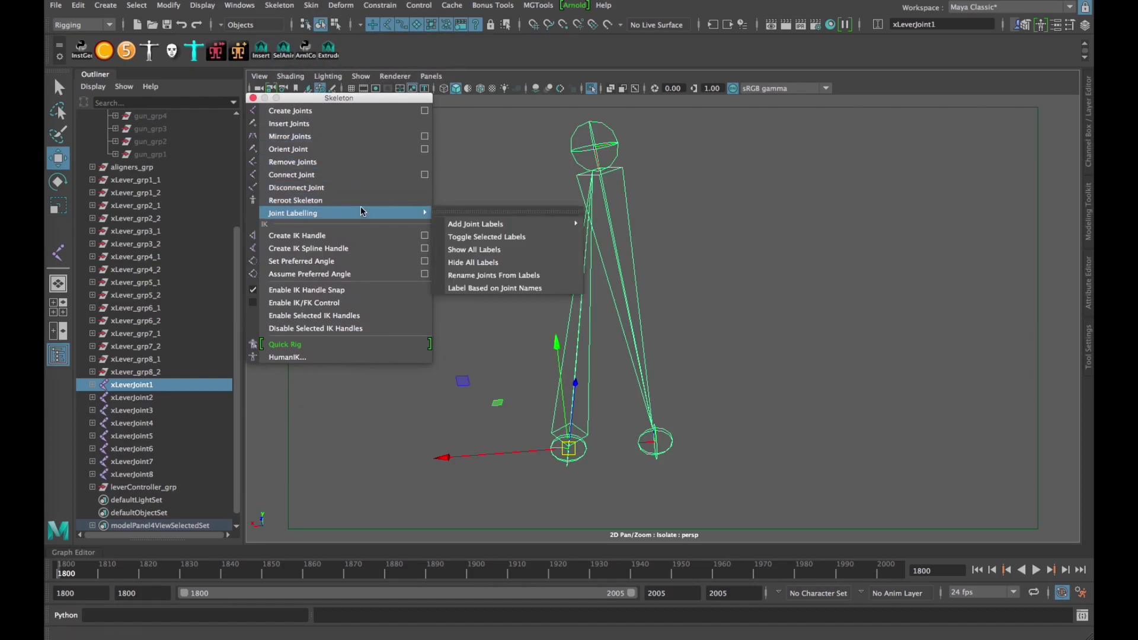
Step: Create an IK handle on the first lever chain, running from xLeverJoint1 to its end joint xLeverJoint1_2
{"action": "left_click", "coordinate": [373, 235]}
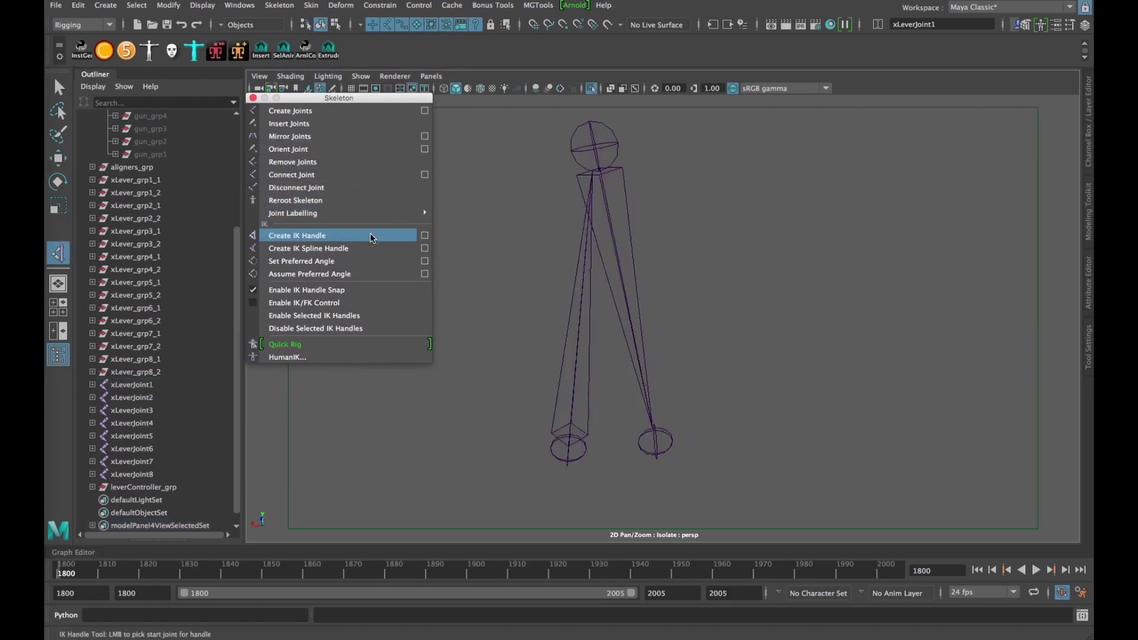
{"action": "scroll", "coordinate": [576, 476], "scroll_direction": "up", "scroll_amount": 2}
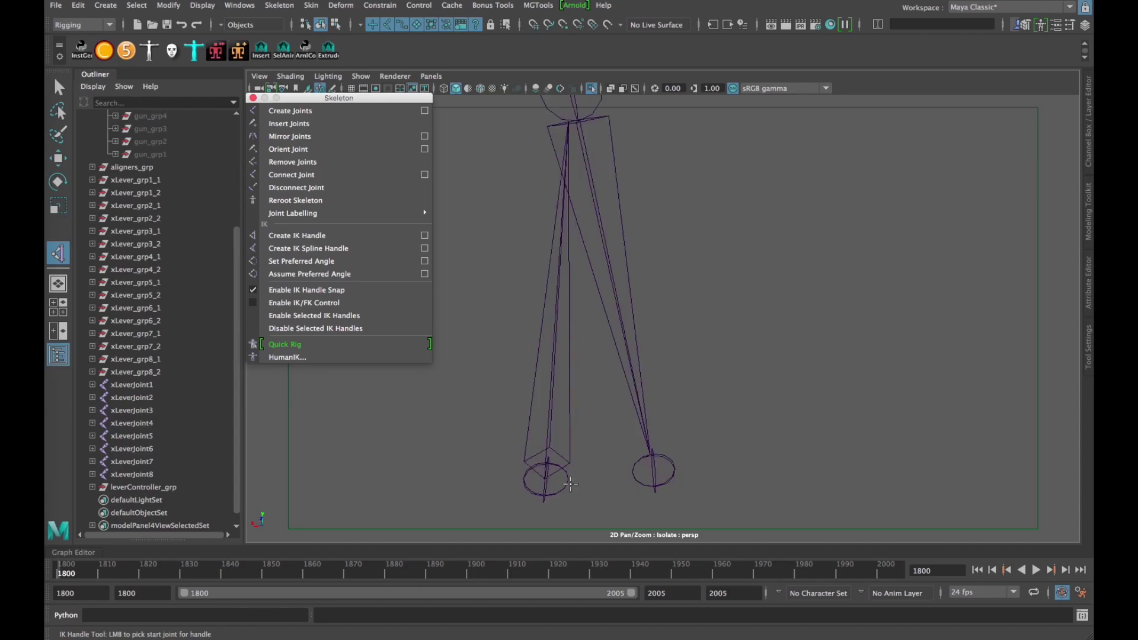
{"action": "scroll", "coordinate": [570, 485], "scroll_direction": "down", "scroll_amount": 2}
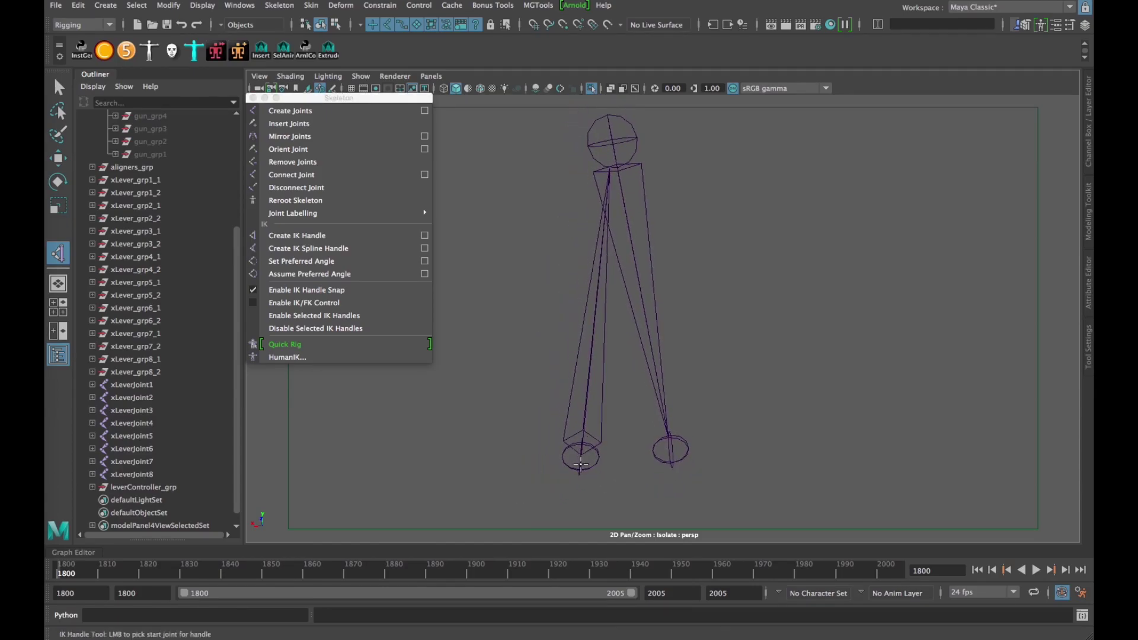
{"action": "left_click", "coordinate": [580, 466]}
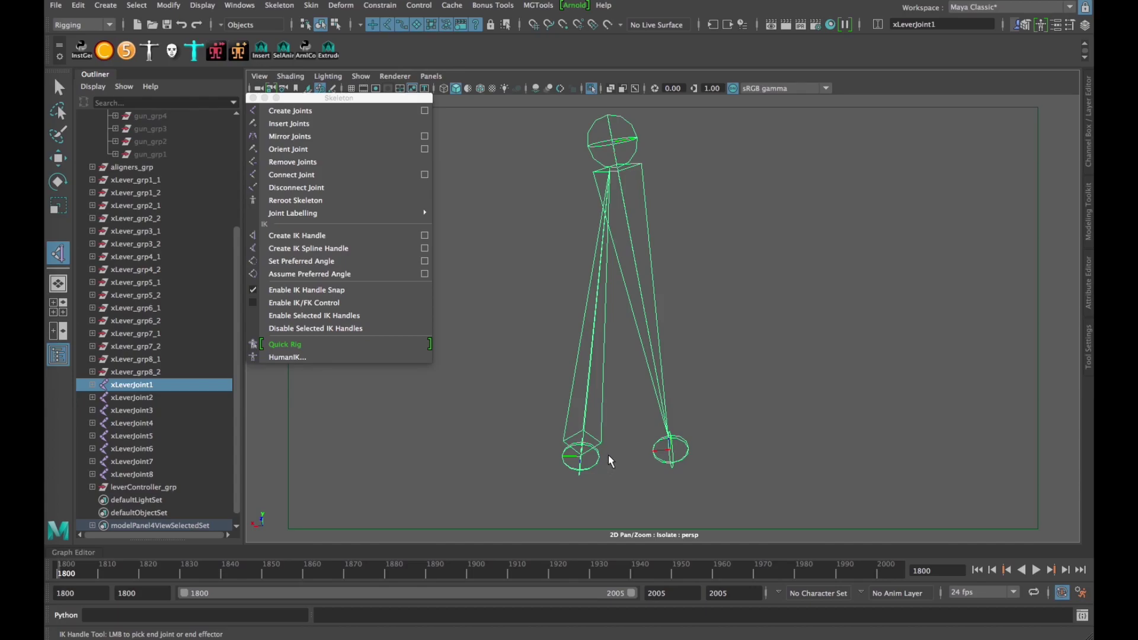
{"action": "left_click", "coordinate": [673, 454]}
{"action": "key", "text": "w"}
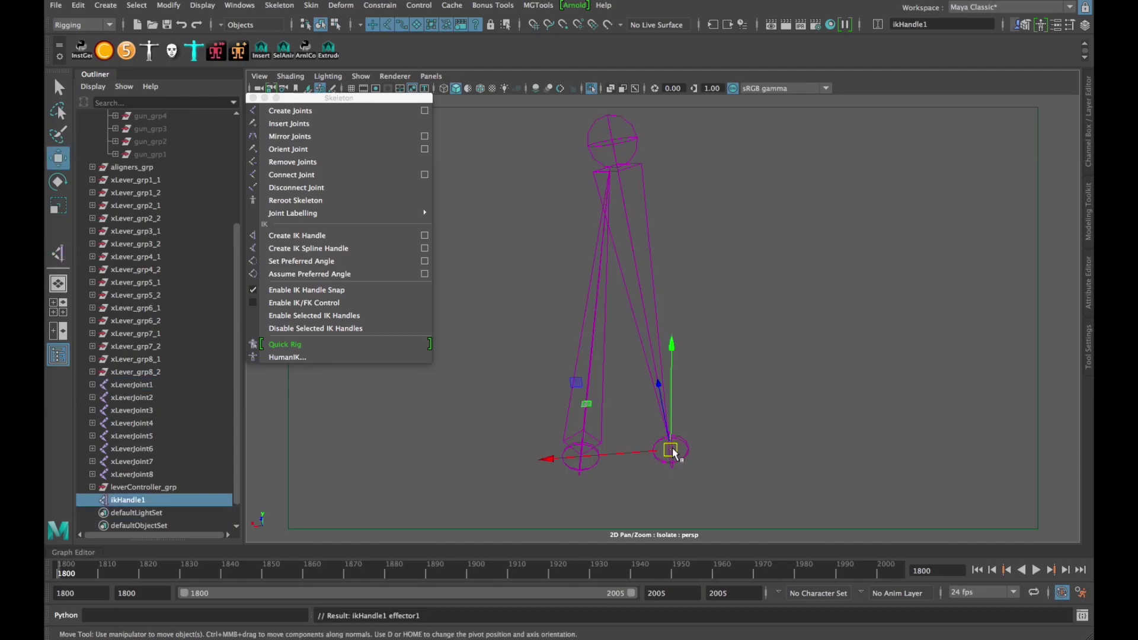
Step: Test the first lever chain by moving ikHandle1 and end joint xLeverJoint1_2 along the X axis, undoing each move
{"action": "scroll", "coordinate": [665, 452], "scroll_direction": "down", "scroll_amount": 3}
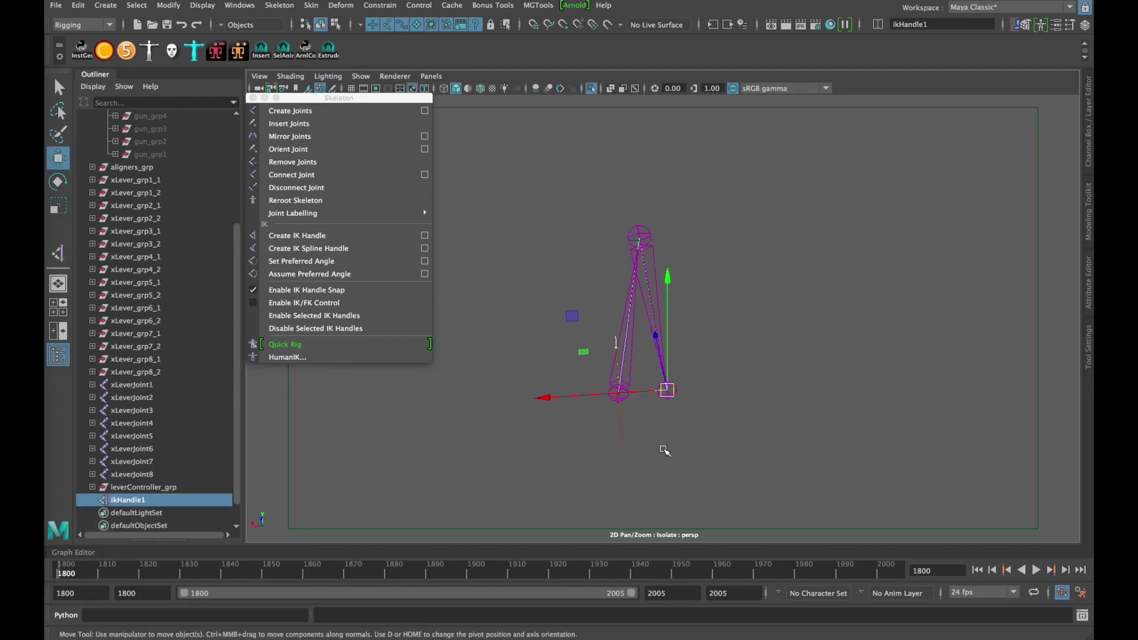
{"action": "left_click", "coordinate": [134, 504]}
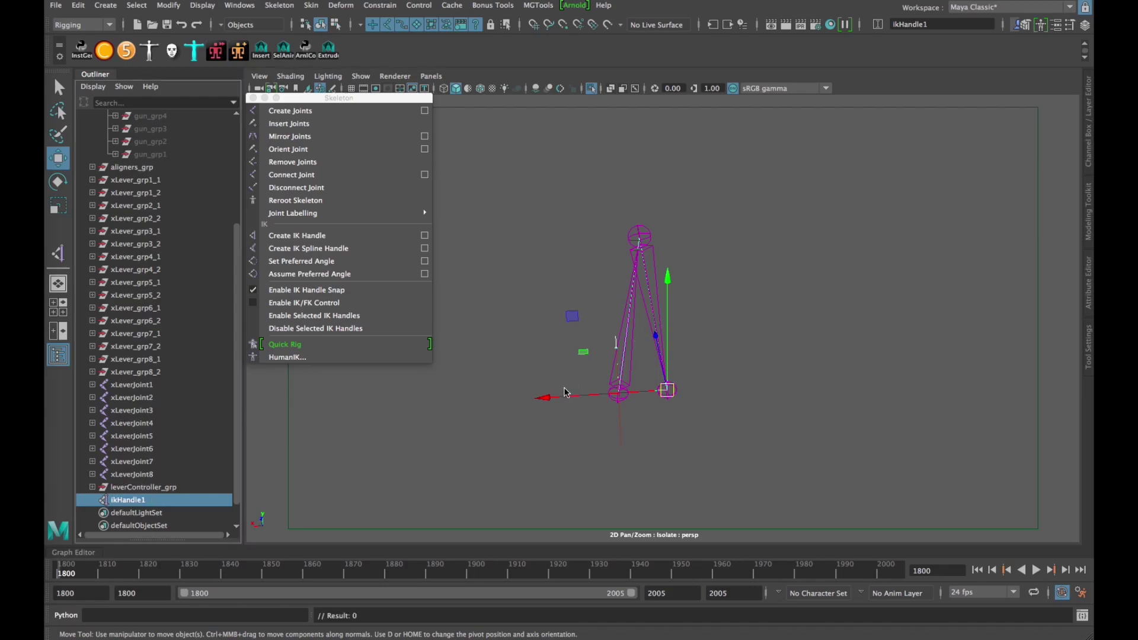
{"action": "left_click_drag", "start_coordinate": [564, 392], "coordinate": [510, 403]}
{"action": "left_click", "coordinate": [615, 401]}
{"action": "key", "text": "ctrl+z"}
{"action": "left_click", "coordinate": [665, 392]}
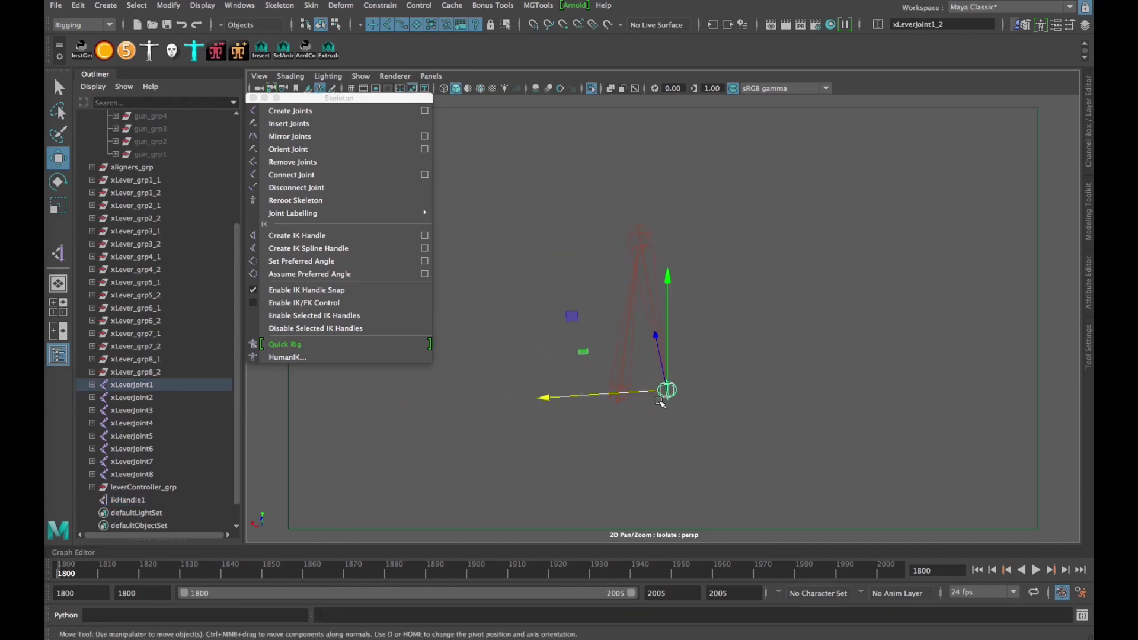
{"action": "left_click_drag", "start_coordinate": [630, 391], "coordinate": [708, 398]}
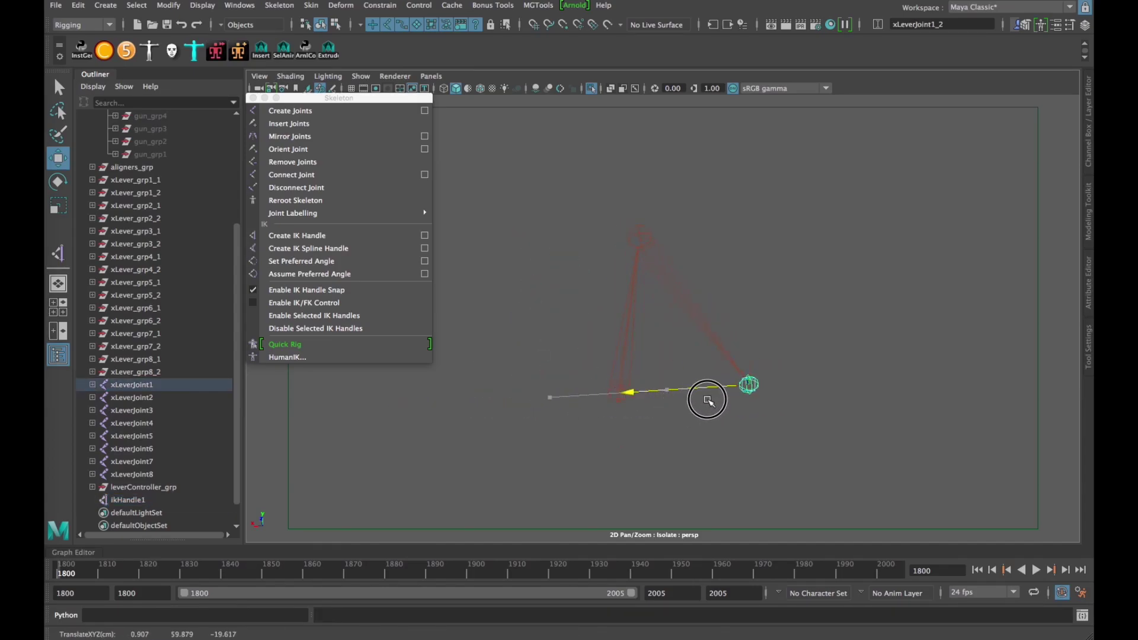
{"action": "key", "text": "ctrl+z"}
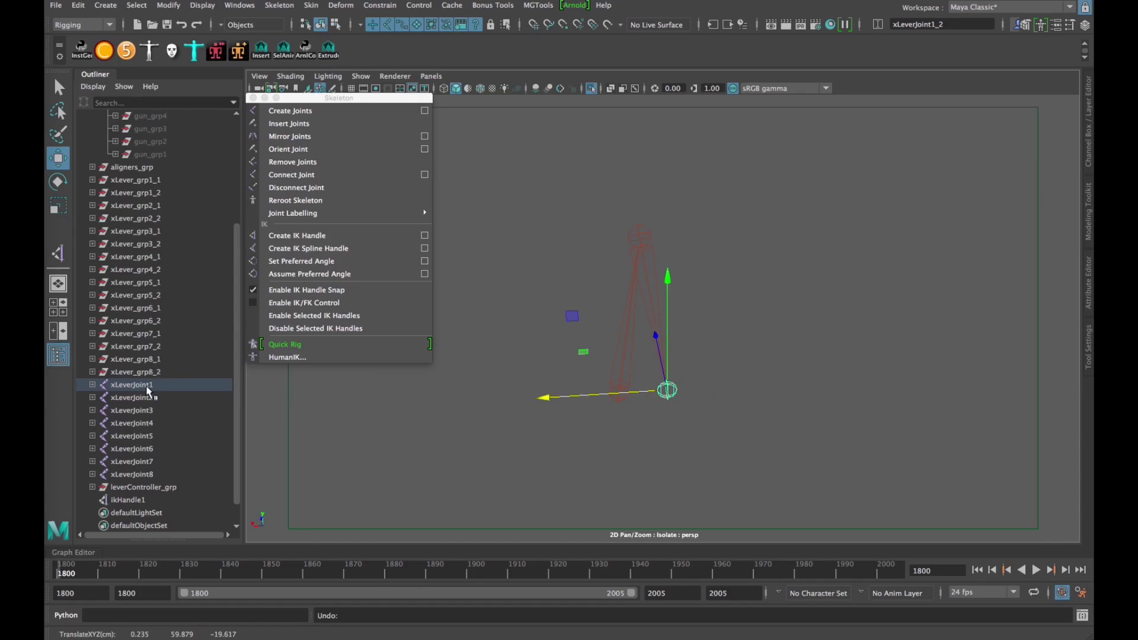
Step: Create an IK handle on the second lever chain, running from xLeverJoint2 to its end joint
{"action": "left_click", "coordinate": [132, 397]}
{"action": "middle_click_drag", "start_coordinate": [720, 424], "coordinate": [671, 386]}
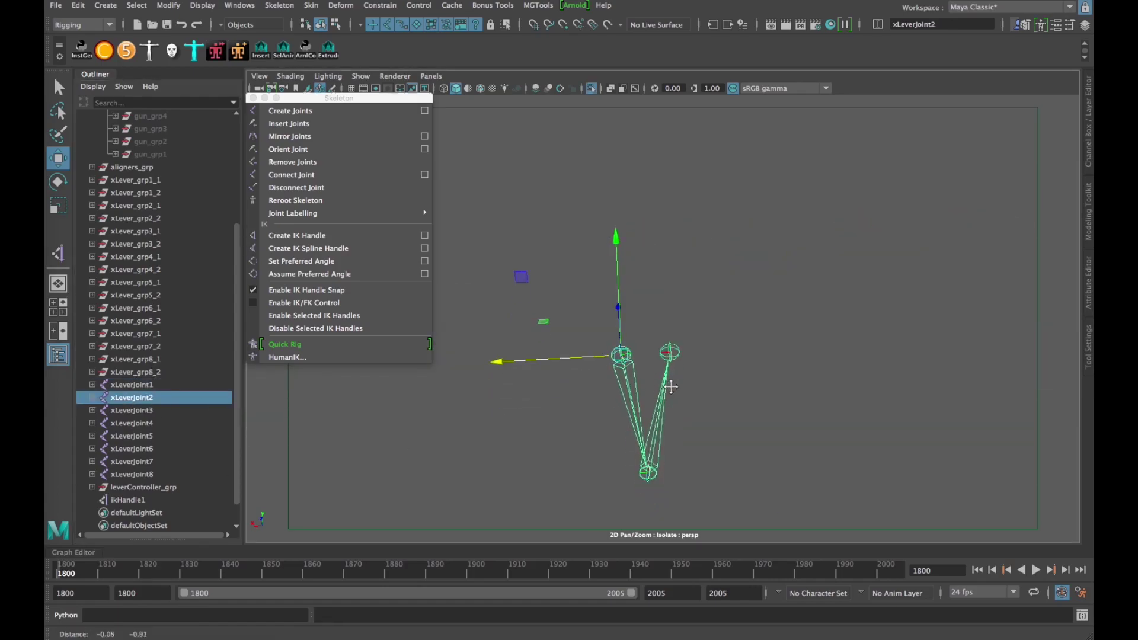
{"action": "scroll", "coordinate": [671, 387], "scroll_direction": "up", "scroll_amount": 3}
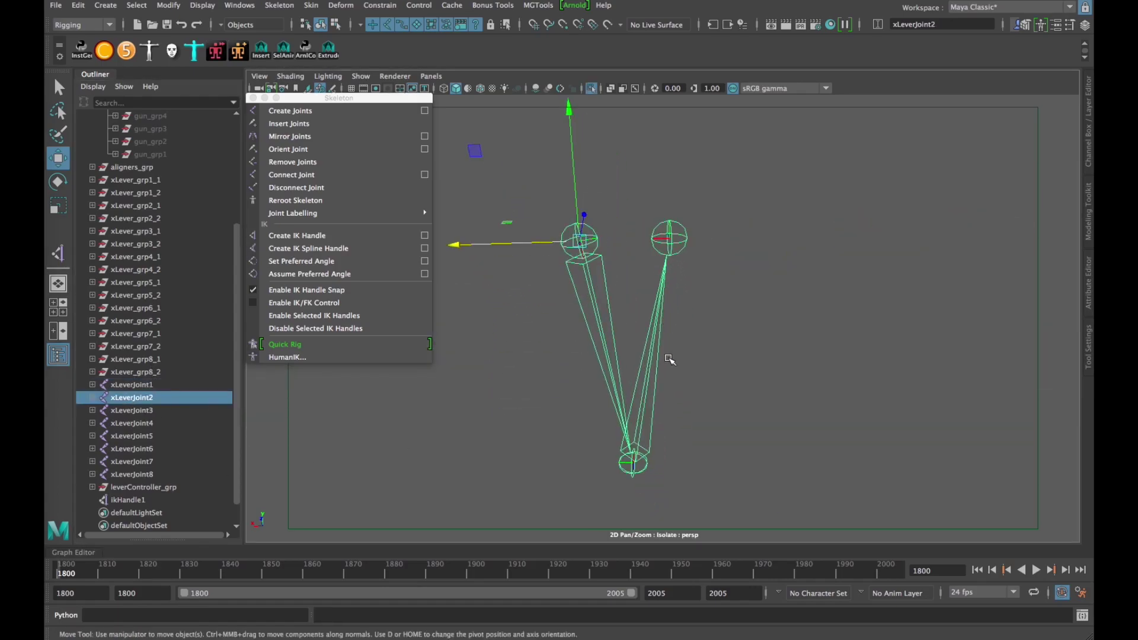
{"action": "left_click", "coordinate": [317, 236]}
{"action": "left_click", "coordinate": [577, 224]}
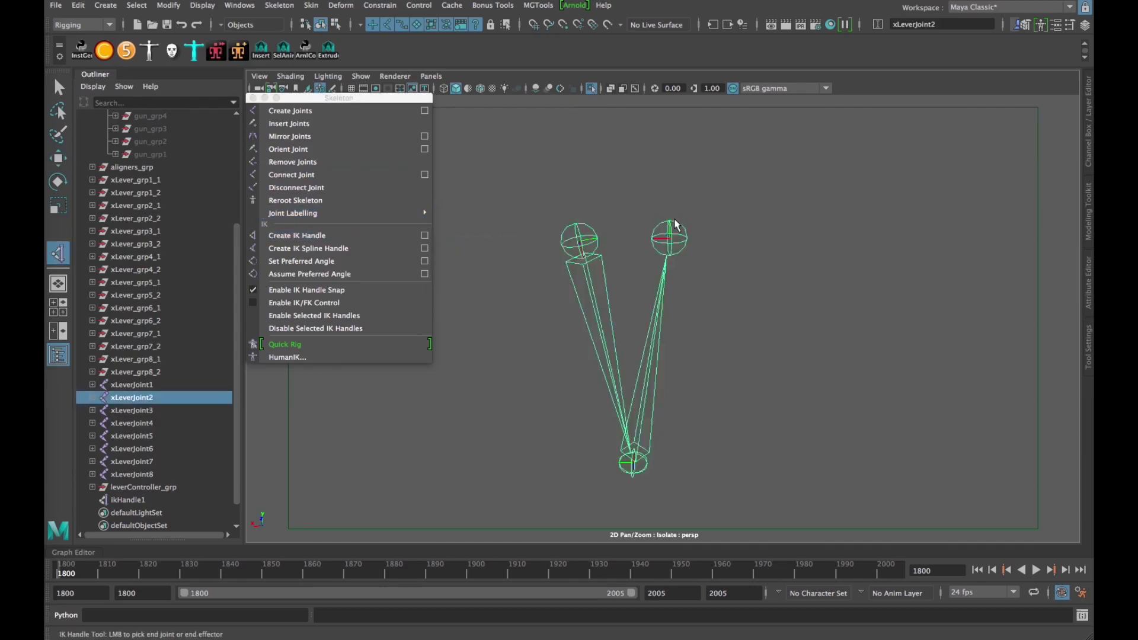
{"action": "left_click", "coordinate": [675, 226]}
{"action": "key", "text": "w"}
{"action": "middle_click_drag", "start_coordinate": [706, 249], "coordinate": [697, 286]}
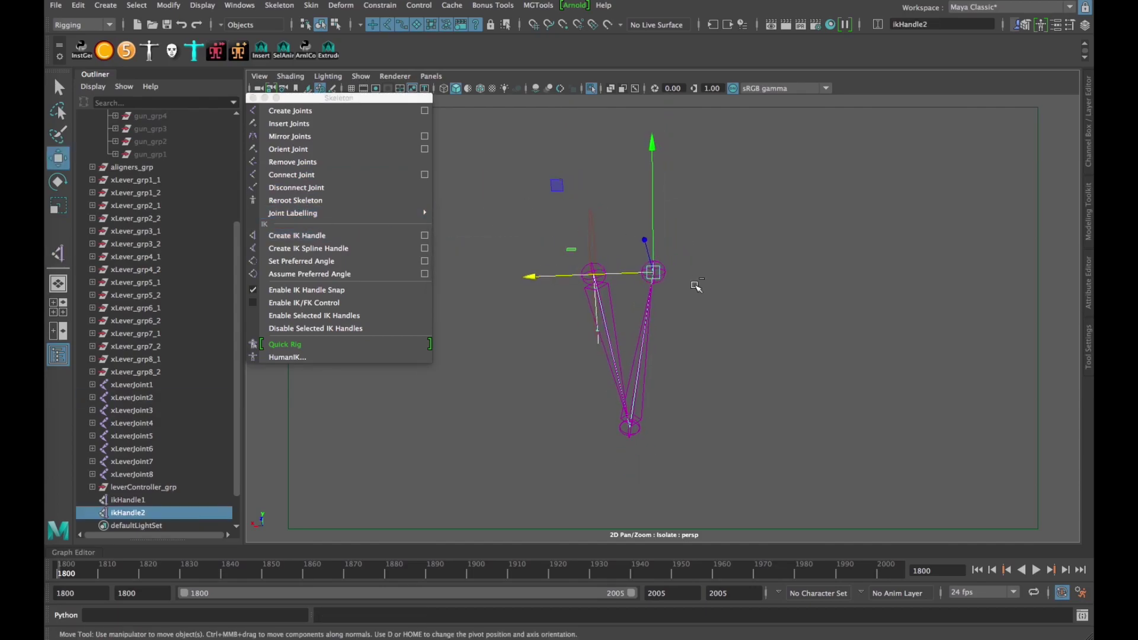
Step: Isolate the xLeverJoint3 chain and create an IK handle from its root joint to its end joint
{"action": "key", "text": "ctrl+1"}
{"action": "left_click", "coordinate": [131, 410]}
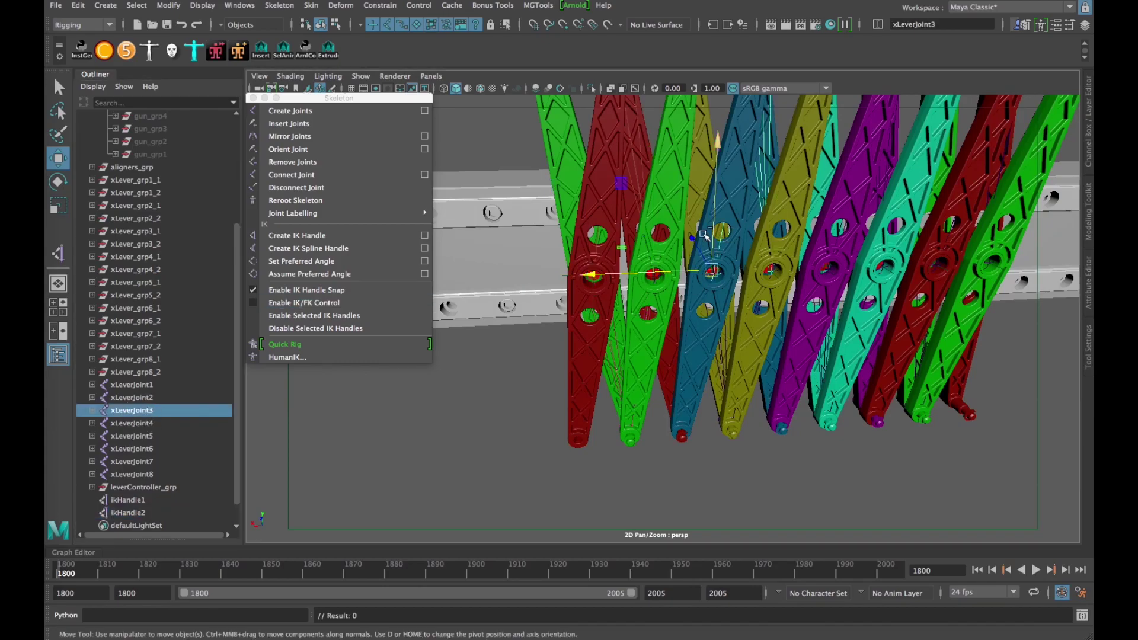
{"action": "key", "text": "ctrl+1"}
{"action": "left_click_drag", "start_coordinate": [650, 324], "coordinate": [593, 323], "text": "alt"}
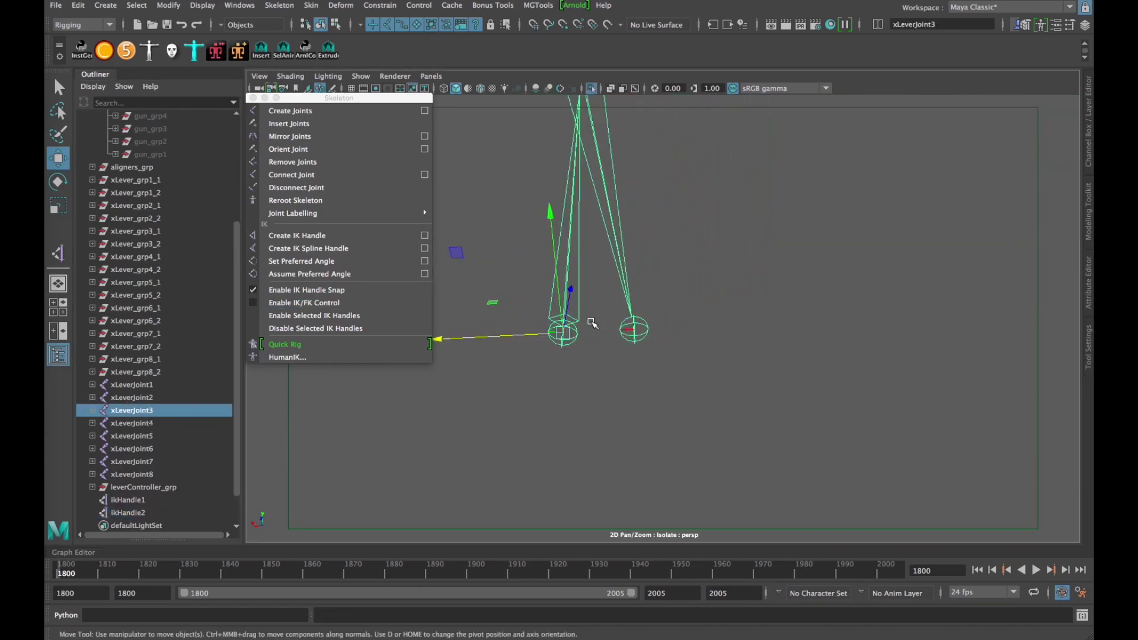
{"action": "left_click", "coordinate": [300, 236]}
{"action": "left_click", "coordinate": [562, 334]}
{"action": "left_click", "coordinate": [633, 329]}
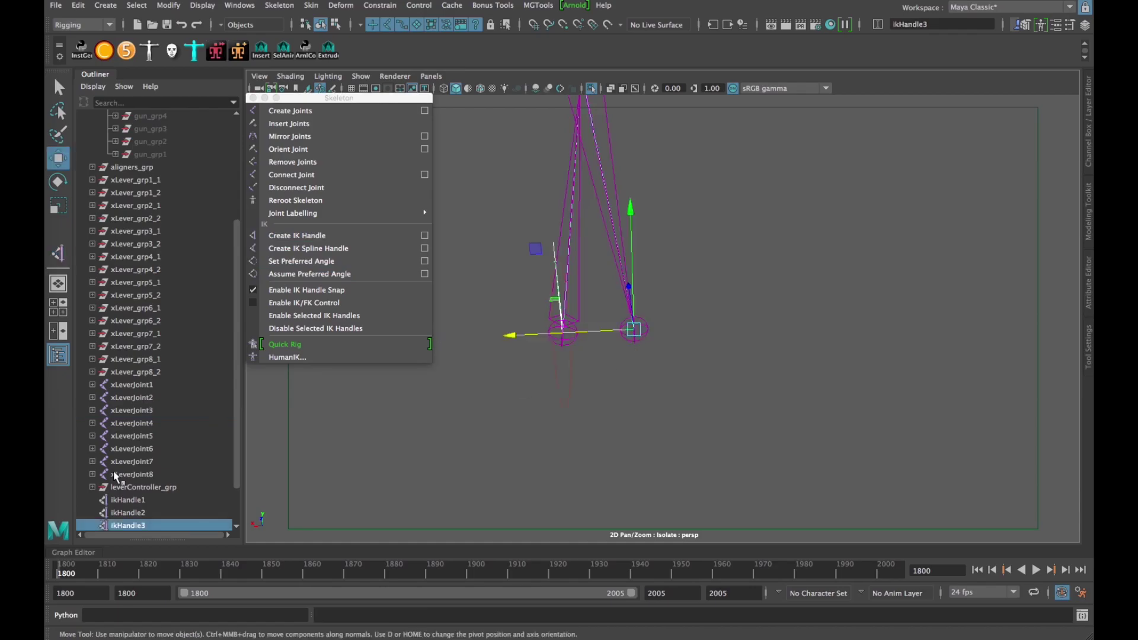
Step: Isolate the xLeverJoint4 chain and create an IK handle from its root joint to its end joint
{"action": "left_click", "coordinate": [136, 423]}
{"action": "key", "text": "ctrl+1"}
{"action": "key", "text": "ctrl+1"}
{"action": "left_click_drag", "start_coordinate": [593, 338], "coordinate": [613, 311], "text": "alt"}
{"action": "left_click", "coordinate": [301, 235]}
{"action": "left_click", "coordinate": [612, 248]}
{"action": "left_click", "coordinate": [682, 244]}
Step: Isolate the xLeverJoint5 chain and create an IK handle from its root joint to its end joint
{"action": "left_click", "coordinate": [154, 436]}
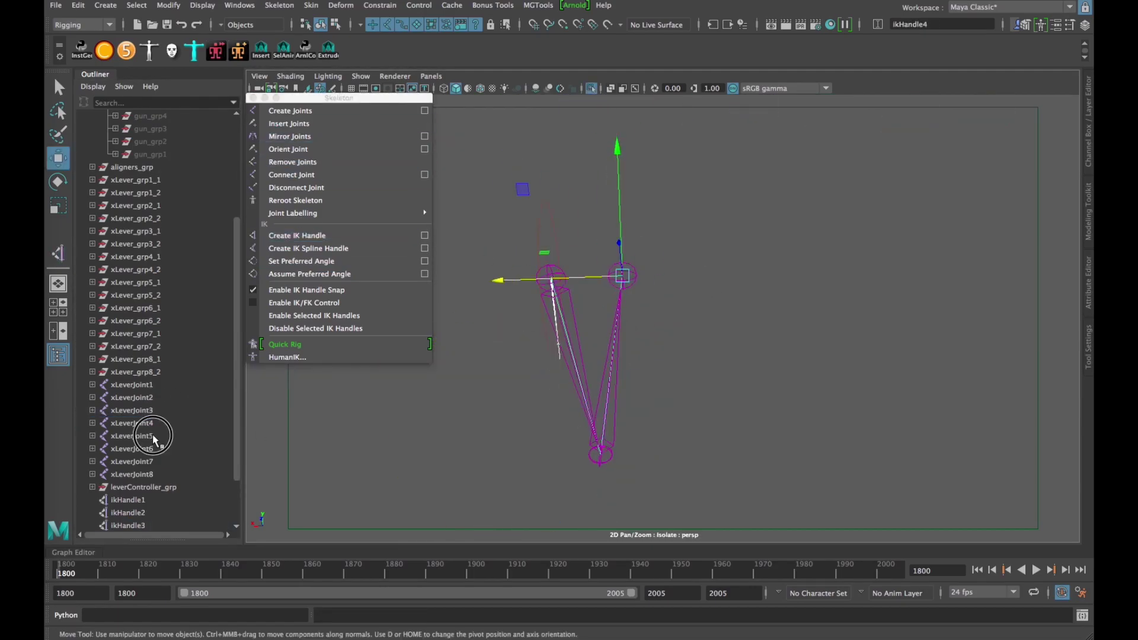
{"action": "key", "text": "ctrl+1"}
{"action": "key", "text": "ctrl+1"}
{"action": "left_click_drag", "start_coordinate": [681, 368], "coordinate": [694, 298], "text": "alt"}
{"action": "left_click", "coordinate": [300, 236]}
{"action": "left_click", "coordinate": [584, 403]}
{"action": "left_click", "coordinate": [666, 394]}
{"action": "key", "text": "w"}
Step: Isolate the xLeverJoint8 chain, create an IK handle from its root joint to its end joint, and show the whole scene again
{"action": "left_click", "coordinate": [131, 474]}
{"action": "key", "text": "ctrl+1"}
{"action": "key", "text": "ctrl+1"}
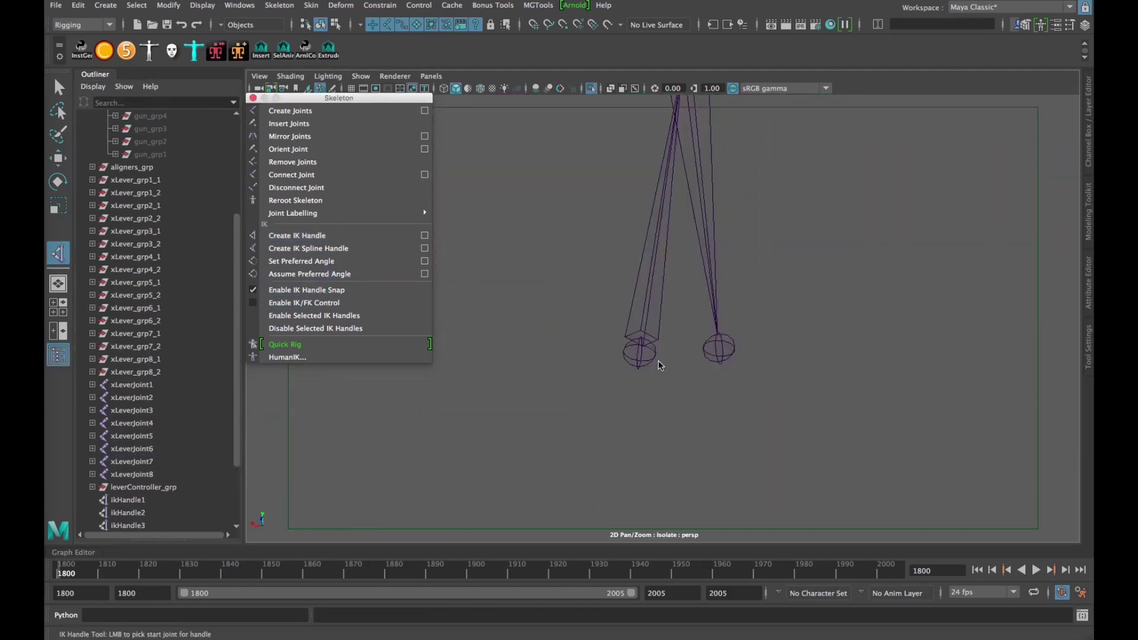
{"action": "left_click_drag", "start_coordinate": [656, 366], "coordinate": [699, 356], "text": "alt"}
{"action": "left_click", "coordinate": [383, 238]}
{"action": "left_click", "coordinate": [595, 239]}
{"action": "left_click", "coordinate": [641, 444]}
{"action": "key", "text": "ctrl+1"}
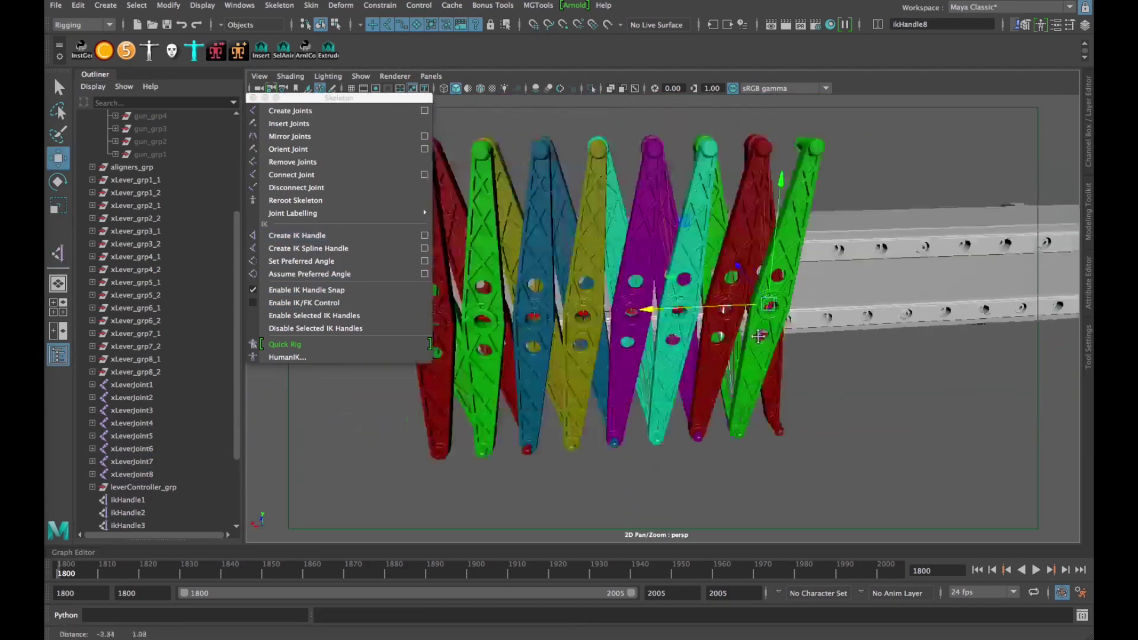
{"action": "key", "text": "w"}
Step: Check the IK handles ikHandle1 to ikHandle8 and the joint chains xLeverJoint1 to xLeverJoint8 by selecting them in the scene hierarchy
{"action": "scroll", "coordinate": [157, 483], "scroll_direction": "down", "scroll_amount": 3}
{"action": "left_click", "coordinate": [142, 397]}
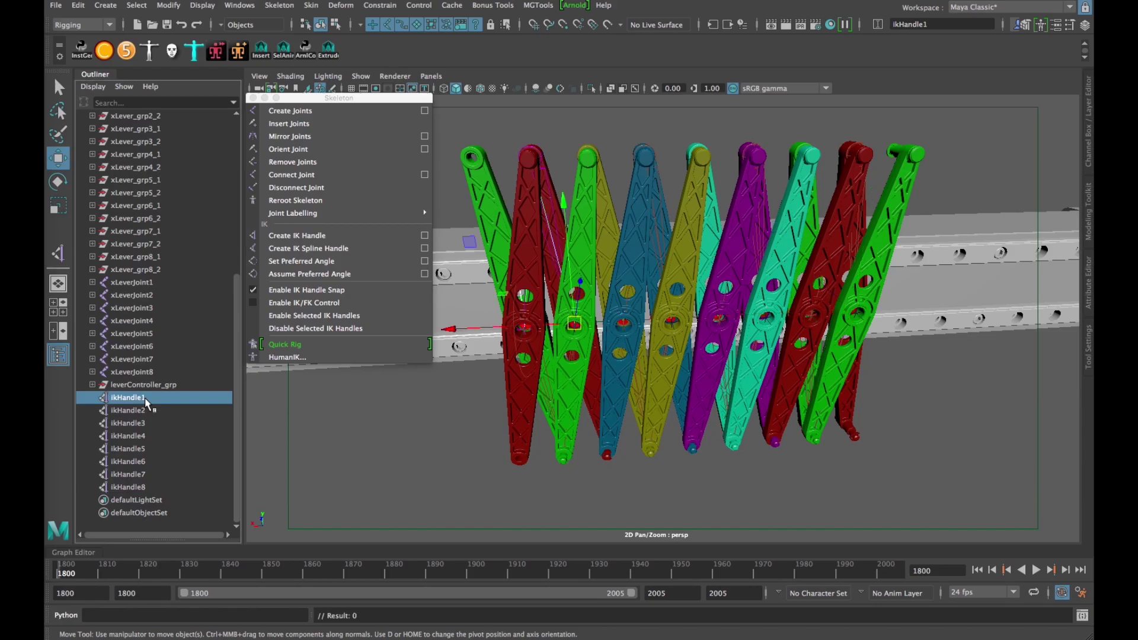
{"action": "left_click", "coordinate": [144, 423]}
{"action": "left_click", "coordinate": [140, 462]}
{"action": "left_click", "coordinate": [138, 474]}
{"action": "left_click", "coordinate": [138, 486]}
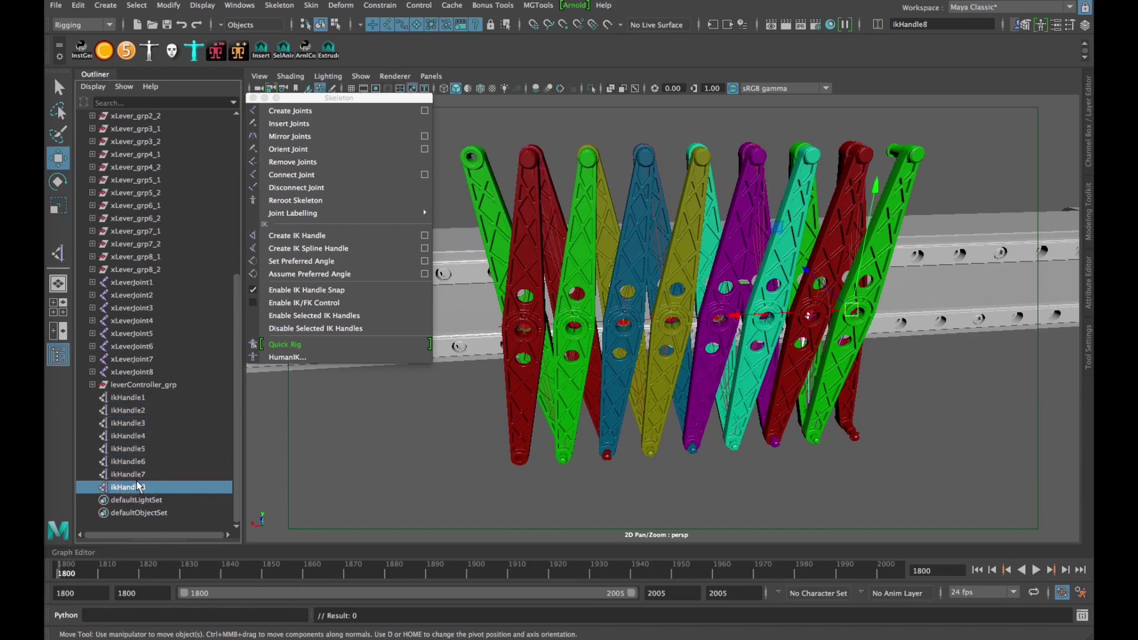
{"action": "left_click", "coordinate": [144, 397]}
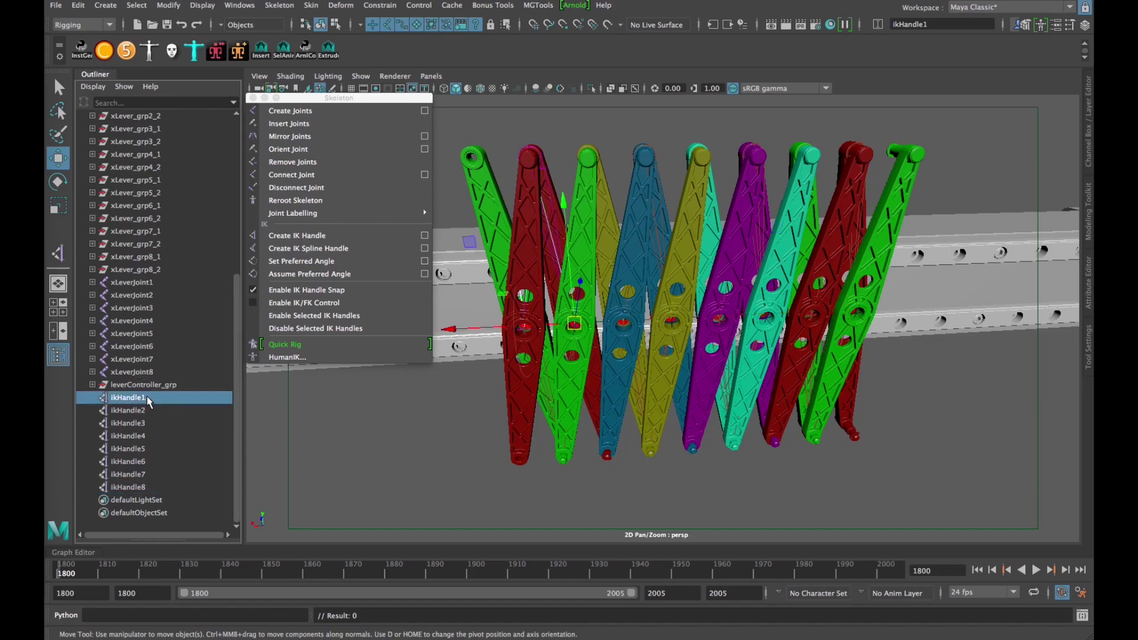
{"action": "left_click", "coordinate": [145, 284]}
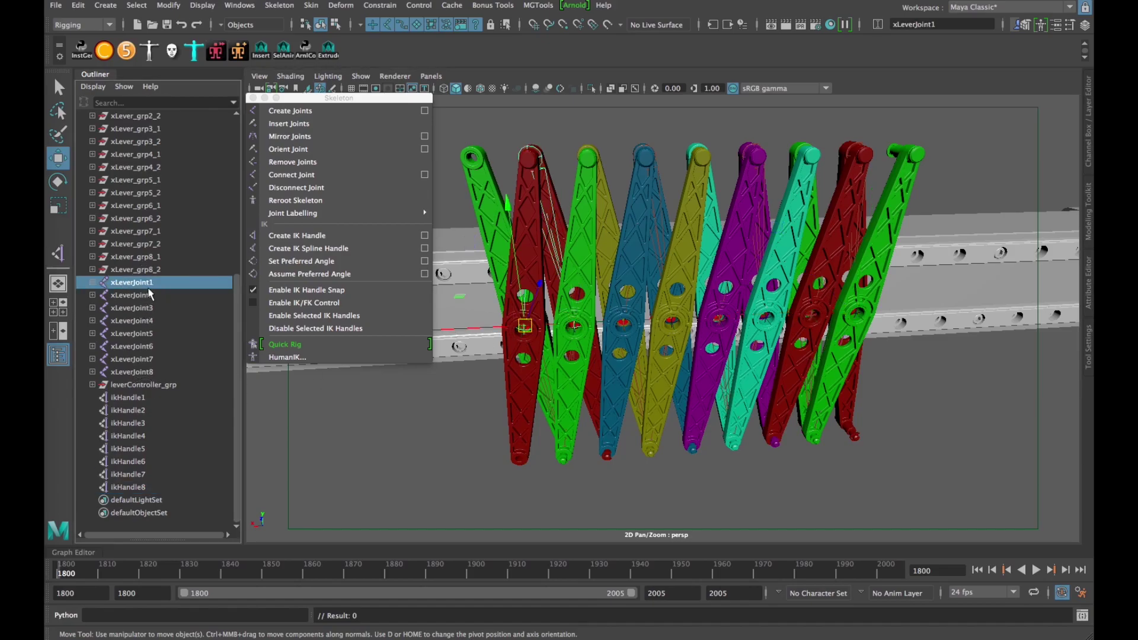
{"action": "left_click", "coordinate": [253, 98]}
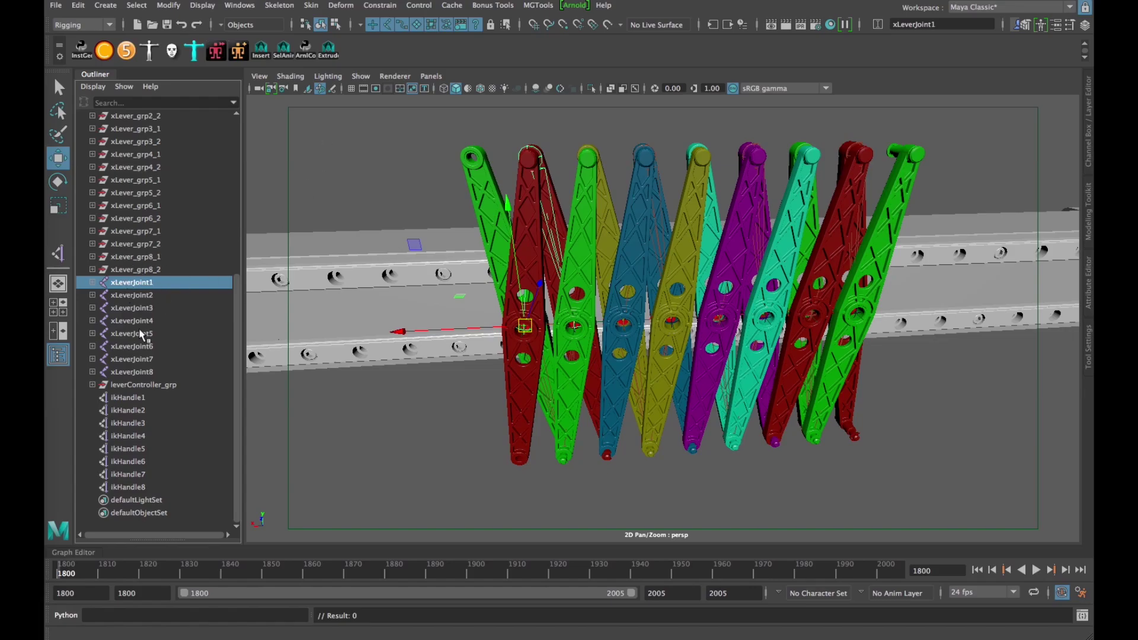
{"action": "left_click_drag", "start_coordinate": [140, 398], "coordinate": [149, 486]}
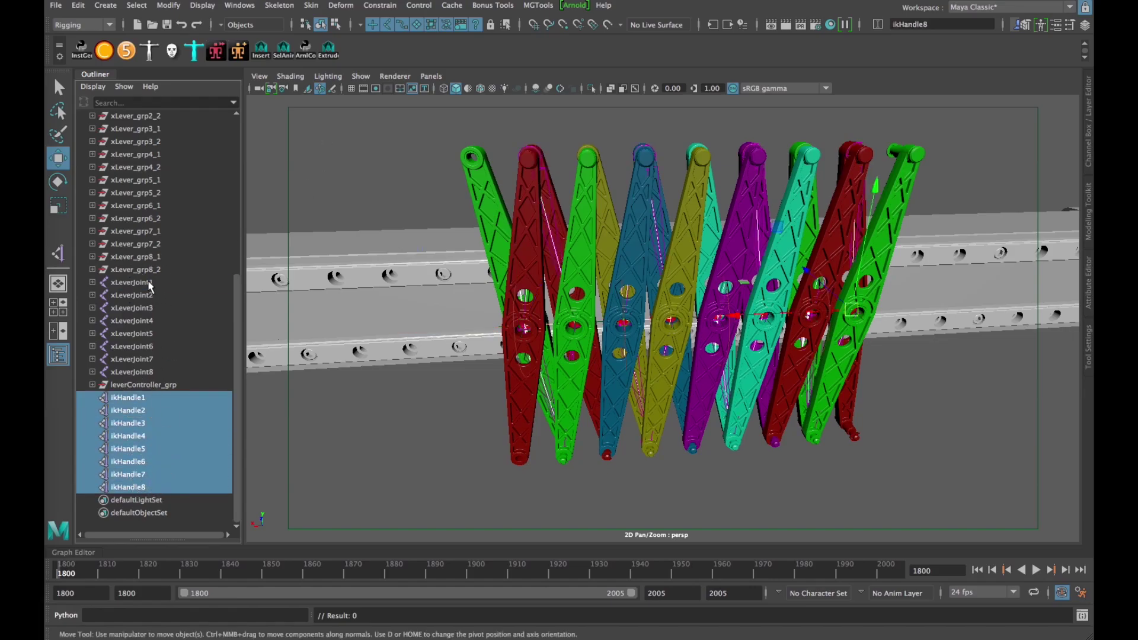
{"action": "left_click_drag", "start_coordinate": [152, 285], "coordinate": [155, 377]}
Step: Try scaling leverController_grp along the X axis
{"action": "left_click", "coordinate": [156, 384]}
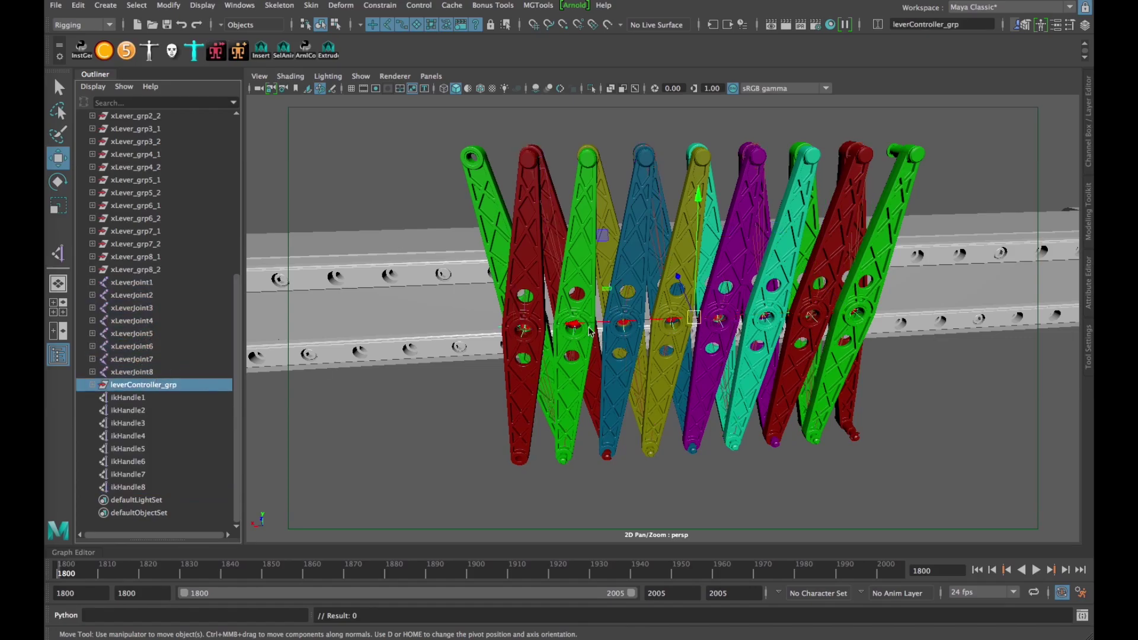
{"action": "left_click", "coordinate": [128, 283]}
{"action": "left_click", "coordinate": [137, 384]}
{"action": "scroll", "coordinate": [845, 337], "scroll_direction": "down", "scroll_amount": 3}
{"action": "key", "text": "r"}
{"action": "left_click_drag", "start_coordinate": [608, 322], "coordinate": [558, 325]}
{"action": "scroll", "coordinate": [609, 359], "scroll_direction": "up", "scroll_amount": 2}
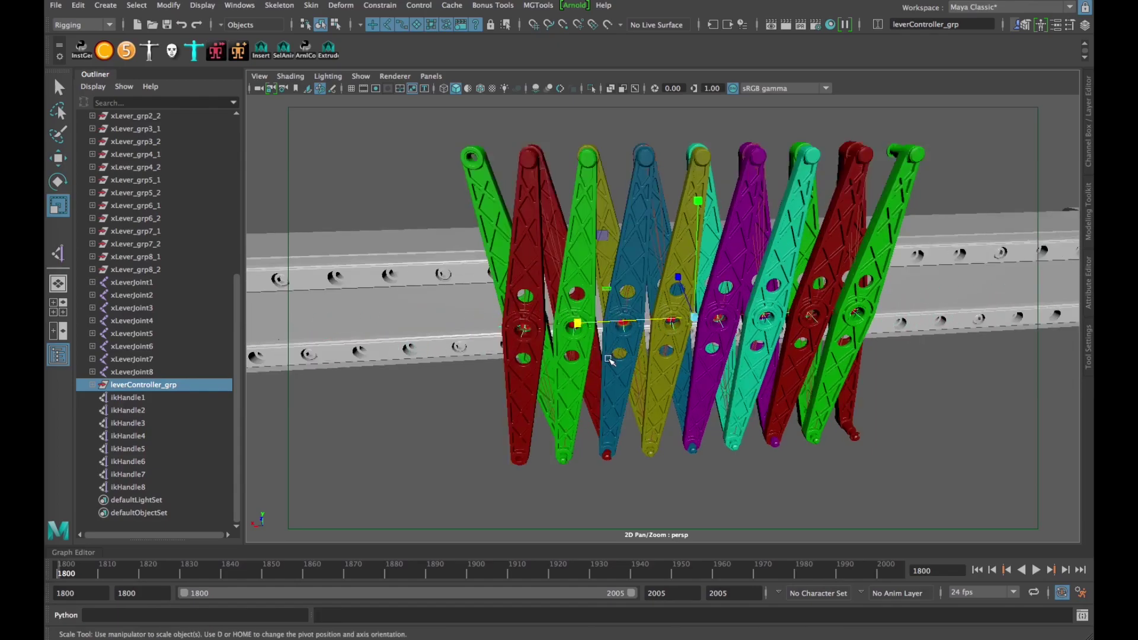
{"action": "scroll", "coordinate": [609, 358], "scroll_direction": "up", "scroll_amount": 1}
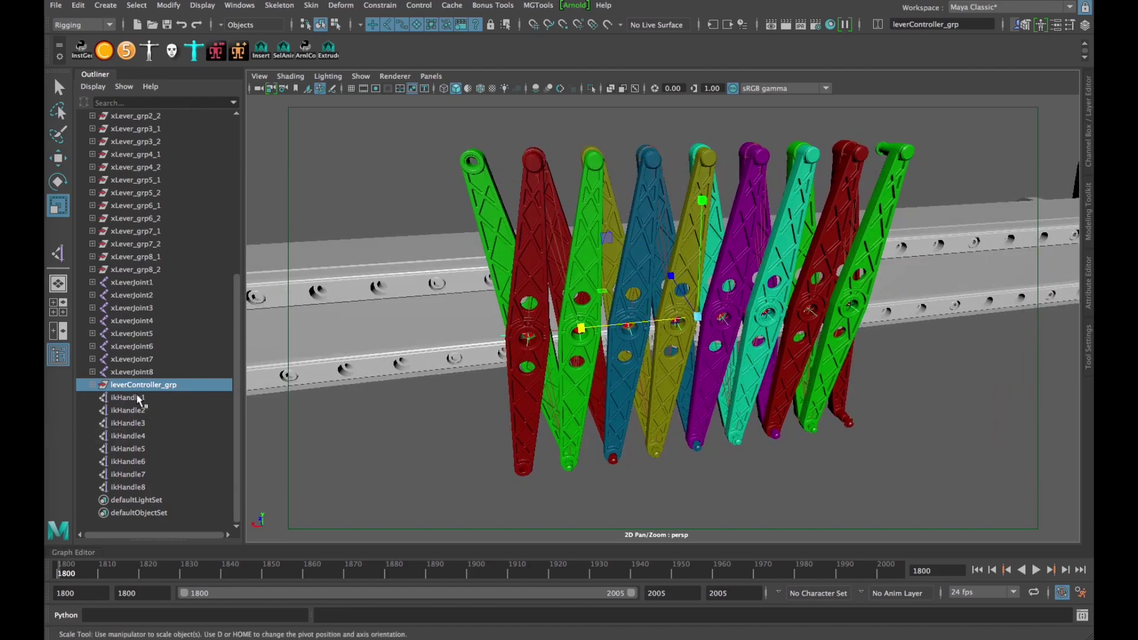
Step: Isolate the lever joint chains xLeverJoint1 to xLeverJoint8, leverController_grp and all eight IK handles in the viewport
{"action": "left_click", "coordinate": [136, 487]}
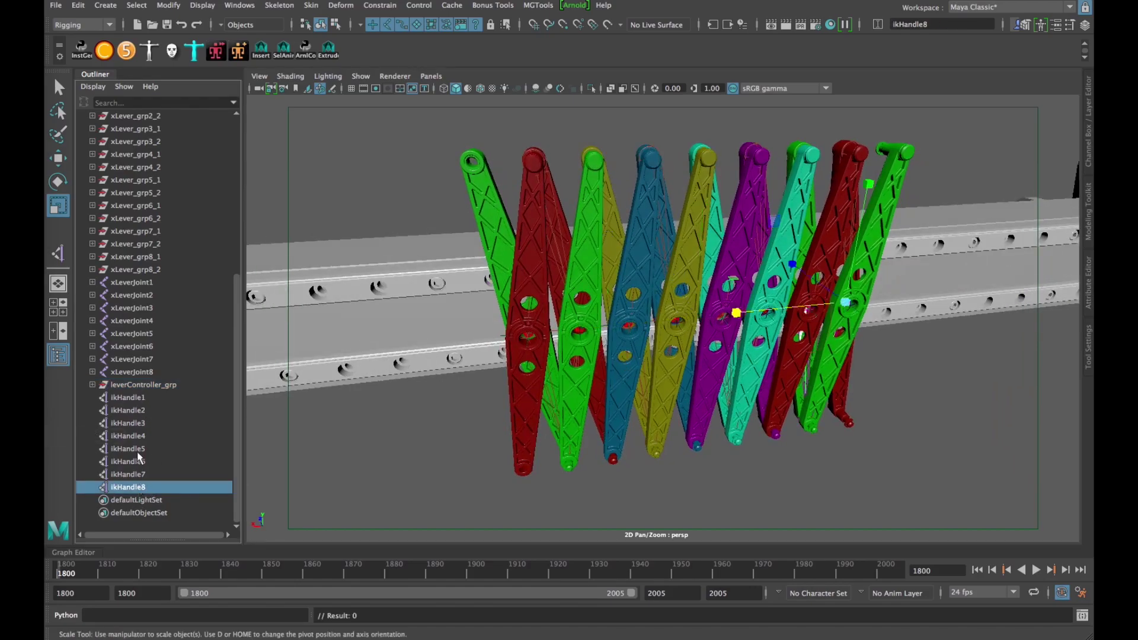
{"action": "left_click", "coordinate": [129, 282], "text": "shift"}
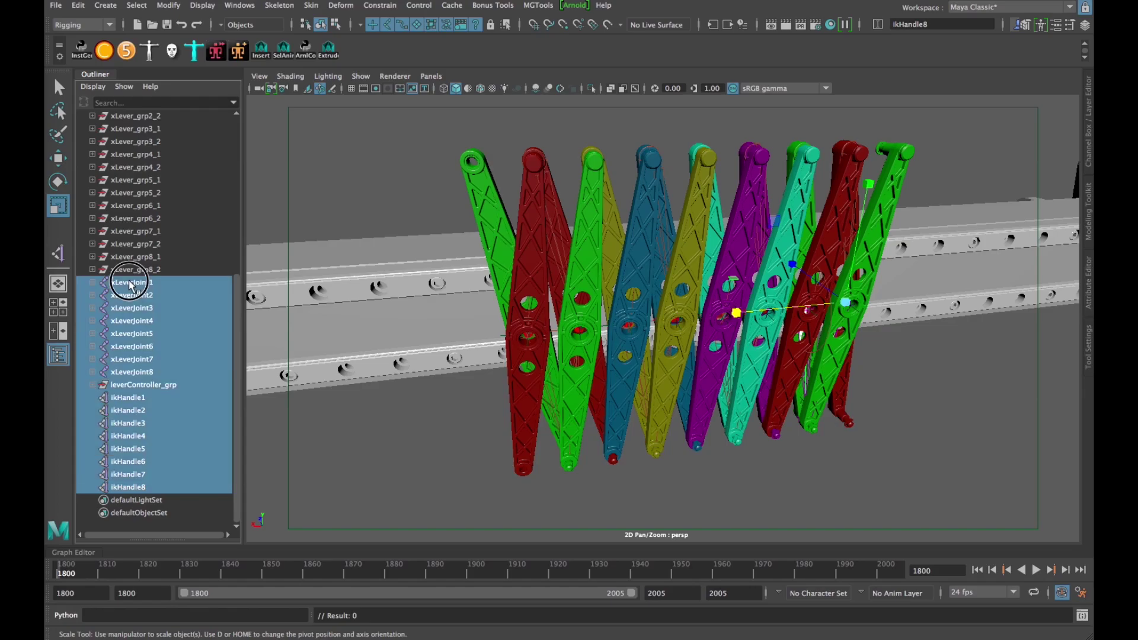
{"action": "key", "text": "ctrl+1"}
{"action": "middle_click_drag", "start_coordinate": [629, 374], "coordinate": [700, 380], "text": "alt"}
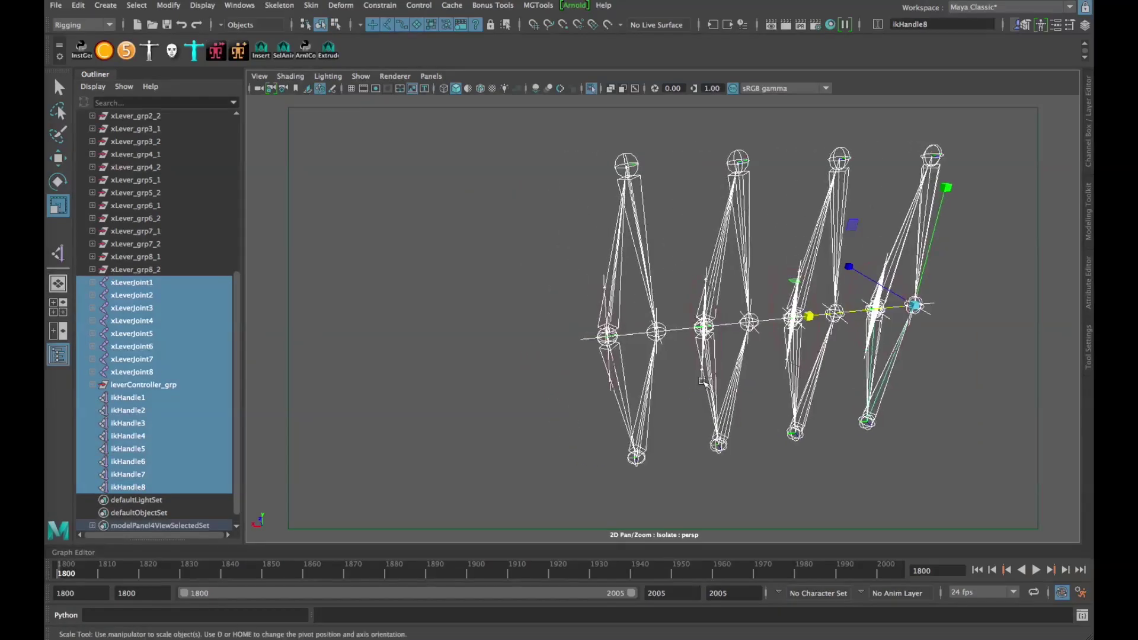
{"action": "scroll", "coordinate": [581, 372], "scroll_direction": "up", "scroll_amount": 3}
{"action": "middle_click_drag", "start_coordinate": [616, 368], "coordinate": [591, 371], "text": "alt"}
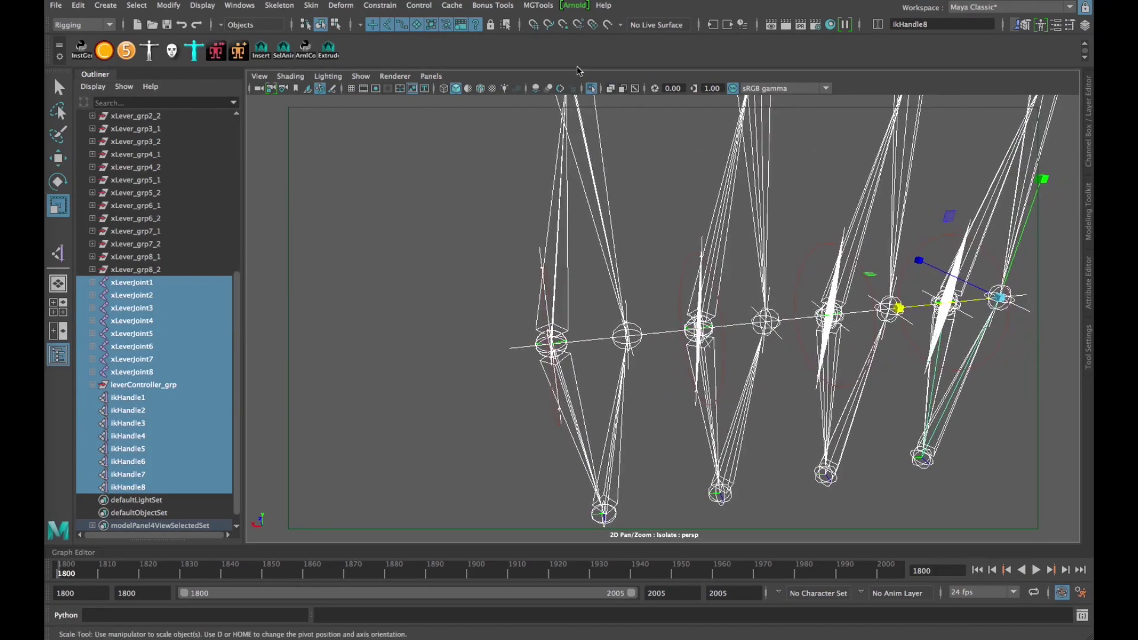
Step: Open the Parent Constraint options, keeping the floating Constrain commands and the options window clear of the joint chains
{"action": "left_click", "coordinate": [394, 8]}
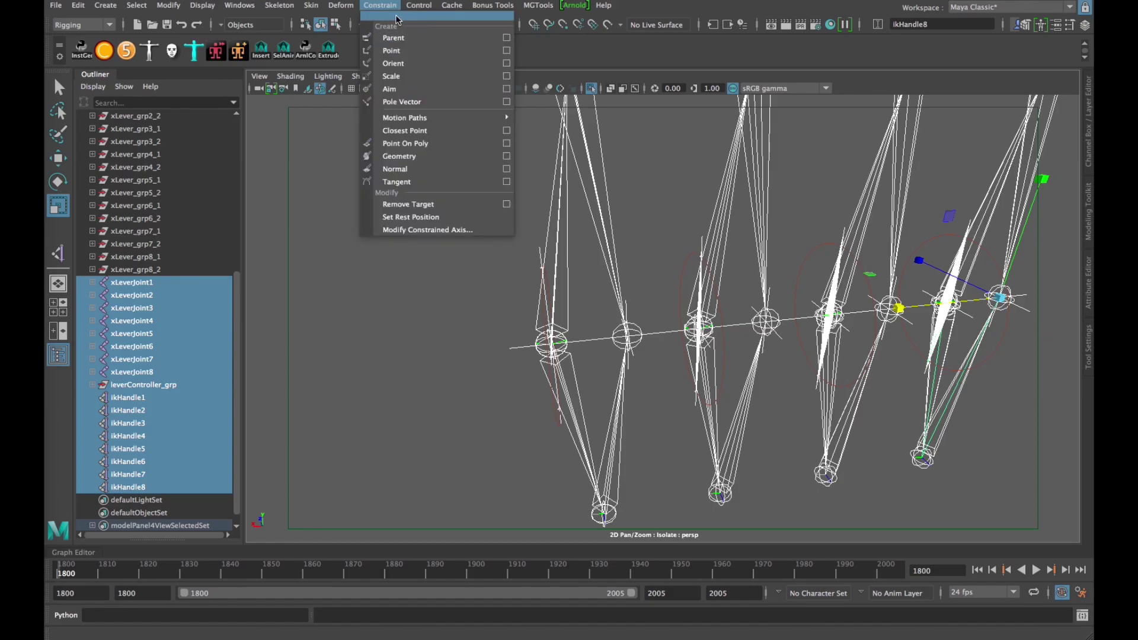
{"action": "left_click", "coordinate": [417, 16]}
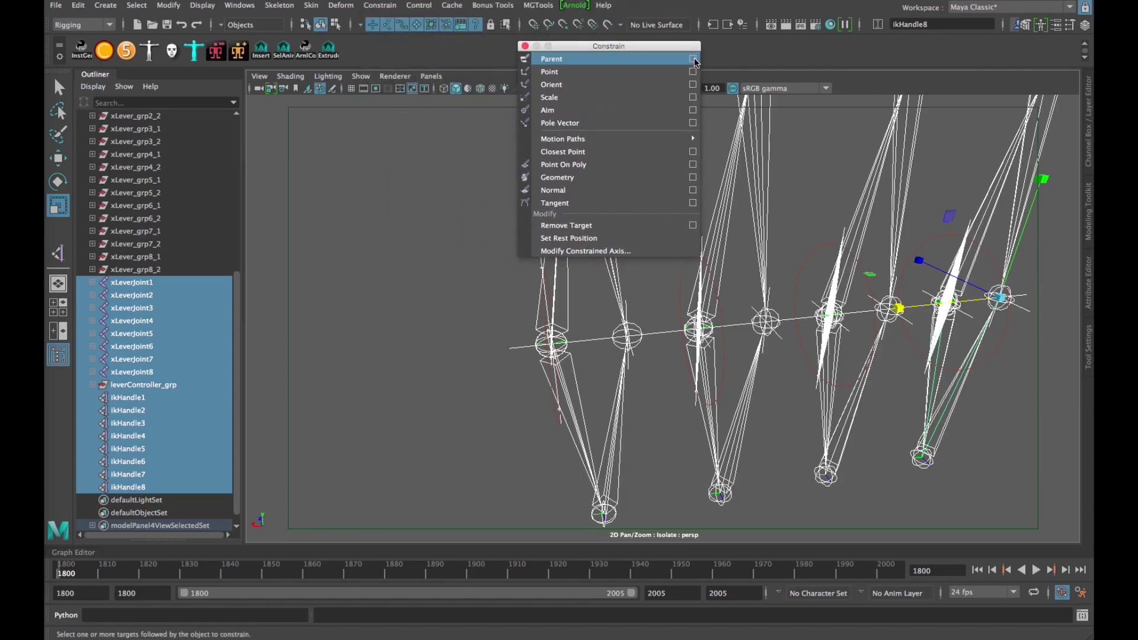
{"action": "left_click", "coordinate": [692, 60]}
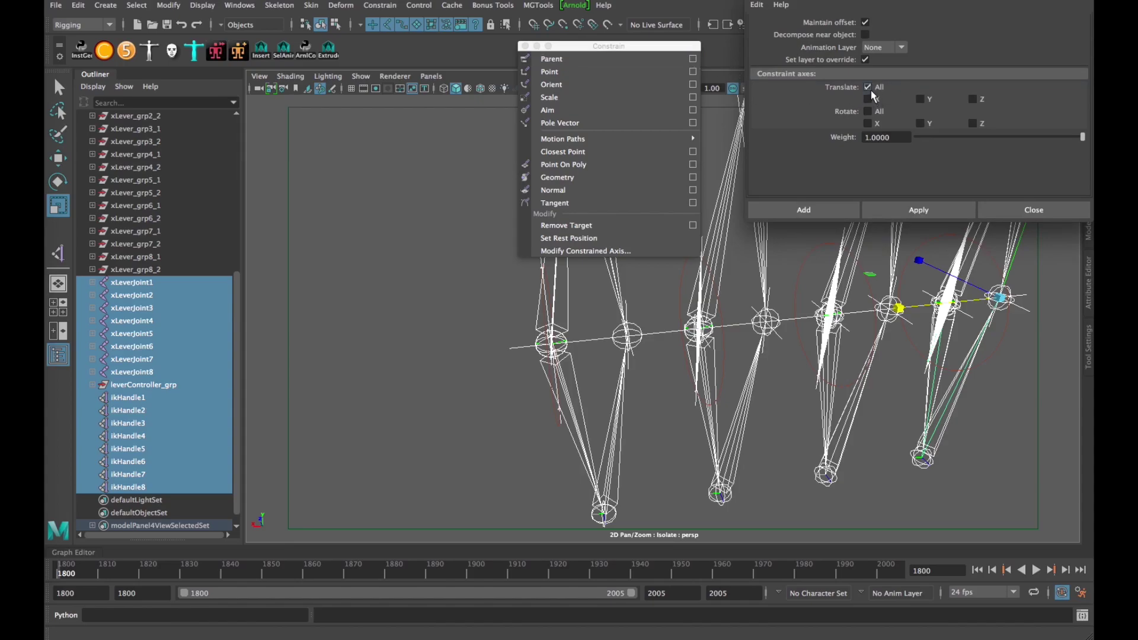
{"action": "left_click_drag", "start_coordinate": [880, 1], "coordinate": [858, 12]}
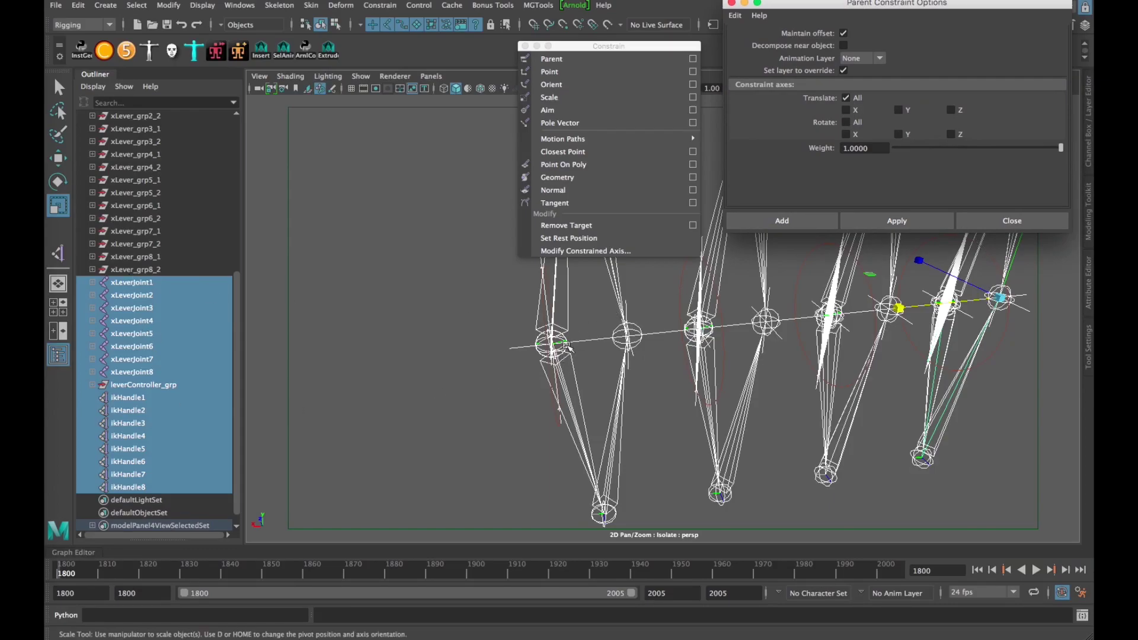
{"action": "middle_click_drag", "start_coordinate": [564, 342], "coordinate": [579, 364], "text": "alt"}
{"action": "left_click_drag", "start_coordinate": [606, 46], "coordinate": [374, 40]}
Step: Parent-constrain xLeverJoint1 to the first control locator, cntrl1, with Maintain offset on and only all translate axes constrained
{"action": "left_click_drag", "start_coordinate": [571, 272], "coordinate": [561, 341], "text": "alt"}
{"action": "left_click", "coordinate": [472, 314]}
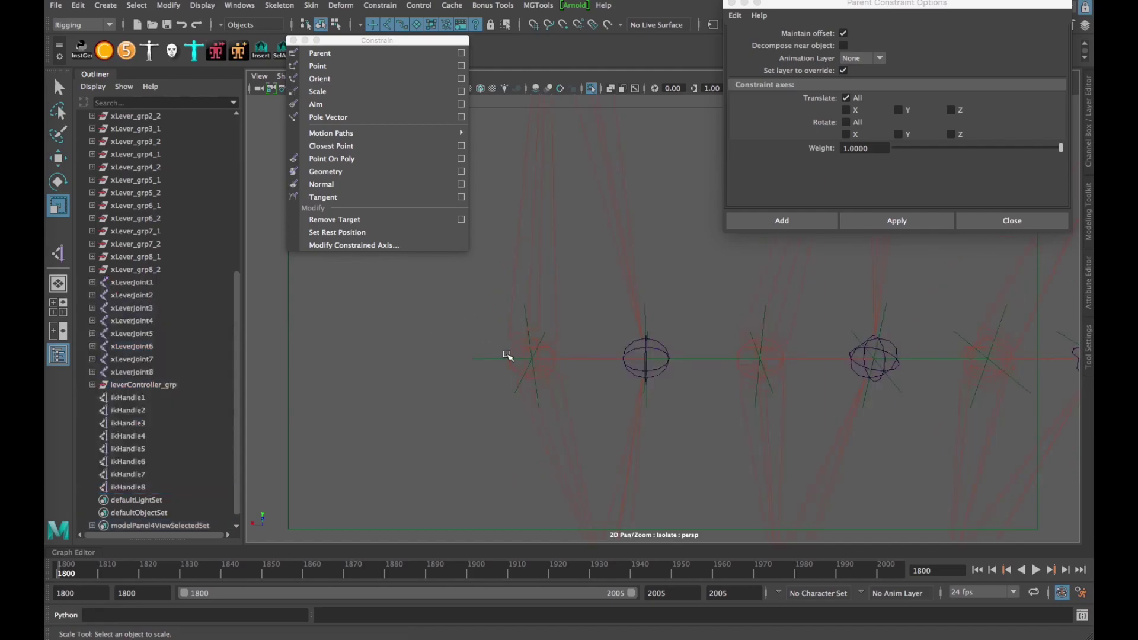
{"action": "left_click", "coordinate": [492, 358]}
{"action": "key", "text": "w"}
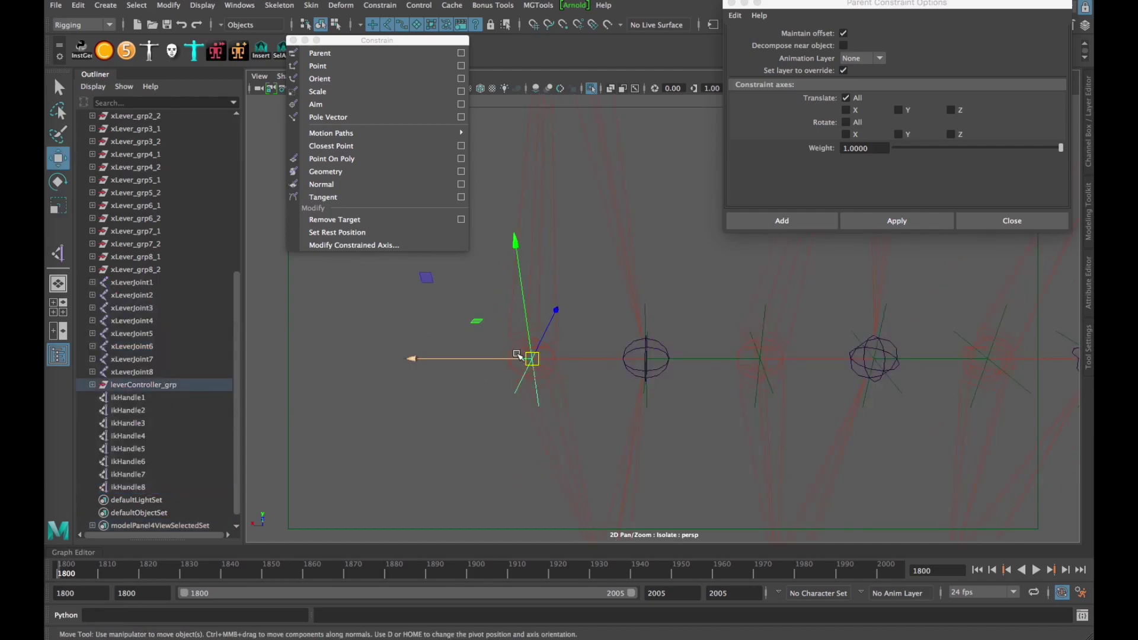
{"action": "left_click", "coordinate": [509, 328]}
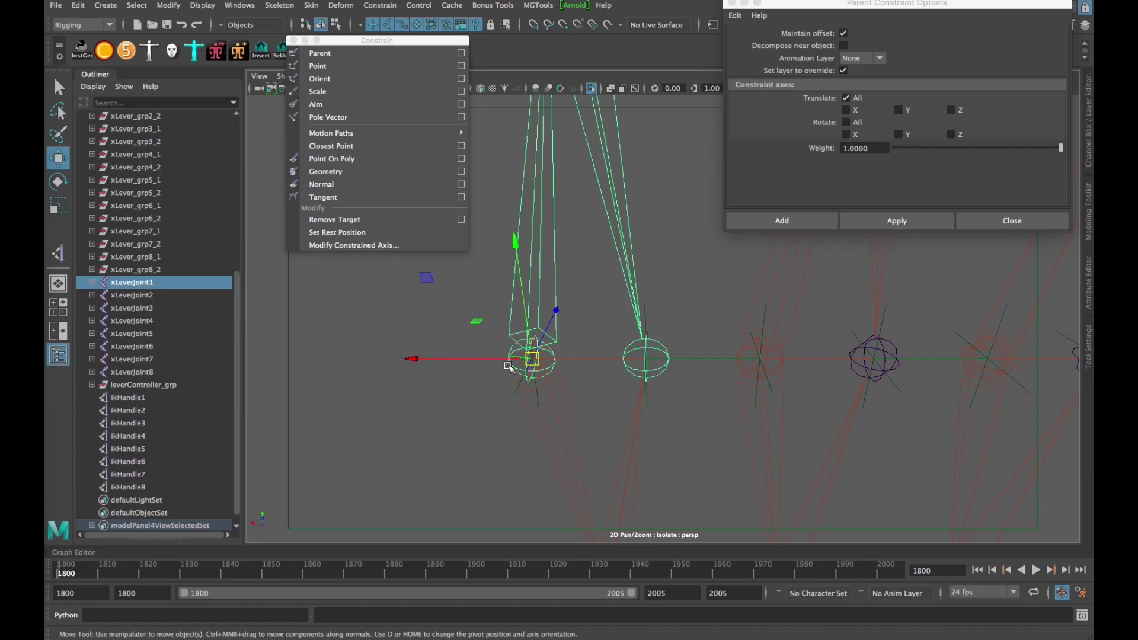
{"action": "middle_click_drag", "start_coordinate": [540, 366], "coordinate": [547, 370], "text": "alt"}
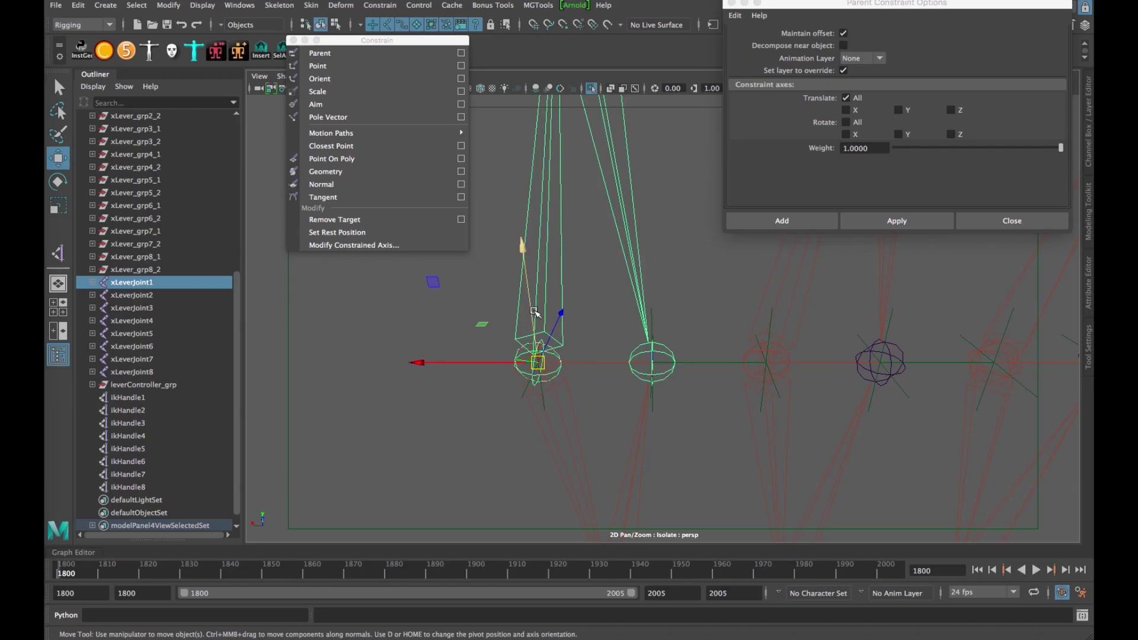
{"action": "left_click", "coordinate": [495, 391]}
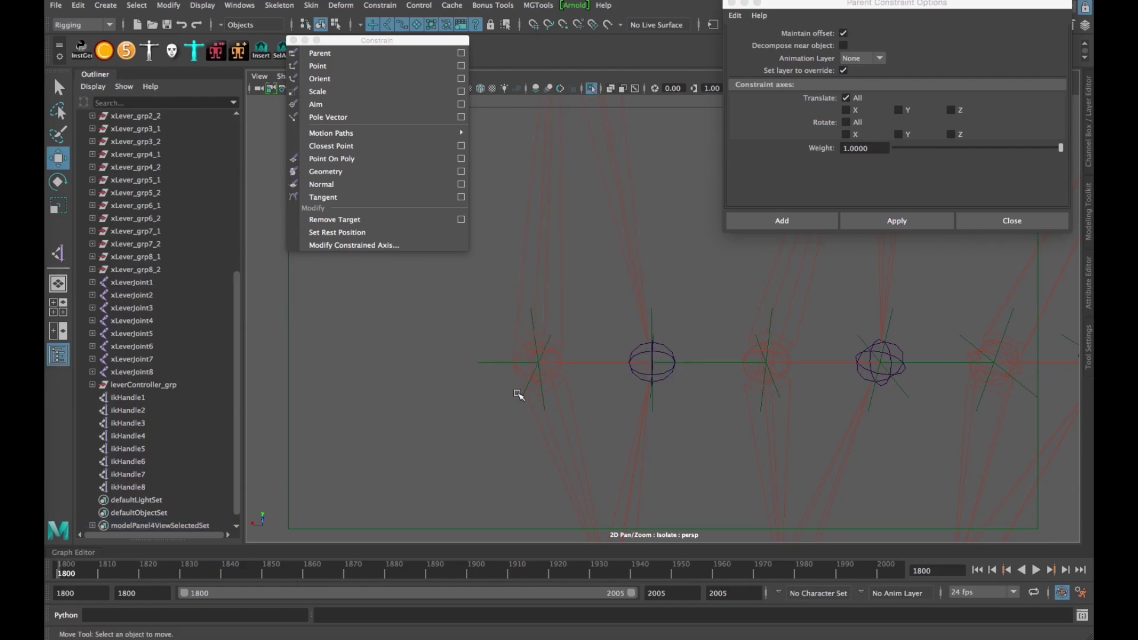
{"action": "left_click", "coordinate": [498, 363]}
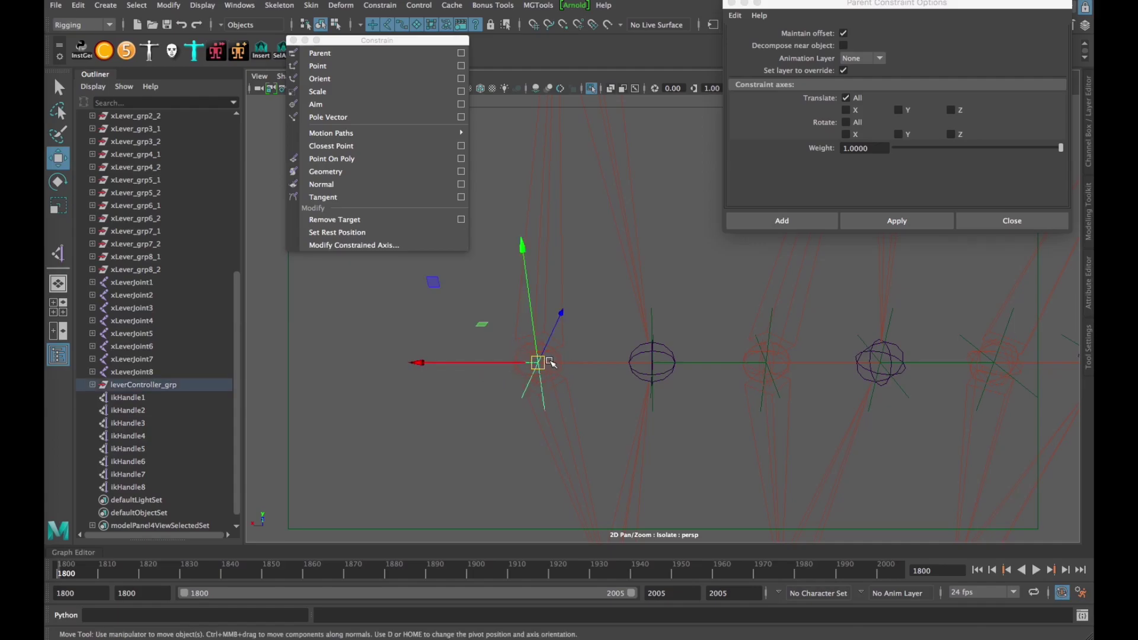
{"action": "left_click", "coordinate": [517, 310], "text": "shift"}
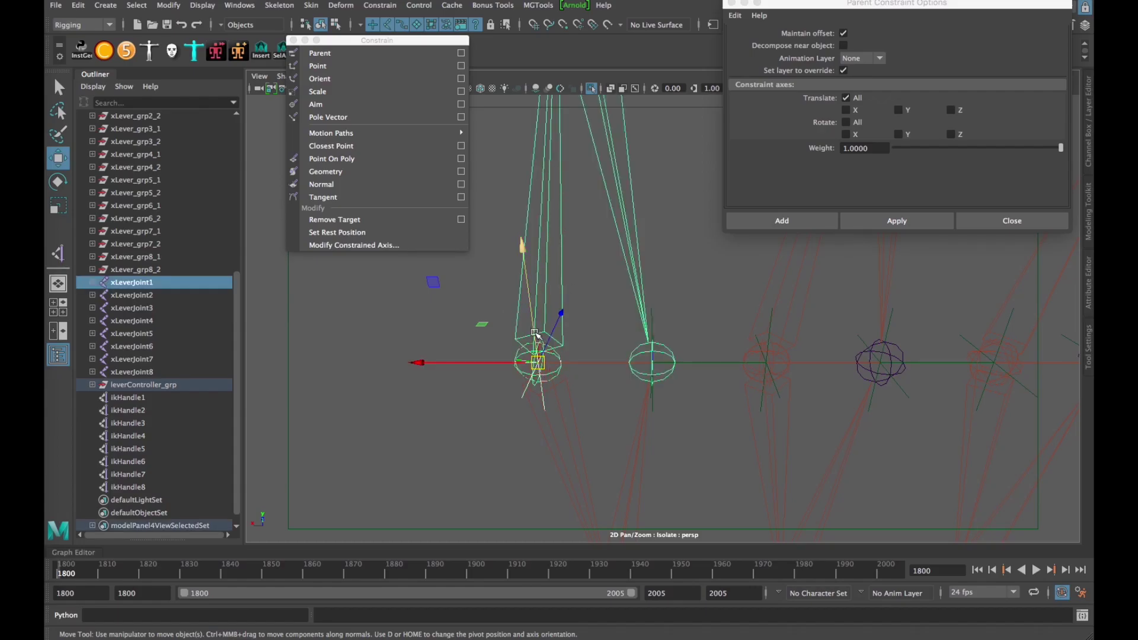
{"action": "left_click", "coordinate": [782, 221]}
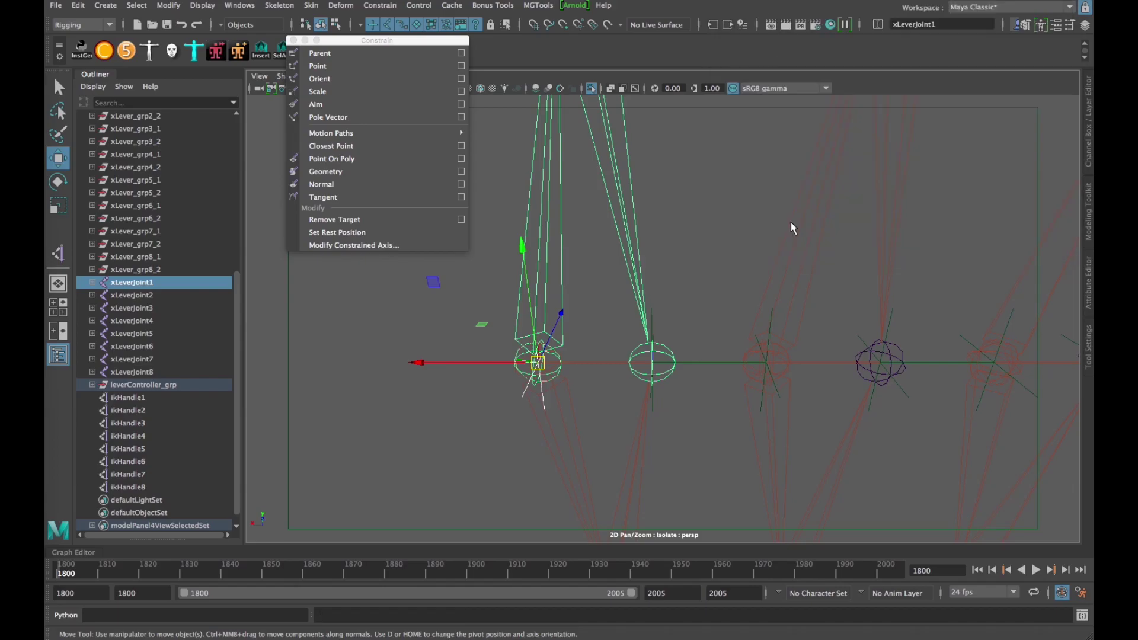
Step: Inspect the channels of xLeverJoint1 to check its new parent constraint
{"action": "left_click", "coordinate": [440, 398]}
{"action": "left_click", "coordinate": [517, 327]}
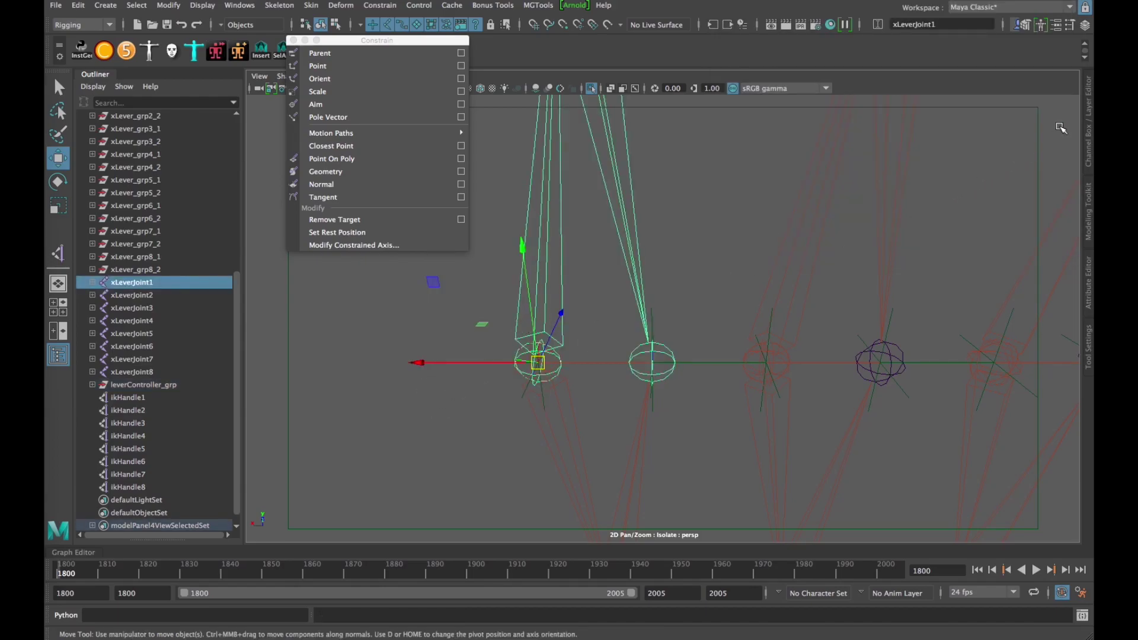
{"action": "left_click", "coordinate": [1088, 142]}
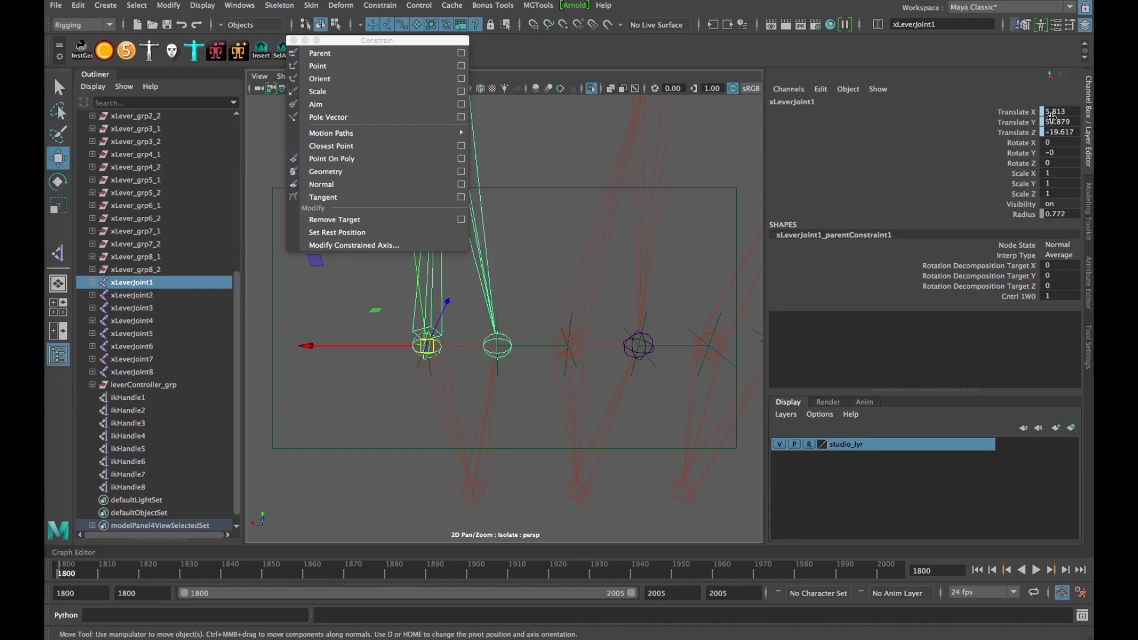
Step: Test the constraint by moving the cntrl1 locator, undo the move and hide the channel values
{"action": "left_click", "coordinate": [417, 366]}
{"action": "left_click", "coordinate": [399, 352]}
{"action": "left_click", "coordinate": [400, 347]}
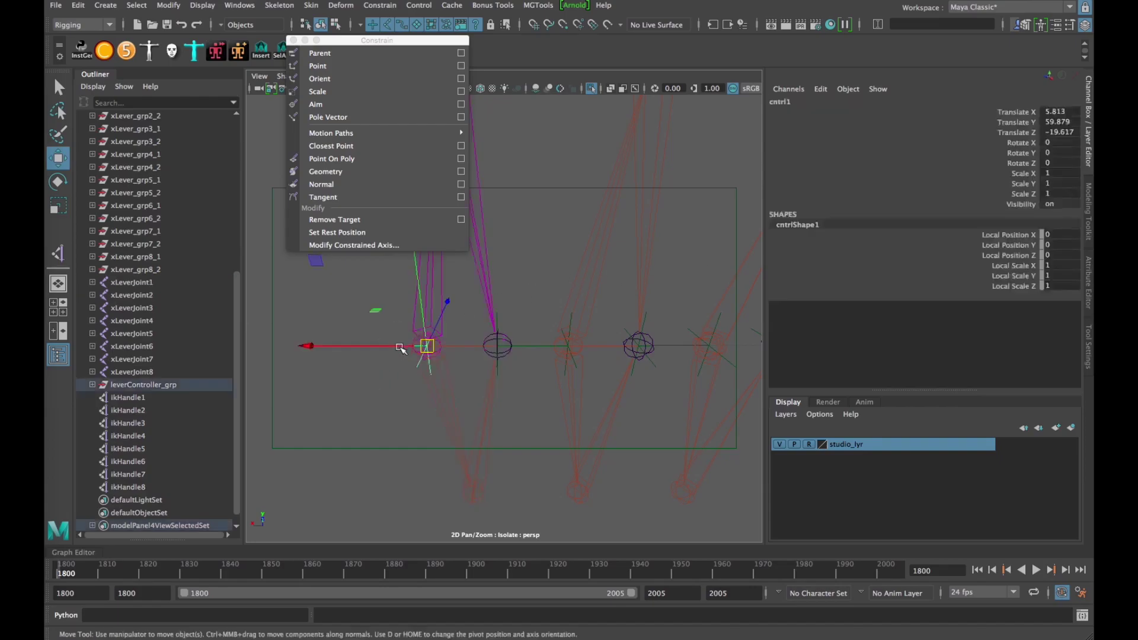
{"action": "left_click_drag", "start_coordinate": [400, 348], "coordinate": [495, 433]}
{"action": "key", "text": "ctrl+z"}
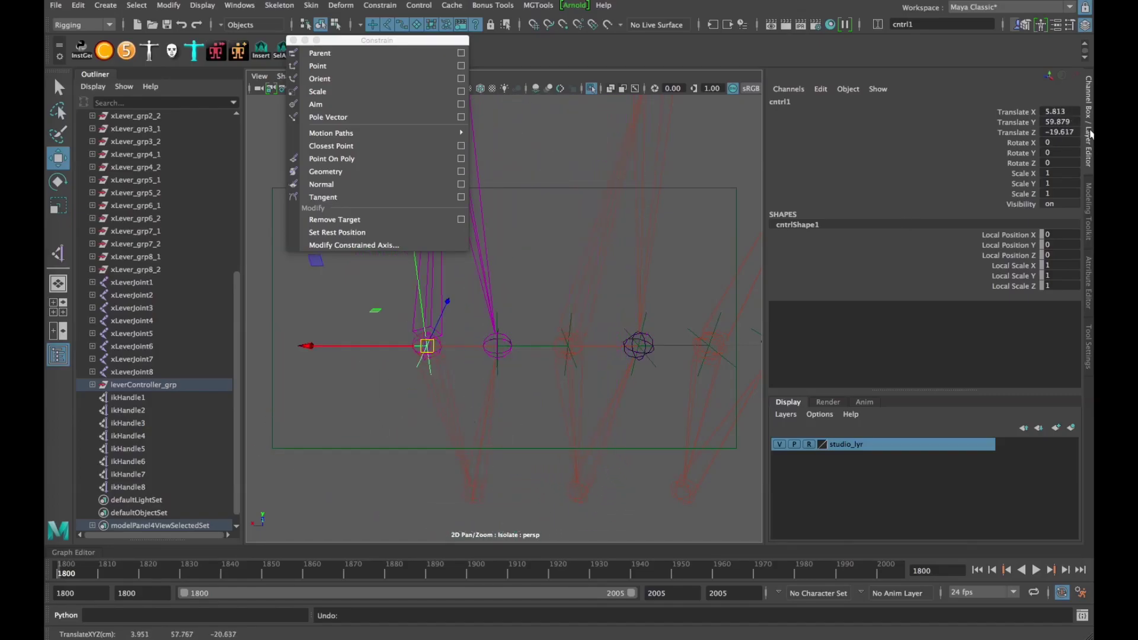
{"action": "left_click", "coordinate": [1091, 135]}
Step: Move the Constrain commands off the chains, test the rig by scaling leverController_grp along X and undo the scaling
{"action": "left_click_drag", "start_coordinate": [409, 40], "coordinate": [861, 68]}
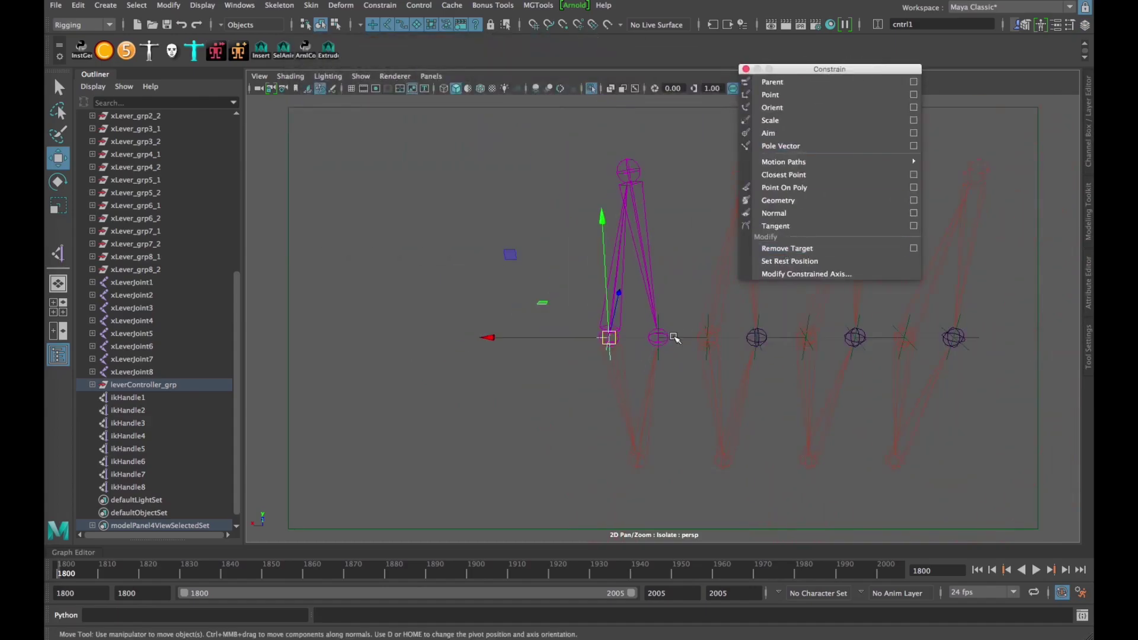
{"action": "left_click_drag", "start_coordinate": [674, 338], "coordinate": [557, 368], "text": "alt"}
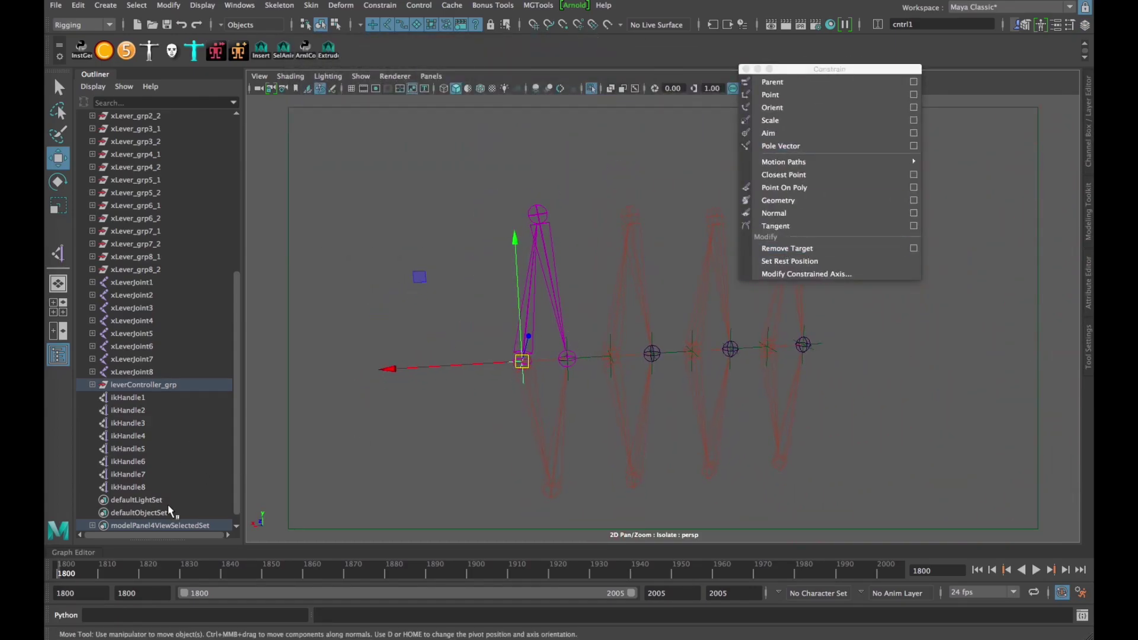
{"action": "left_click", "coordinate": [140, 385]}
{"action": "key", "text": "r"}
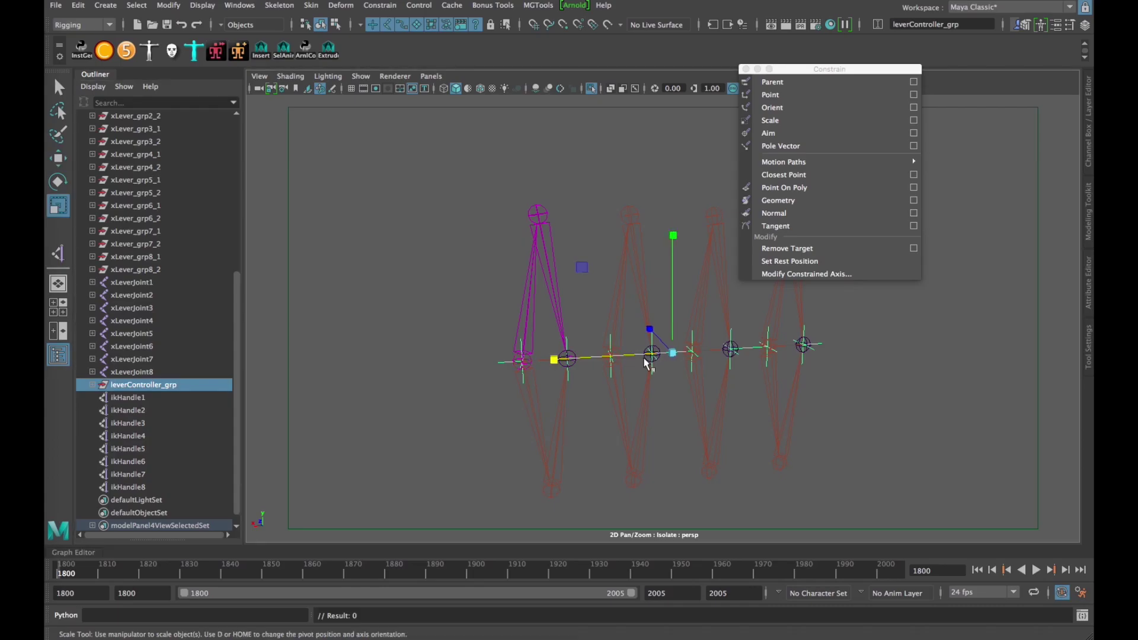
{"action": "left_click_drag", "start_coordinate": [648, 363], "coordinate": [594, 380]}
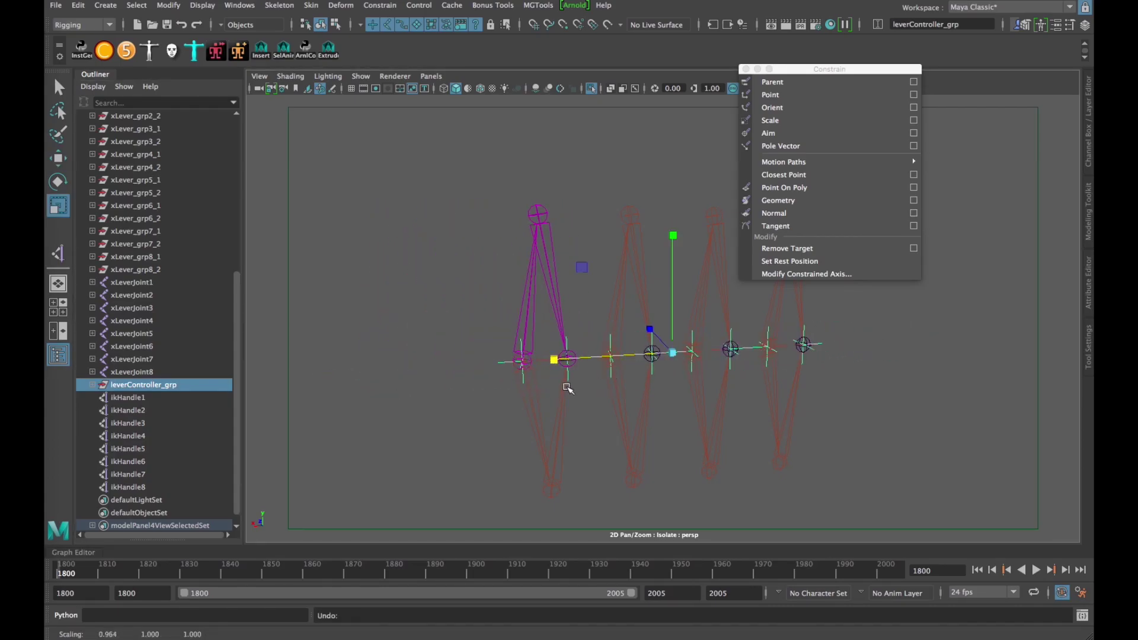
Step: Parent-constrain ikHandle1 to the second control locator, cntrl2
{"action": "scroll", "coordinate": [568, 389], "scroll_direction": "up", "scroll_amount": 5}
{"action": "middle_click_drag", "start_coordinate": [420, 364], "coordinate": [491, 370], "text": "alt"}
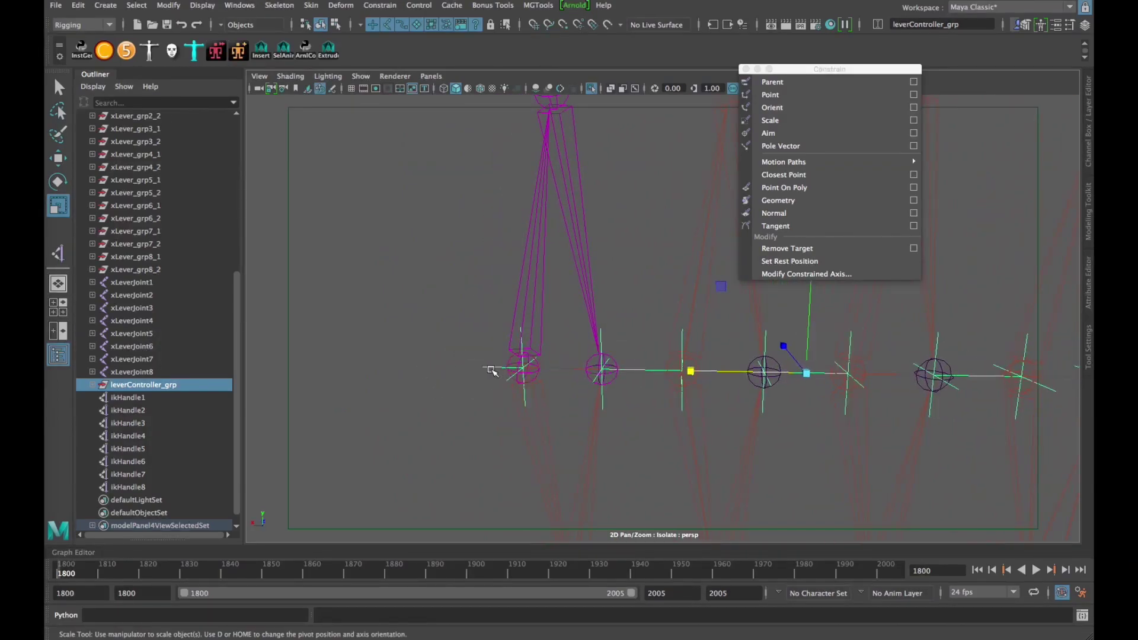
{"action": "middle_click_drag", "start_coordinate": [653, 373], "coordinate": [648, 409], "text": "alt"}
{"action": "right_click_drag", "start_coordinate": [653, 387], "coordinate": [629, 409], "text": "alt"}
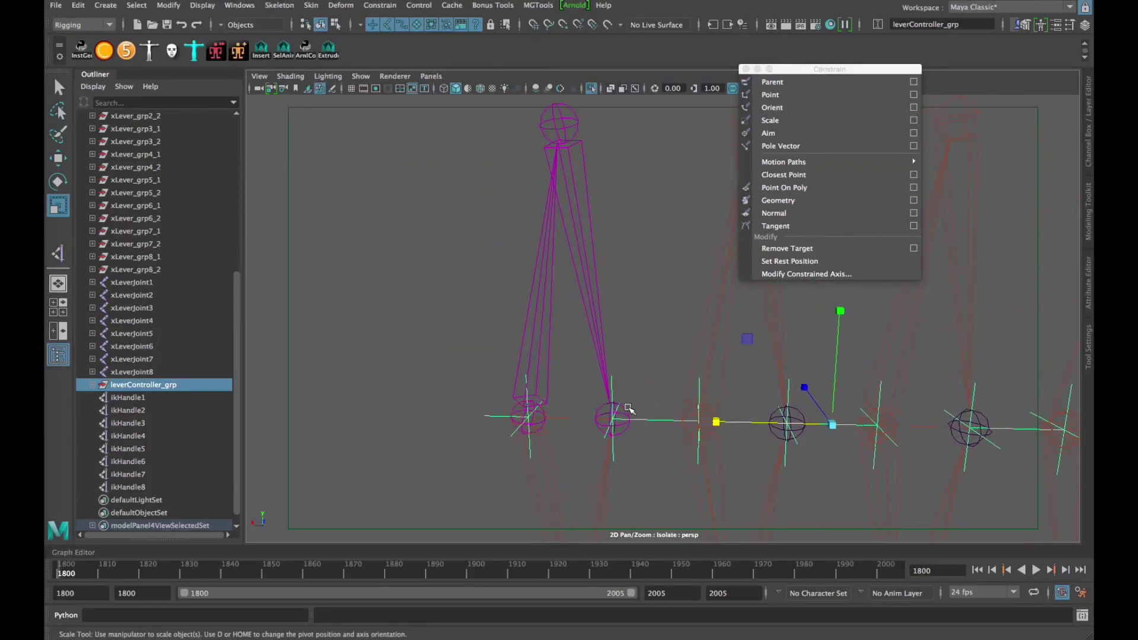
{"action": "left_click", "coordinate": [145, 398]}
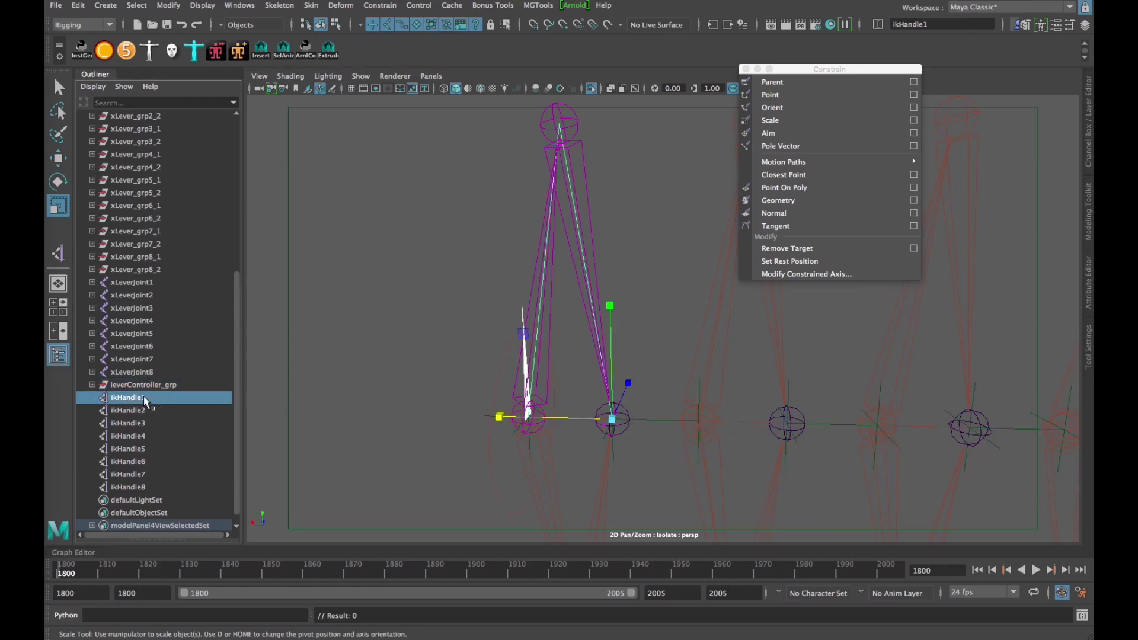
{"action": "left_click", "coordinate": [648, 419]}
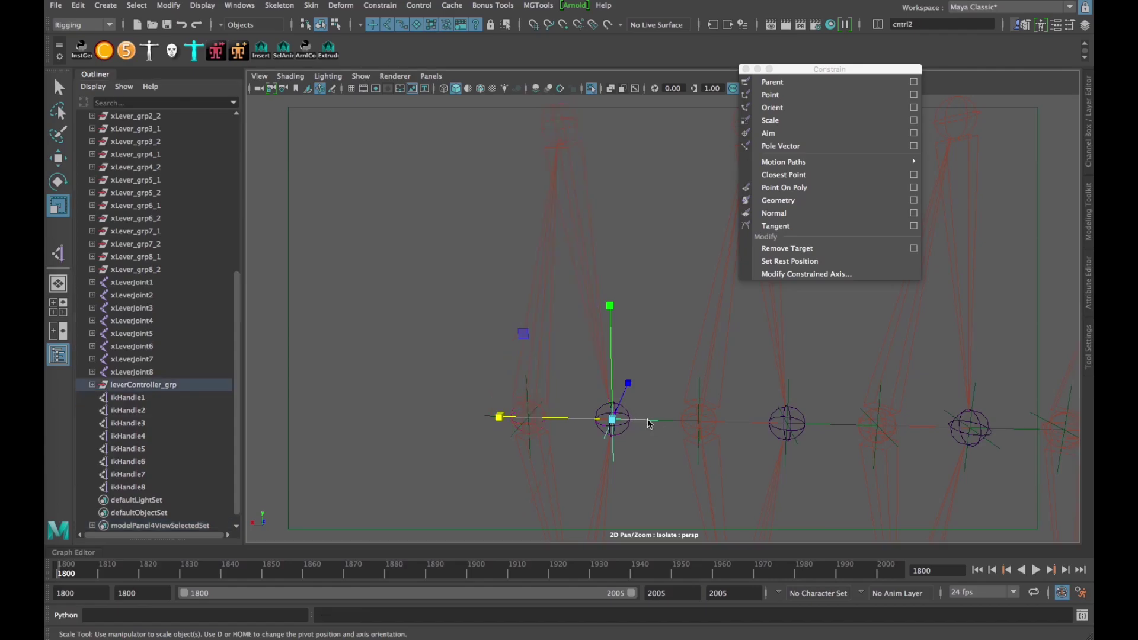
{"action": "left_click", "coordinate": [137, 397], "text": "ctrl"}
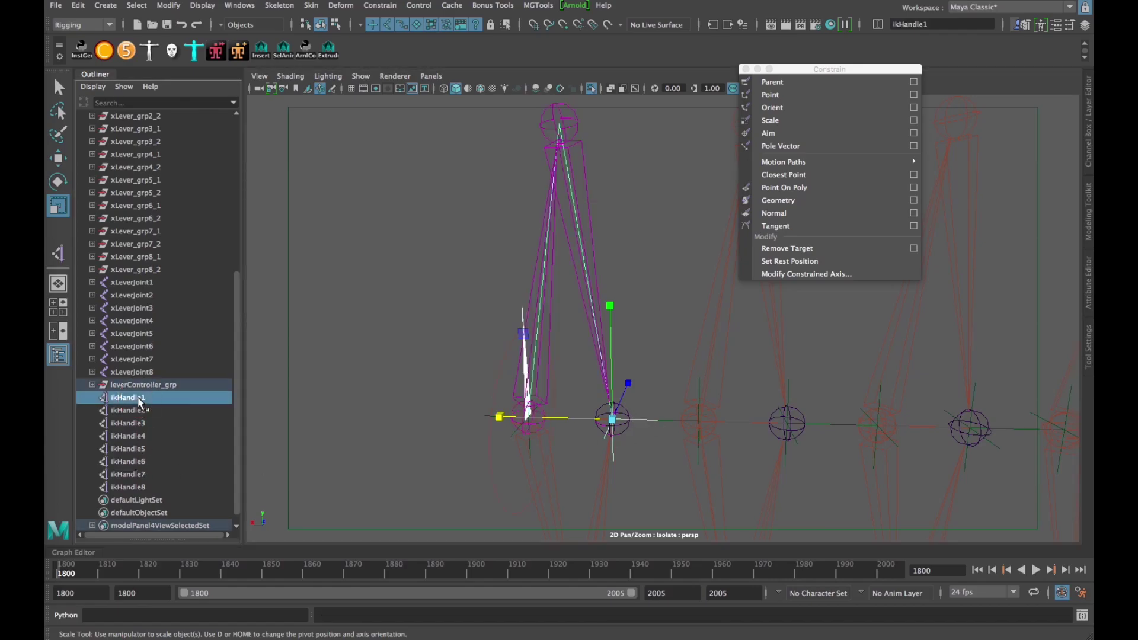
{"action": "left_click", "coordinate": [765, 95]}
{"action": "middle_click_drag", "start_coordinate": [639, 445], "coordinate": [645, 320], "text": "alt"}
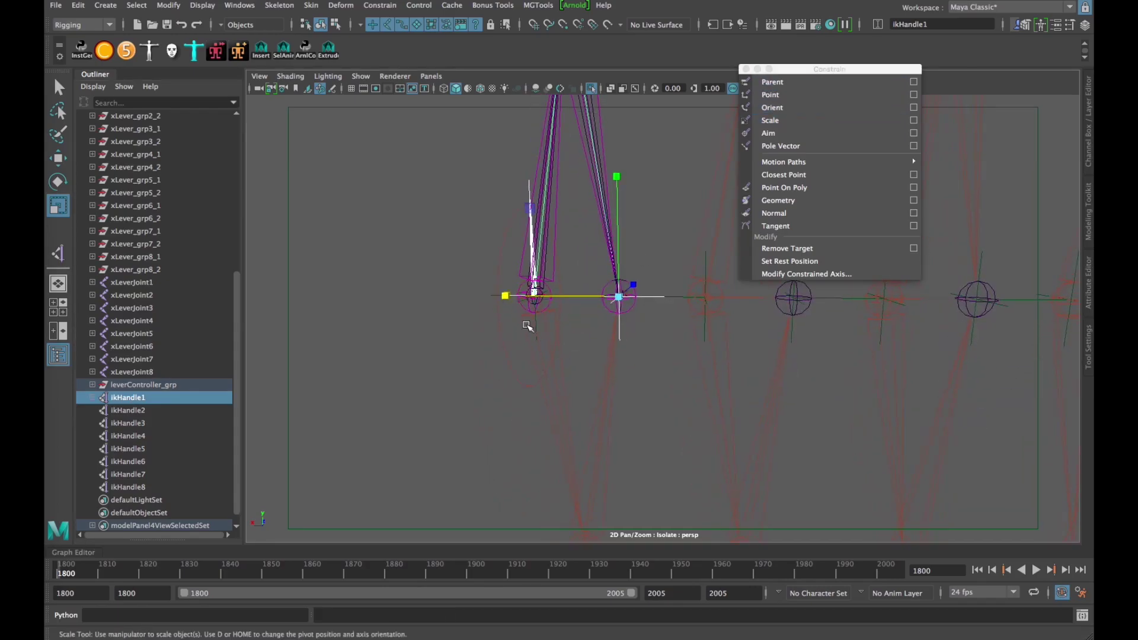
Step: Move the Constrain commands below the chains and parent-constrain xLeverJoint2 to cntrl1 and ikHandle2 to cntrl2
{"action": "left_click", "coordinate": [526, 325]}
{"action": "key", "text": "w"}
{"action": "left_click_drag", "start_coordinate": [830, 69], "coordinate": [866, 370]}
{"action": "left_click", "coordinate": [131, 409]}
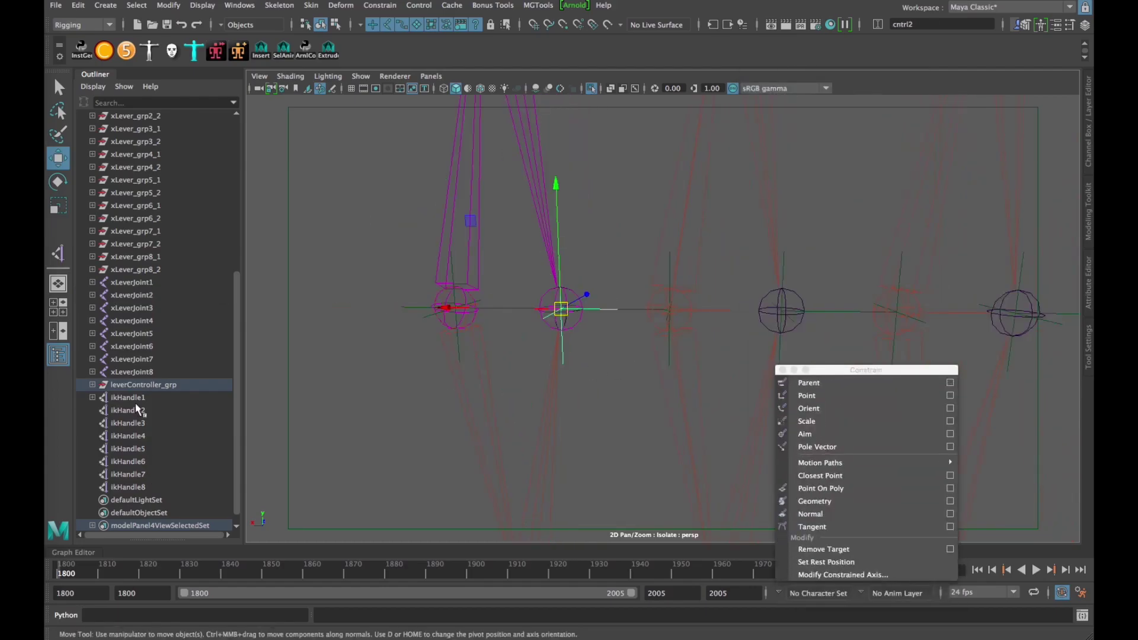
Step: Parent-constrain xLeverJoint3 and xLeverJoint4 to cntrl3, and ikHandle3 and ikHandle4 to cntrl4
{"action": "scroll", "coordinate": [521, 381], "scroll_direction": "up", "scroll_amount": 3}
{"action": "middle_click_drag", "start_coordinate": [521, 382], "coordinate": [501, 350], "text": "alt"}
{"action": "left_click", "coordinate": [534, 338]}
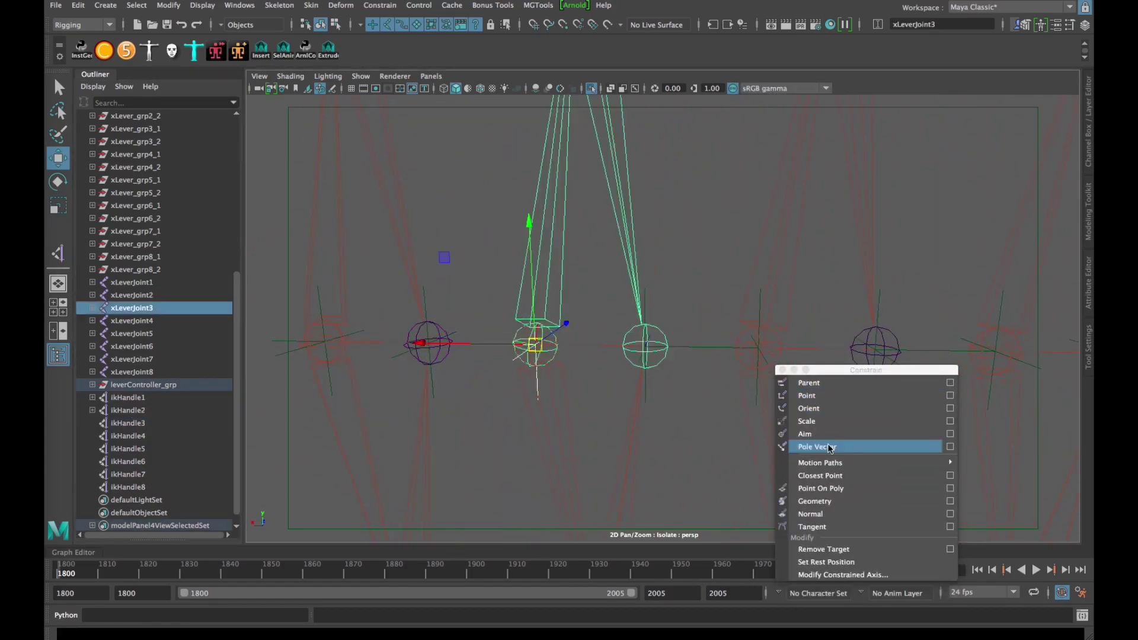
{"action": "left_click", "coordinate": [648, 301]}
{"action": "left_click", "coordinate": [532, 344]}
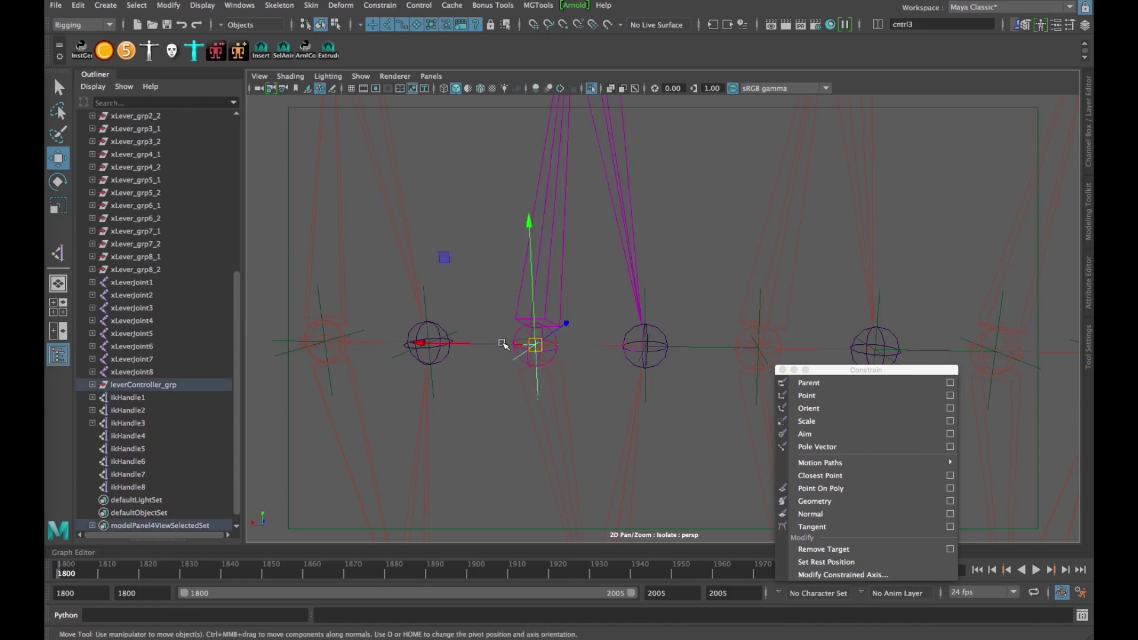
{"action": "left_click", "coordinate": [128, 437]}
{"action": "left_click", "coordinate": [824, 384]}
Step: Parent-constrain xLeverJoint5 and xLeverJoint6 to cntrl5, and ikHandle5 and ikHandle6 to cntrl6
{"action": "middle_click_drag", "start_coordinate": [731, 359], "coordinate": [528, 421], "text": "alt"}
{"action": "left_click", "coordinate": [529, 406]}
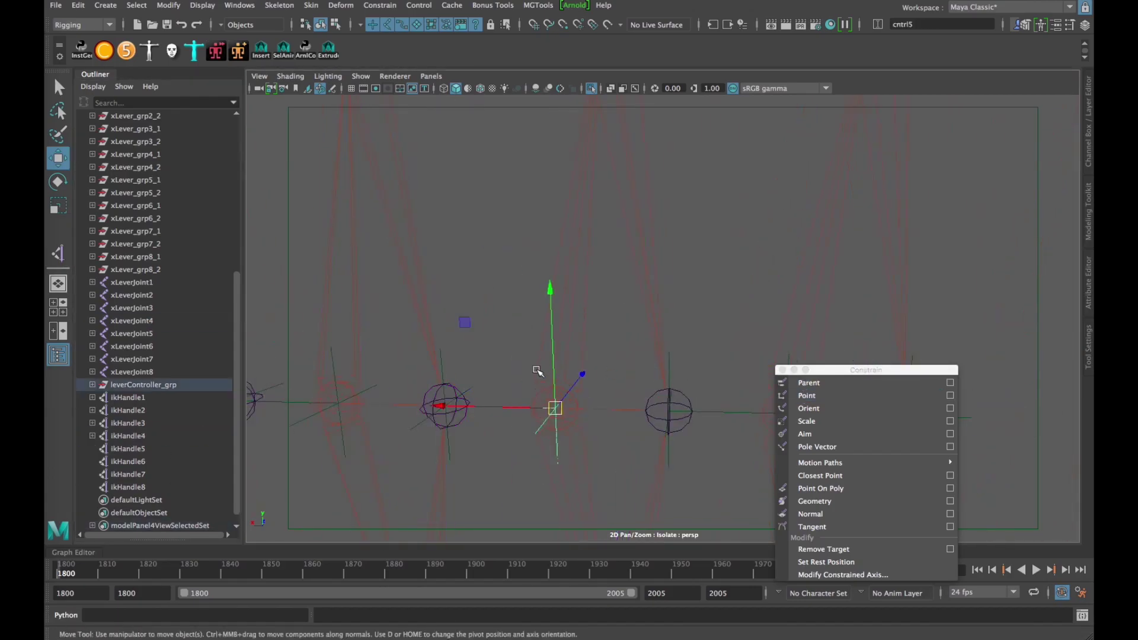
{"action": "left_click", "coordinate": [537, 370], "text": "shift"}
{"action": "left_click", "coordinate": [832, 386]}
{"action": "left_click", "coordinate": [683, 382], "text": "shift"}
{"action": "left_click", "coordinate": [809, 382]}
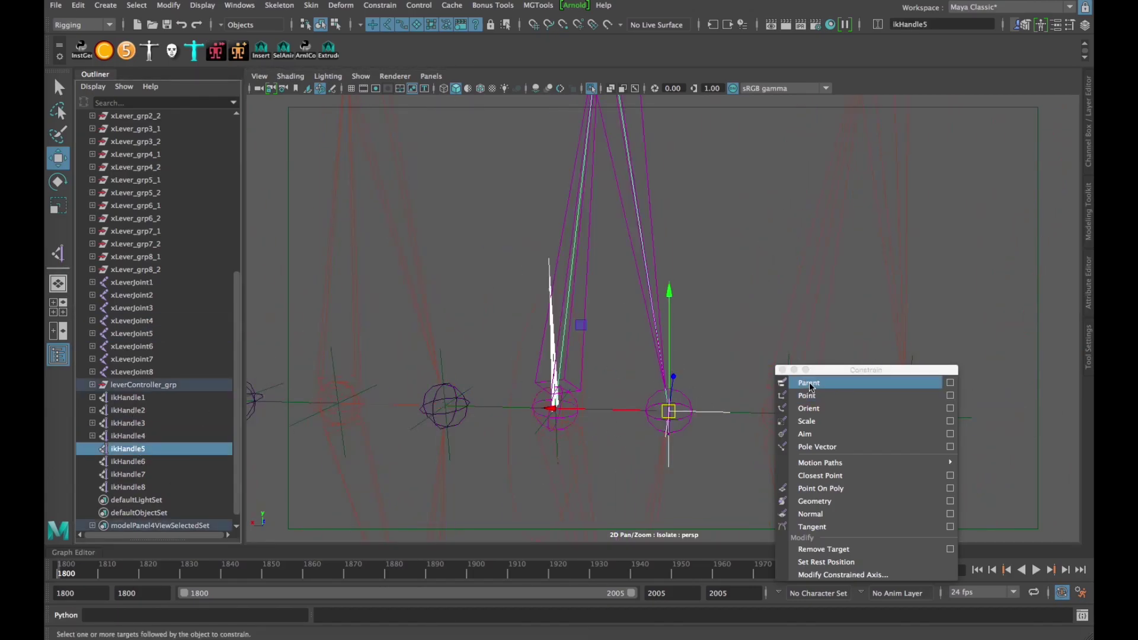
{"action": "middle_click_drag", "start_coordinate": [546, 437], "coordinate": [580, 386], "text": "alt"}
{"action": "left_click", "coordinate": [587, 386]}
Step: Parent-constrain xLeverJoint7 and xLeverJoint8 to cntrl7, and ikHandle7 and ikHandle8 to cntrl8
{"action": "middle_click_drag", "start_coordinate": [656, 364], "coordinate": [482, 419], "text": "alt"}
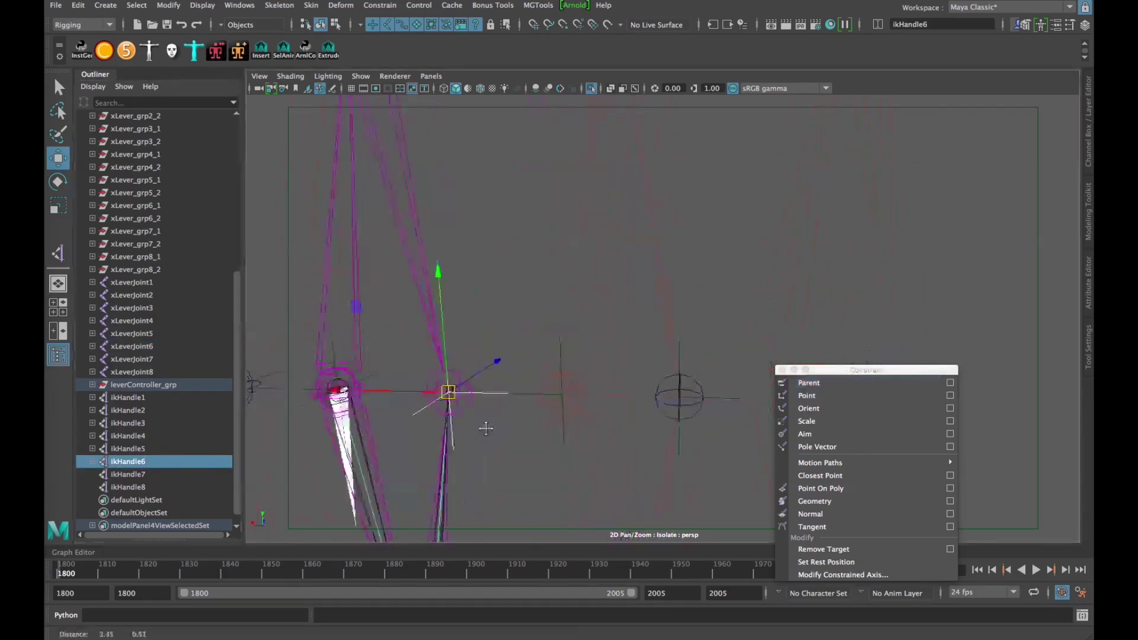
{"action": "left_click", "coordinate": [533, 409]}
{"action": "left_click", "coordinate": [520, 391]}
{"action": "left_click", "coordinate": [553, 400]}
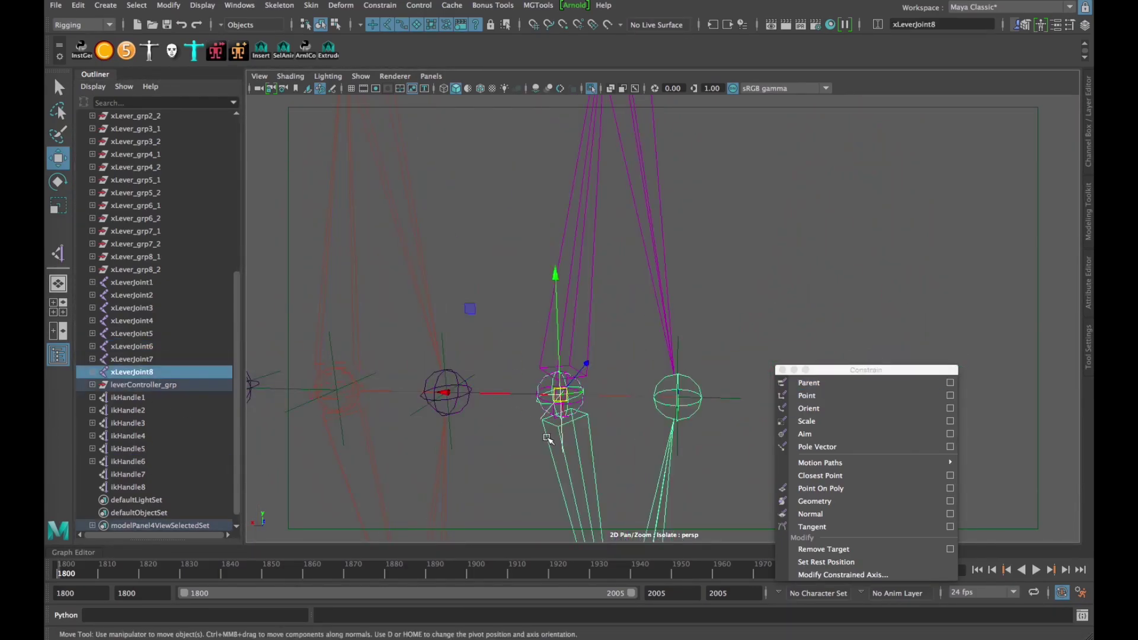
{"action": "left_click", "coordinate": [511, 353]}
{"action": "left_click", "coordinate": [574, 381]}
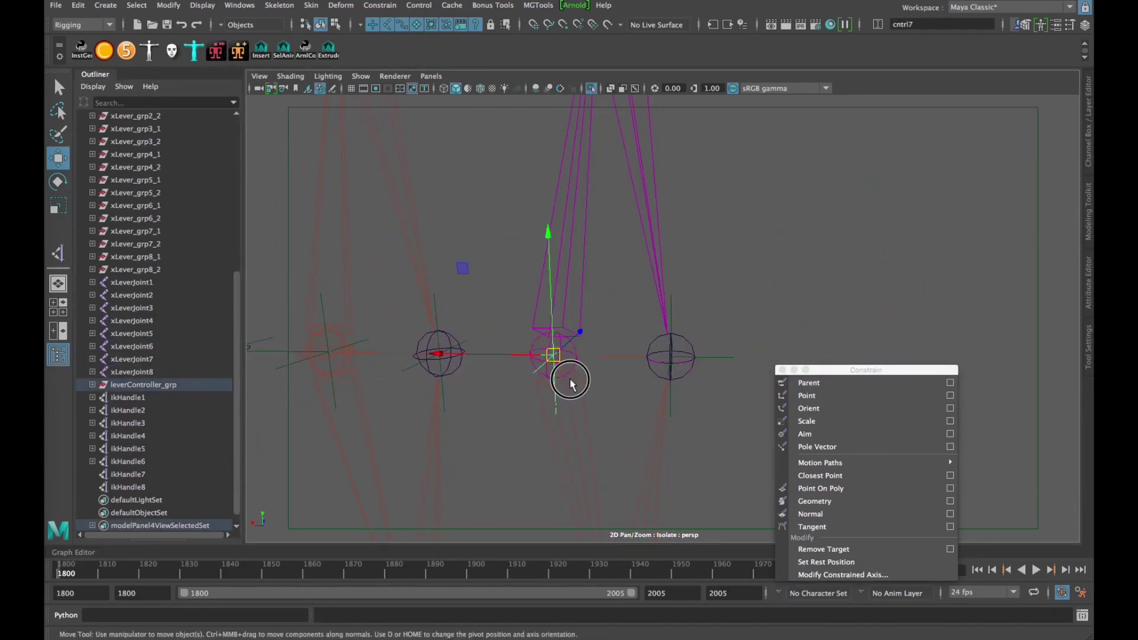
{"action": "middle_click_drag", "start_coordinate": [673, 363], "coordinate": [527, 401], "text": "alt"}
{"action": "left_click", "coordinate": [621, 403]}
{"action": "left_click", "coordinate": [655, 422]}
{"action": "left_click", "coordinate": [610, 410]}
Step: Test all the constrained chains by scaling leverController_grp along X, and restore its scale
{"action": "left_click_drag", "start_coordinate": [871, 370], "coordinate": [930, 366]}
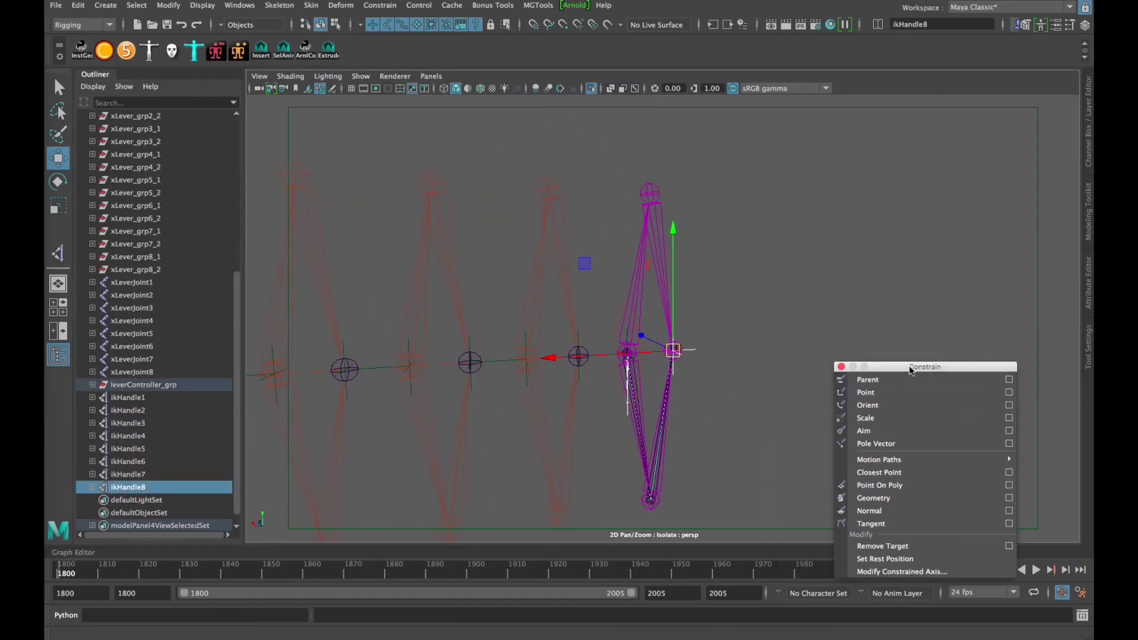
{"action": "middle_click_drag", "start_coordinate": [771, 379], "coordinate": [679, 372], "text": "alt"}
{"action": "scroll", "coordinate": [680, 372], "scroll_direction": "down", "scroll_amount": 3}
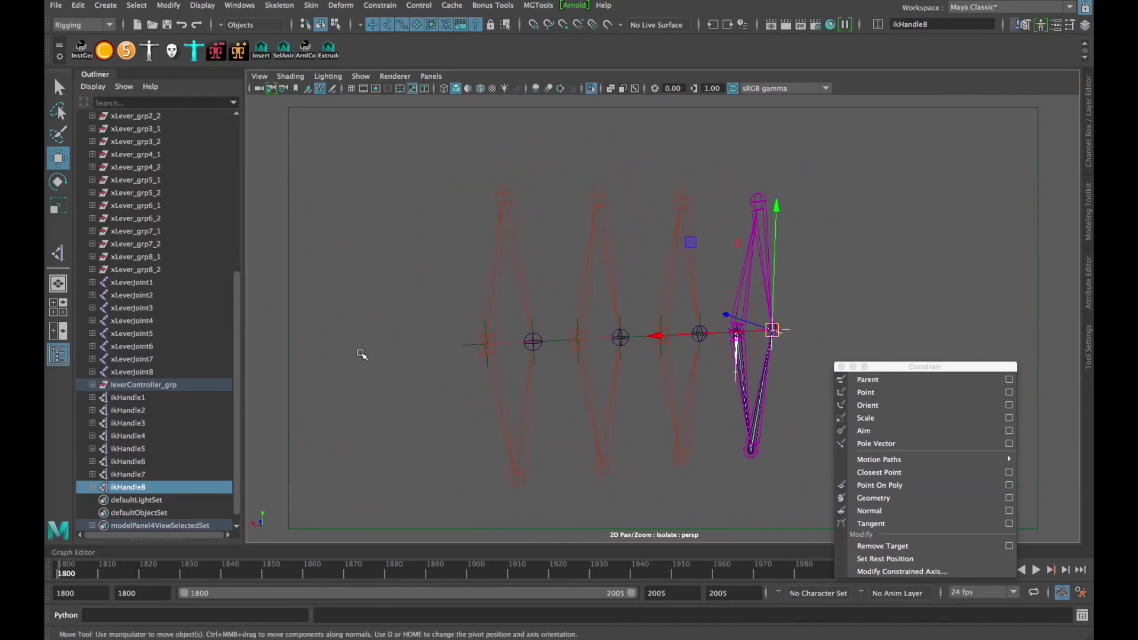
{"action": "left_click", "coordinate": [135, 384]}
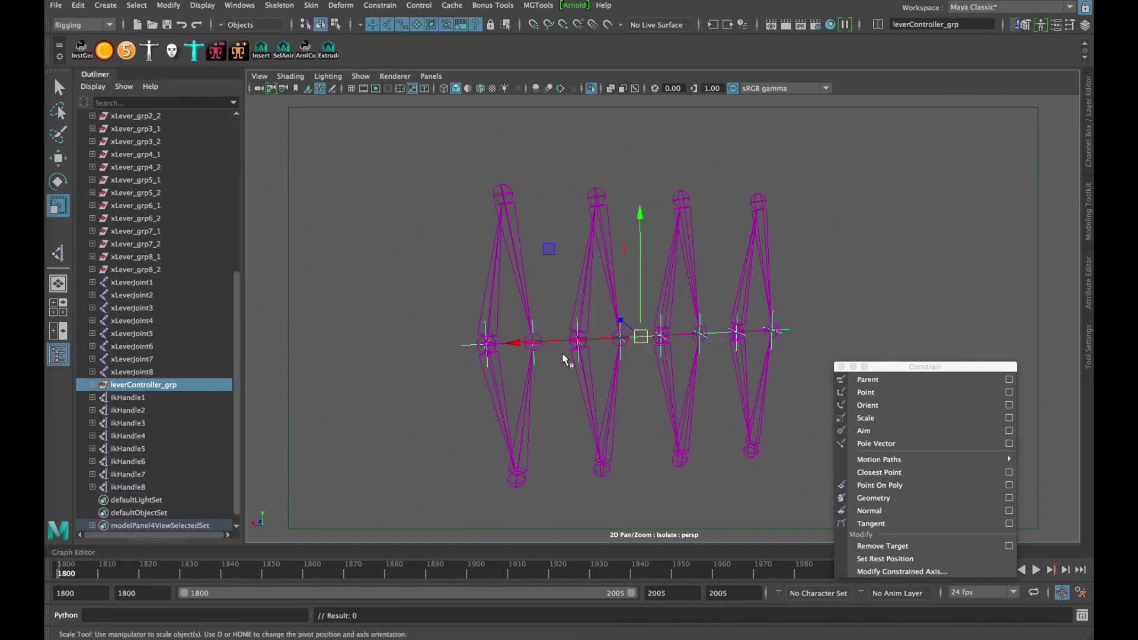
{"action": "key", "text": "r"}
{"action": "left_click_drag", "start_coordinate": [555, 349], "coordinate": [596, 347], "text": "alt"}
{"action": "middle_click_drag", "start_coordinate": [596, 347], "coordinate": [259, 378]}
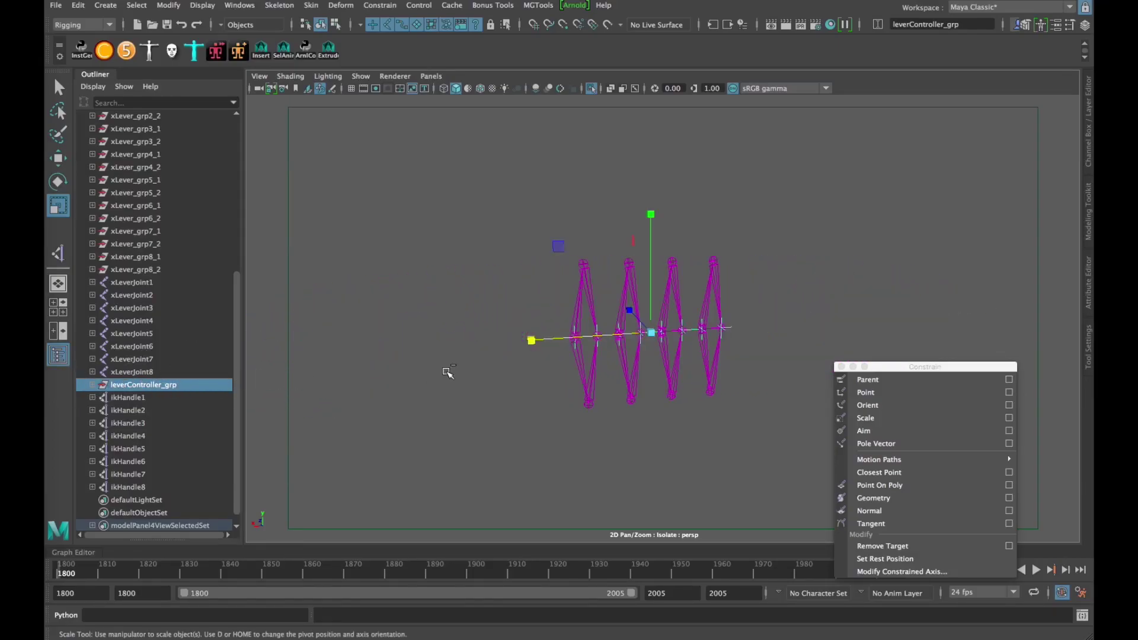
Step: Turn off isolation, test scaling leverController_grp and moving it along X beside the lever geometry, and undo the changes
{"action": "key", "text": "ctrl+1"}
{"action": "middle_click_drag", "start_coordinate": [447, 371], "coordinate": [394, 389]}
{"action": "key", "text": "w"}
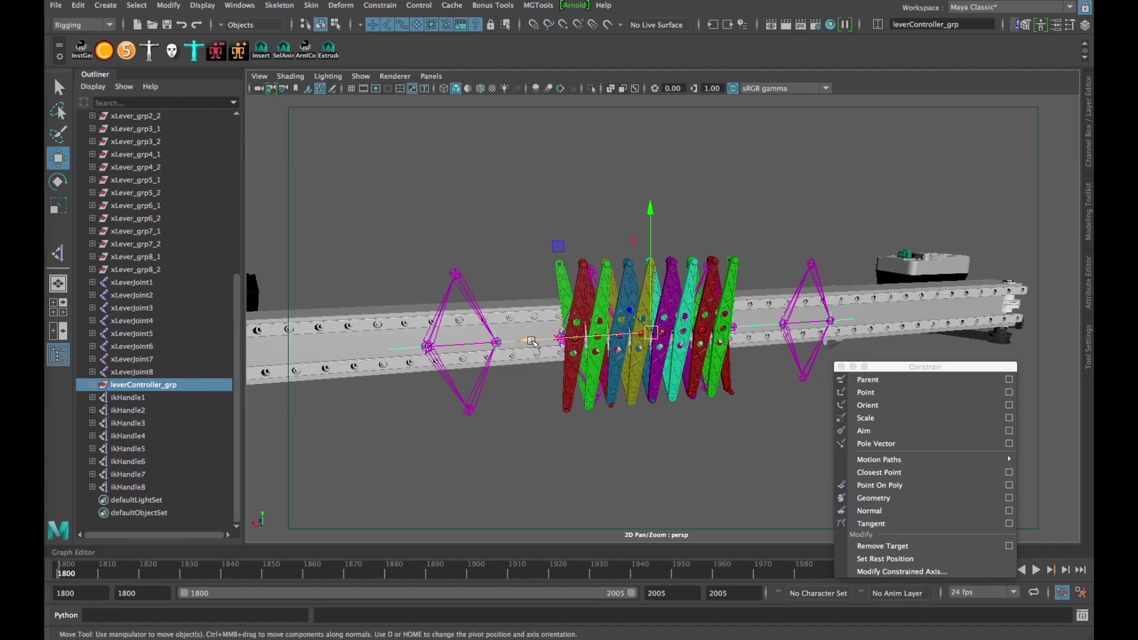
{"action": "left_click_drag", "start_coordinate": [532, 342], "coordinate": [426, 371]}
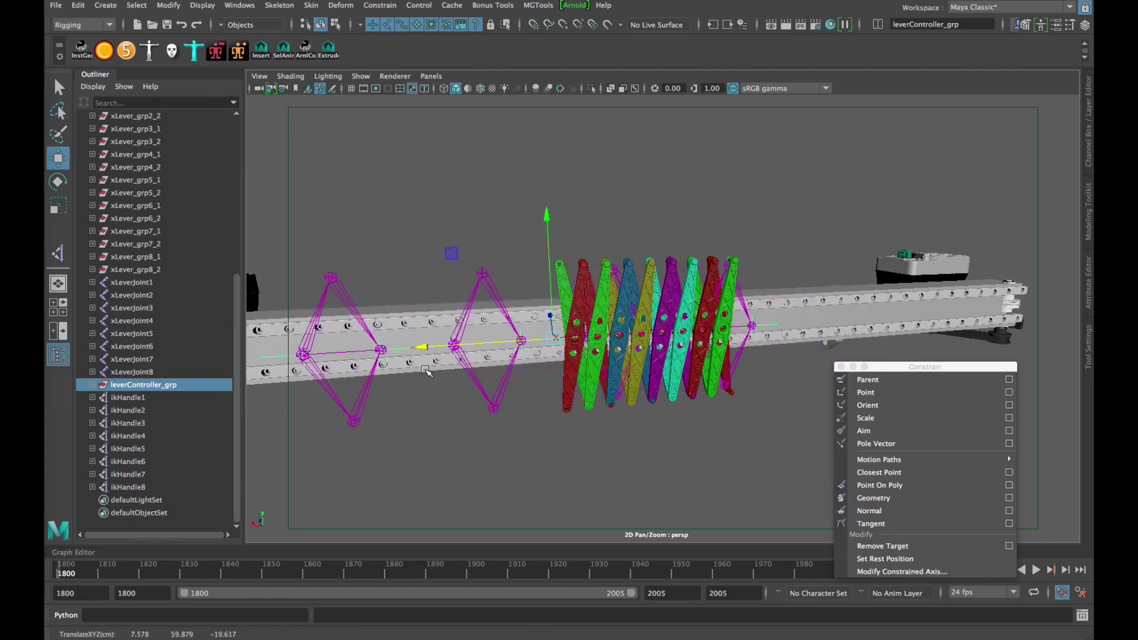
{"action": "scroll", "coordinate": [617, 356], "scroll_direction": "up", "scroll_amount": 3}
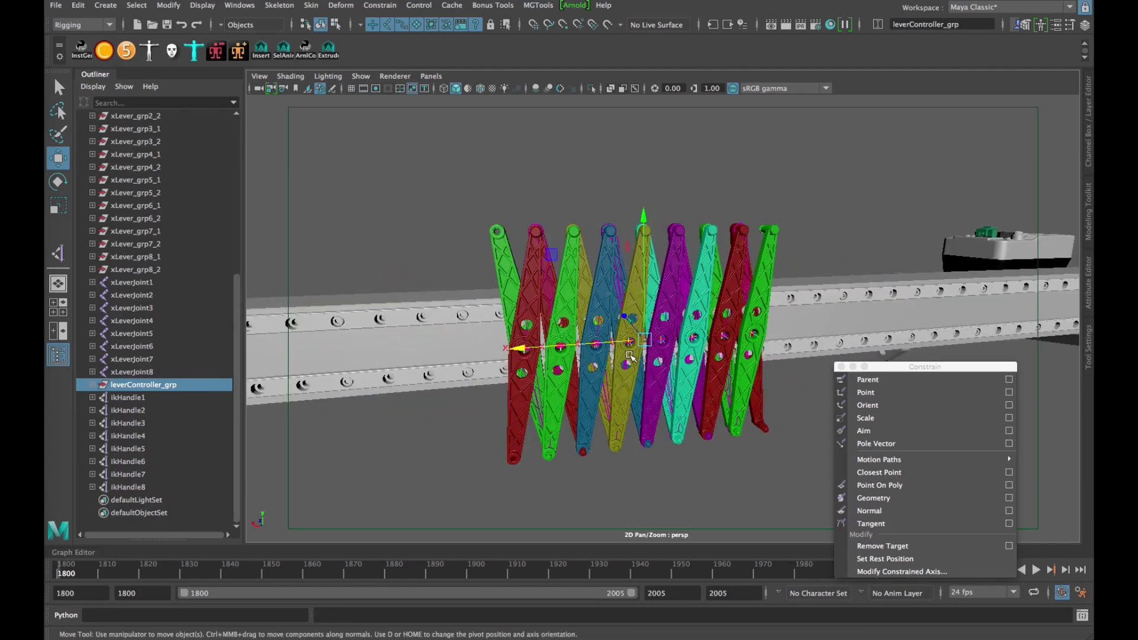
Step: Isolate xLeverJoint1–xLeverJoint8 and ikHandle1–ikHandle8 for a brief look, and show the whole scene again
{"action": "left_click", "coordinate": [380, 463]}
{"action": "scroll", "coordinate": [550, 316], "scroll_direction": "up", "scroll_amount": 3}
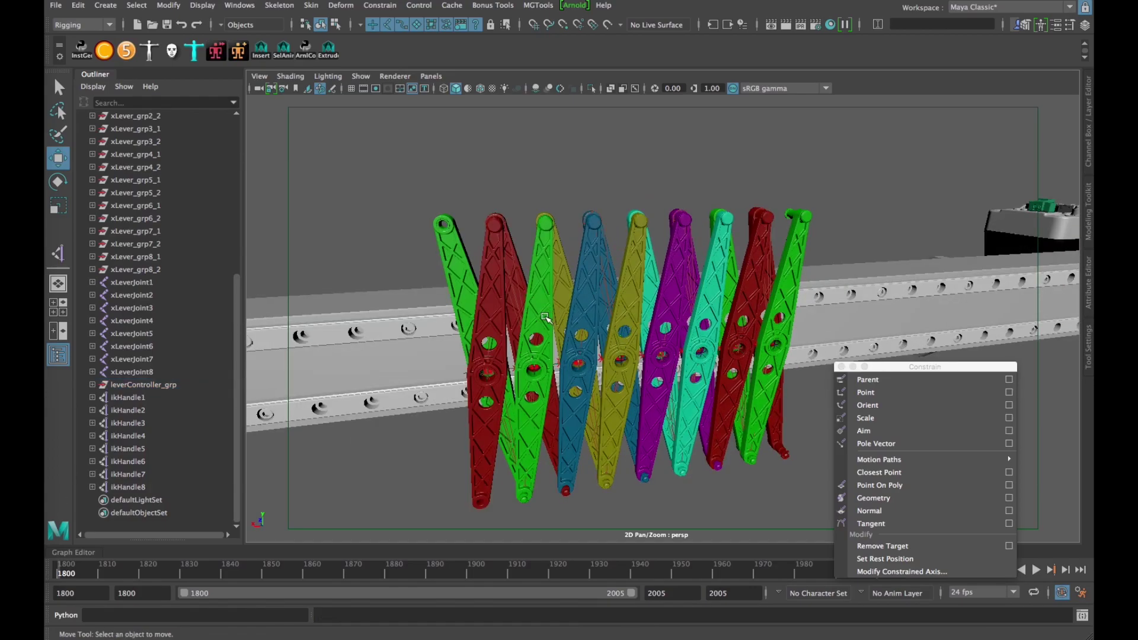
{"action": "left_click_drag", "start_coordinate": [550, 316], "coordinate": [541, 253], "text": "alt"}
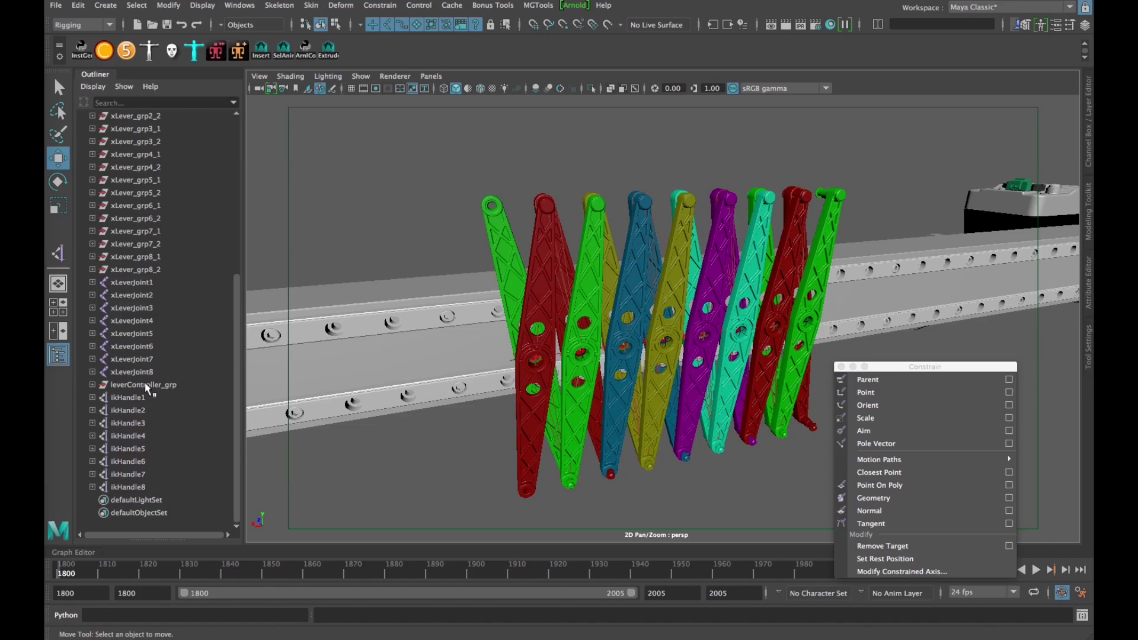
{"action": "left_click_drag", "start_coordinate": [656, 285], "coordinate": [665, 284], "text": "alt"}
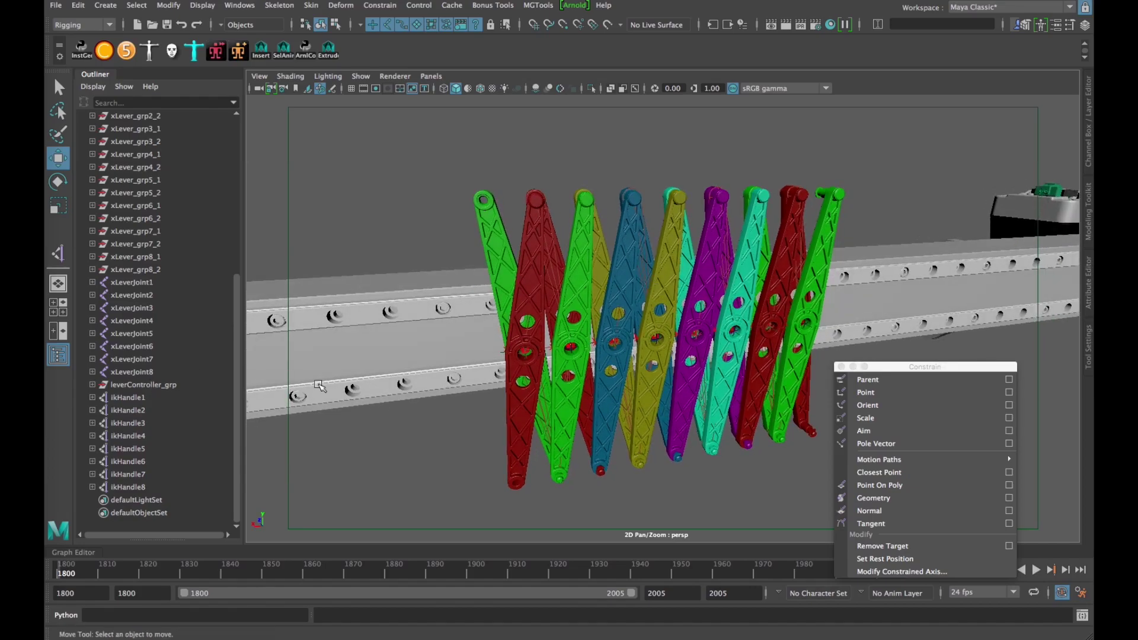
{"action": "left_click", "coordinate": [152, 385]}
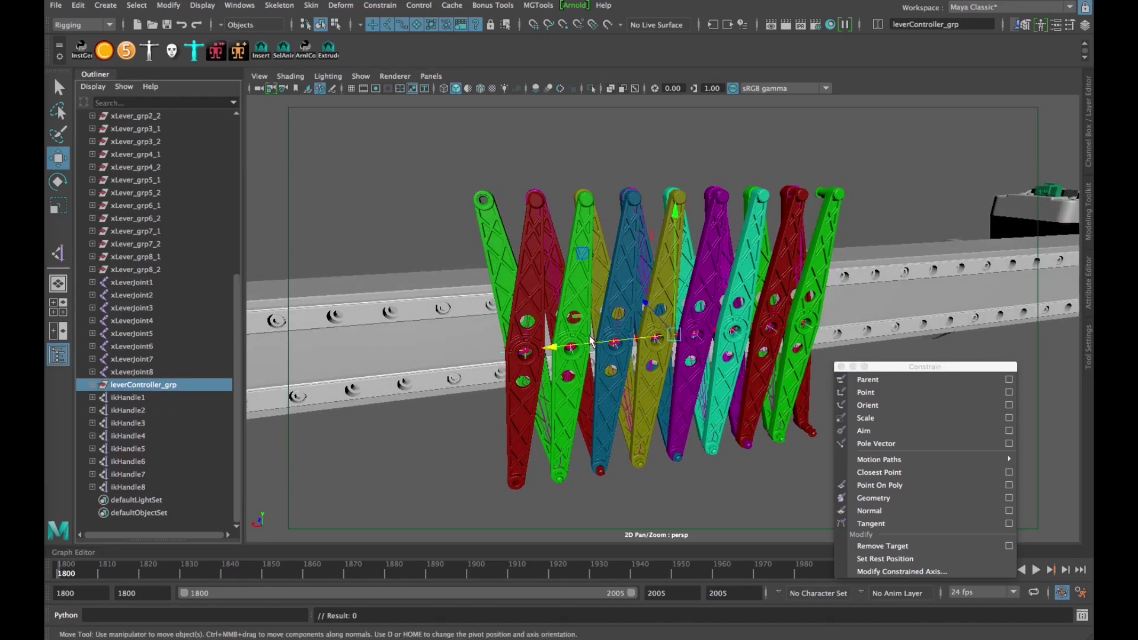
{"action": "left_click", "coordinate": [141, 283]}
{"action": "left_click", "coordinate": [140, 487], "text": "shift"}
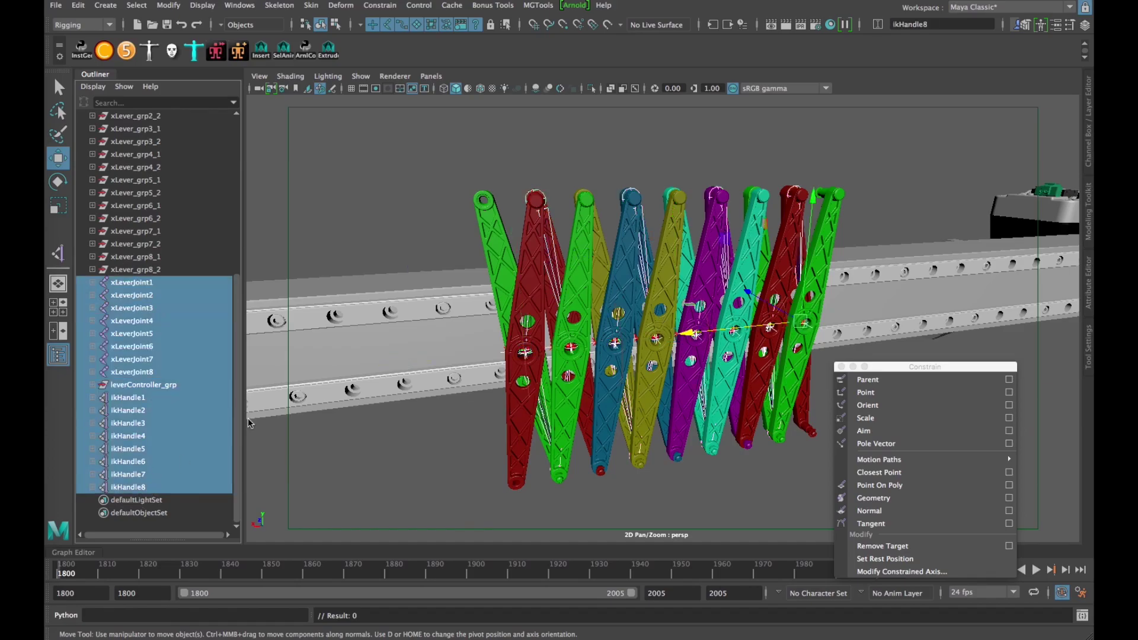
{"action": "key", "text": "ctrl+1"}
{"action": "left_click", "coordinate": [576, 272]}
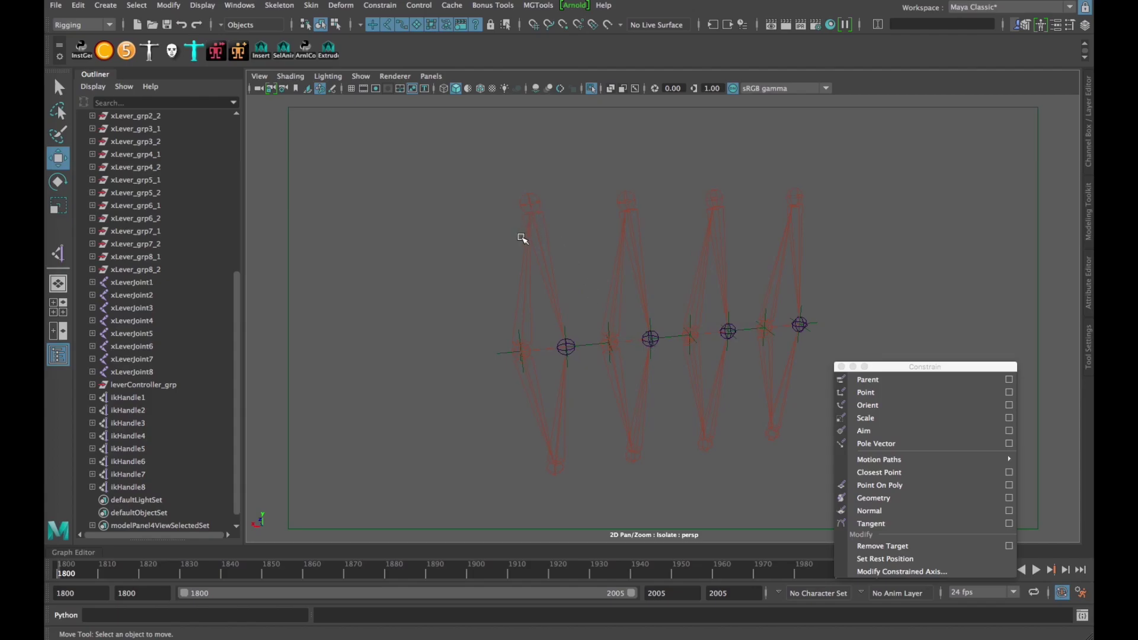
{"action": "left_click", "coordinate": [238, 303]}
{"action": "left_click_drag", "start_coordinate": [239, 304], "coordinate": [239, 270]}
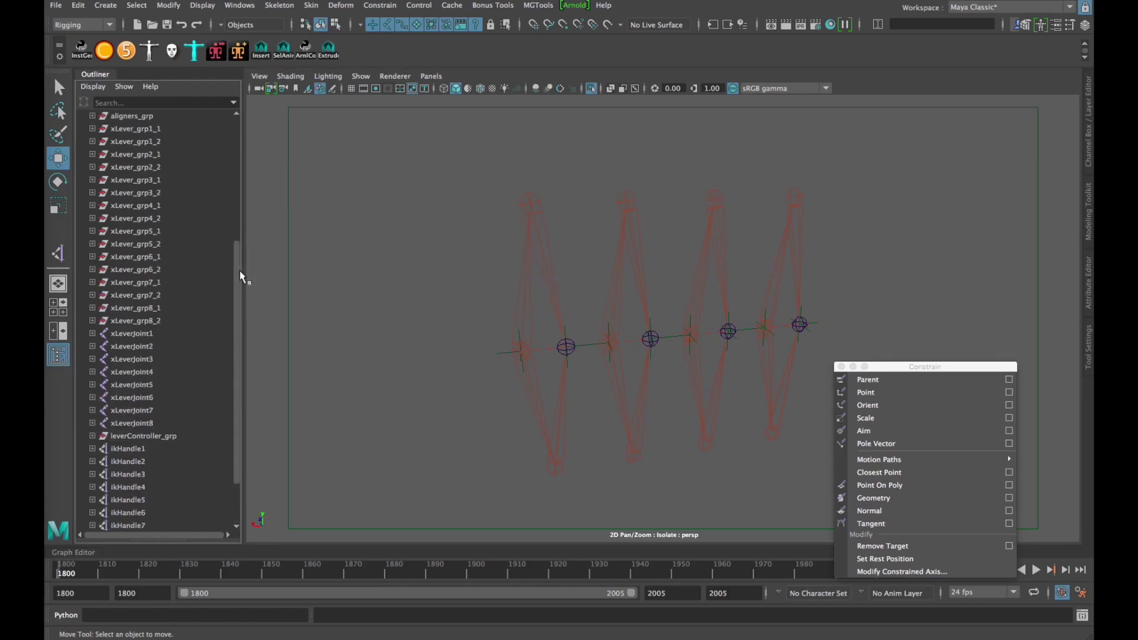
{"action": "key", "text": "ctrl+1"}
Step: Check which levers the groups from xLever_grp1_1 to xLever_grp5_1 contain, and select the first front lever's mesh up close
{"action": "left_click", "coordinate": [140, 141]}
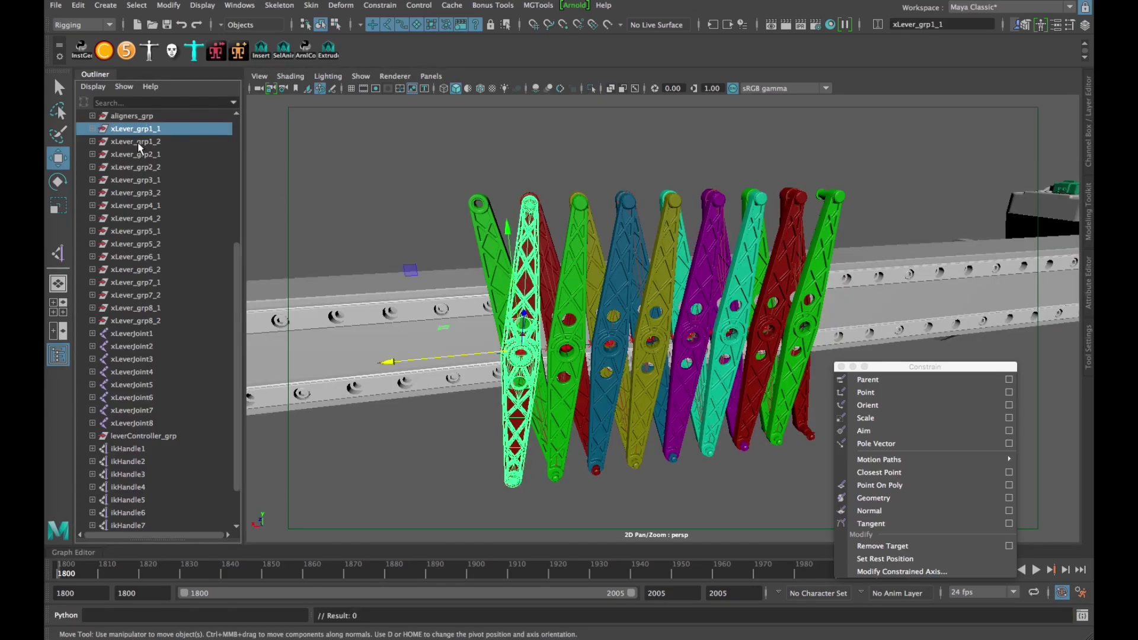
{"action": "left_click", "coordinate": [142, 169]}
{"action": "left_click", "coordinate": [149, 205]}
{"action": "left_click", "coordinate": [148, 218]}
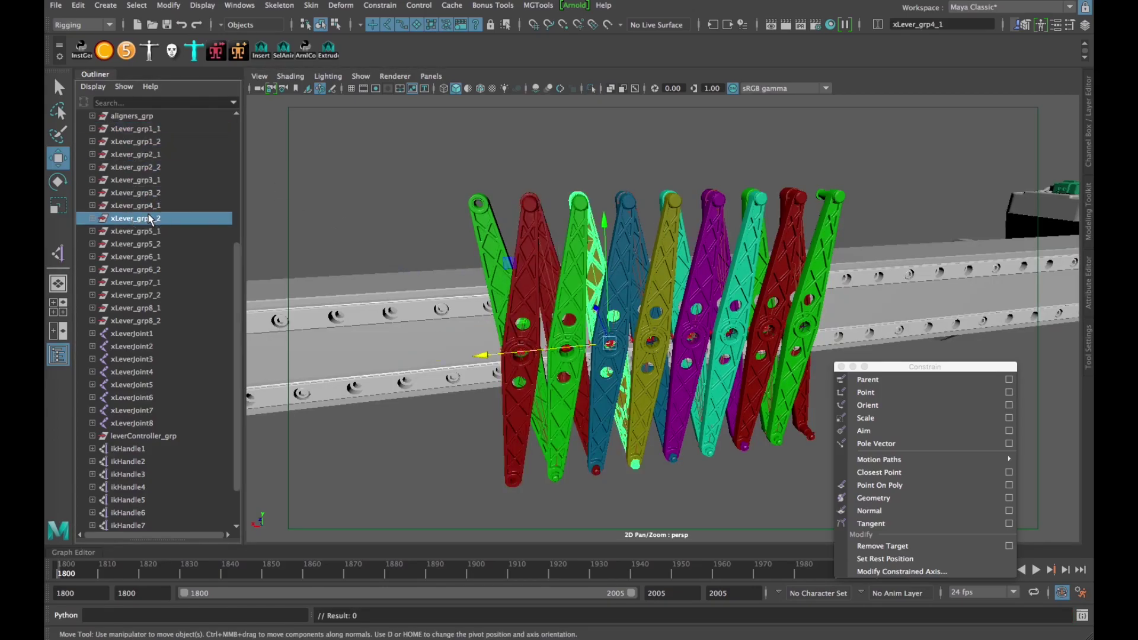
{"action": "left_click", "coordinate": [154, 230]}
{"action": "left_click", "coordinate": [420, 223]}
{"action": "right_click_drag", "start_coordinate": [419, 224], "coordinate": [573, 308], "text": "alt"}
{"action": "left_click", "coordinate": [562, 249]}
{"action": "right_click_drag", "start_coordinate": [562, 249], "coordinate": [578, 288], "text": "alt"}
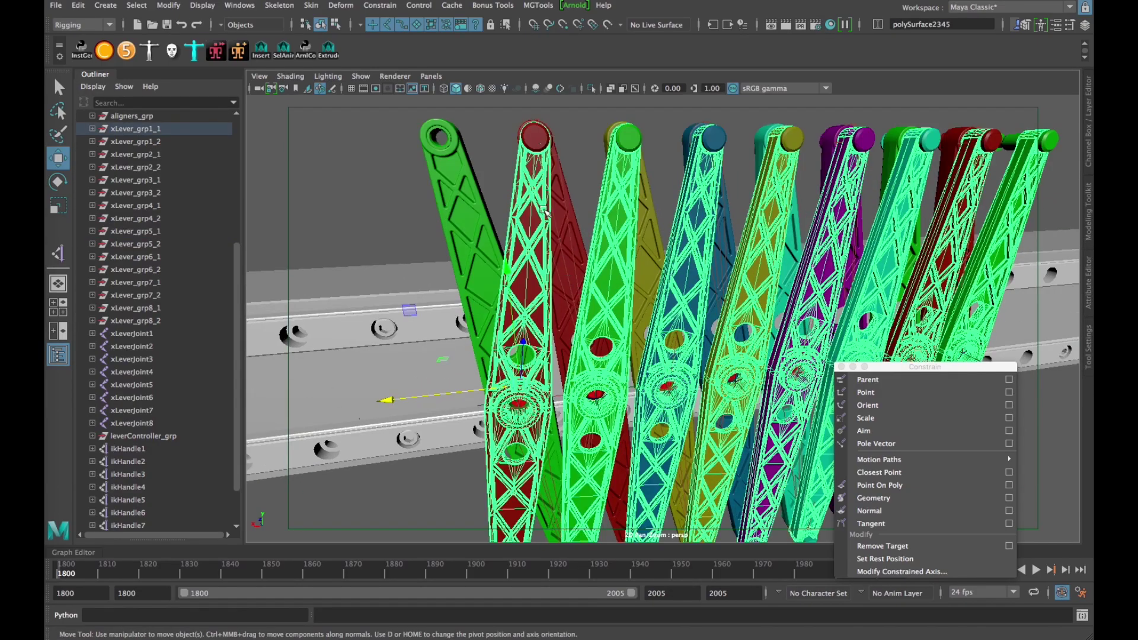
Step: Examine which levers xLever_grp1_1 and xLever_grp1_2 contain and compare their position with xLeverJoint1
{"action": "middle_click_drag", "start_coordinate": [556, 199], "coordinate": [589, 231], "text": "alt"}
{"action": "left_click", "coordinate": [596, 215]}
{"action": "left_click_drag", "start_coordinate": [596, 214], "coordinate": [559, 232], "text": "alt"}
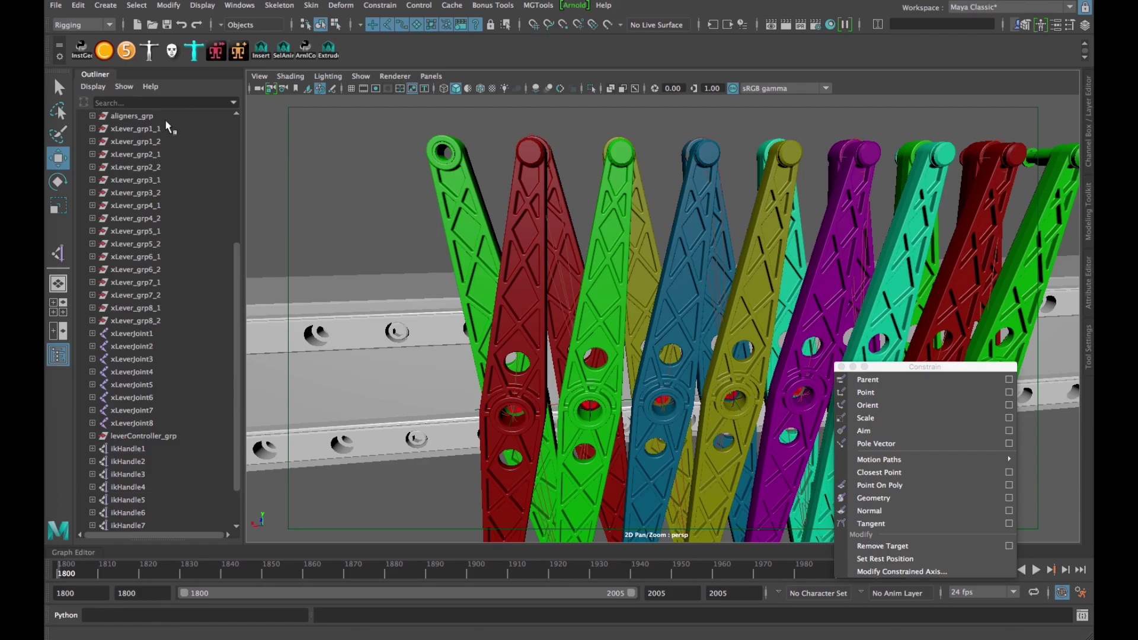
{"action": "left_click", "coordinate": [156, 128]}
{"action": "left_click", "coordinate": [157, 143]}
{"action": "left_click", "coordinate": [154, 129]}
{"action": "left_click", "coordinate": [157, 142], "text": "shift"}
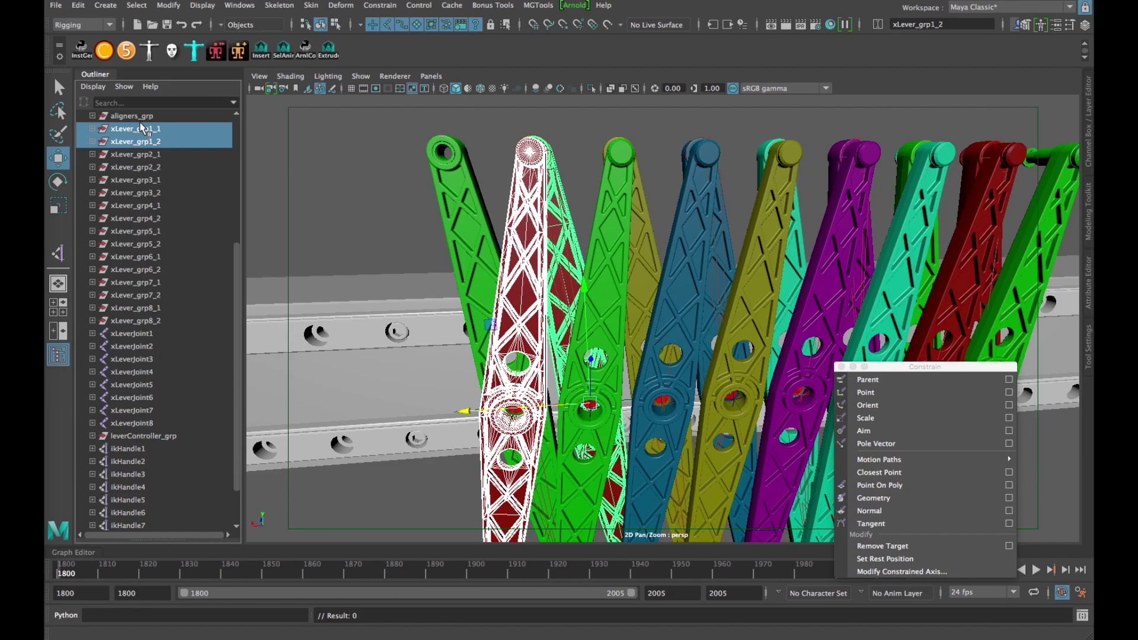
{"action": "middle_click_drag", "start_coordinate": [500, 226], "coordinate": [528, 249], "text": "alt"}
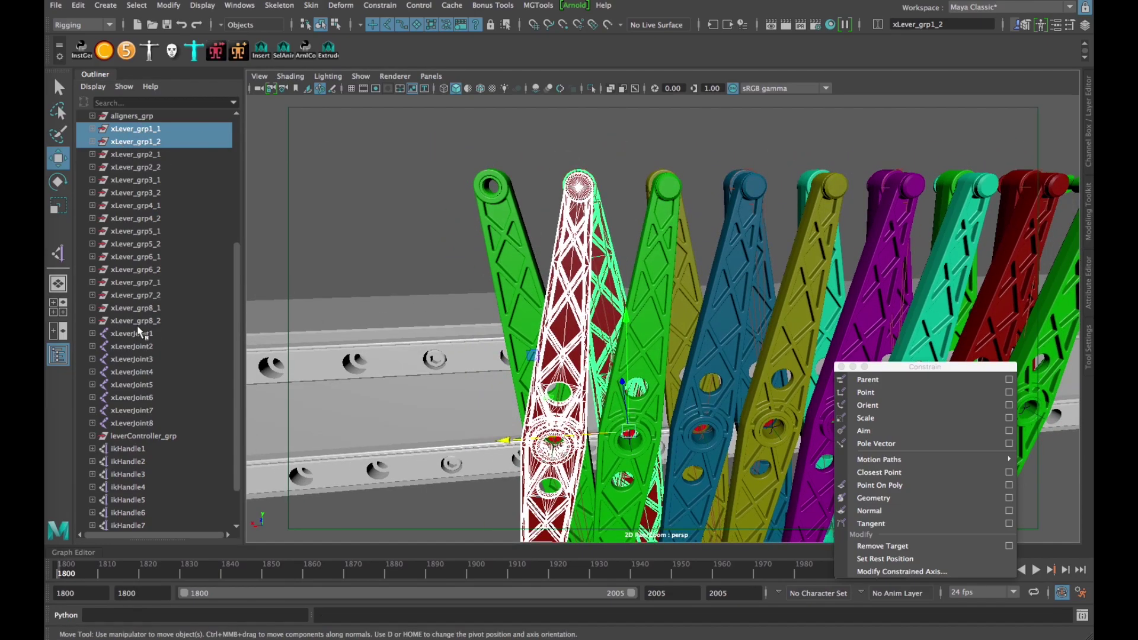
{"action": "left_click", "coordinate": [134, 334]}
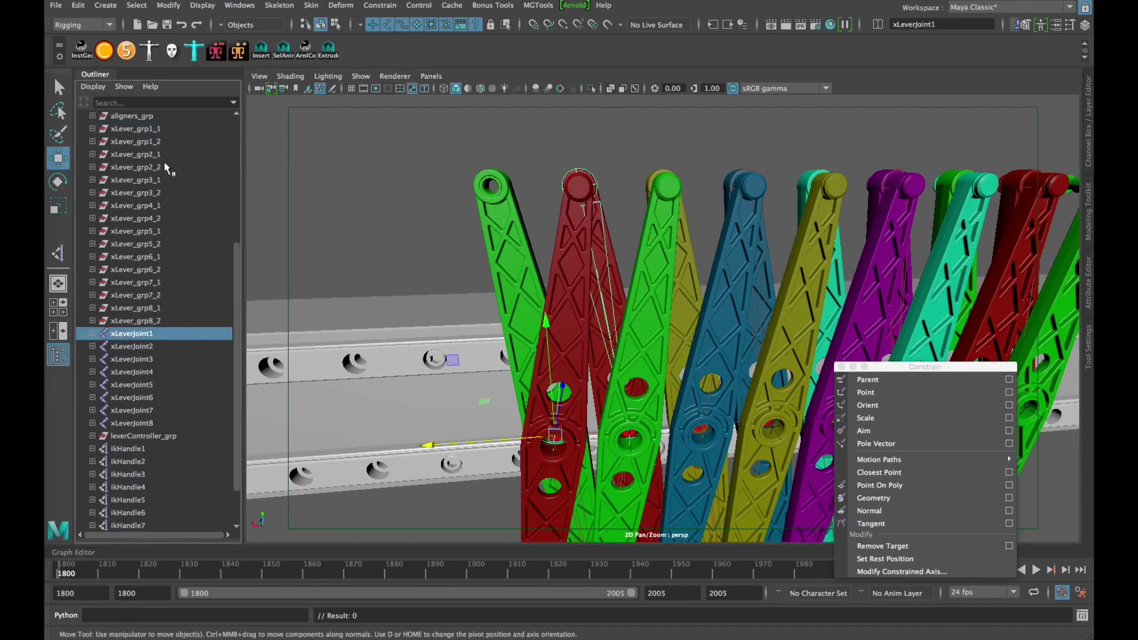
{"action": "left_click_drag", "start_coordinate": [149, 129], "coordinate": [145, 142]}
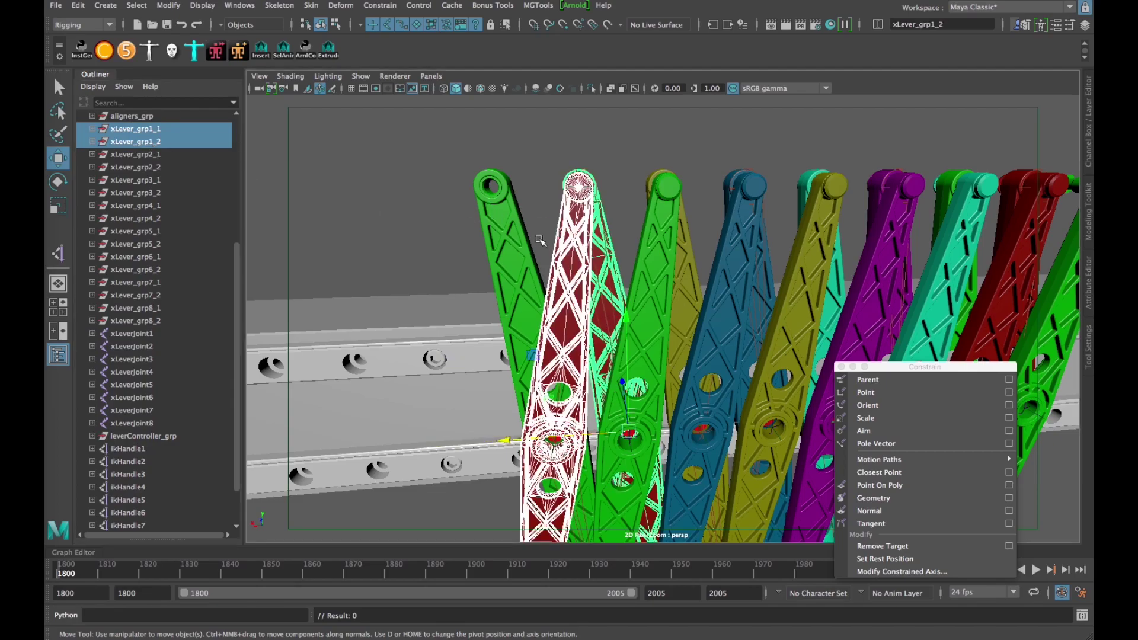
{"action": "right_click_drag", "start_coordinate": [539, 241], "coordinate": [573, 246], "text": "alt"}
{"action": "left_click_drag", "start_coordinate": [572, 246], "coordinate": [586, 234], "text": "alt"}
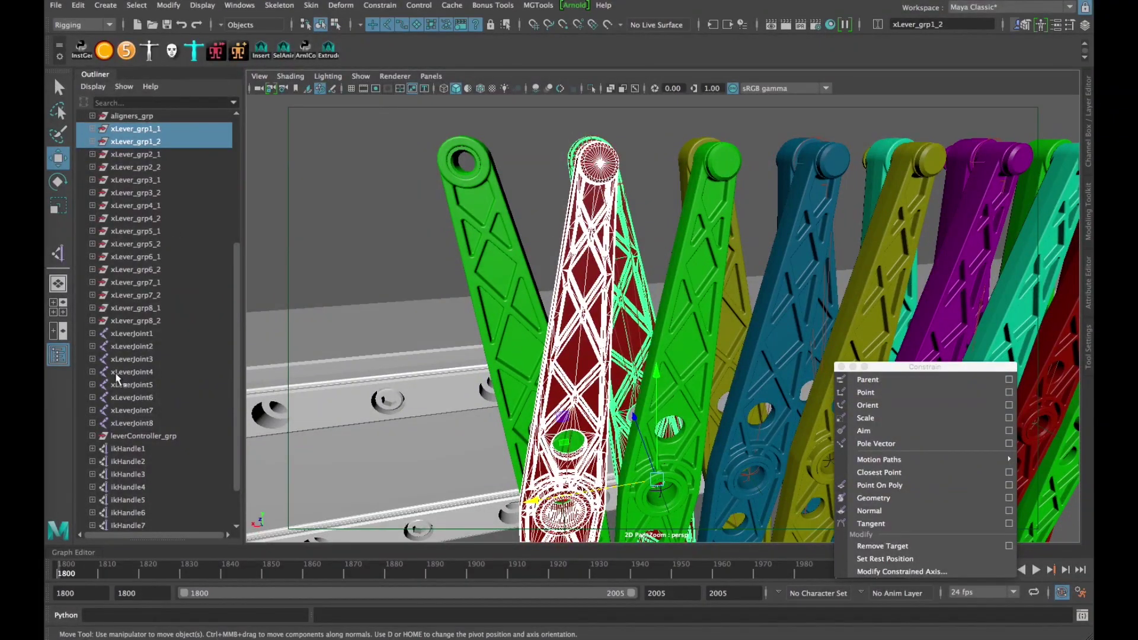
{"action": "left_click", "coordinate": [150, 134]}
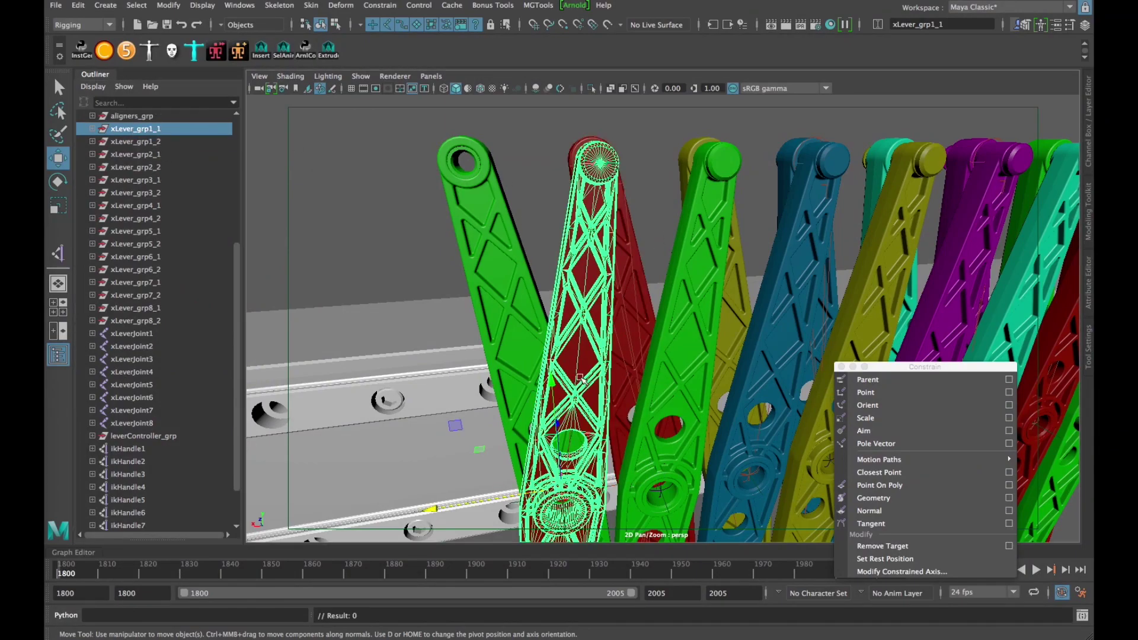
{"action": "mouse_move", "coordinate": [586, 330]}
{"action": "middle_mouse_down", "text": "alt"}
{"action": "mouse_move", "coordinate": [587, 291]}
{"action": "mouse_move", "coordinate": [583, 330]}
{"action": "middle_mouse_up", "text": "alt"}
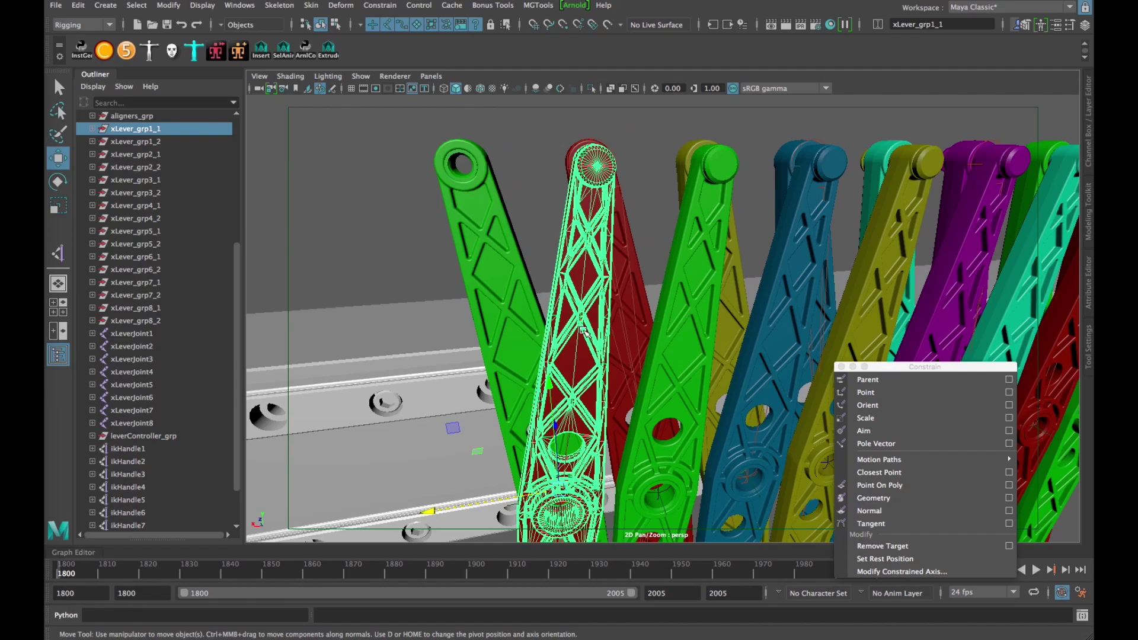
Step: Parent xLever_grp1_1 under xLeverJoint1 and xLever_grp1_2 under its child joint xLeverJoint1_1
{"action": "left_click", "coordinate": [136, 334]}
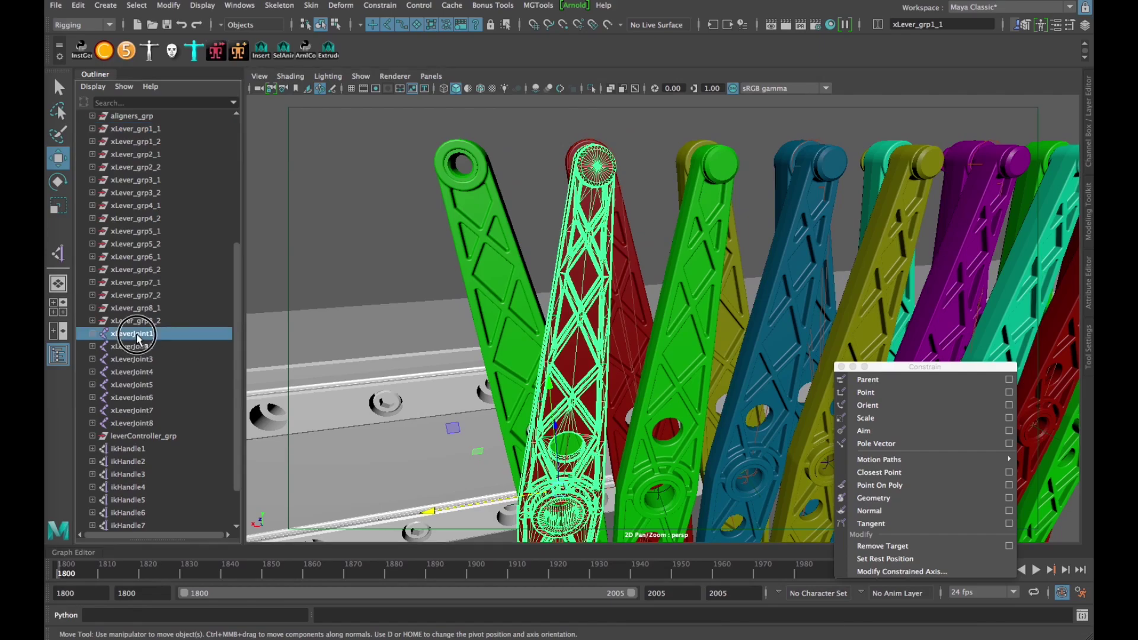
{"action": "left_click", "coordinate": [92, 335], "text": "shift"}
{"action": "middle_click_drag", "start_coordinate": [579, 459], "coordinate": [580, 436], "text": "alt"}
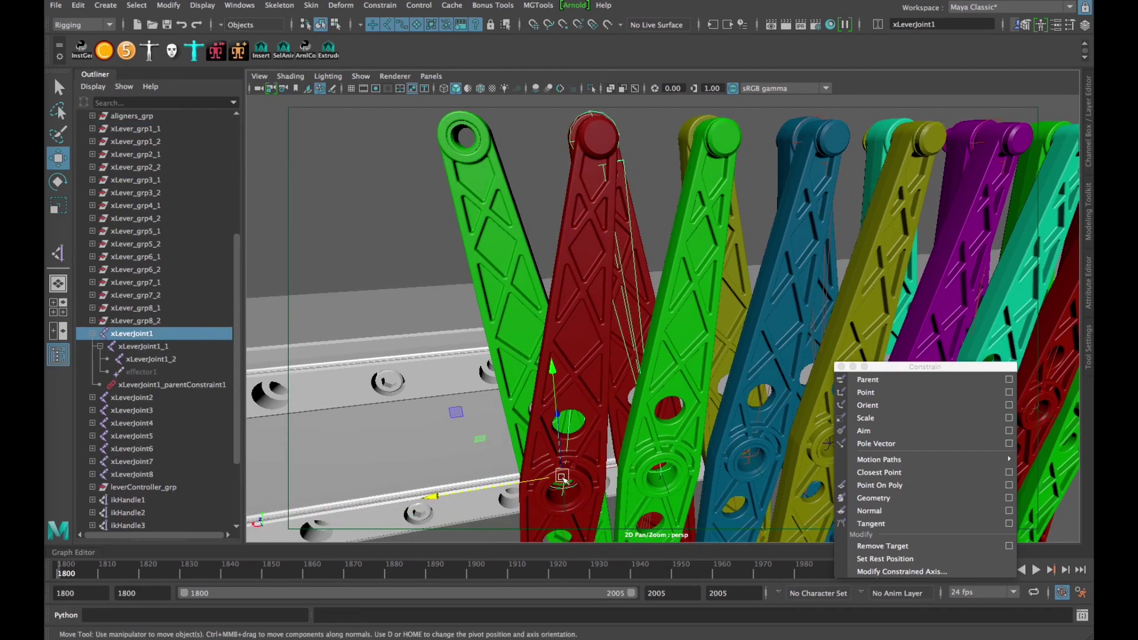
{"action": "left_click", "coordinate": [137, 129]}
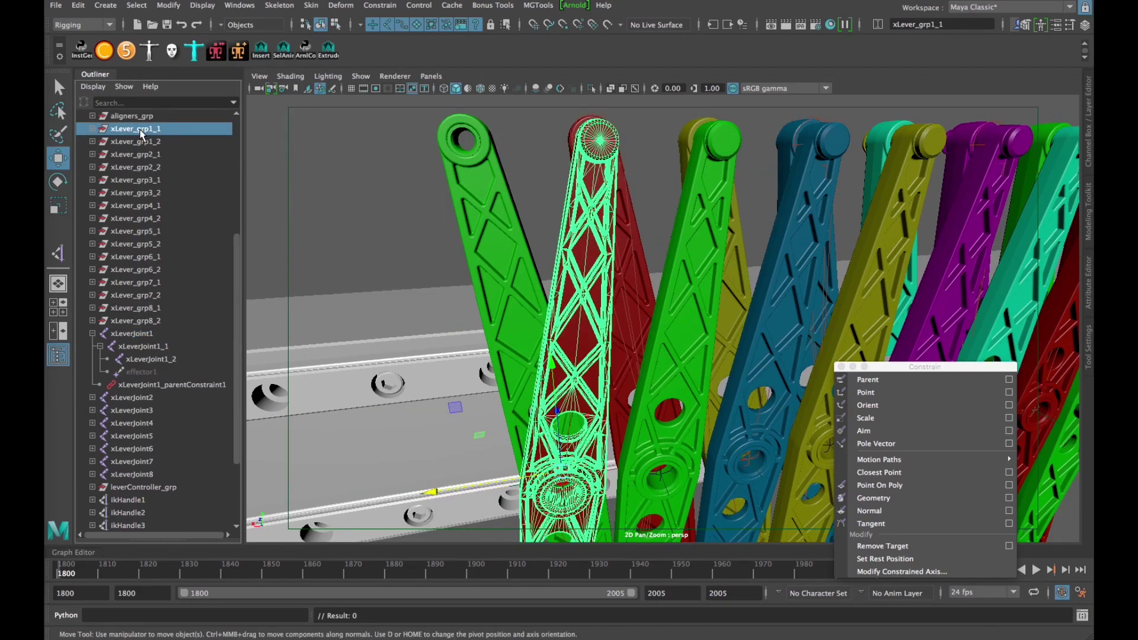
{"action": "middle_click_drag", "start_coordinate": [144, 134], "coordinate": [187, 329]}
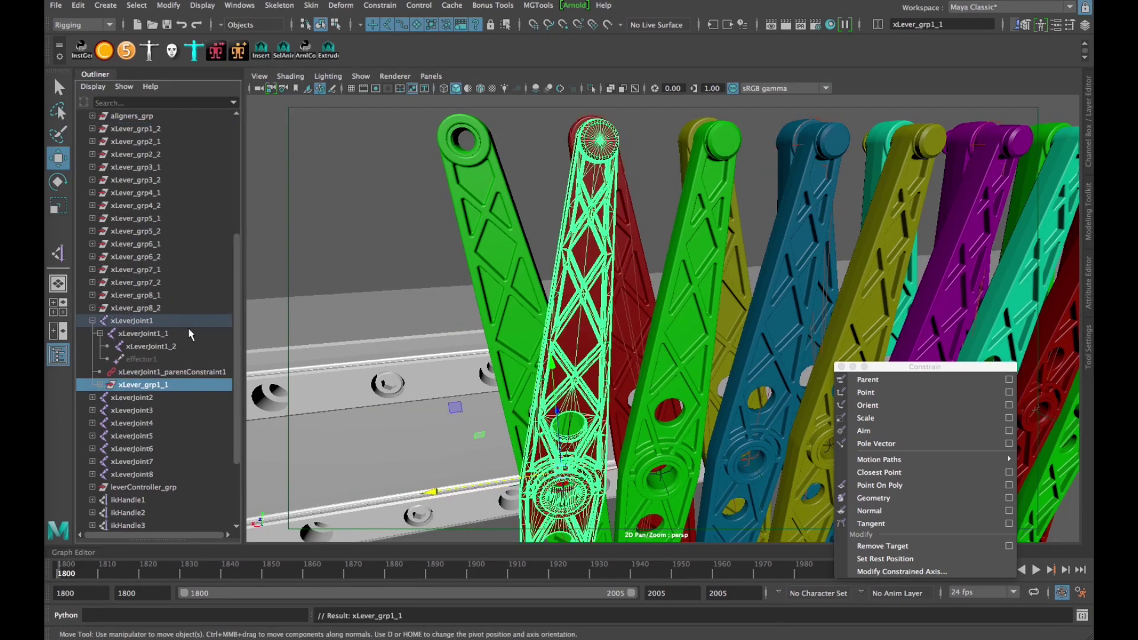
{"action": "left_click", "coordinate": [130, 128]}
{"action": "middle_click_drag", "start_coordinate": [139, 133], "coordinate": [197, 336]}
Step: Test the first parented lever pair by scaling leverController_grp along X, and restore its scale
{"action": "scroll", "coordinate": [202, 324], "scroll_direction": "down", "scroll_amount": 3}
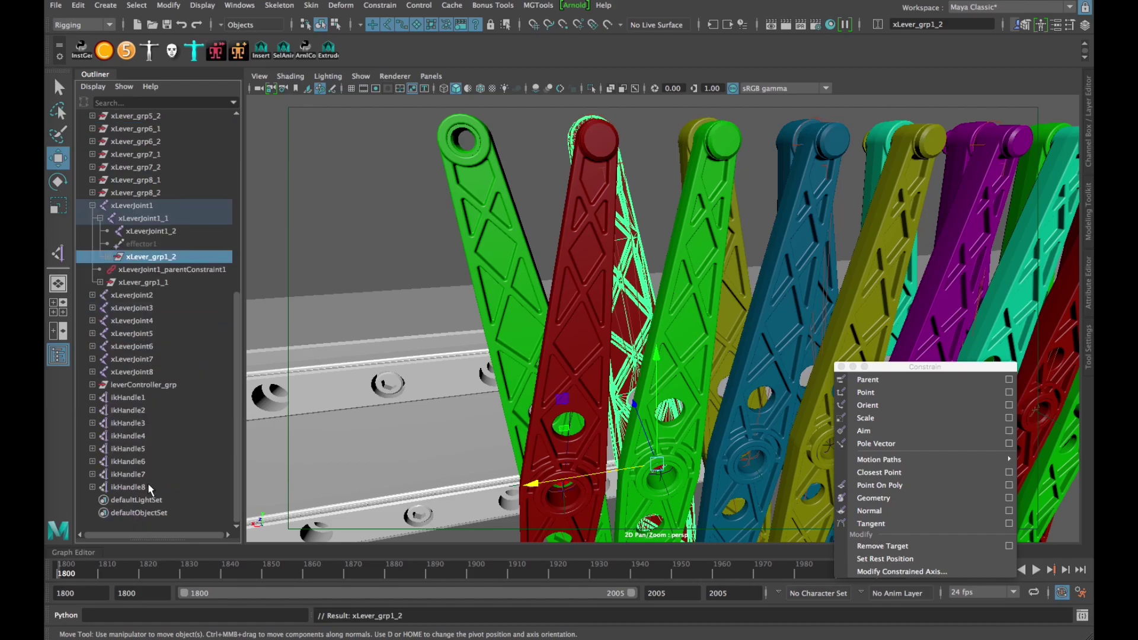
{"action": "left_click", "coordinate": [169, 384]}
{"action": "scroll", "coordinate": [634, 408], "scroll_direction": "down", "scroll_amount": 10}
{"action": "left_click_drag", "start_coordinate": [635, 408], "coordinate": [651, 418], "text": "alt"}
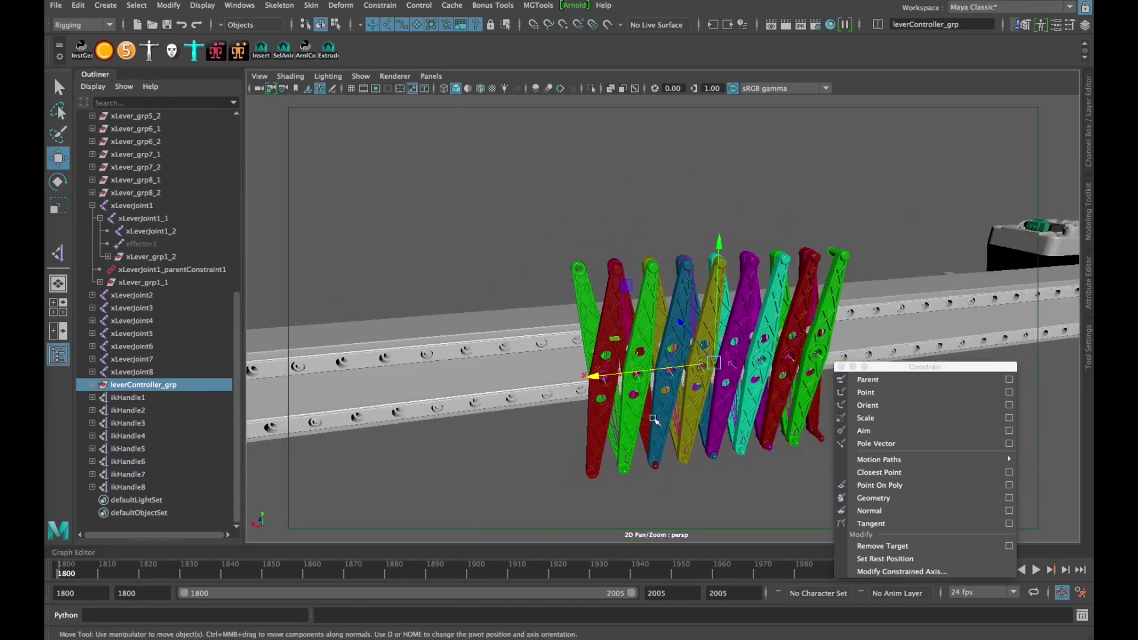
{"action": "scroll", "coordinate": [669, 418], "scroll_direction": "up", "scroll_amount": 4}
{"action": "key", "text": "e"}
{"action": "key", "text": "r"}
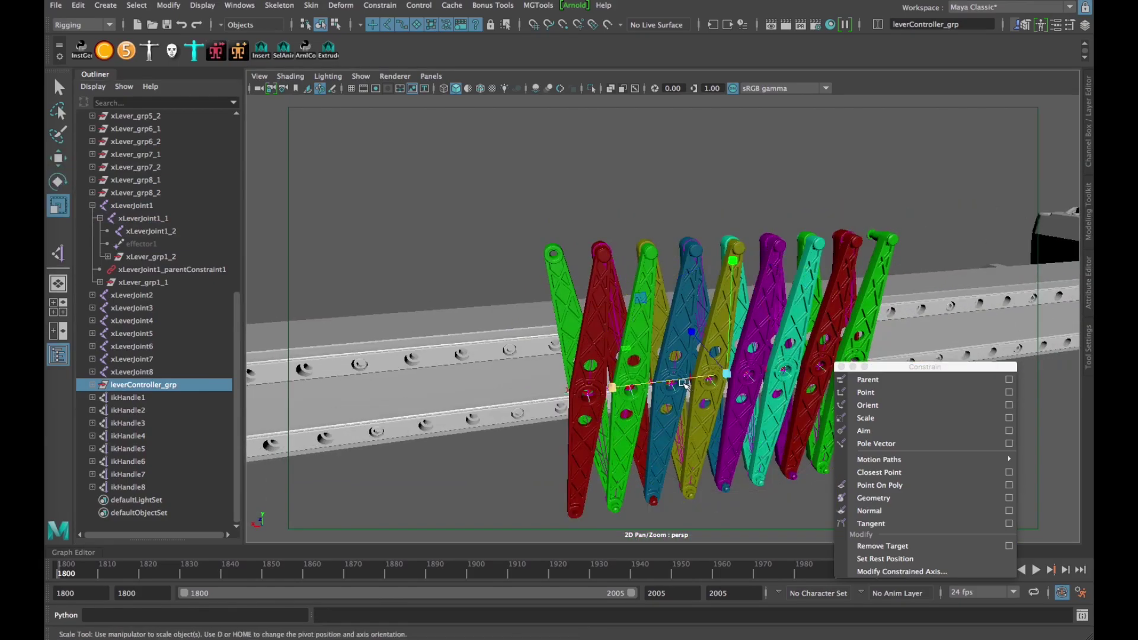
{"action": "left_click_drag", "start_coordinate": [684, 380], "coordinate": [436, 444]}
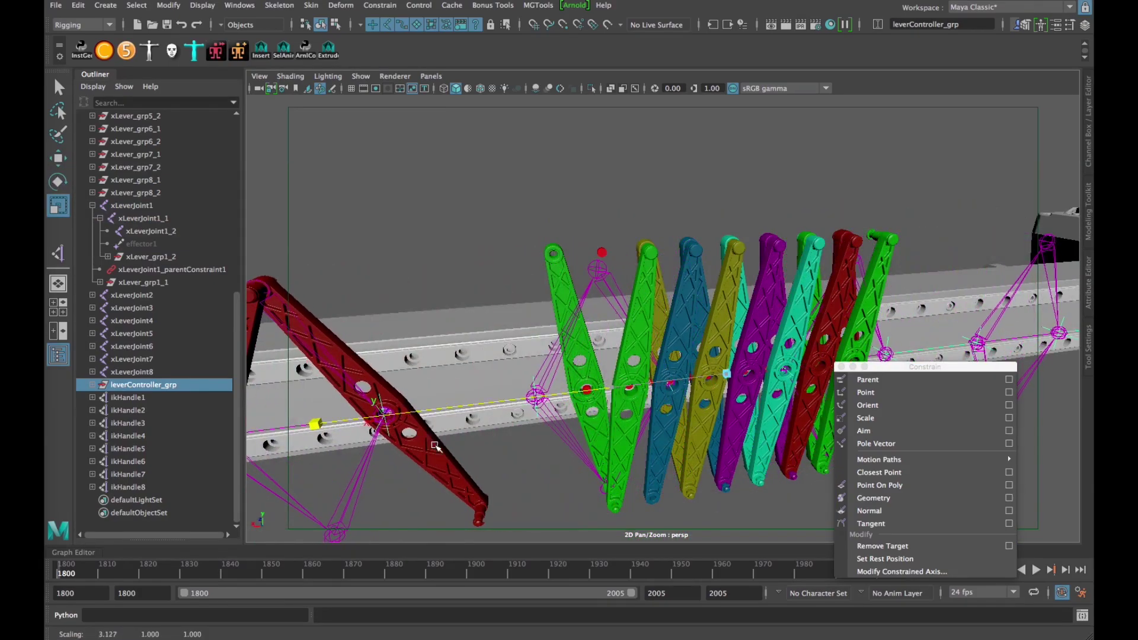
{"action": "scroll", "coordinate": [526, 418], "scroll_direction": "down", "scroll_amount": 3}
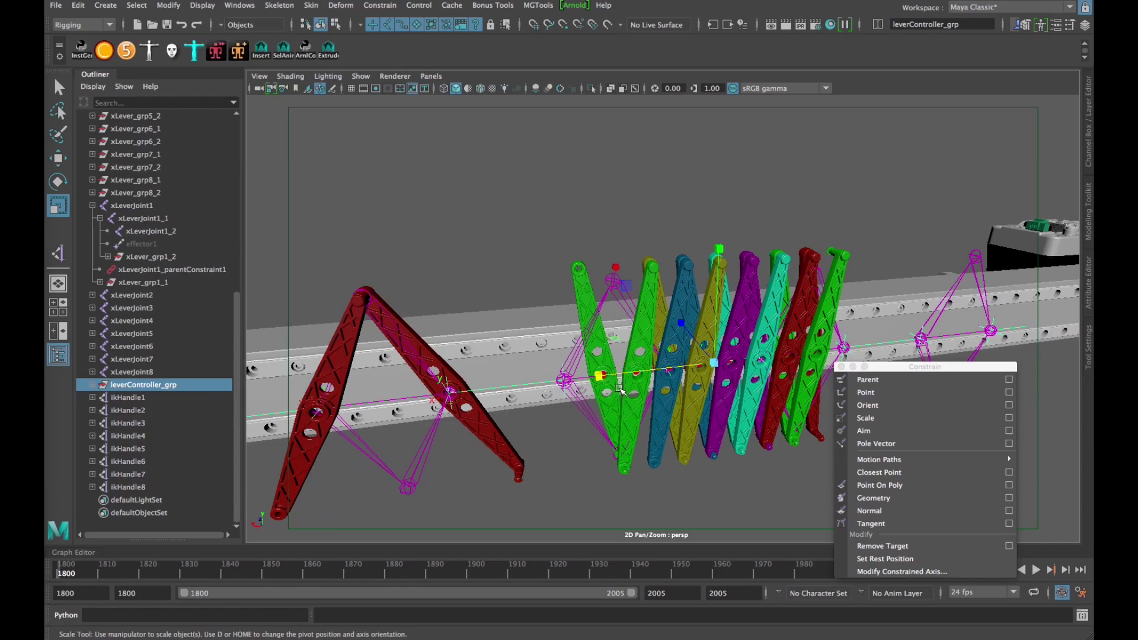
Step: Parent xLever_grp2_1 under xLeverJoint2 and xLever_grp2_2 under its child joint xLeverJoint2_1
{"action": "left_click", "coordinate": [93, 205]}
{"action": "left_click", "coordinate": [144, 284]}
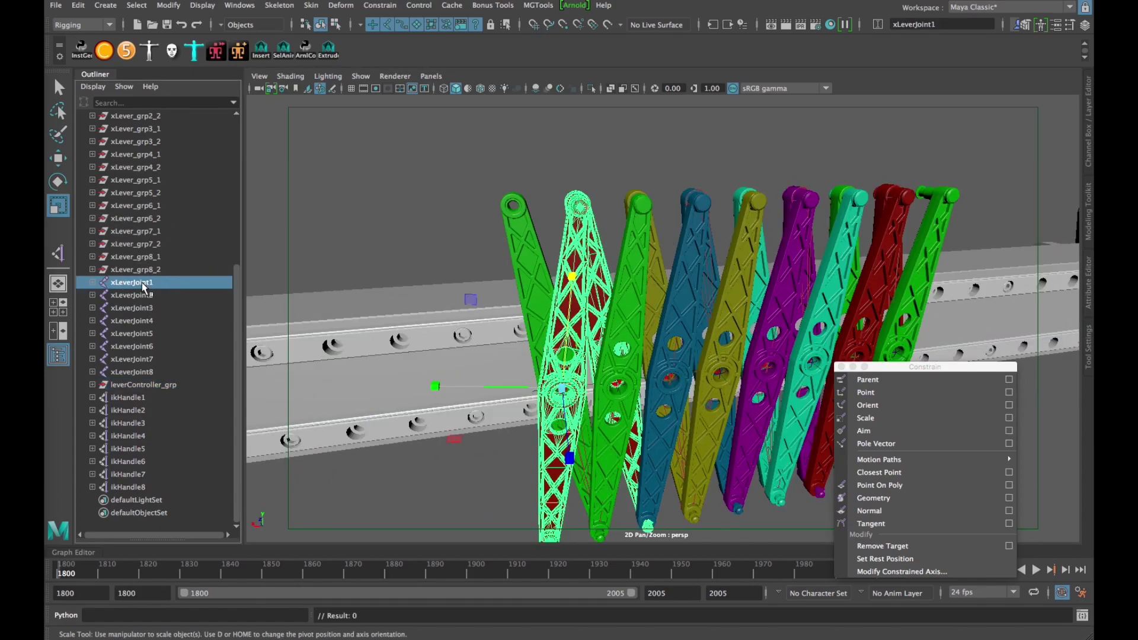
{"action": "left_click", "coordinate": [145, 297]}
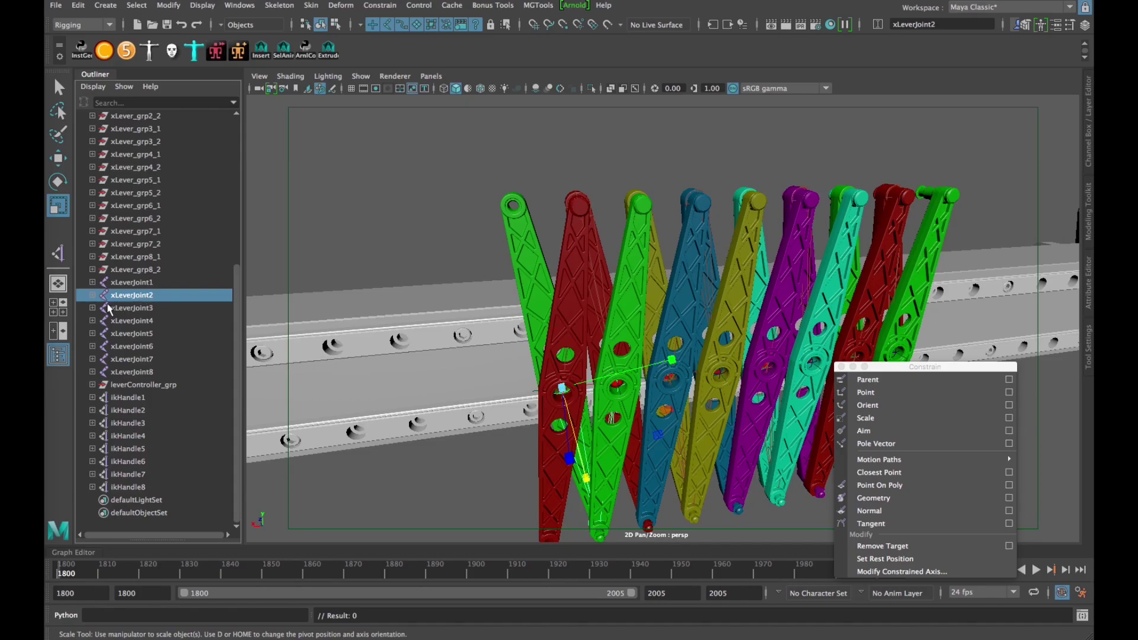
{"action": "scroll", "coordinate": [230, 245], "scroll_direction": "up", "scroll_amount": 2}
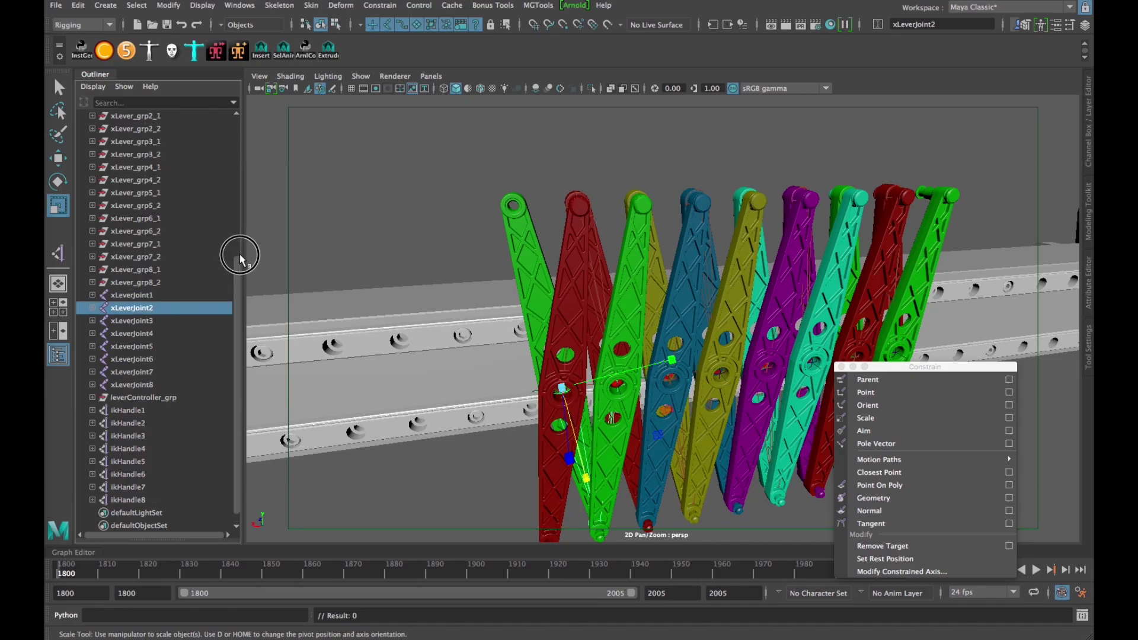
{"action": "left_click", "coordinate": [155, 129]}
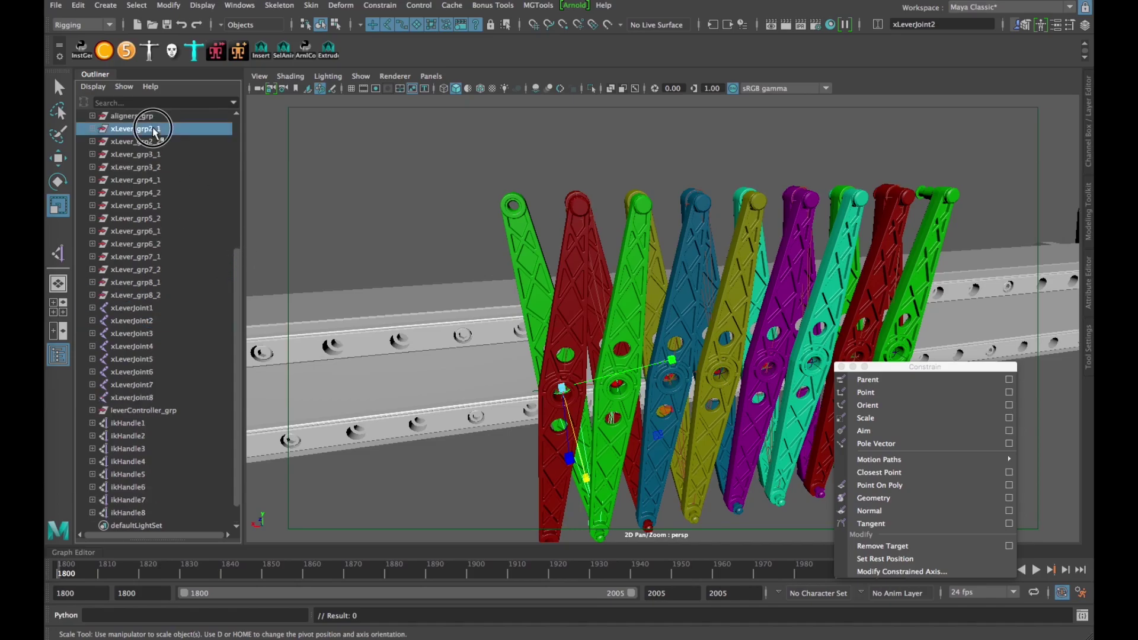
{"action": "middle_click_drag", "start_coordinate": [143, 132], "coordinate": [146, 322]}
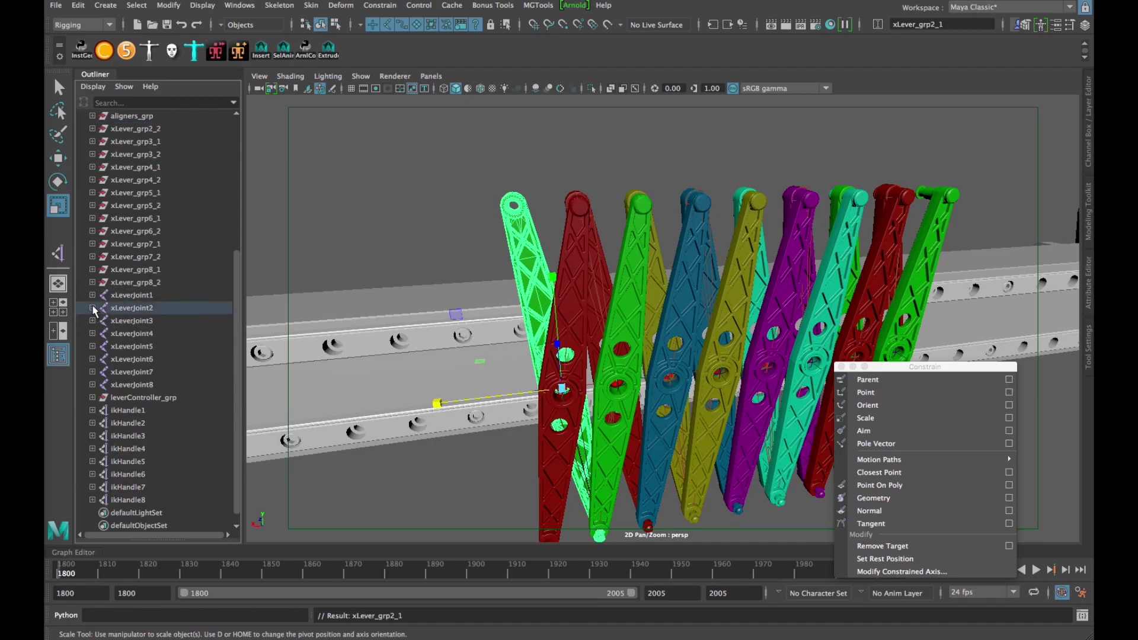
{"action": "left_click", "coordinate": [92, 308]}
{"action": "left_click", "coordinate": [149, 130]}
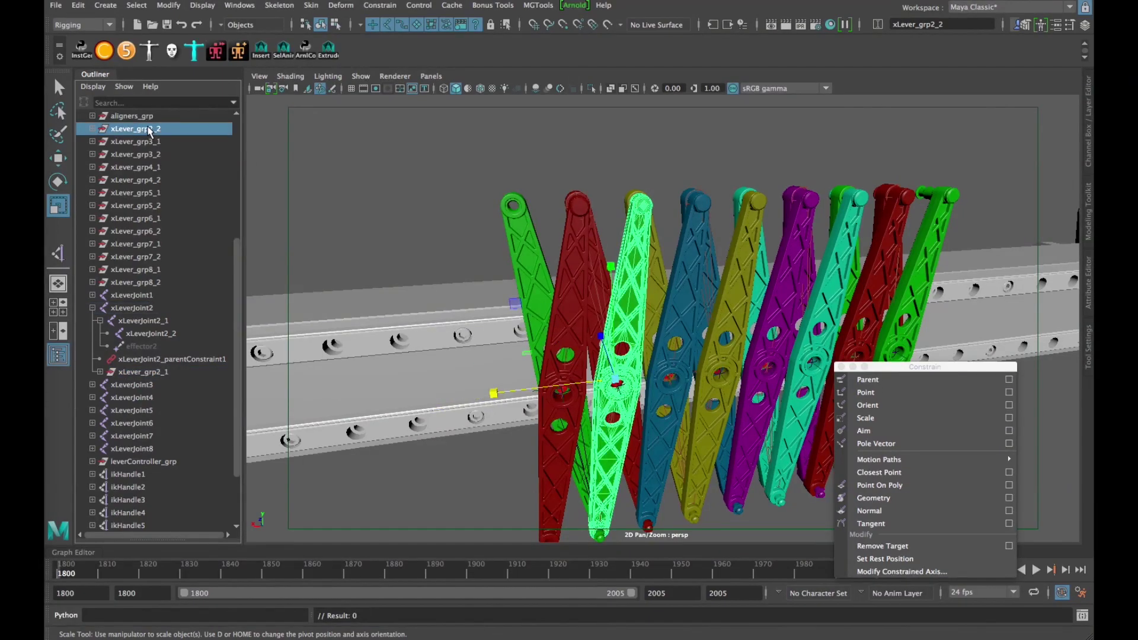
{"action": "middle_click_drag", "start_coordinate": [149, 133], "coordinate": [174, 324]}
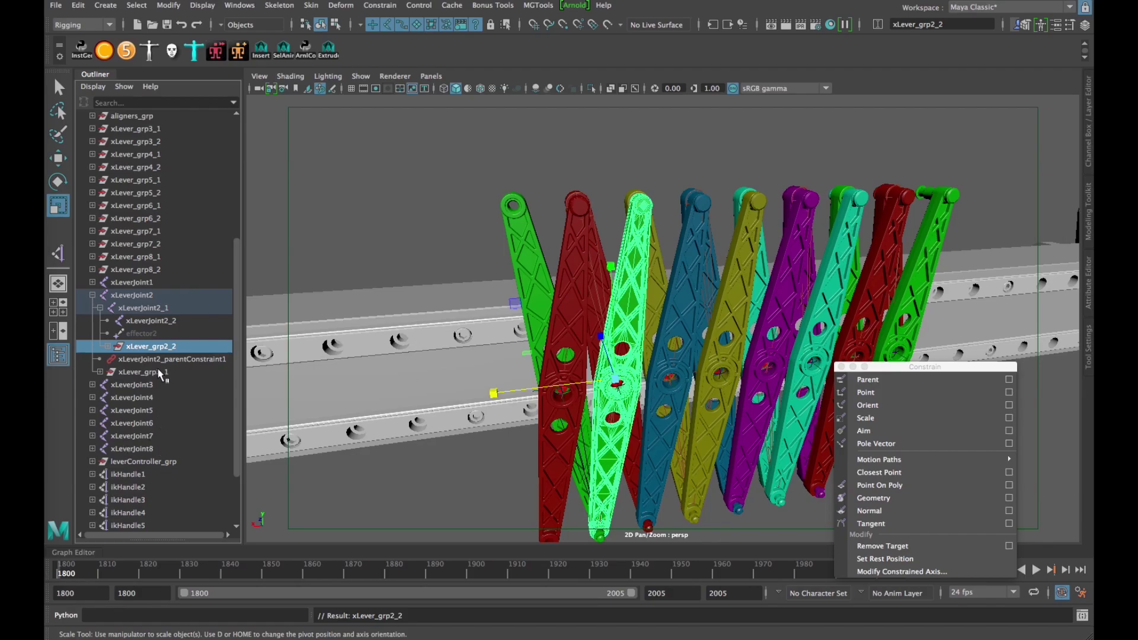
Step: Test the first two lever pairs together by scaling leverController_grp along X, and restore its scale
{"action": "left_click", "coordinate": [150, 462]}
{"action": "scroll", "coordinate": [670, 371], "scroll_direction": "down", "scroll_amount": 2}
{"action": "left_click_drag", "start_coordinate": [650, 365], "coordinate": [452, 402]}
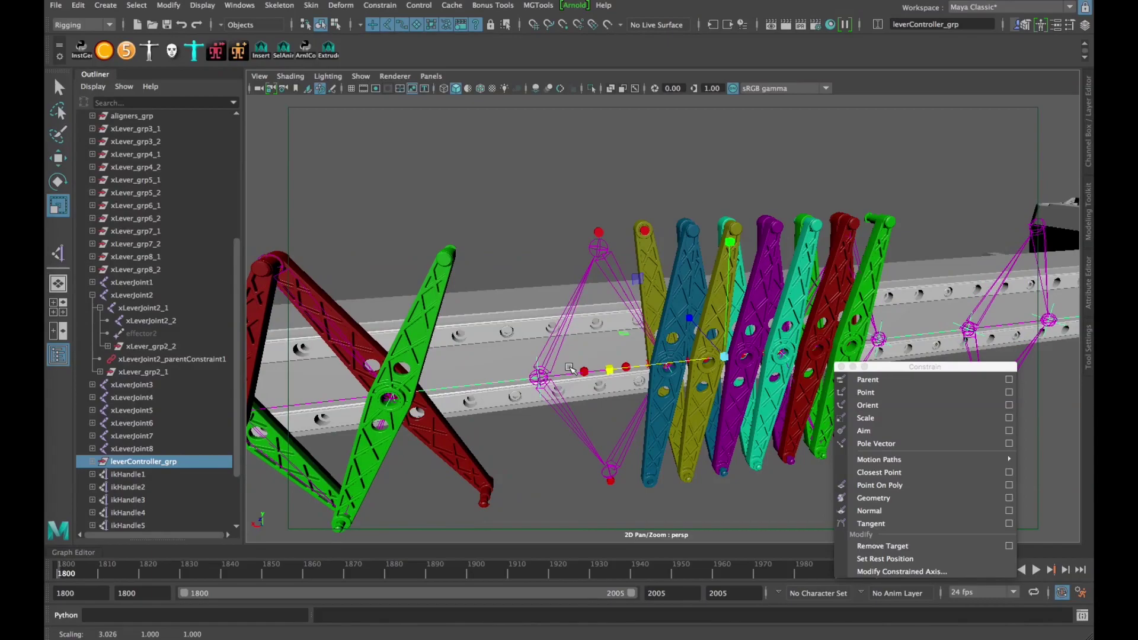
{"action": "scroll", "coordinate": [598, 372], "scroll_direction": "down", "scroll_amount": 3}
{"action": "middle_click_drag", "start_coordinate": [597, 372], "coordinate": [602, 371], "text": "alt"}
{"action": "left_click_drag", "start_coordinate": [591, 356], "coordinate": [611, 383]}
{"action": "right_click_drag", "start_coordinate": [611, 381], "coordinate": [705, 377], "text": "alt"}
{"action": "middle_click_drag", "start_coordinate": [705, 377], "coordinate": [614, 402], "text": "alt"}
{"action": "right_click_drag", "start_coordinate": [624, 392], "coordinate": [665, 388], "text": "alt"}
{"action": "middle_click_drag", "start_coordinate": [666, 388], "coordinate": [665, 348], "text": "alt"}
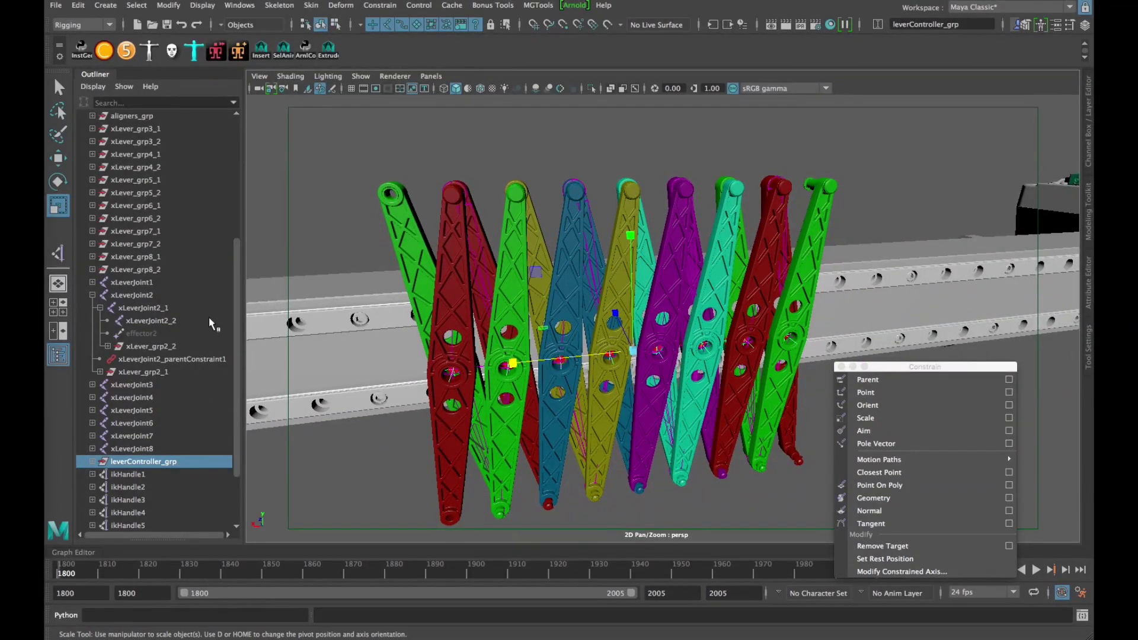
Step: Parent xLever_grp3_1 under xLeverJoint3 and xLever_grp3_2 under its child joint xLeverJoint3_1
{"action": "left_click", "coordinate": [93, 295]}
{"action": "left_click", "coordinate": [132, 308]}
{"action": "left_click", "coordinate": [93, 307]}
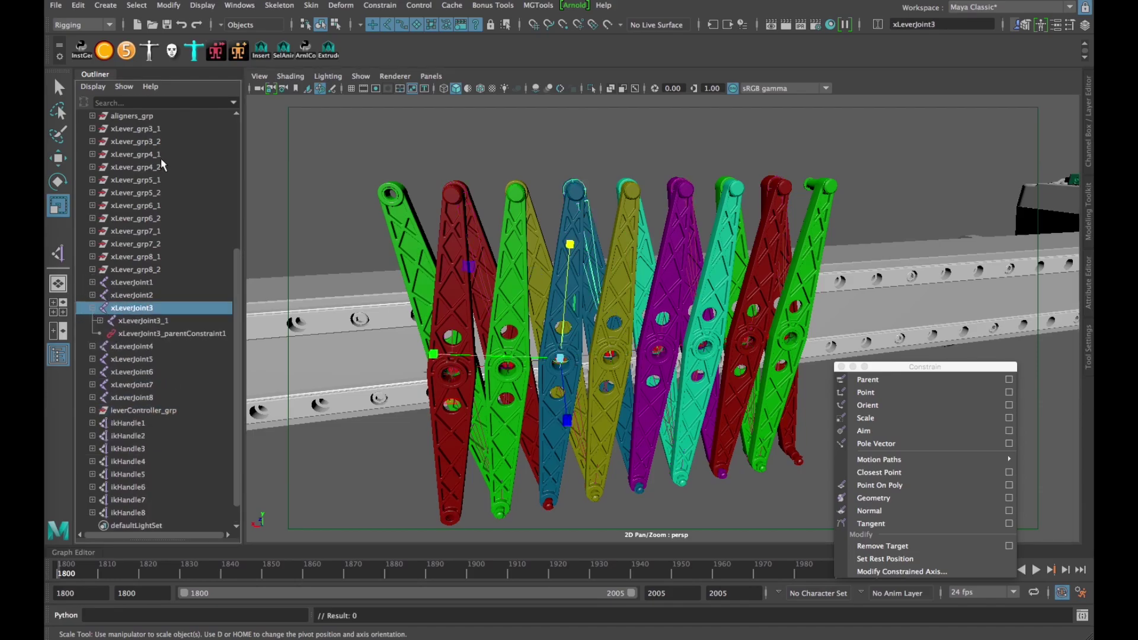
{"action": "left_click_drag", "start_coordinate": [151, 129], "coordinate": [196, 320]}
Step: Parent xLever_grp4_1 under xLeverJoint4 and xLever_grp4_2 under its child joint xLeverJoint4_1
{"action": "left_click", "coordinate": [92, 307]}
{"action": "left_click", "coordinate": [131, 320]}
{"action": "left_click", "coordinate": [92, 320]}
{"action": "left_click_drag", "start_coordinate": [136, 154], "coordinate": [142, 320]}
Step: Parent xLever_grp5_1 under xLeverJoint5 and xLever_grp5_2 under its child joint xLeverJoint5_1
{"action": "left_click", "coordinate": [92, 294]}
{"action": "left_click", "coordinate": [131, 307]}
{"action": "left_click", "coordinate": [92, 308]}
{"action": "left_click_drag", "start_coordinate": [135, 179], "coordinate": [142, 320]}
{"action": "left_click_drag", "start_coordinate": [135, 180], "coordinate": [152, 341]}
{"action": "left_click", "coordinate": [93, 307]}
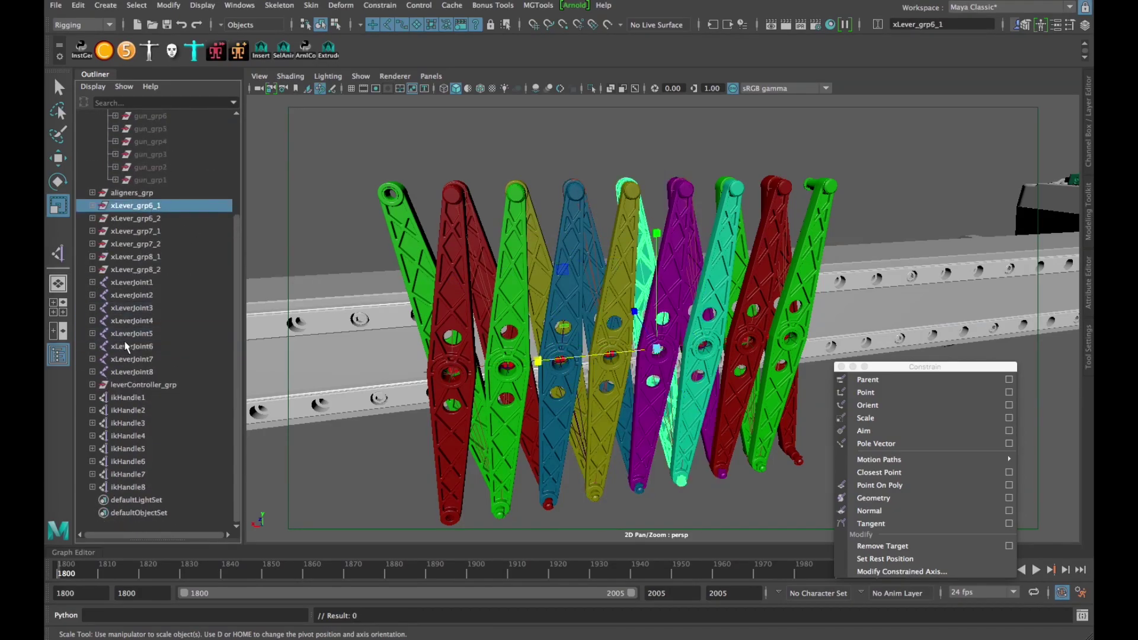
Step: Parent xLever_grp6_1 and xLever_grp7_1 under xLeverJoint6 and xLeverJoint7, and xLever_grp6_2 and xLever_grp7_2 under xLeverJoint6_1 and xLeverJoint7_1
{"action": "left_click_drag", "start_coordinate": [135, 180], "coordinate": [177, 363]}
{"action": "left_click", "coordinate": [93, 359]}
{"action": "left_click_drag", "start_coordinate": [136, 244], "coordinate": [142, 371]}
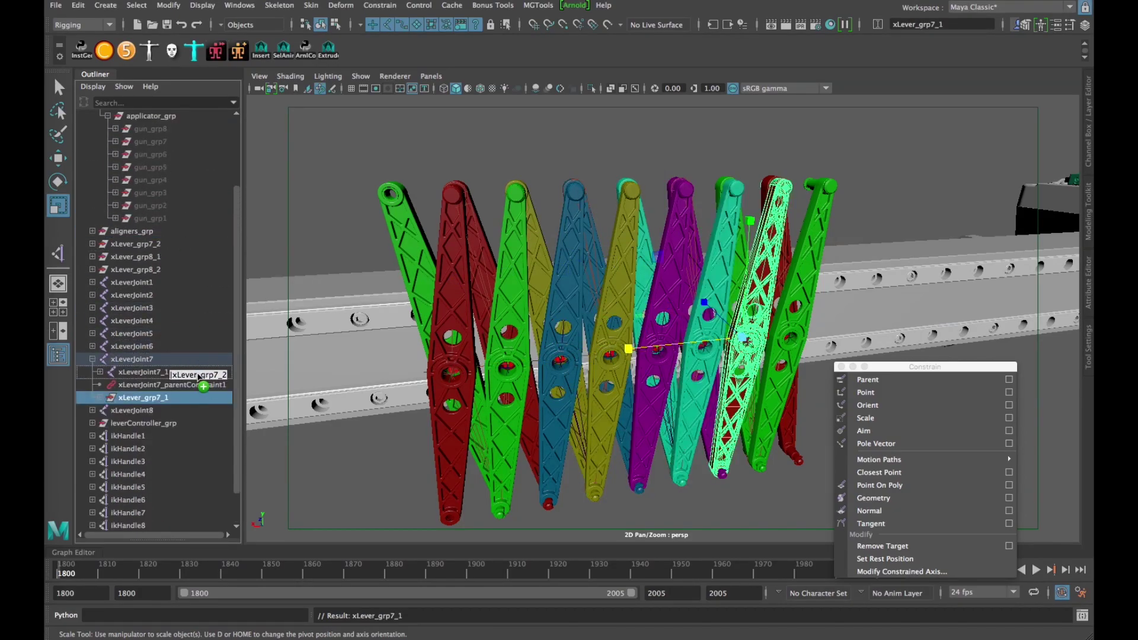
Step: Parent xLever_grp8_1 under xLeverJoint8 and xLever_grp8_2 under its child joint xLeverJoint8_1
{"action": "left_click", "coordinate": [93, 346]}
{"action": "left_click", "coordinate": [92, 358]}
{"action": "left_click_drag", "start_coordinate": [135, 243], "coordinate": [142, 371]}
{"action": "key", "text": "w"}
{"action": "left_click", "coordinate": [92, 346]}
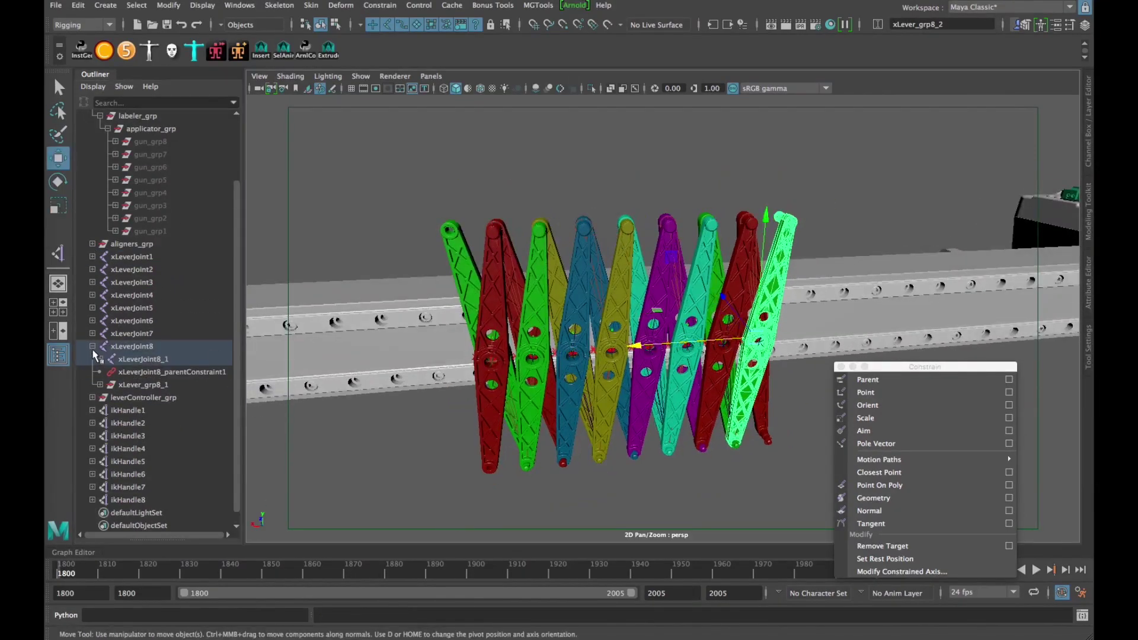
Step: Scale leverController_grp along X to spread all eight lever pairs along the rail, undoing the unwanted trial changes
{"action": "left_click", "coordinate": [144, 384]}
{"action": "key", "text": "r"}
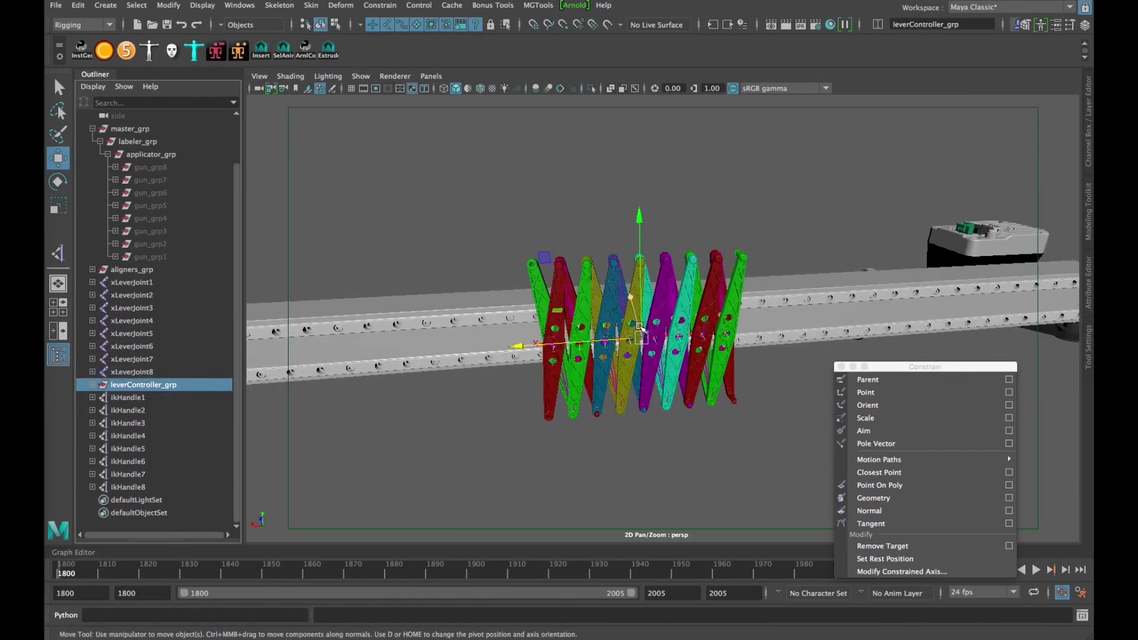
{"action": "middle_click_drag", "start_coordinate": [631, 353], "coordinate": [521, 394]}
{"action": "left_click", "coordinate": [521, 394]}
{"action": "key", "text": "ctrl+z"}
{"action": "key", "text": "ctrl+z"}
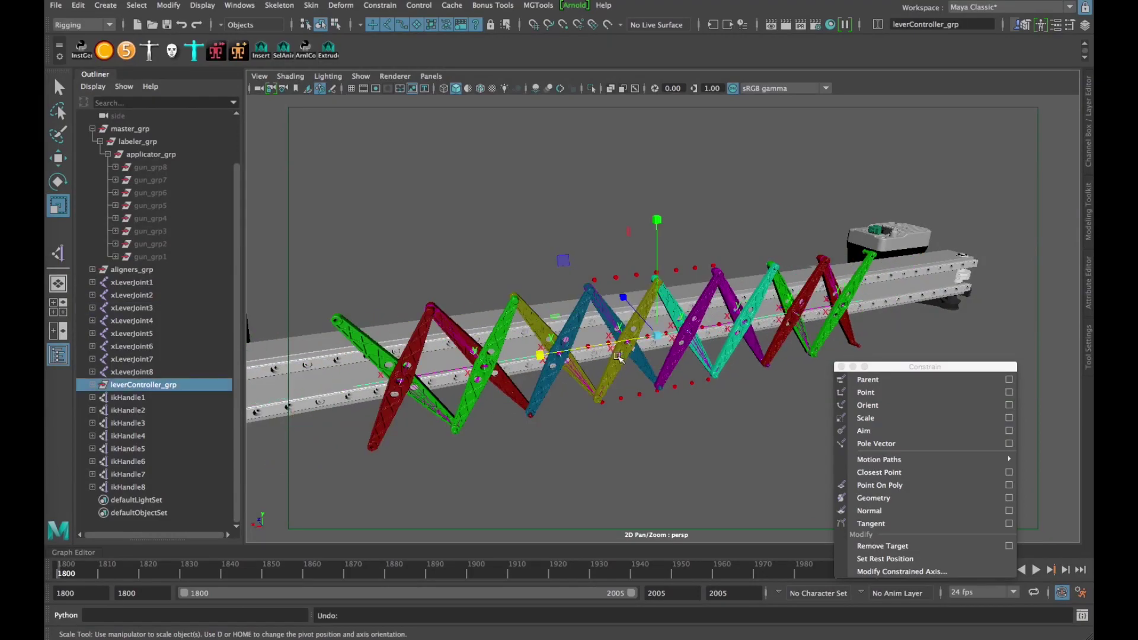
{"action": "middle_click_drag", "start_coordinate": [625, 346], "coordinate": [662, 385]}
Step: Test moving the stretched leverController_grp along X on the rail, and undo the move
{"action": "left_click_drag", "start_coordinate": [663, 385], "coordinate": [610, 324], "text": "alt"}
{"action": "key", "text": "w"}
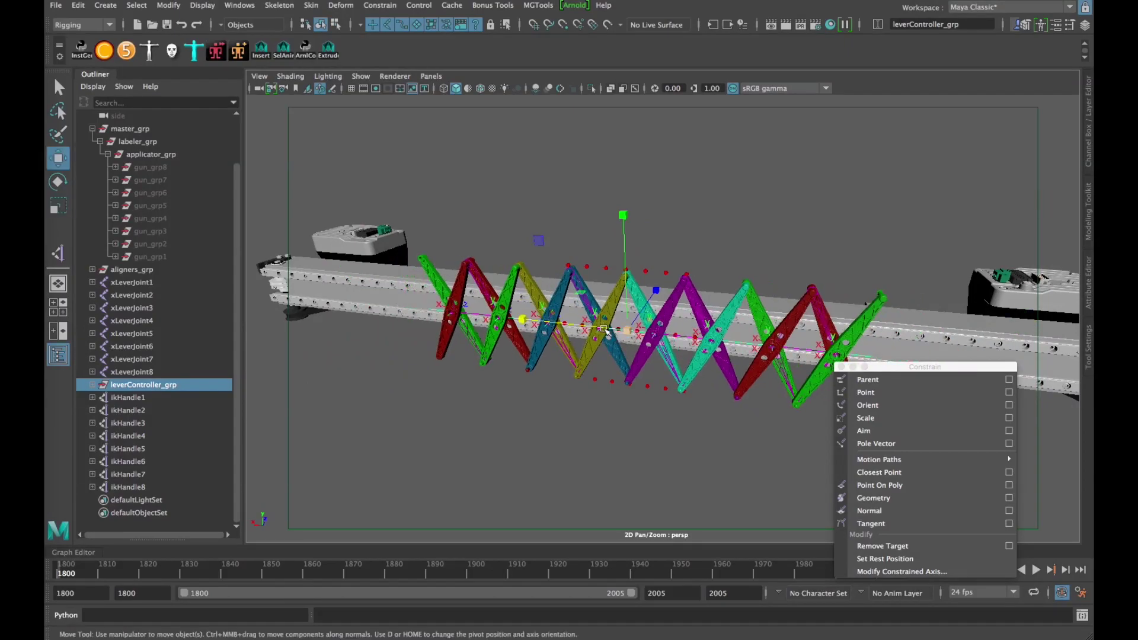
{"action": "middle_click_drag", "start_coordinate": [610, 325], "coordinate": [536, 323]}
{"action": "key", "text": "ctrl+z"}
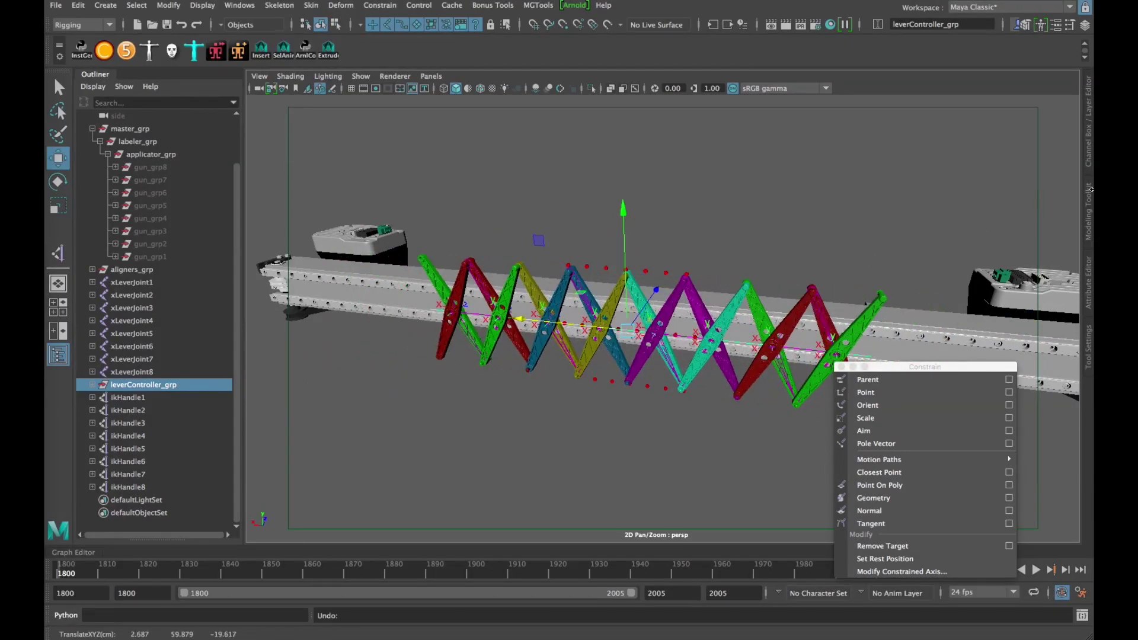
{"action": "left_click_drag", "start_coordinate": [528, 320], "coordinate": [628, 338], "text": "alt"}
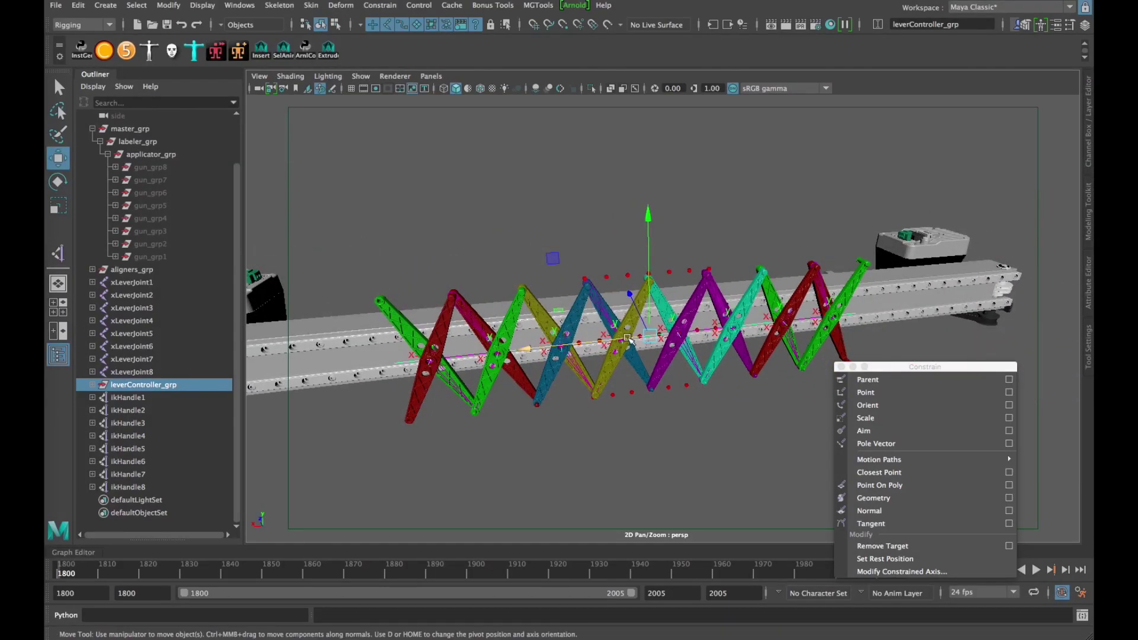
Step: Reset leverController_grp's Scale X to 1 so the scissor levers fold together
{"action": "left_click", "coordinate": [1088, 128]}
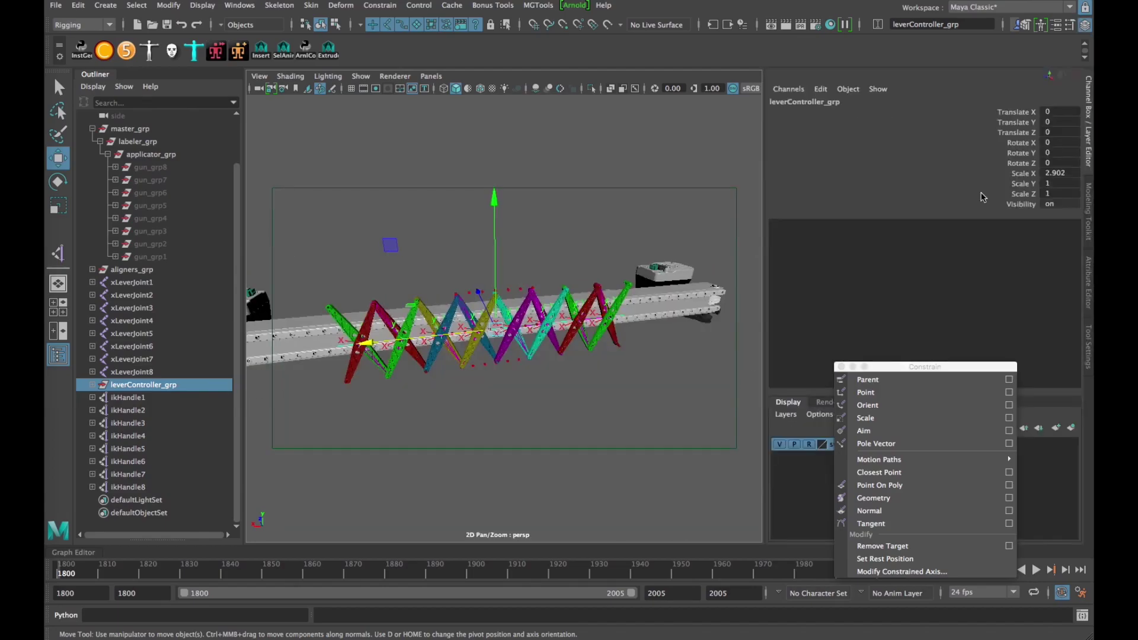
{"action": "right_click_drag", "start_coordinate": [506, 327], "coordinate": [1091, 193], "text": "alt"}
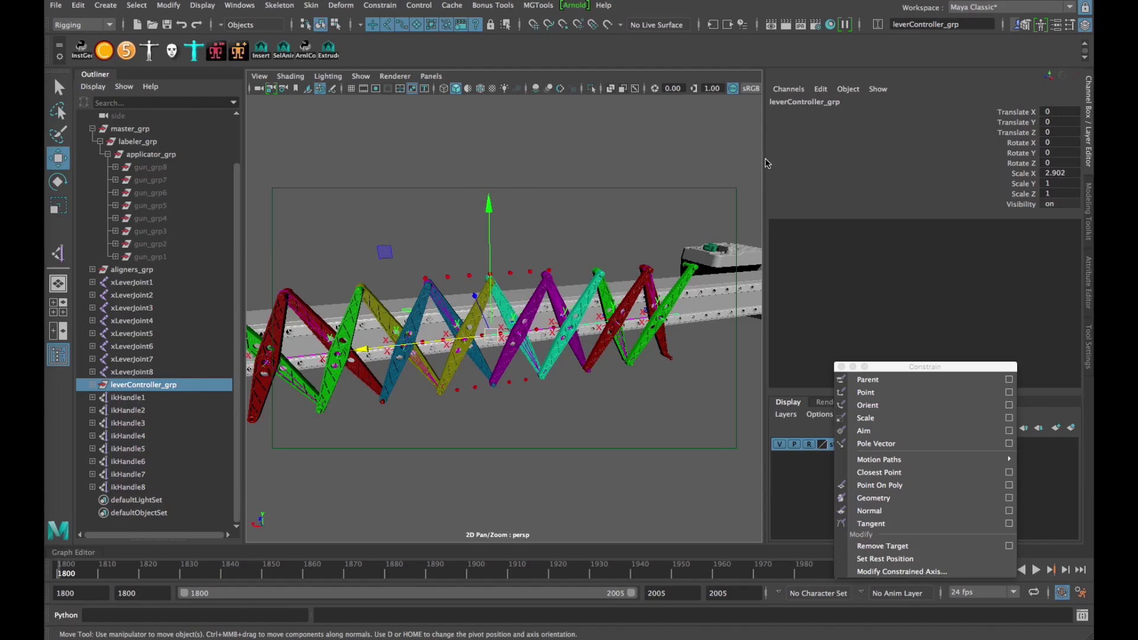
{"action": "left_click_drag", "start_coordinate": [773, 161], "coordinate": [922, 161]}
{"action": "left_click", "coordinate": [1049, 173]}
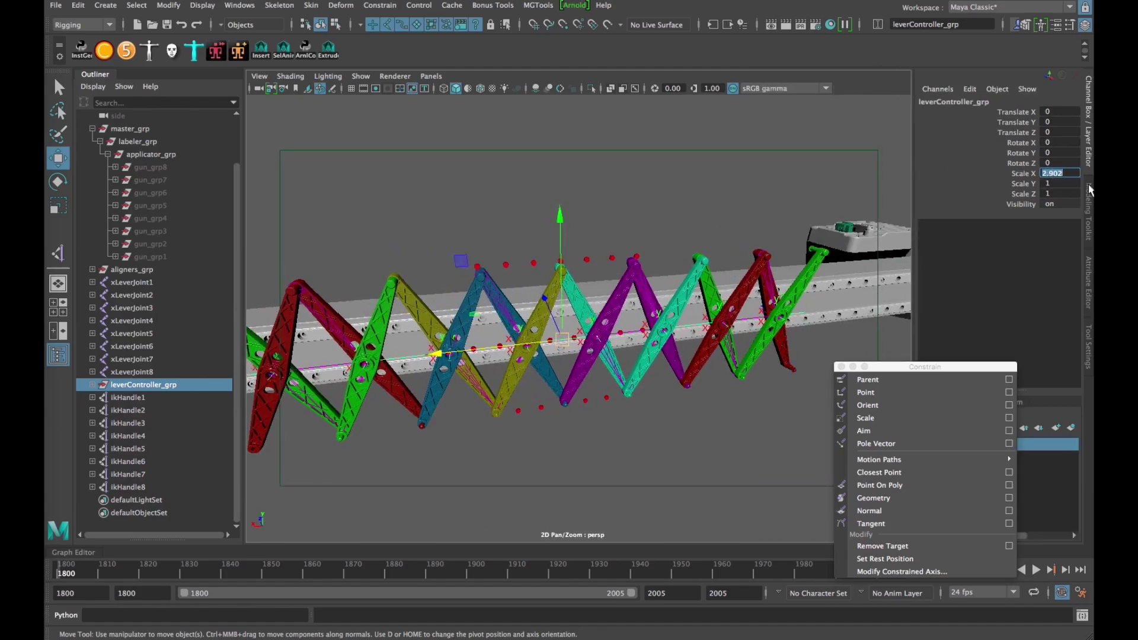
{"action": "type", "text": "1"}
{"action": "key", "text": "Return"}
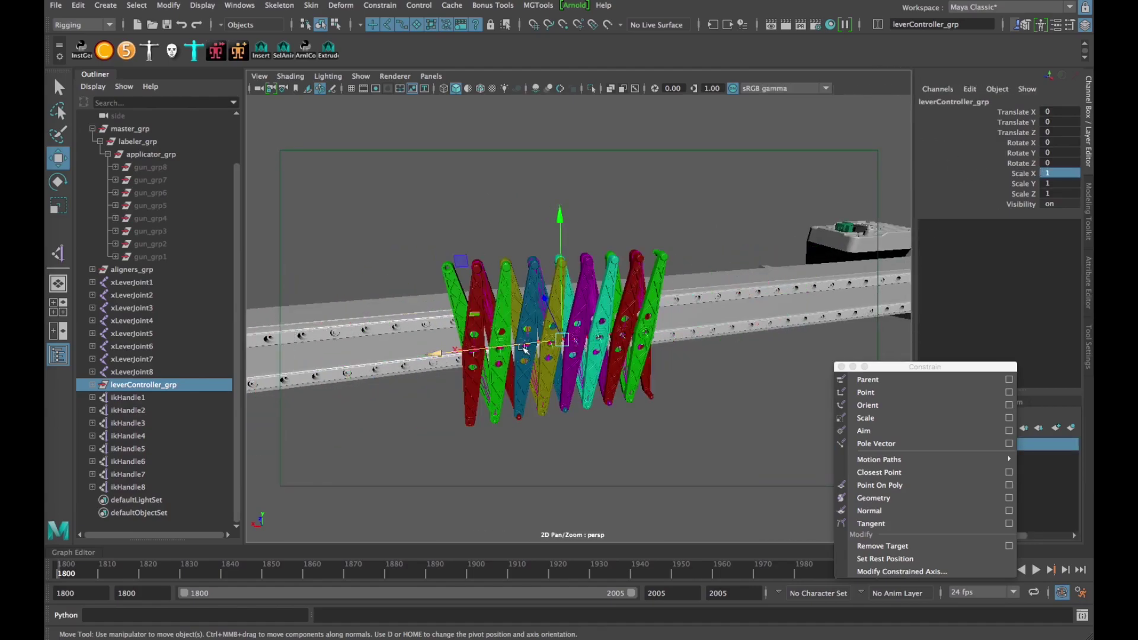
{"action": "right_click_drag", "start_coordinate": [524, 350], "coordinate": [800, 409], "text": "alt"}
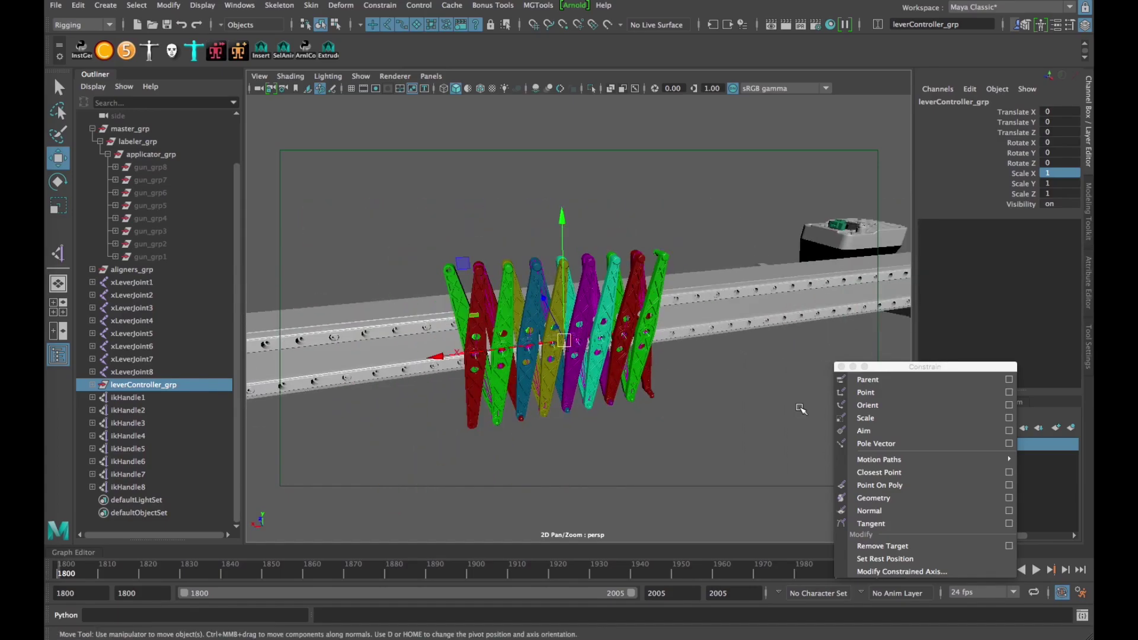
Step: Move the floating Constrain window clear of the lever mechanism and hide the Channel Box
{"action": "left_click_drag", "start_coordinate": [925, 367], "coordinate": [958, 368]}
{"action": "middle_click_drag", "start_coordinate": [591, 332], "coordinate": [600, 338], "text": "alt"}
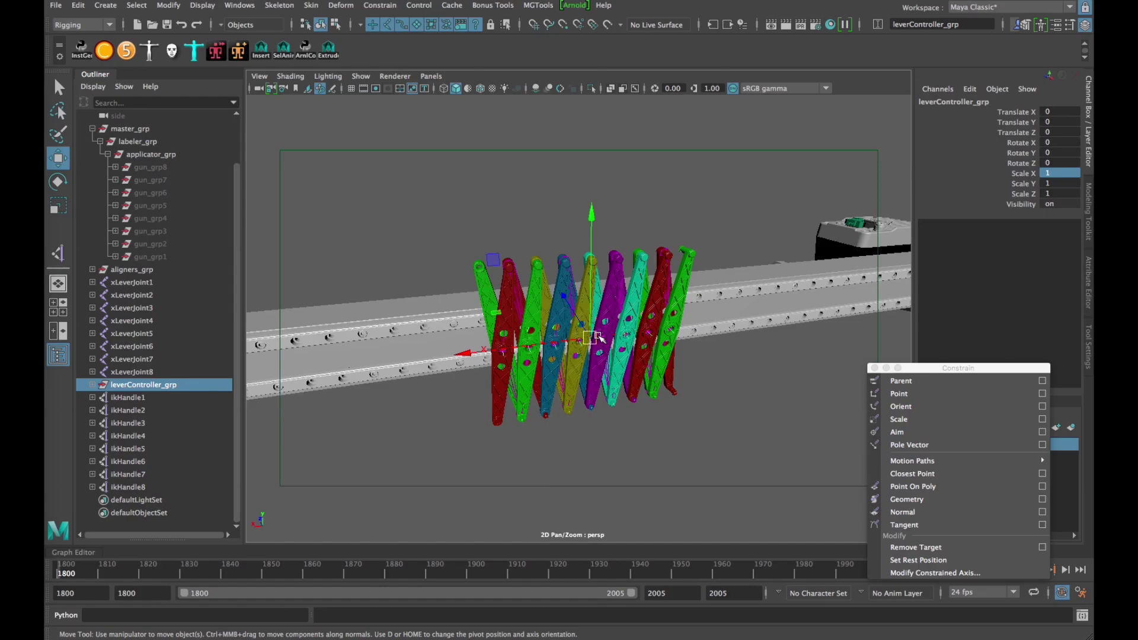
{"action": "left_click_drag", "start_coordinate": [960, 368], "coordinate": [1003, 367]}
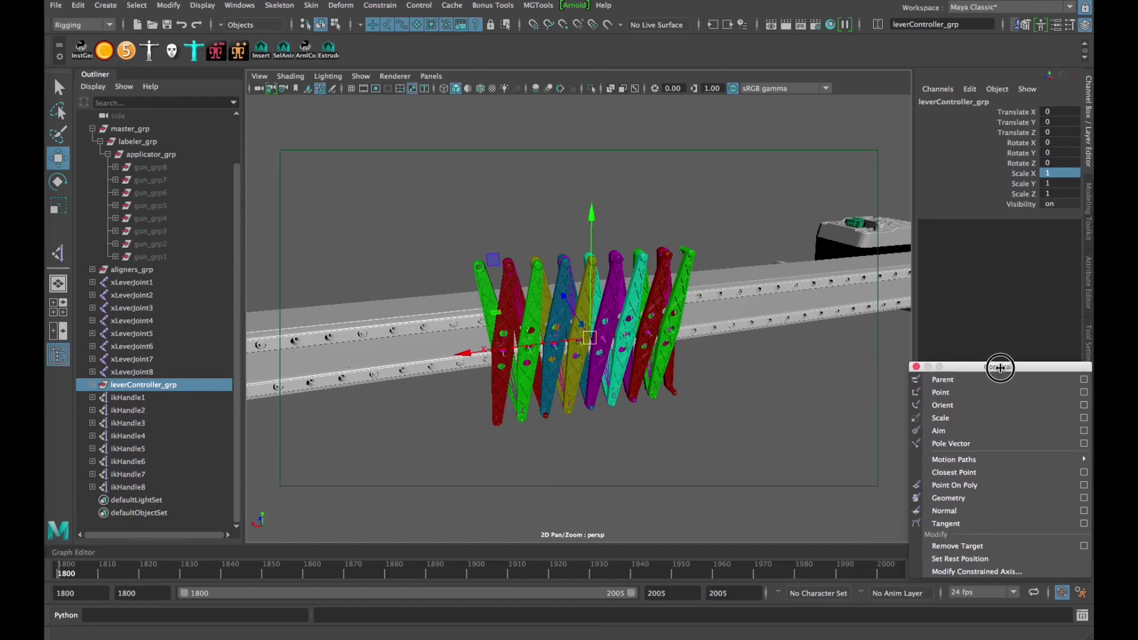
{"action": "left_click", "coordinate": [1091, 95]}
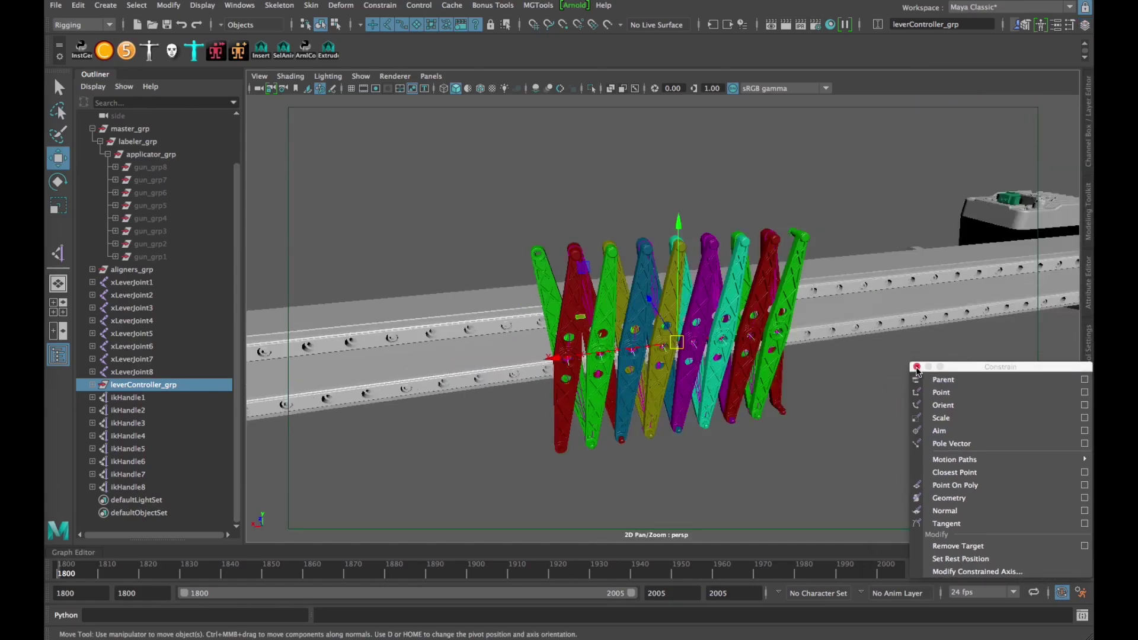
Step: Unhide gun_grp1 through gun_grp8 under applicator_grp and clear the selection
{"action": "scroll", "coordinate": [628, 317], "scroll_direction": "up", "scroll_amount": 5}
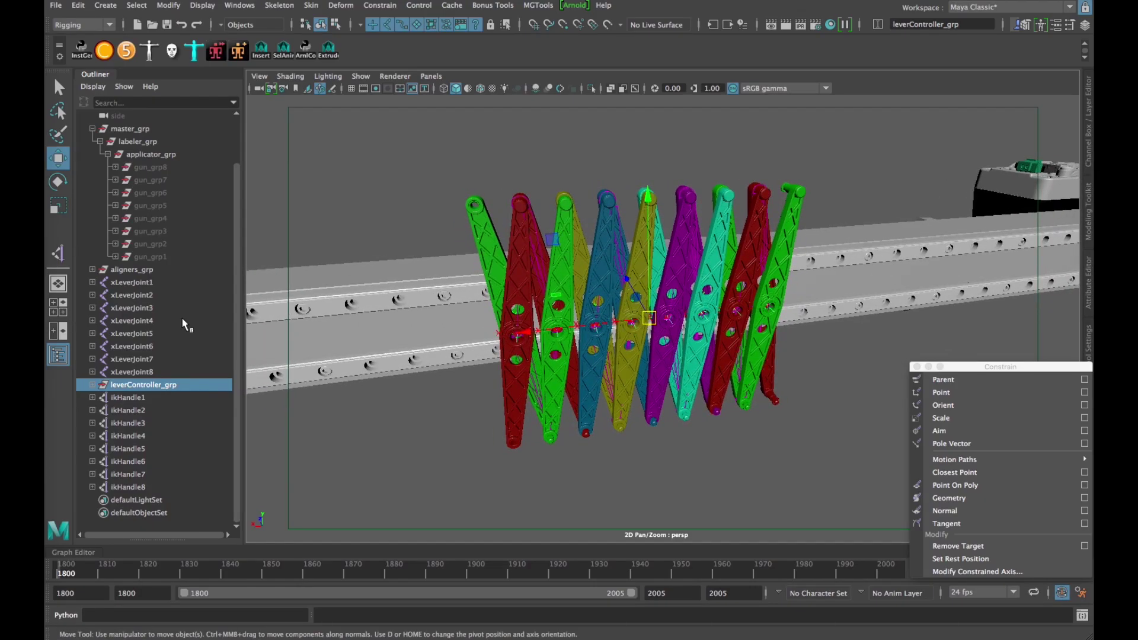
{"action": "left_click", "coordinate": [144, 168]}
{"action": "left_click", "coordinate": [143, 256], "text": "shift"}
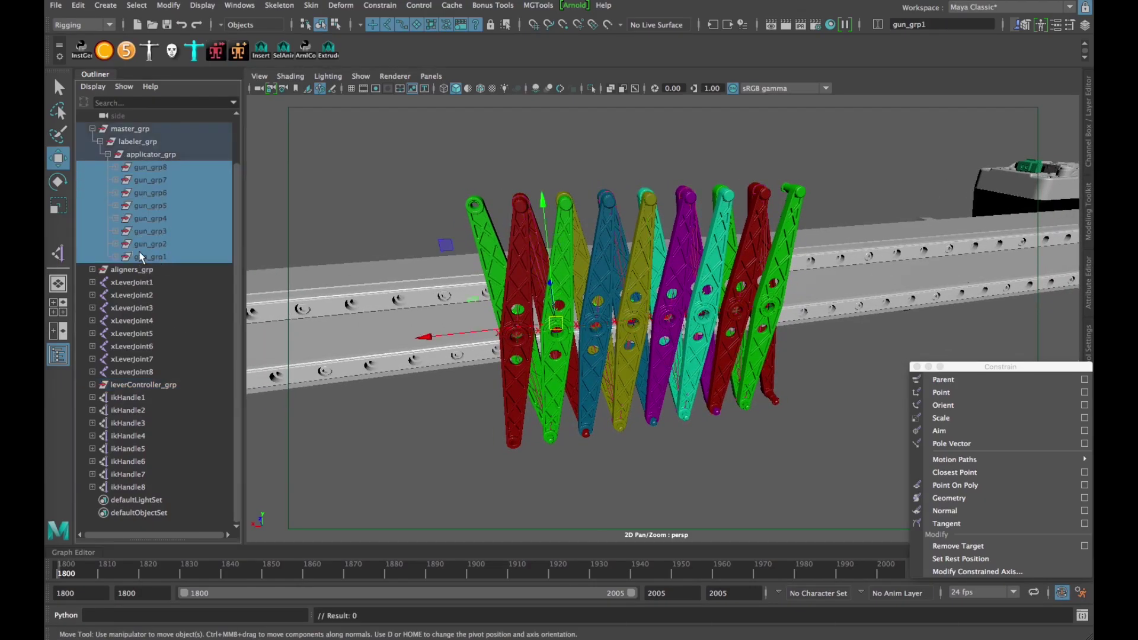
{"action": "key", "text": "shift+h"}
{"action": "mouse_move", "coordinate": [356, 332]}
{"action": "left_mouse_down", "text": "alt"}
{"action": "mouse_move", "coordinate": [286, 333]}
{"action": "mouse_move", "coordinate": [546, 261]}
{"action": "mouse_move", "coordinate": [528, 189]}
{"action": "left_mouse_up", "text": "alt"}
{"action": "left_click", "coordinate": [557, 259]}
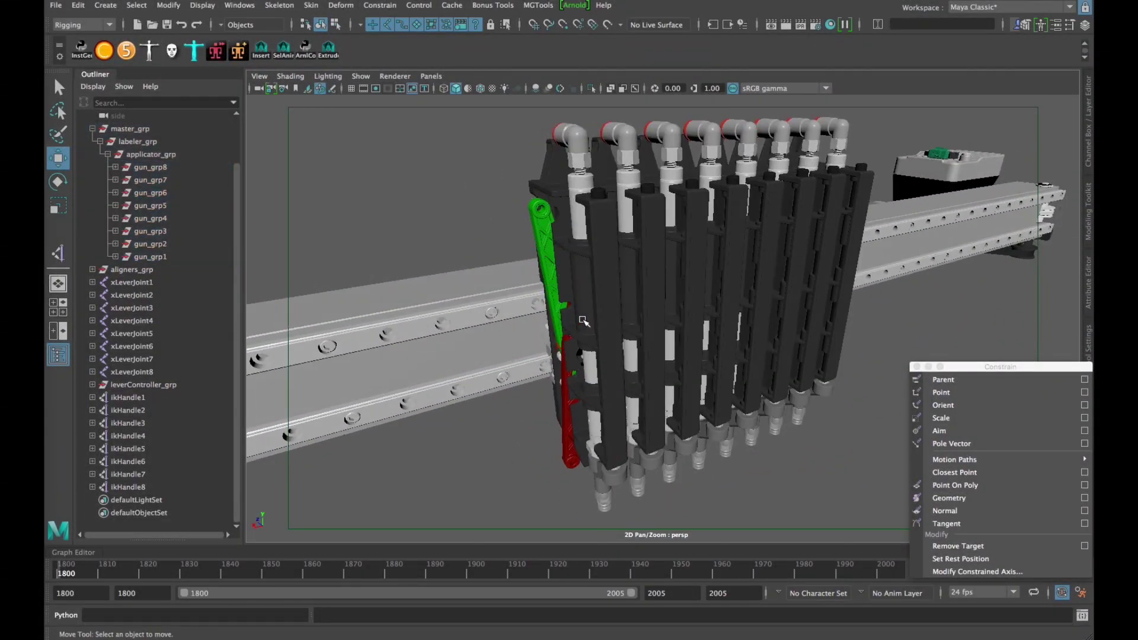
{"action": "mouse_move", "coordinate": [614, 287]}
{"action": "left_mouse_down", "text": "alt"}
{"action": "mouse_move", "coordinate": [590, 297]}
{"action": "mouse_move", "coordinate": [604, 284]}
{"action": "left_mouse_up", "text": "alt"}
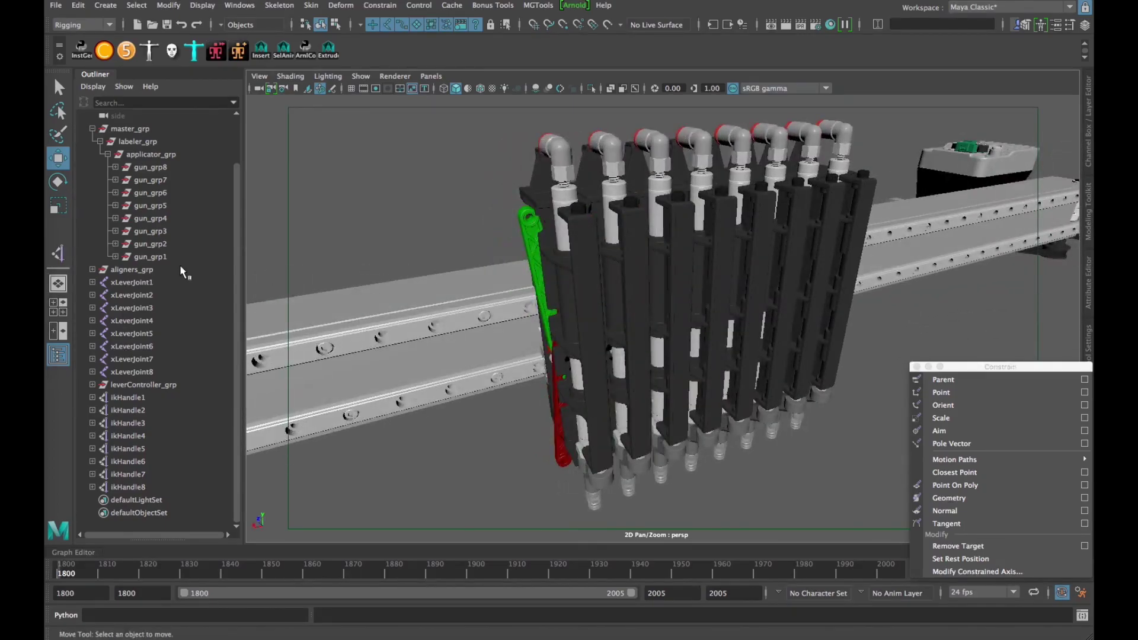
Step: Expand gun_grp1 and test how plunger_grp1 moves vertically and gunFrame_grp1 moves along the rail
{"action": "left_click", "coordinate": [144, 260]}
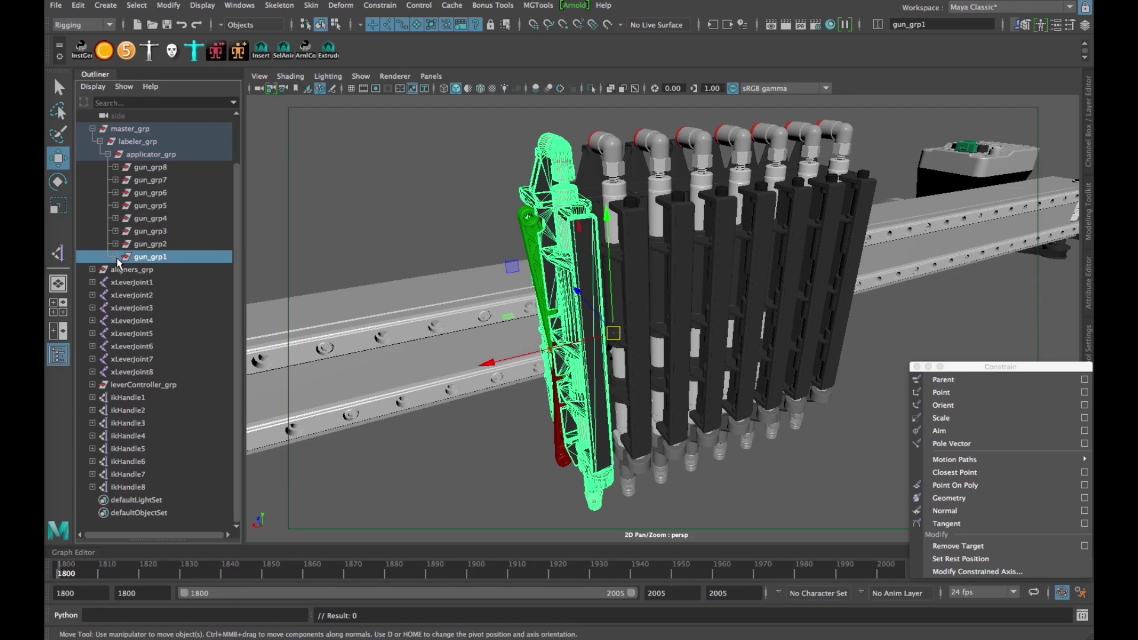
{"action": "left_click", "coordinate": [115, 257]}
{"action": "left_click", "coordinate": [168, 270]}
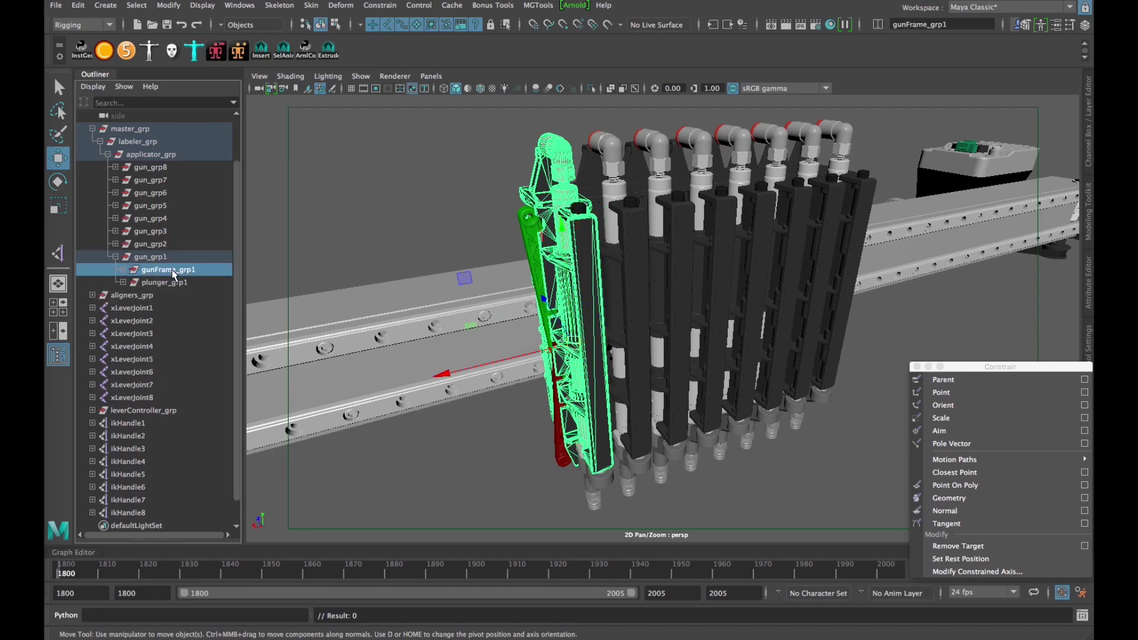
{"action": "left_click", "coordinate": [169, 283]}
{"action": "left_click_drag", "start_coordinate": [592, 332], "coordinate": [717, 373], "text": "alt"}
{"action": "mouse_move", "coordinate": [664, 243]}
{"action": "left_mouse_down"}
{"action": "mouse_move", "coordinate": [643, 237]}
{"action": "mouse_move", "coordinate": [640, 326]}
{"action": "mouse_move", "coordinate": [647, 256]}
{"action": "left_mouse_up"}
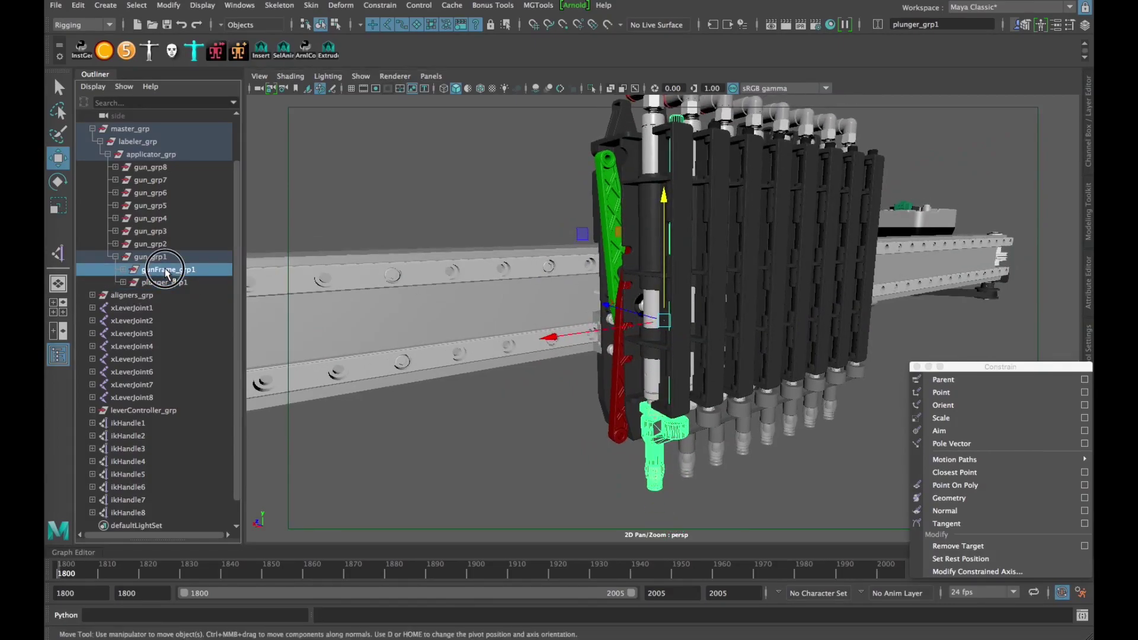
{"action": "left_click", "coordinate": [168, 269]}
{"action": "left_click_drag", "start_coordinate": [569, 249], "coordinate": [597, 272], "text": "alt"}
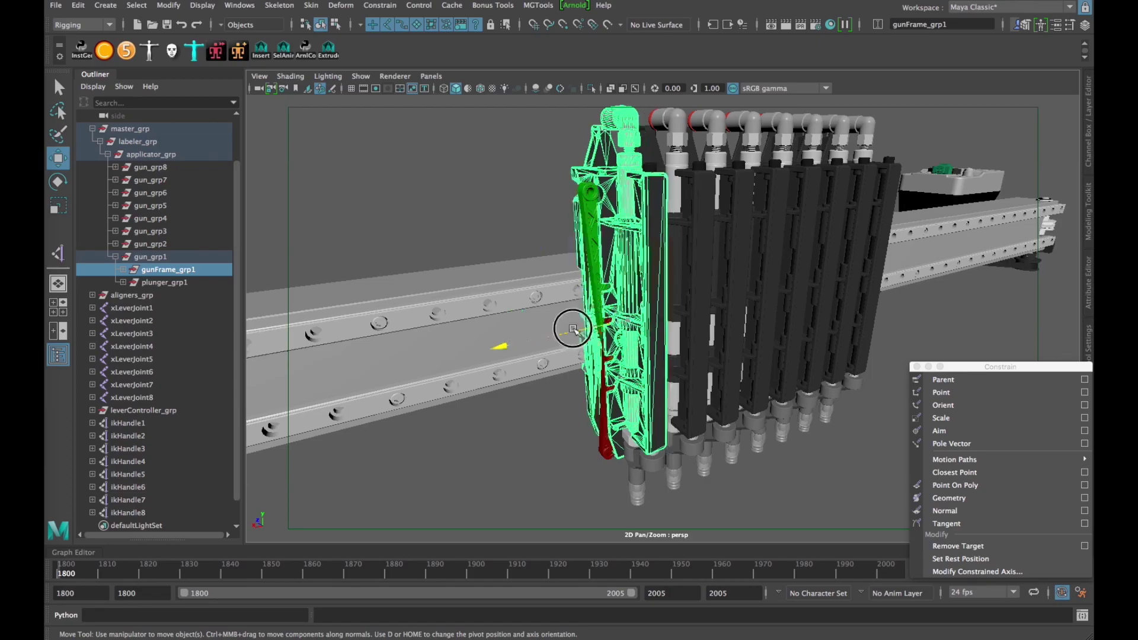
{"action": "left_click_drag", "start_coordinate": [572, 328], "coordinate": [616, 325]}
{"action": "middle_click_drag", "start_coordinate": [685, 340], "coordinate": [676, 335], "text": "alt"}
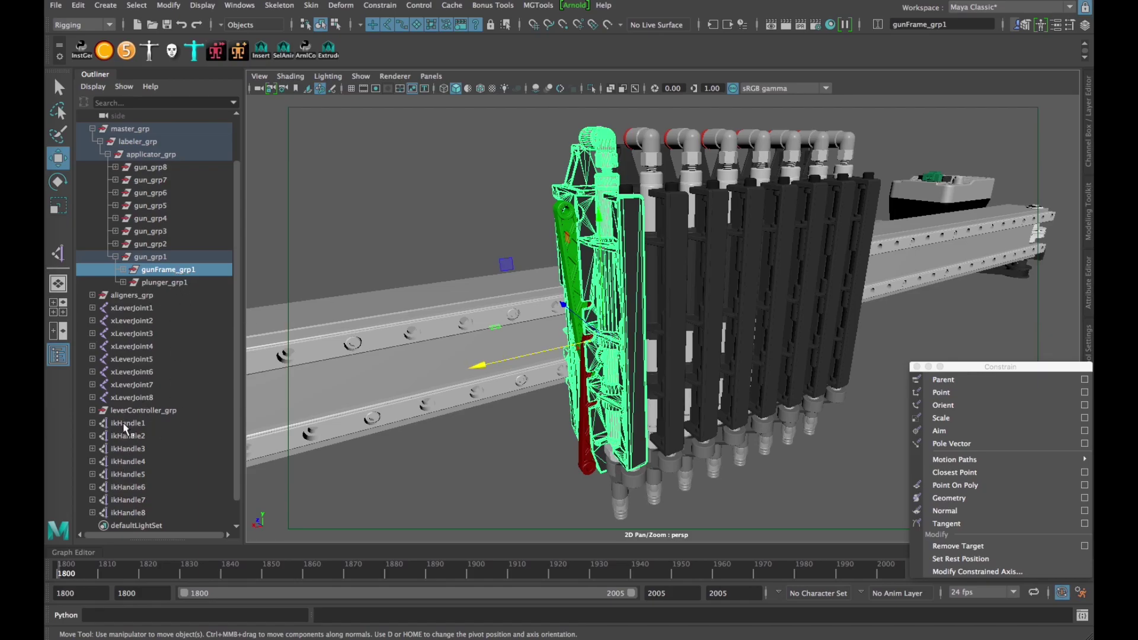
Step: Expand leverController_grp and parent-constrain gunFrame_grp1 to cntrl1
{"action": "left_click", "coordinate": [156, 271]}
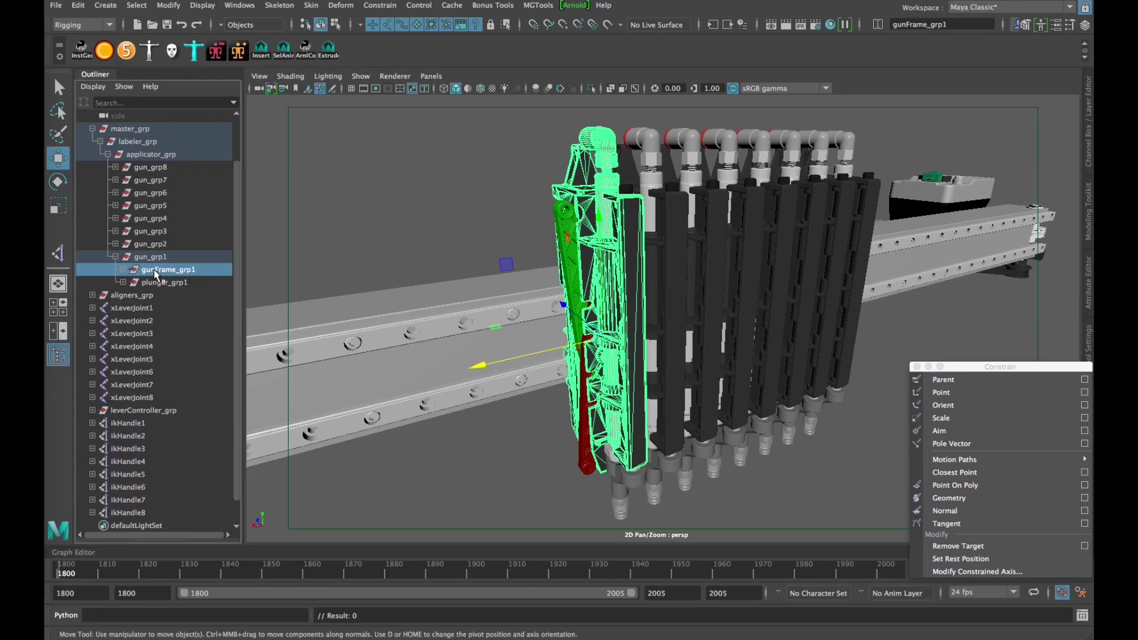
{"action": "left_click", "coordinate": [122, 410]}
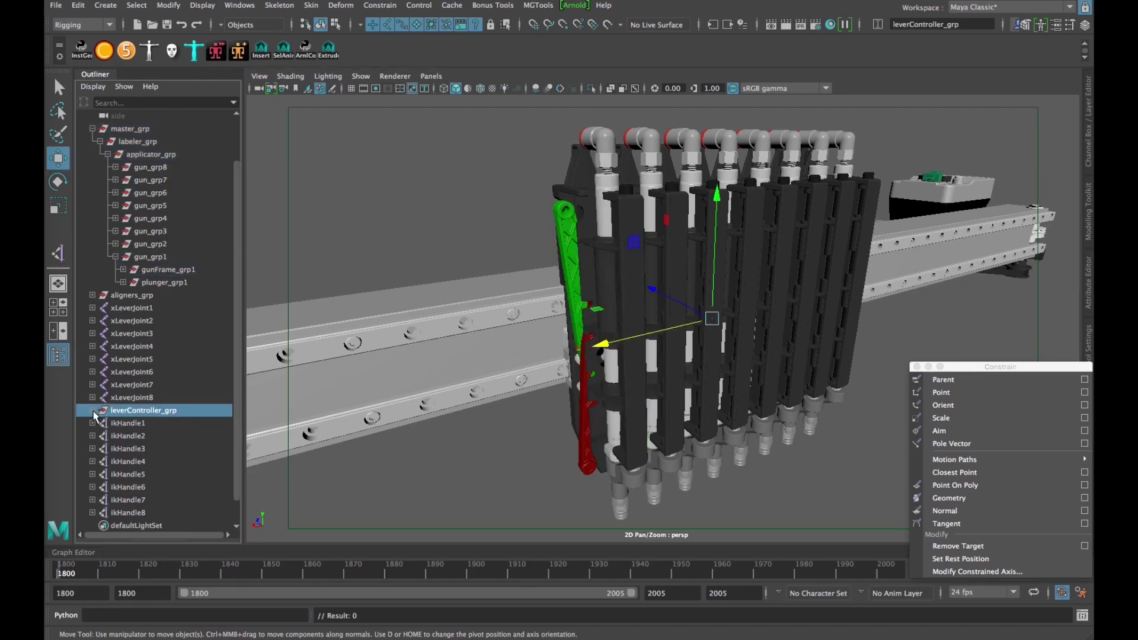
{"action": "left_click", "coordinate": [93, 410]}
{"action": "left_click", "coordinate": [127, 423]}
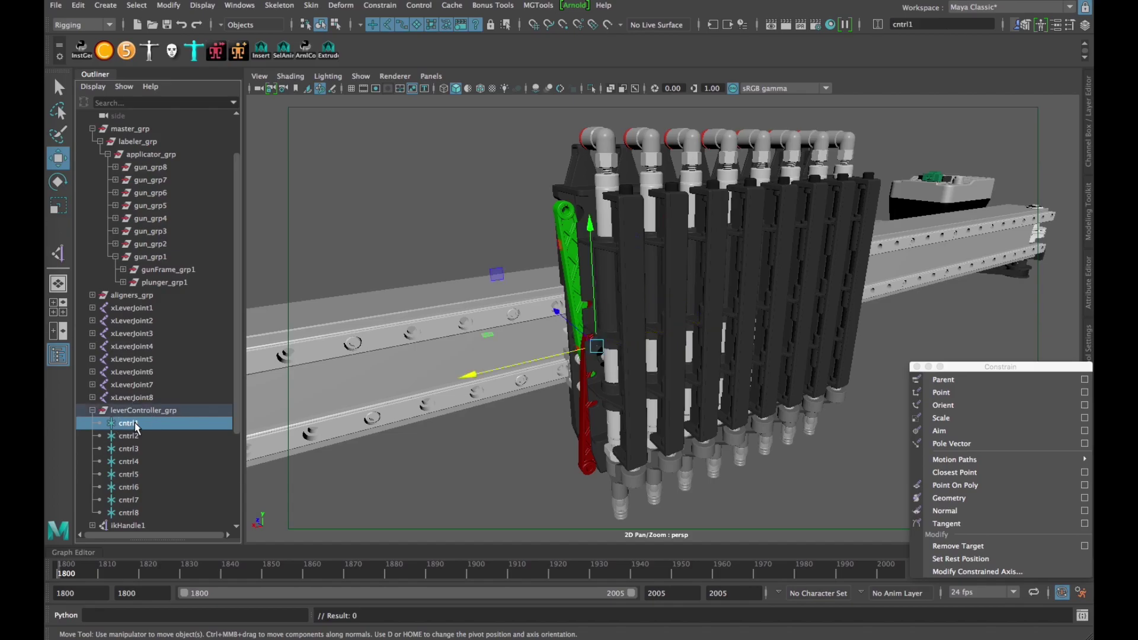
{"action": "left_click", "coordinate": [171, 269]}
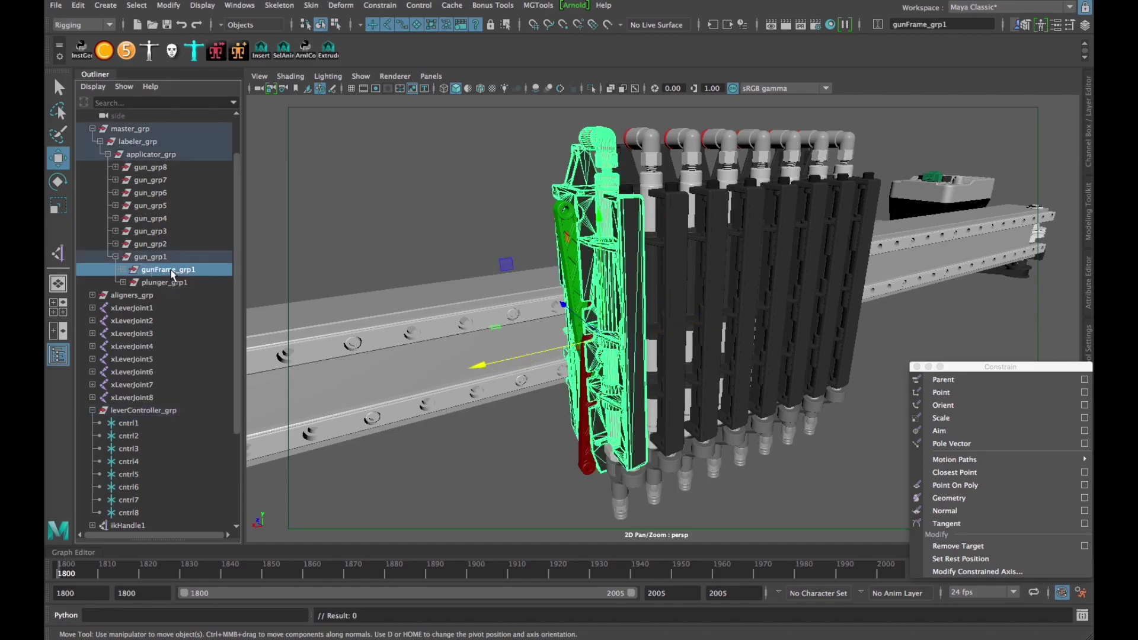
{"action": "left_click", "coordinate": [133, 426]}
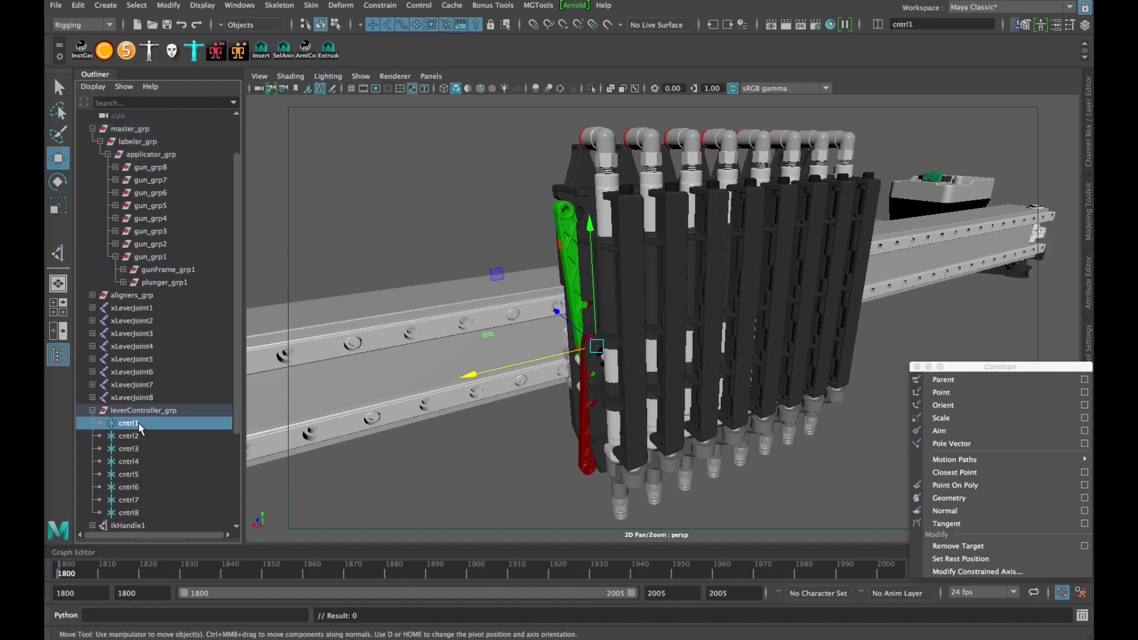
{"action": "left_click", "coordinate": [159, 272], "text": "ctrl"}
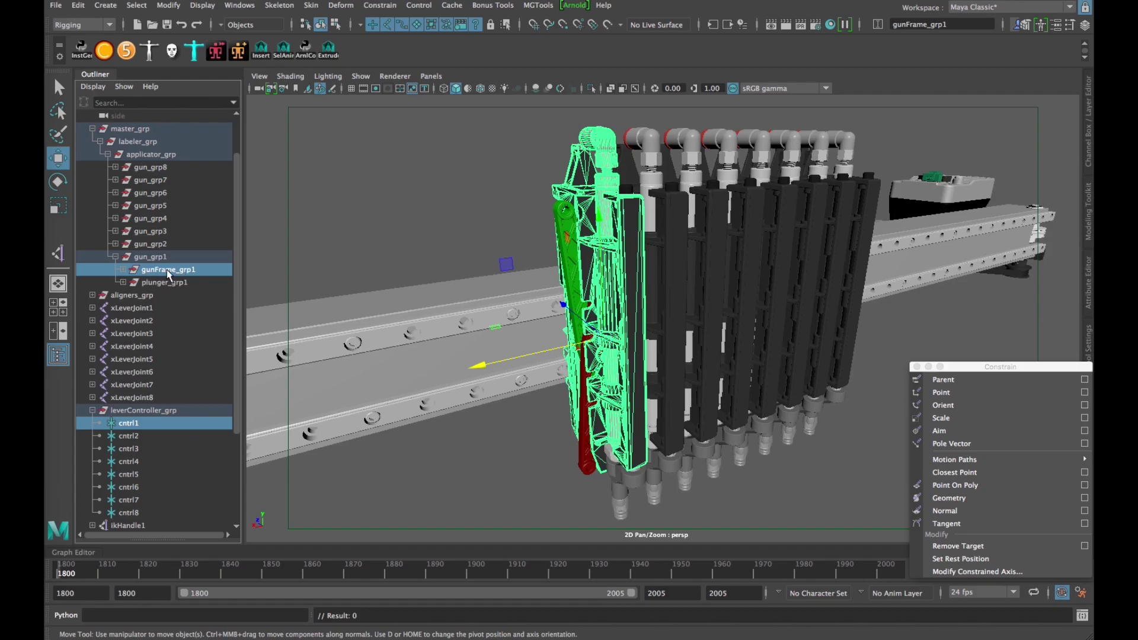
{"action": "left_click", "coordinate": [956, 380]}
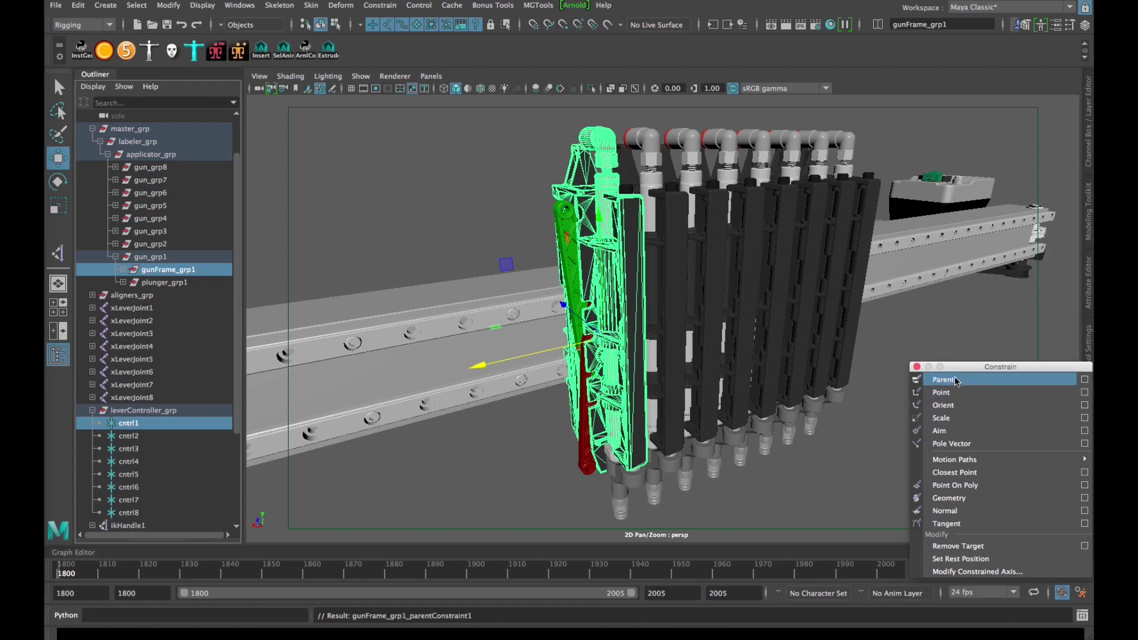
Step: Parent-constrain gunFrame_grp2 to cntrl2 and gunFrame_grp3 to cntrl3
{"action": "left_click", "coordinate": [115, 257]}
{"action": "left_click", "coordinate": [115, 231]}
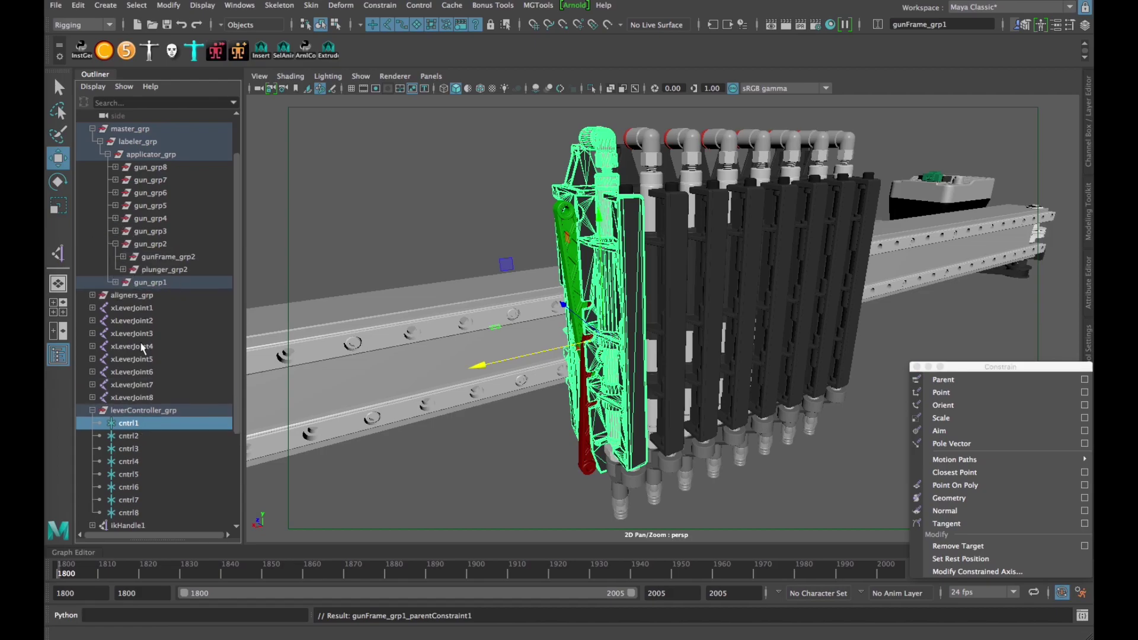
{"action": "left_click", "coordinate": [167, 244]}
{"action": "left_click_drag", "start_coordinate": [942, 368], "coordinate": [347, 330]}
{"action": "left_click", "coordinate": [150, 231]}
{"action": "left_click", "coordinate": [129, 449]}
{"action": "left_click", "coordinate": [168, 243], "text": "super"}
{"action": "left_click", "coordinate": [347, 343]}
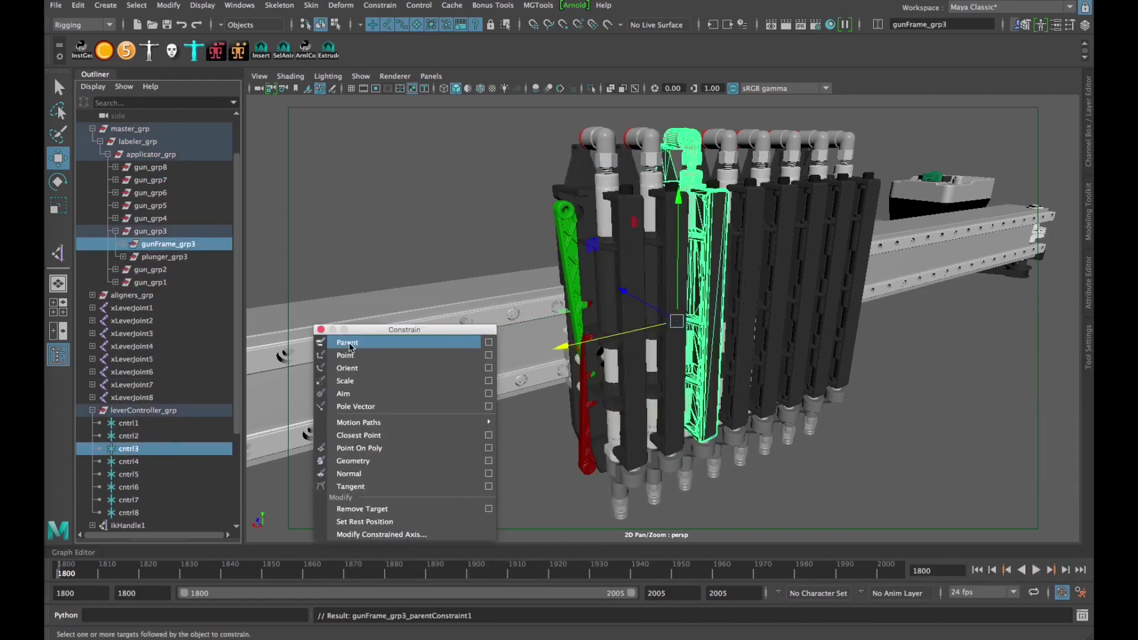
Step: Parent-constrain gunFrame_grp4 to cntrl4 and gunFrame_grp5 to cntrl5
{"action": "left_click", "coordinate": [116, 231]}
{"action": "left_click", "coordinate": [116, 218]}
{"action": "left_click", "coordinate": [129, 461]}
{"action": "left_click", "coordinate": [168, 232], "text": "super"}
{"action": "left_click", "coordinate": [345, 343]}
{"action": "left_click", "coordinate": [146, 475]}
{"action": "left_click", "coordinate": [168, 218], "text": "super"}
{"action": "left_click", "coordinate": [347, 343]}
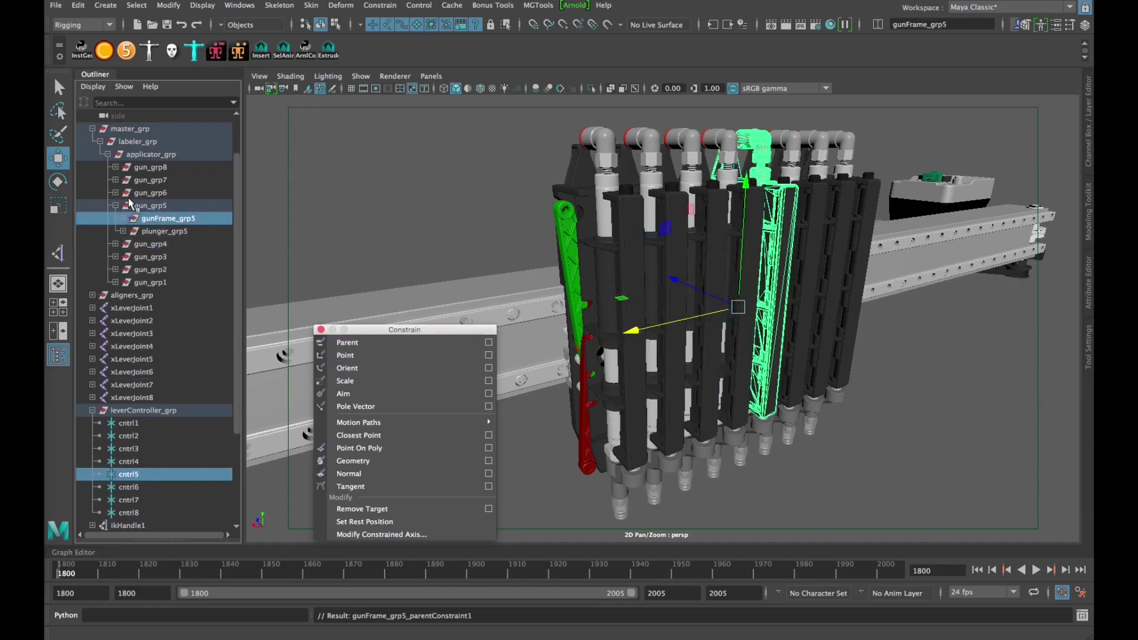
Step: Parent-constrain gunFrame_grp6 to cntrl6 and gunFrame_grp7 to cntrl7
{"action": "left_click", "coordinate": [116, 206]}
{"action": "left_click", "coordinate": [116, 193]}
{"action": "left_click", "coordinate": [136, 487]}
{"action": "left_click", "coordinate": [166, 206], "text": "super"}
{"action": "left_click", "coordinate": [346, 342]}
{"action": "left_click", "coordinate": [162, 194], "text": "super"}
{"action": "left_click", "coordinate": [347, 342]}
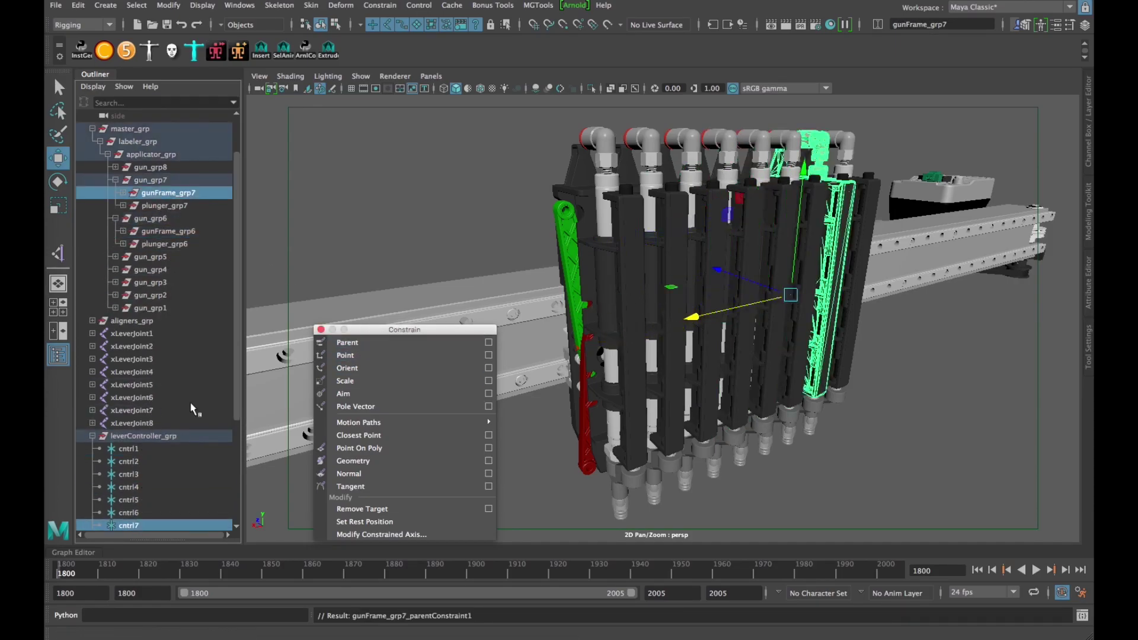
Step: Parent-constrain gunFrame_grp8 to cntrl8, and collapse applicator_grp and leverController_grp in the hierarchy
{"action": "scroll", "coordinate": [137, 266], "scroll_direction": "down", "scroll_amount": 1}
{"action": "left_click", "coordinate": [115, 155]}
{"action": "scroll", "coordinate": [115, 166], "scroll_direction": "down", "scroll_amount": 1}
{"action": "left_click", "coordinate": [115, 219]}
{"action": "left_click", "coordinate": [115, 180]}
{"action": "left_click", "coordinate": [134, 487]}
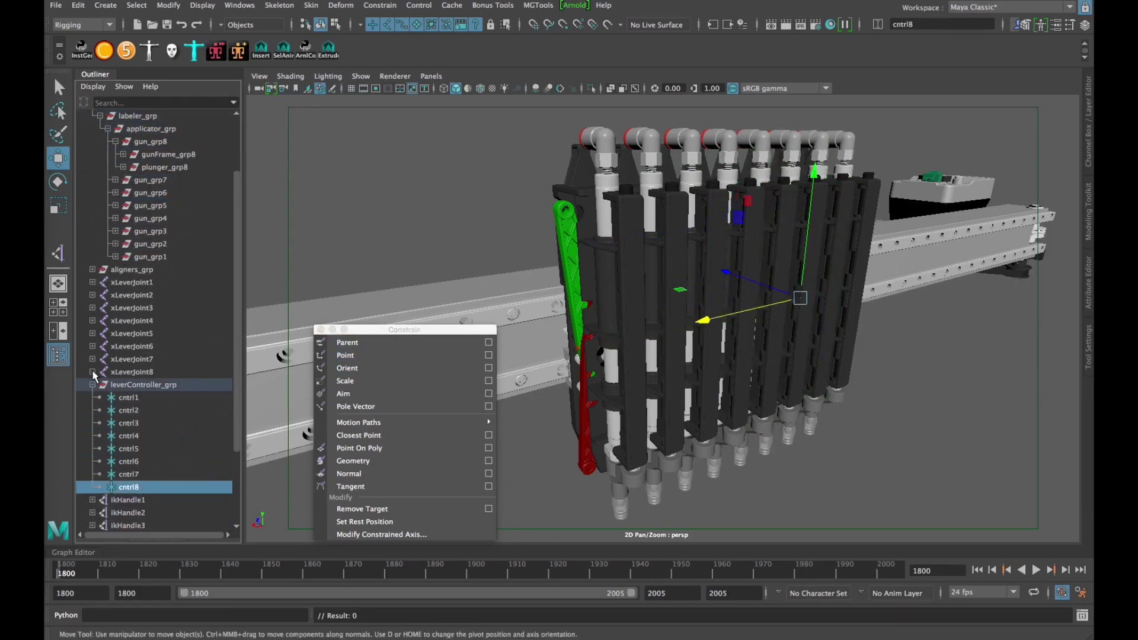
{"action": "left_click", "coordinate": [167, 154], "text": "super"}
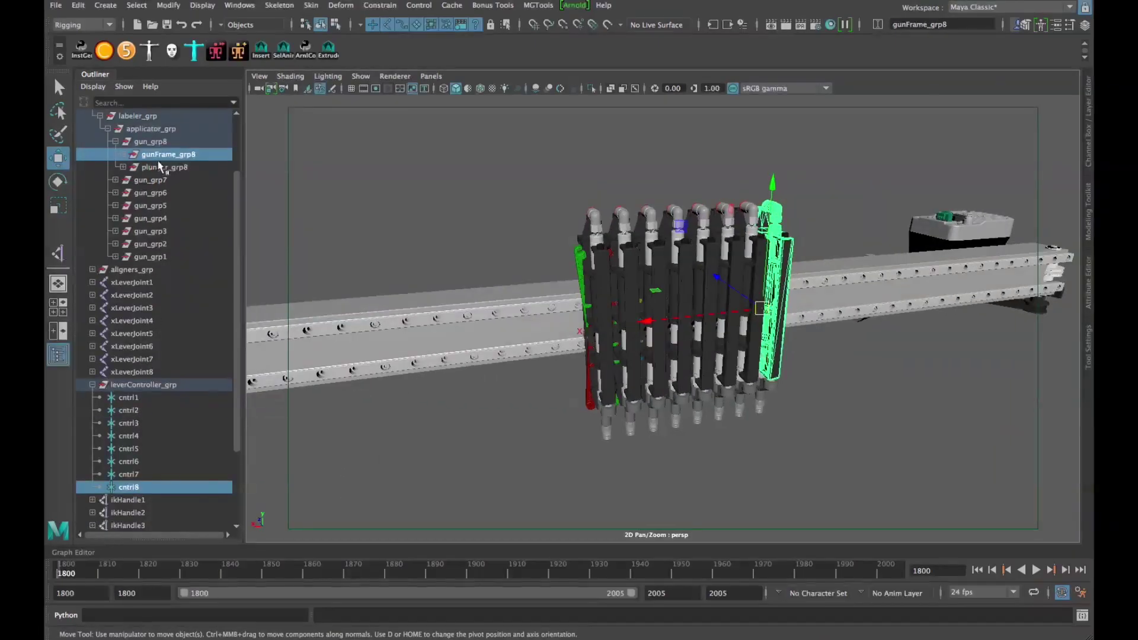
{"action": "left_click", "coordinate": [108, 129]}
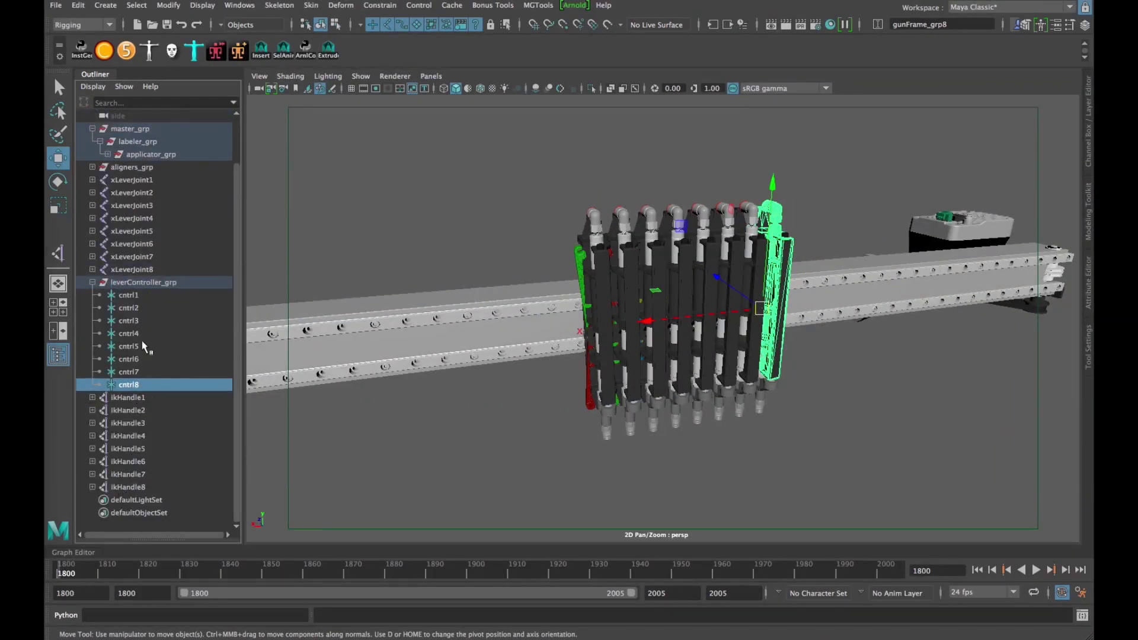
{"action": "left_click", "coordinate": [92, 284]}
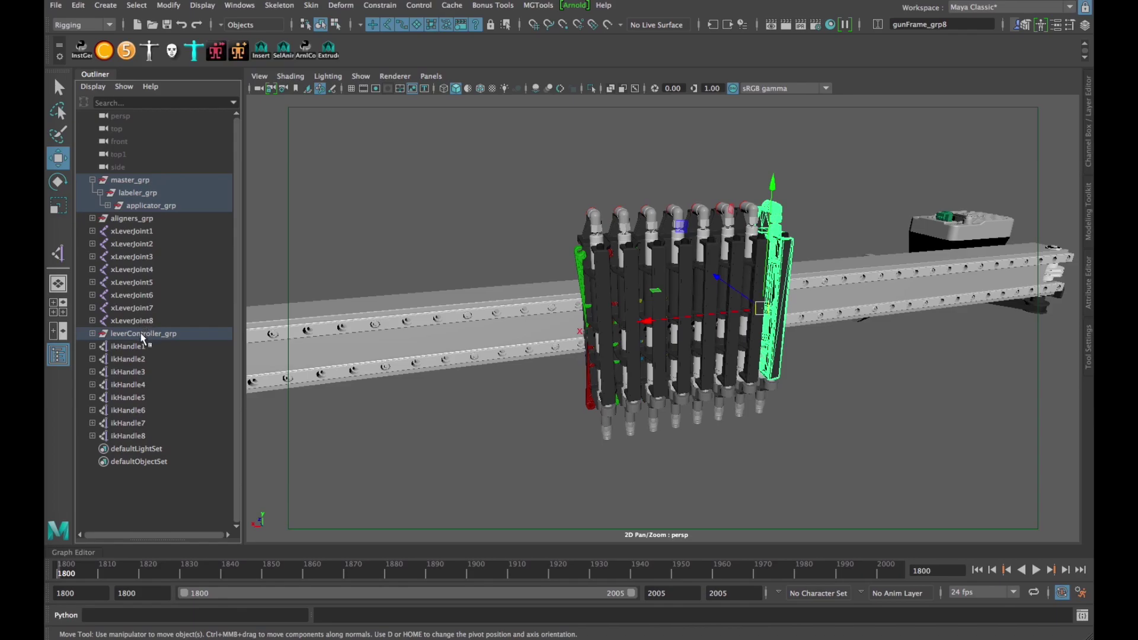
Step: Scale up leverController_grp to spread the levers and gun frames along the rail, and test moving the group along X
{"action": "left_click", "coordinate": [140, 332]}
{"action": "key", "text": "e"}
{"action": "key", "text": "r"}
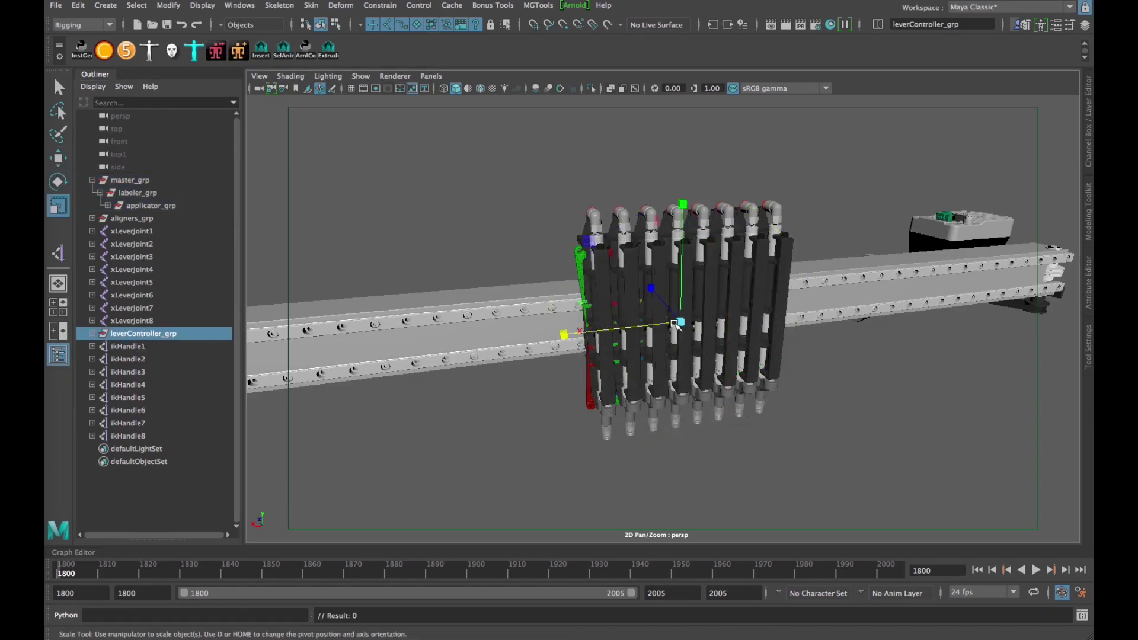
{"action": "left_click_drag", "start_coordinate": [681, 321], "coordinate": [966, 300]}
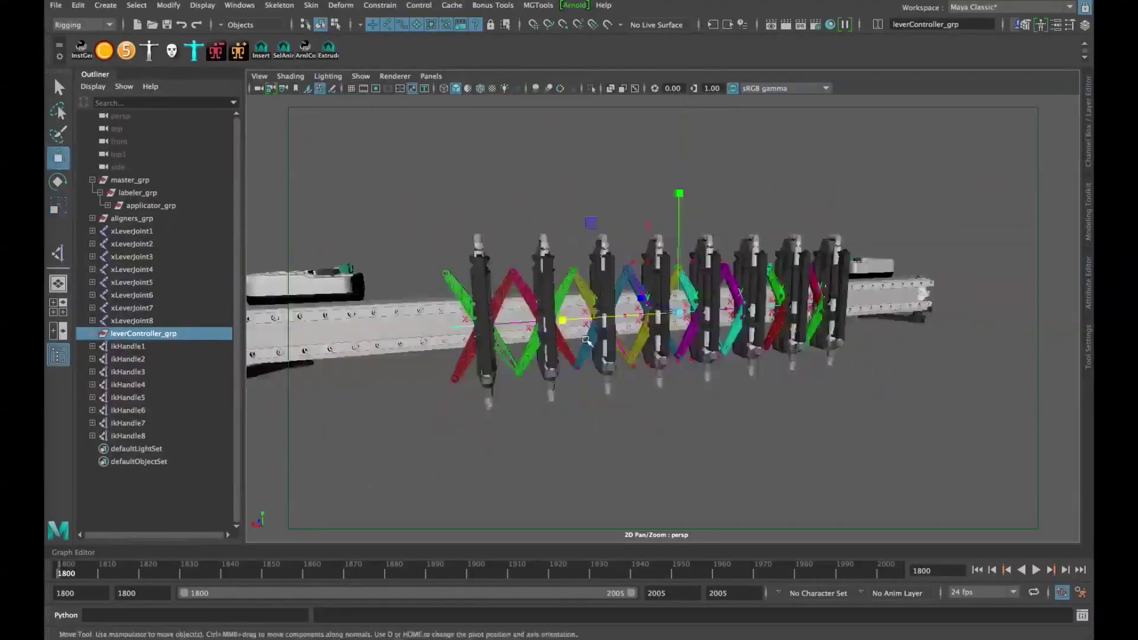
{"action": "left_click_drag", "start_coordinate": [644, 316], "coordinate": [678, 320]}
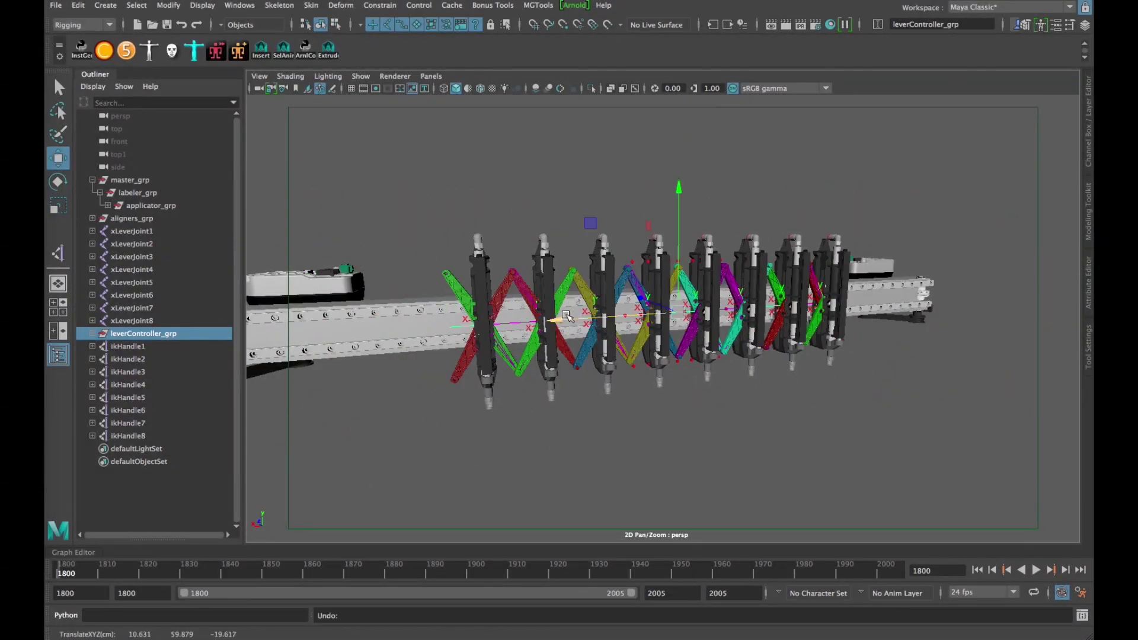
Step: Stretch leverController_grp further along X to test how the levers and gun frames spread across the rail
{"action": "key", "text": "e"}
{"action": "key", "text": "r"}
{"action": "left_click_drag", "start_coordinate": [593, 320], "coordinate": [531, 325]}
{"action": "left_click_drag", "start_coordinate": [726, 327], "coordinate": [649, 287], "text": "alt"}
{"action": "key", "text": "w"}
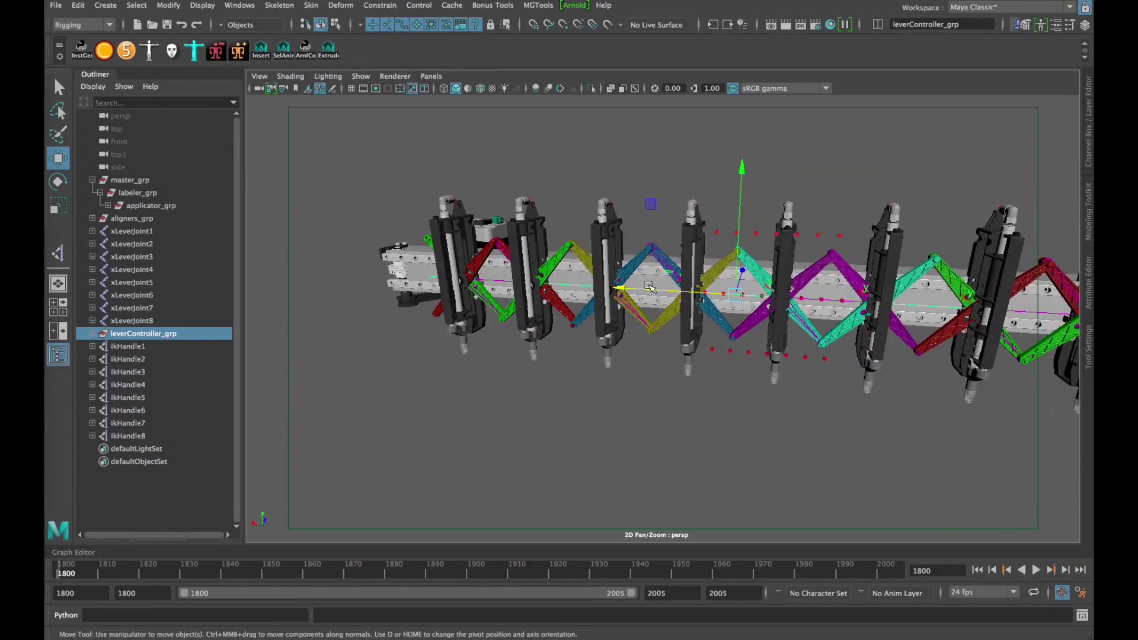
Step: Reset leverController_grp by setting its Scale X to 1 and Translate X to 0
{"action": "left_click", "coordinate": [1088, 154]}
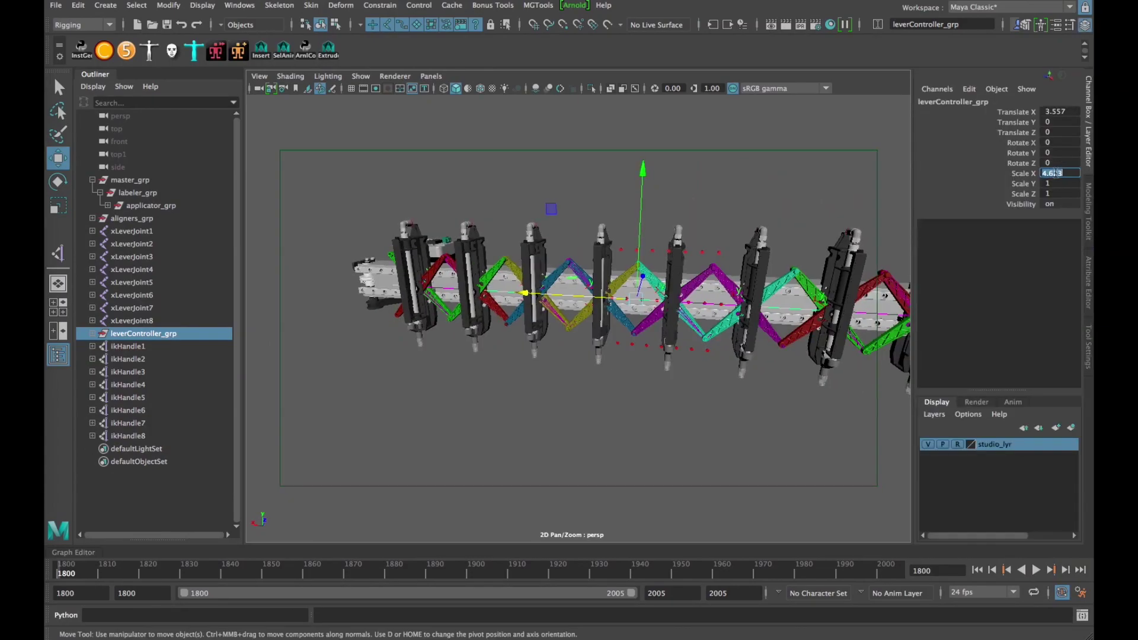
{"action": "type", "text": "1"}
{"action": "key", "text": "Return"}
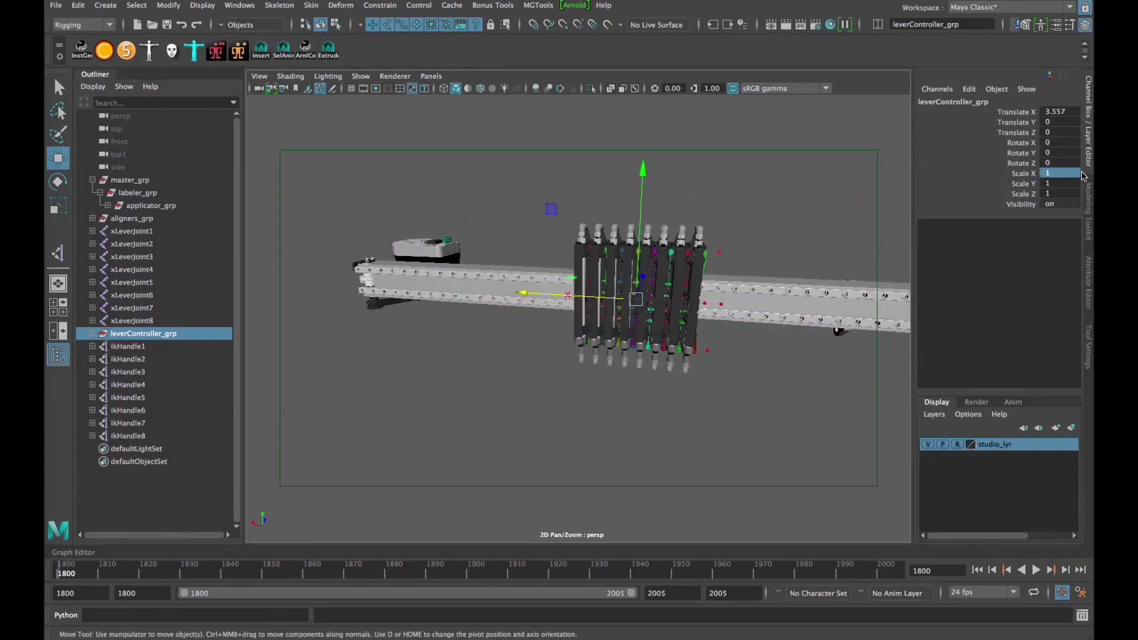
{"action": "double_click", "coordinate": [1070, 112]}
{"action": "type", "text": "0"}
{"action": "key", "text": "Return"}
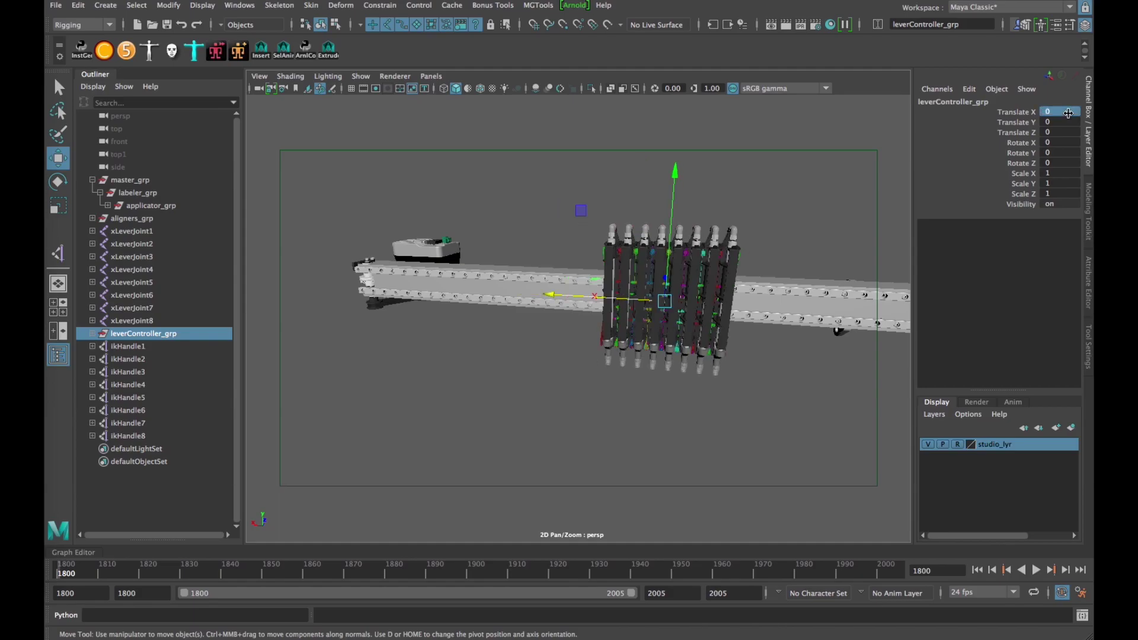
{"action": "right_click_drag", "start_coordinate": [628, 325], "coordinate": [658, 349], "text": "alt"}
{"action": "middle_click_drag", "start_coordinate": [671, 356], "coordinate": [578, 365], "text": "alt"}
{"action": "left_click_drag", "start_coordinate": [578, 364], "coordinate": [609, 363], "text": "alt"}
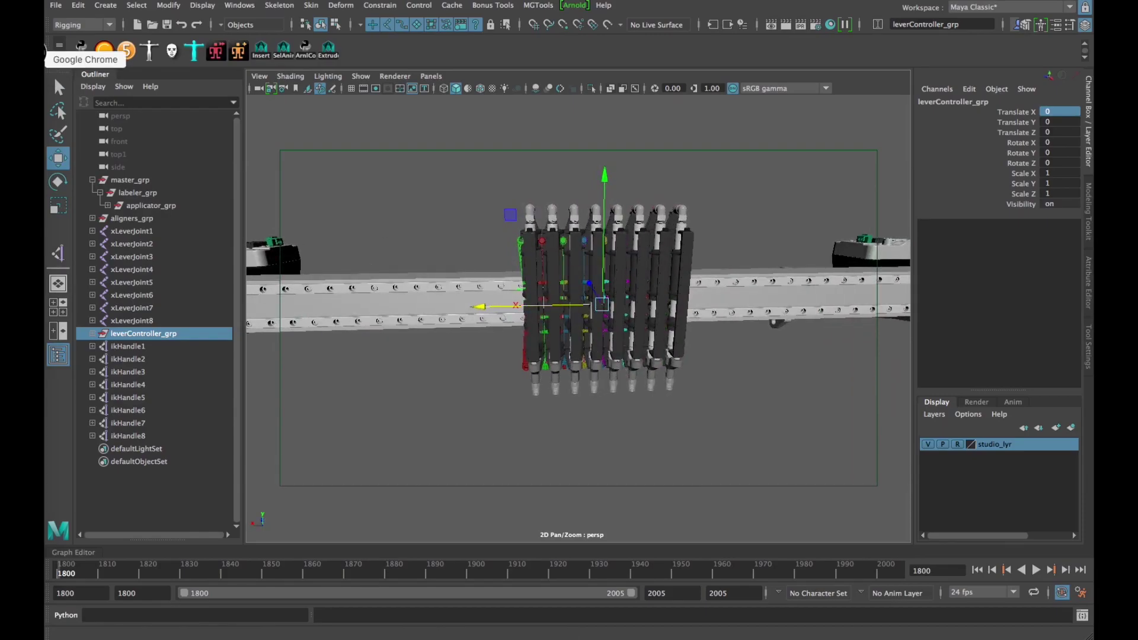
Step: Switch to Google Chrome and open the website raconteuranimation.com
{"action": "left_click", "coordinate": [47, 59]}
{"action": "type", "text": "joe"}
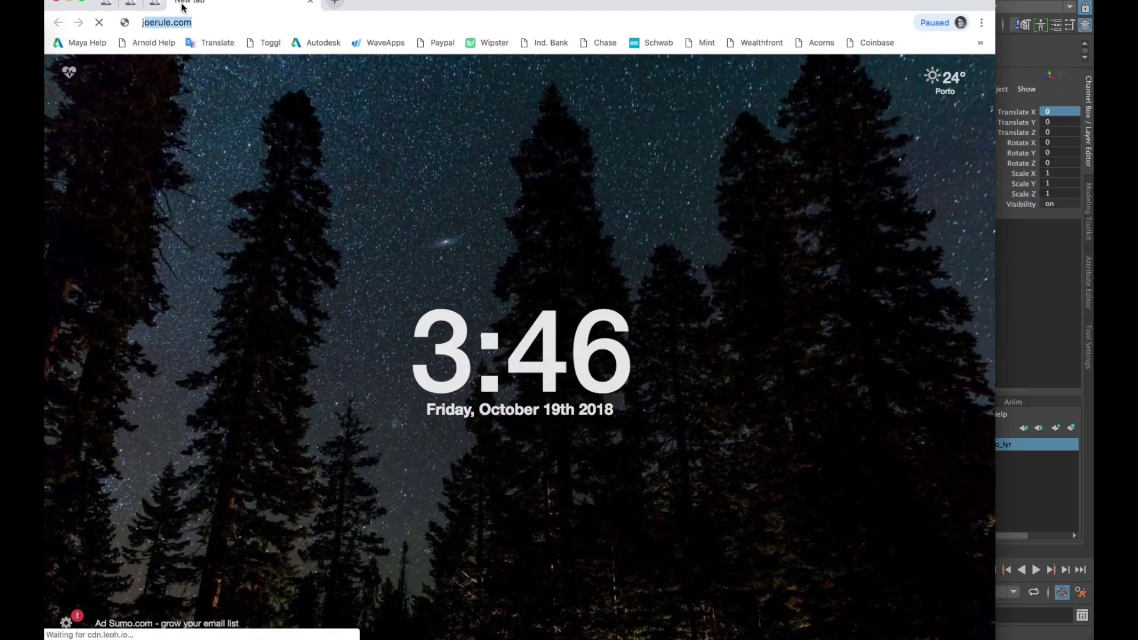
{"action": "key", "text": "BackSpace"}
{"action": "key", "text": "BackSpace"}
{"action": "key", "text": "BackSpace"}
{"action": "key", "text": "BackSpace"}
{"action": "type", "text": "raconteuranimation"}
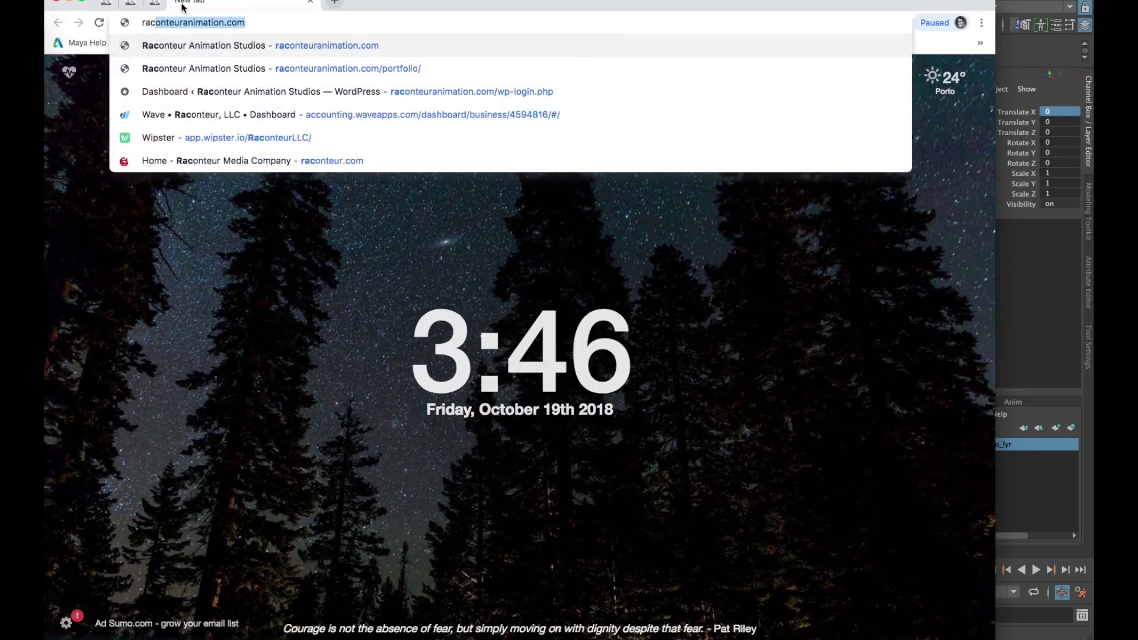
{"action": "key", "text": "Return"}
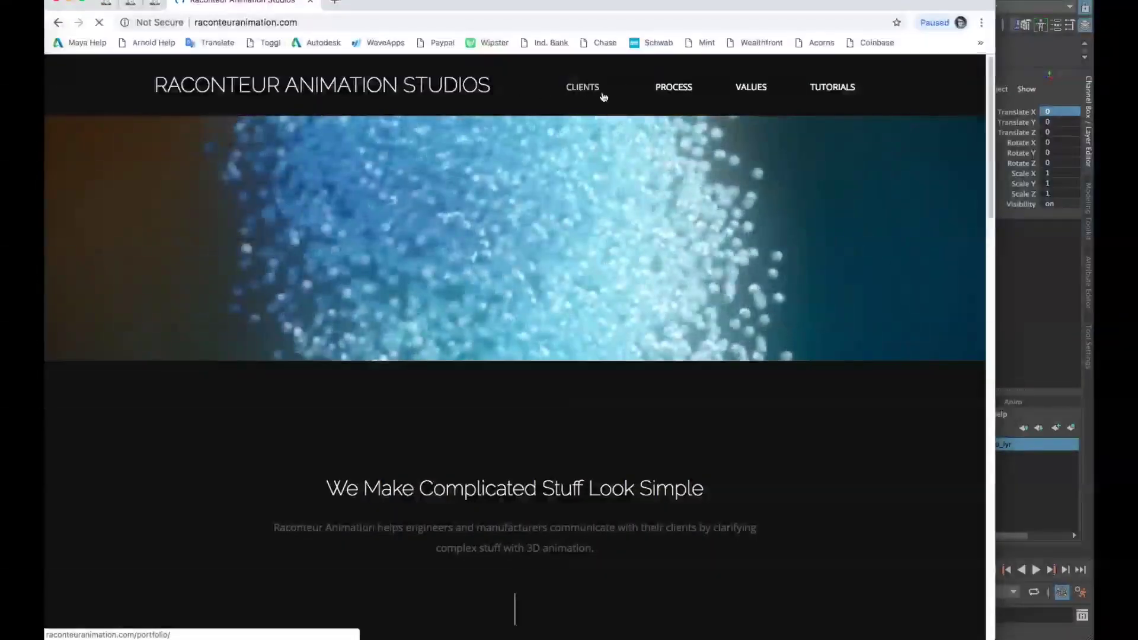
Step: Open the site's Clients portfolio page, browse to the fruit labeler project, and bring the whole browser window into view
{"action": "left_click", "coordinate": [604, 97]}
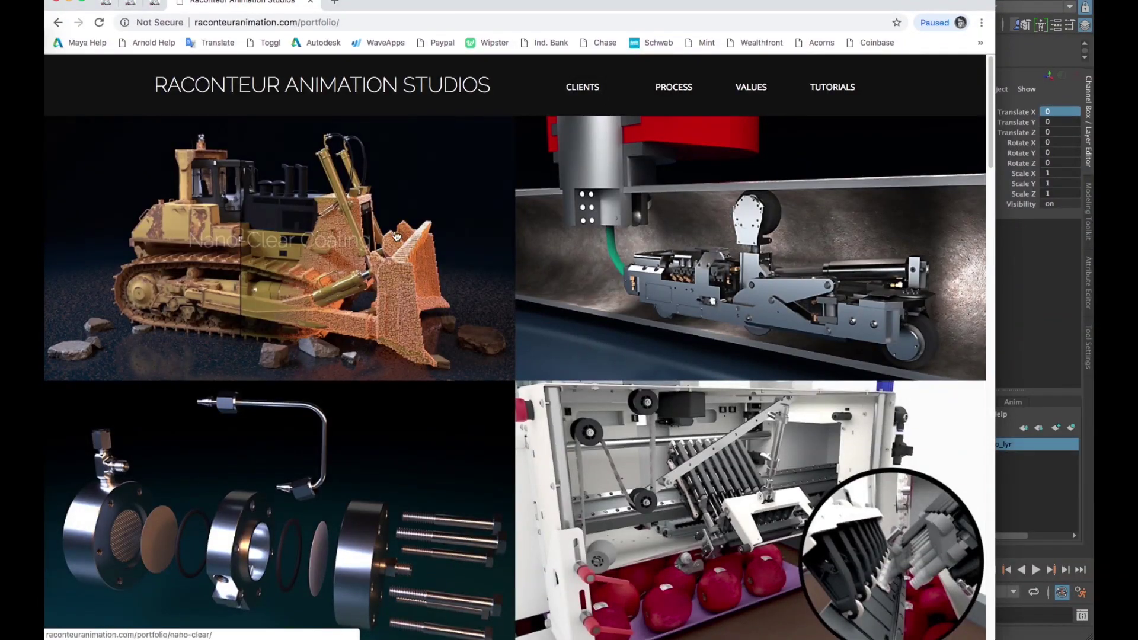
{"action": "scroll", "coordinate": [352, 293], "scroll_direction": "down", "scroll_amount": 2}
{"action": "scroll", "coordinate": [352, 293], "scroll_direction": "down", "scroll_amount": 2}
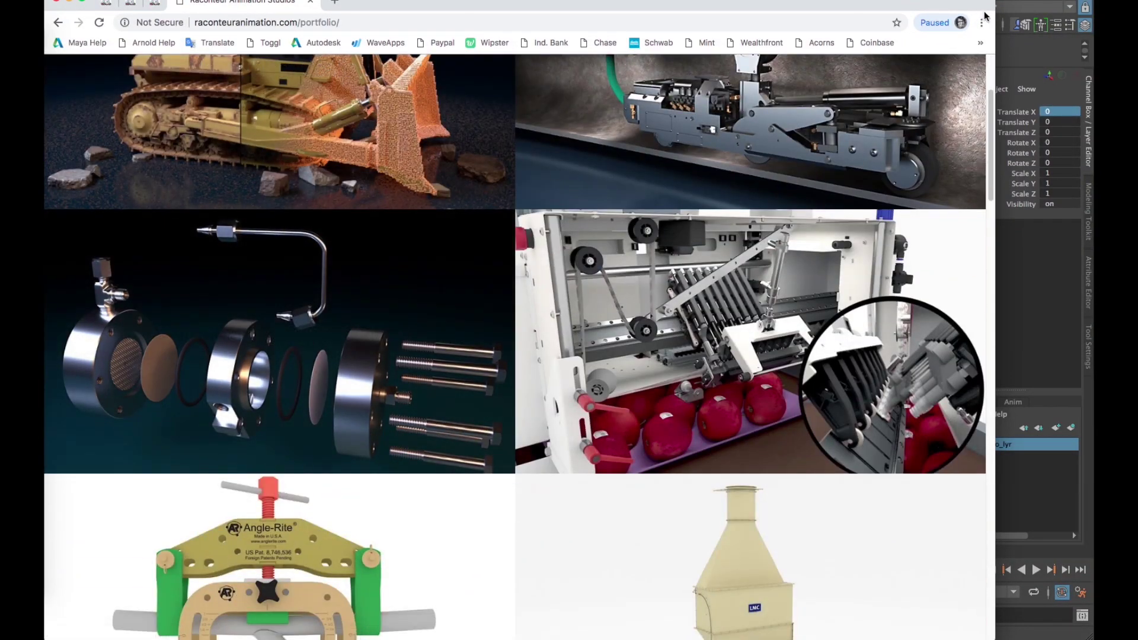
{"action": "left_click_drag", "start_coordinate": [907, 8], "coordinate": [938, 30]}
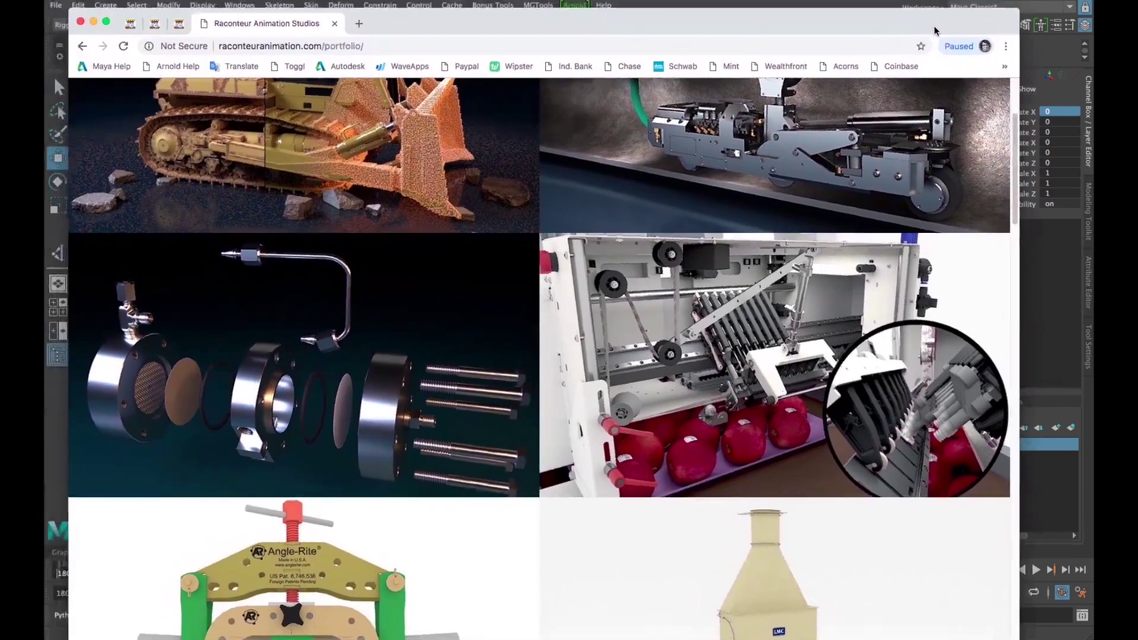